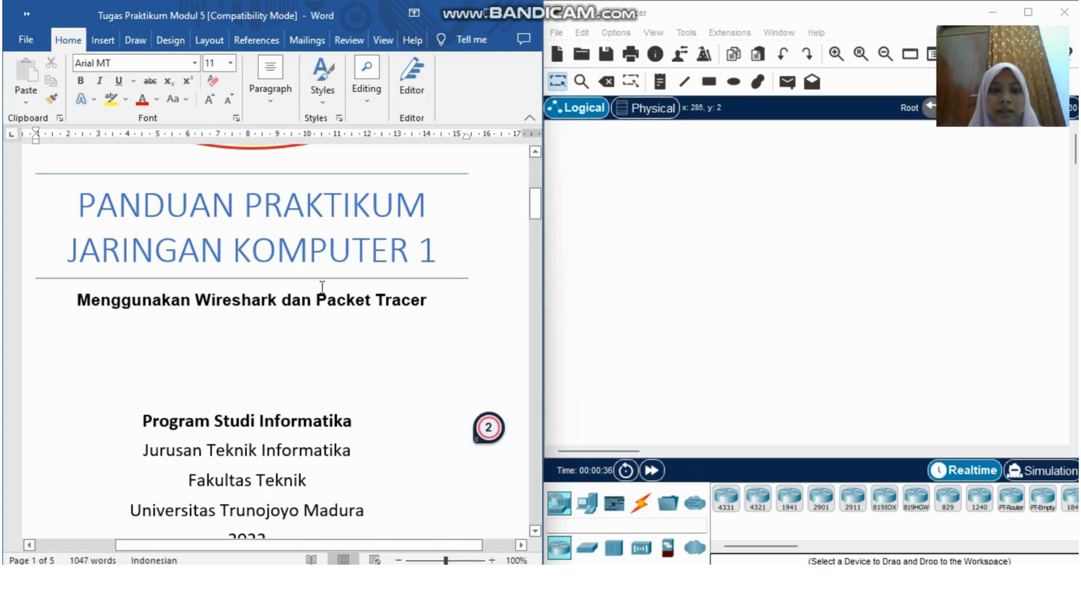
Review the lab guide's IPv6 topology, addressing table and list of required devices
scroll(322, 287, down, 10)
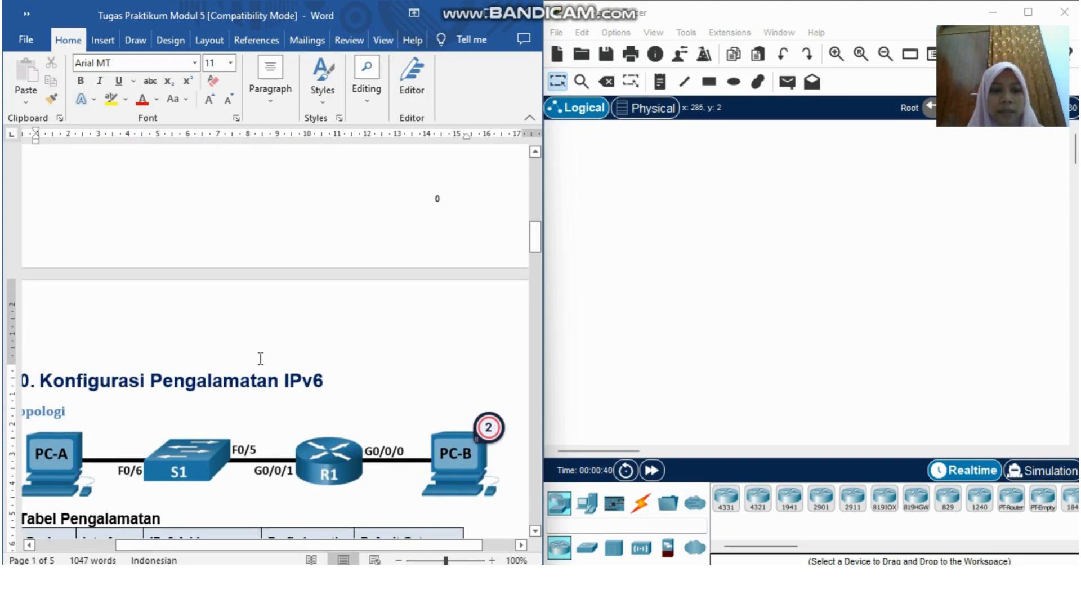
scroll(260, 358, down, 6)
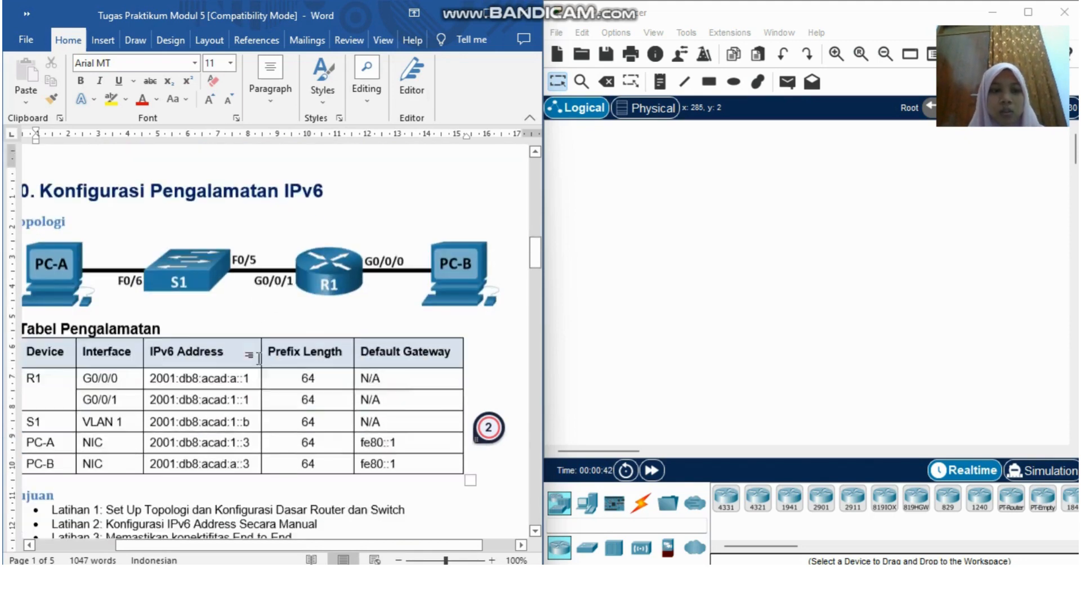
scroll(259, 358, left, 3)
scroll(259, 358, right, 2)
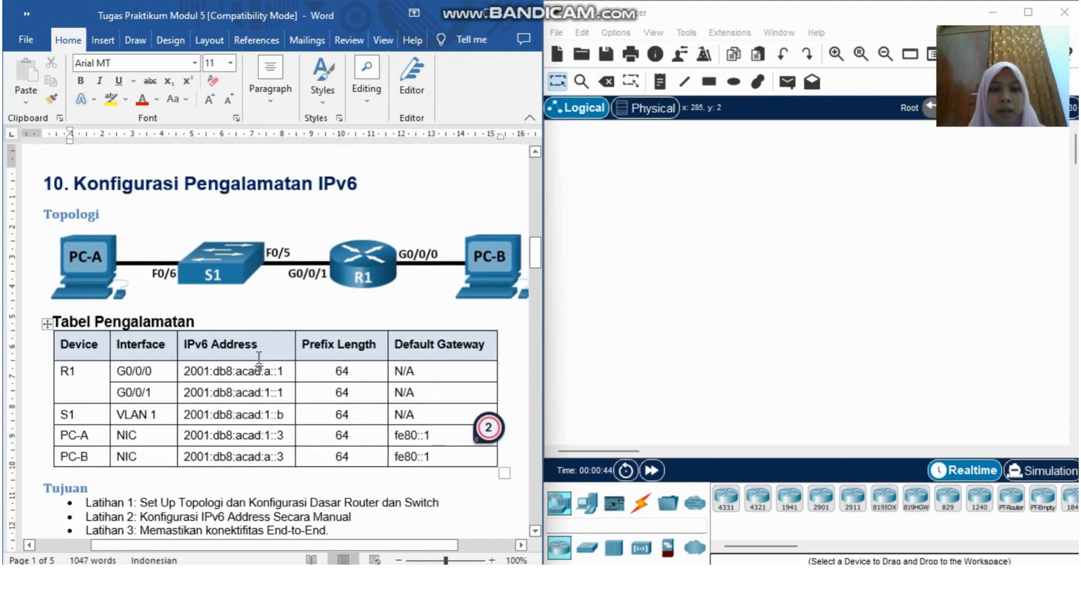
scroll(259, 360, down, 1)
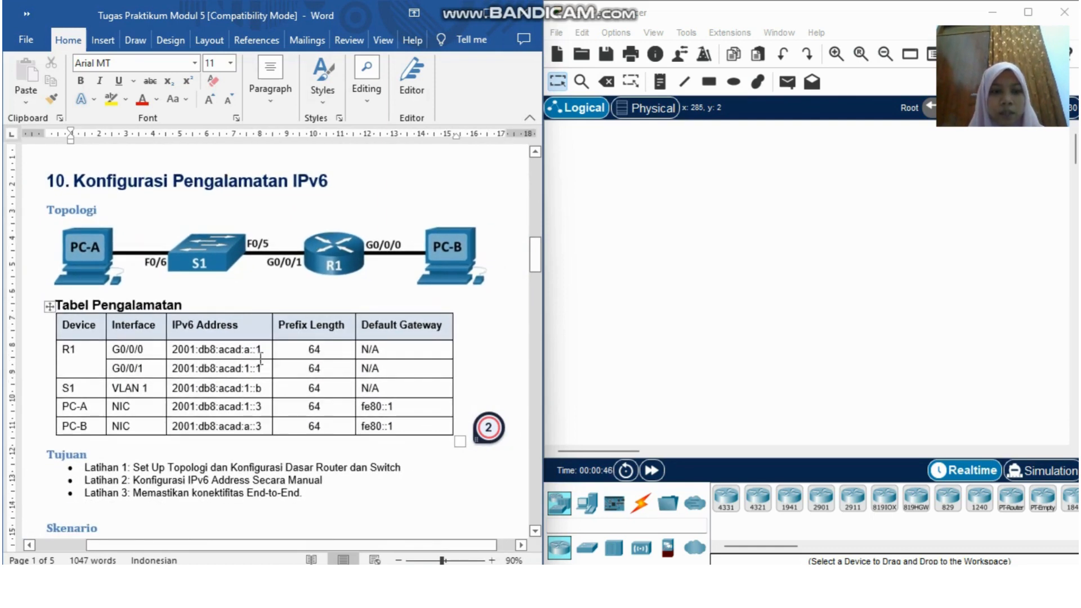
scroll(260, 358, down, 5)
scroll(261, 359, down, 12)
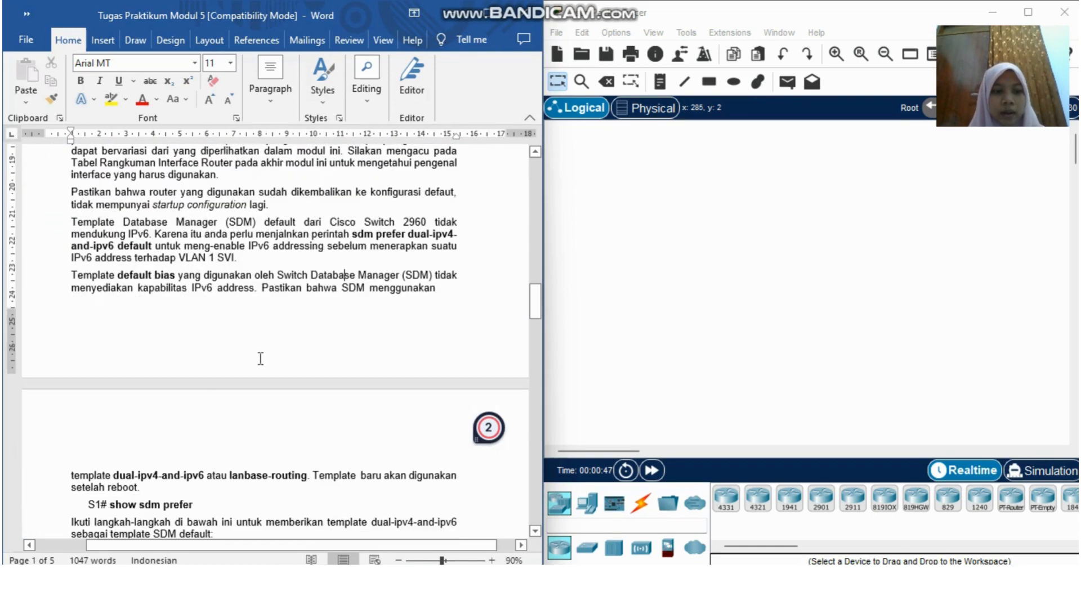
scroll(261, 359, down, 8)
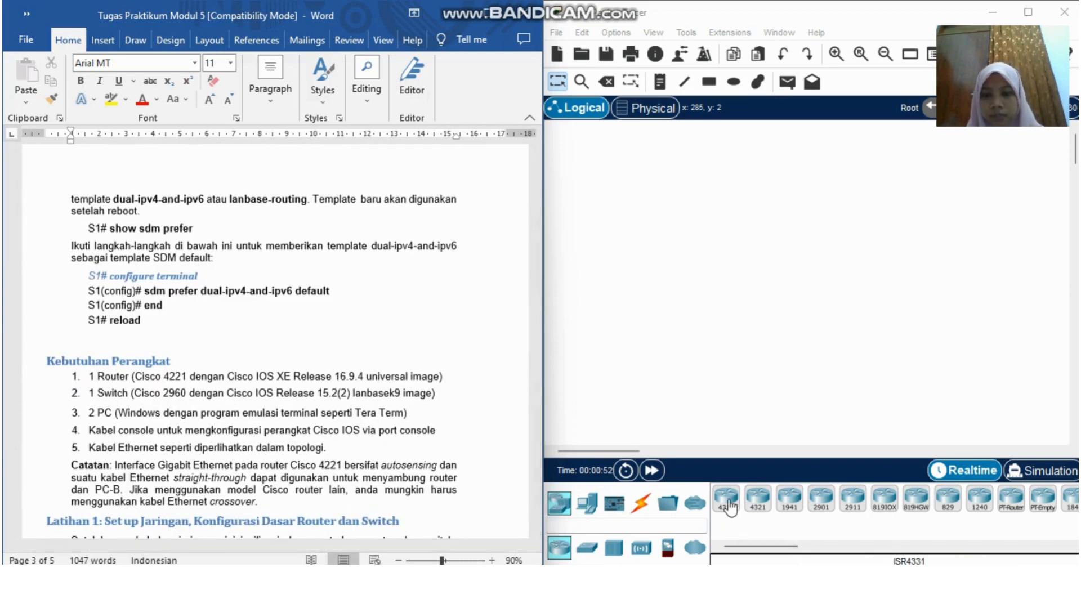
Place a 4321 router in the logical workspace and a 2960 switch to the left of it
click(756, 507)
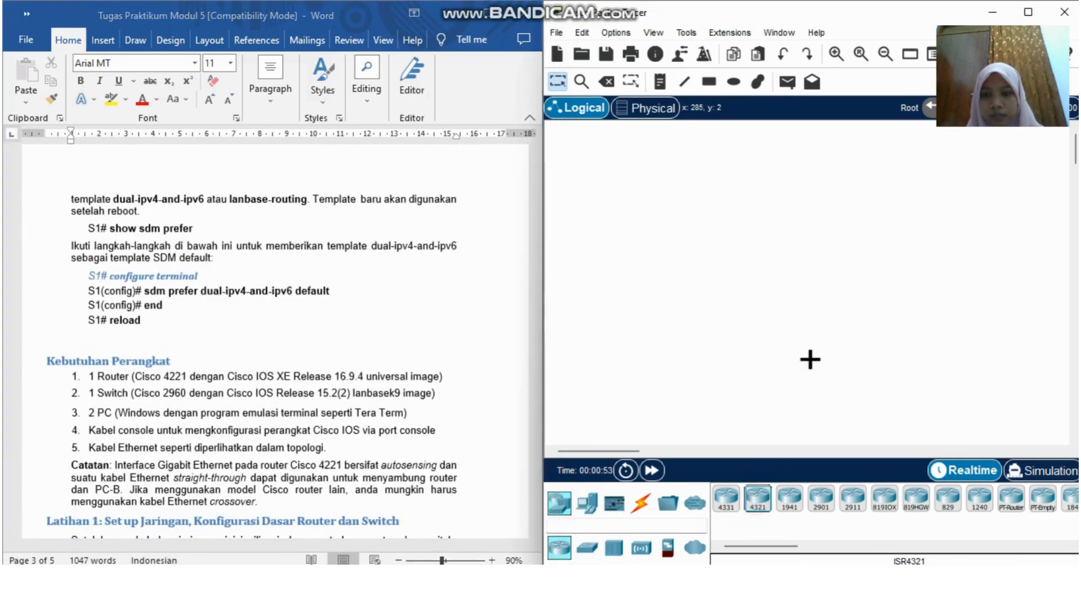
click(901, 233)
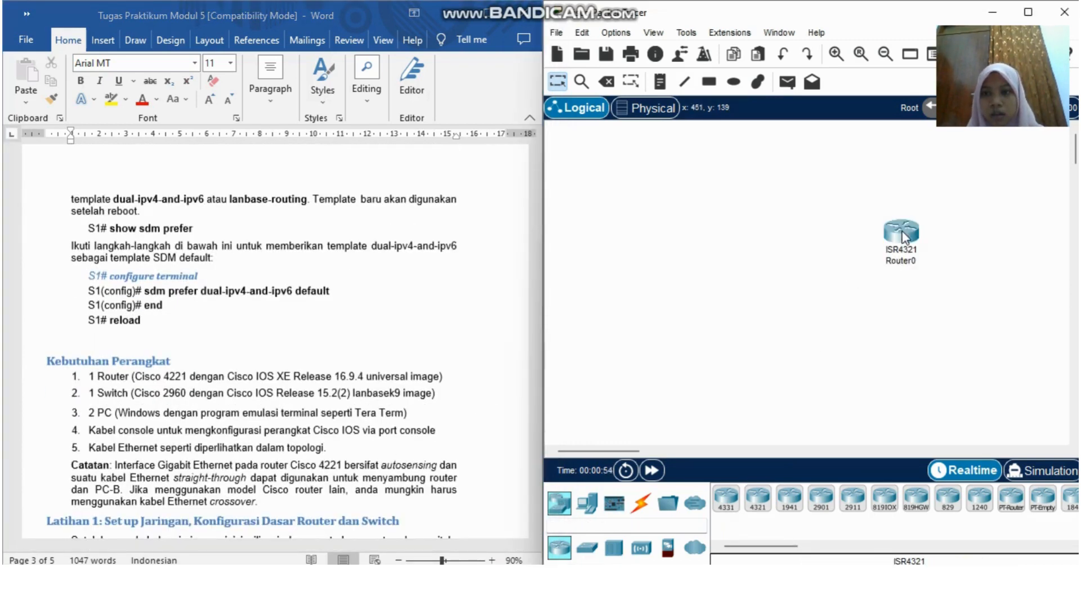
click(586, 547)
click(721, 502)
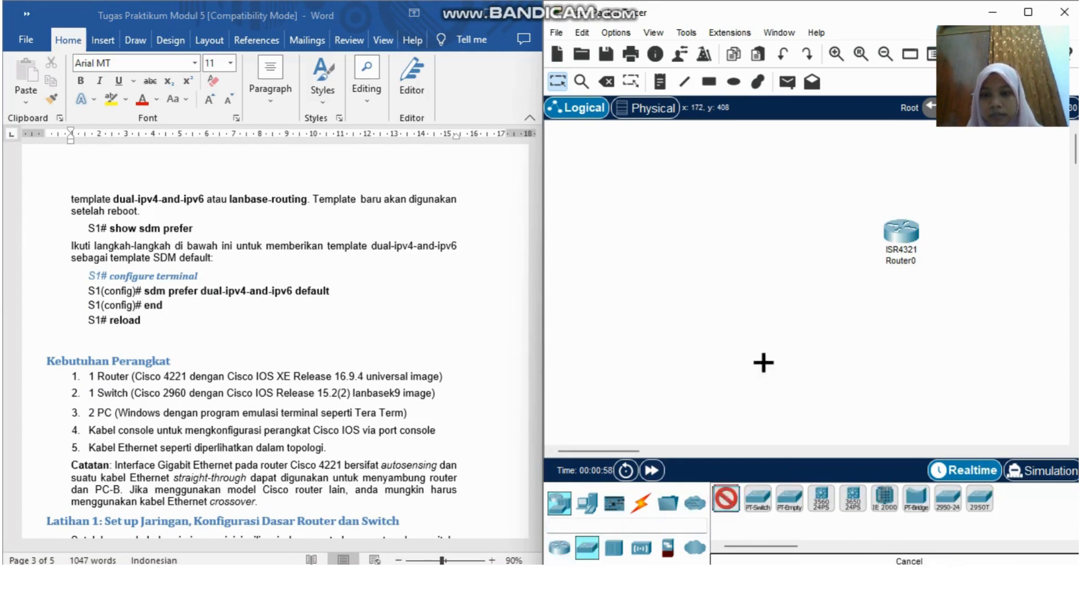
click(803, 234)
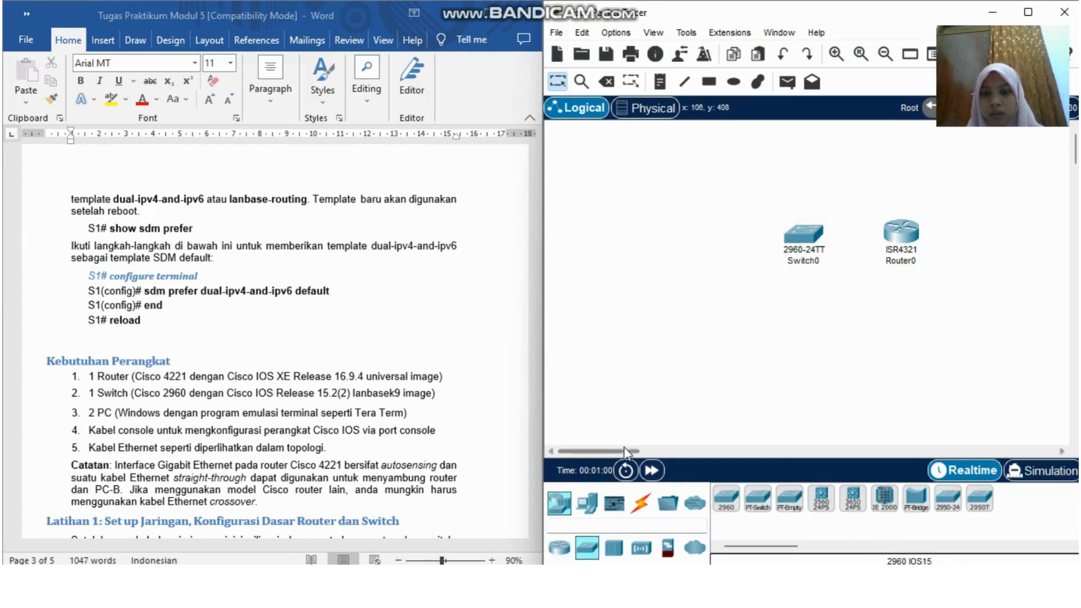
Add two PCs in line with the other devices, one left of the switch and one right of the router
click(587, 503)
click(725, 498)
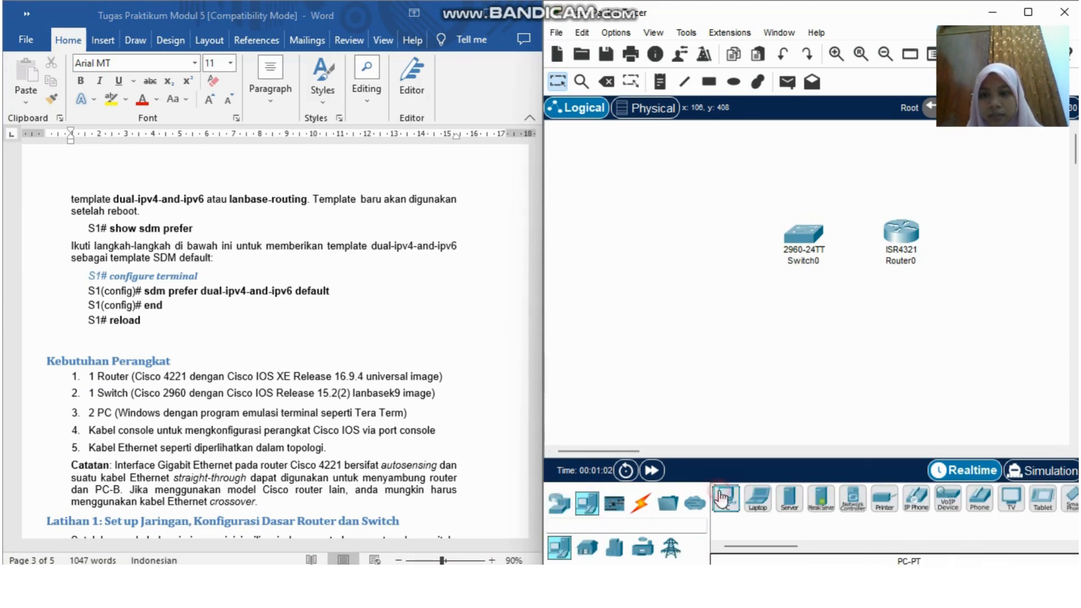
click(700, 237)
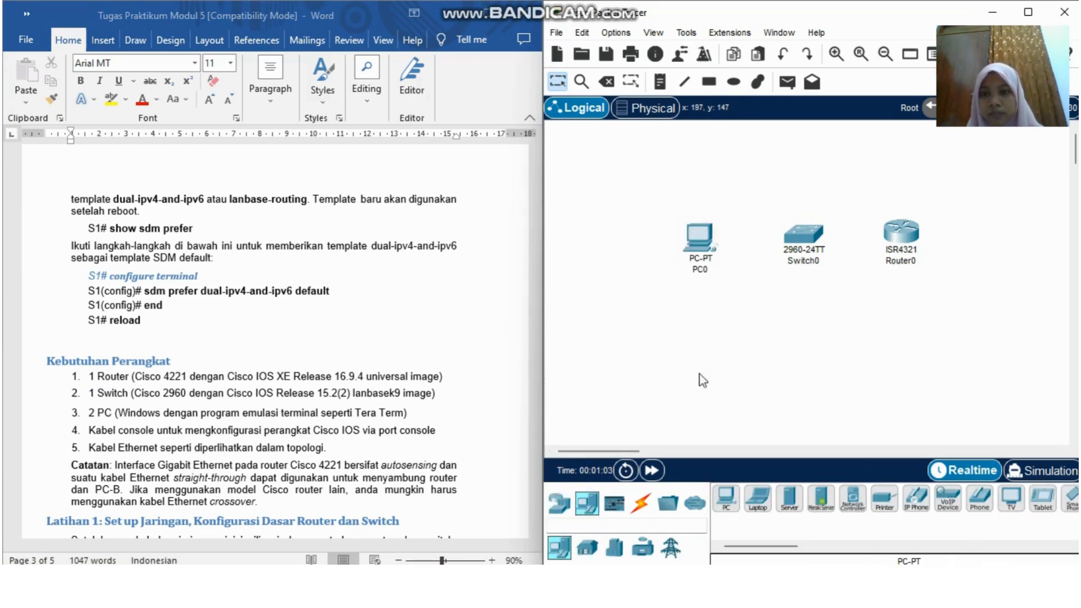
click(726, 498)
click(999, 232)
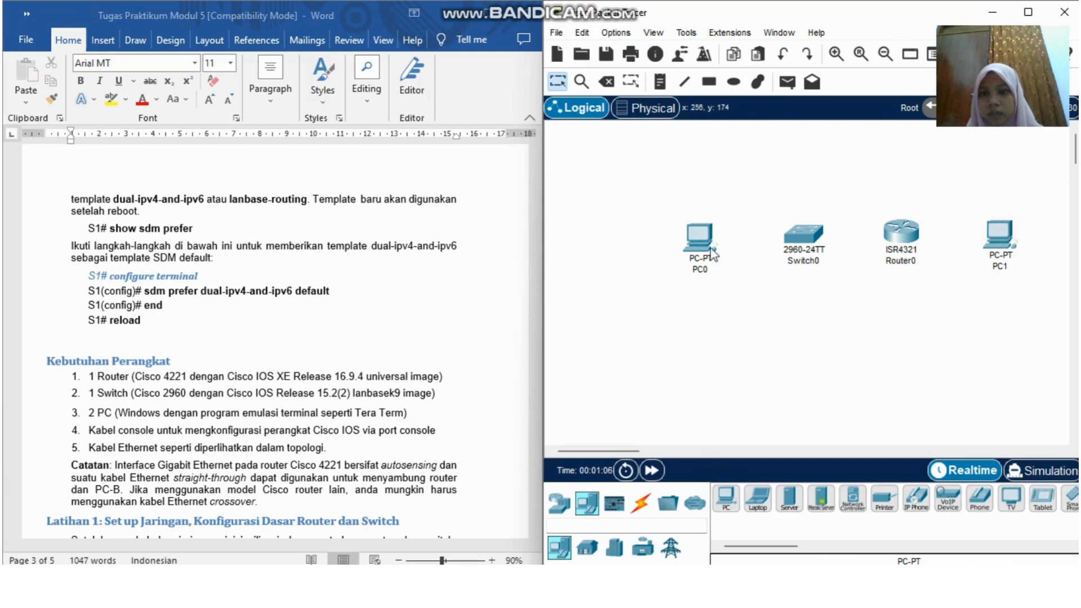
Rename the PC beside the switch as PC-A
click(704, 275)
click(709, 273)
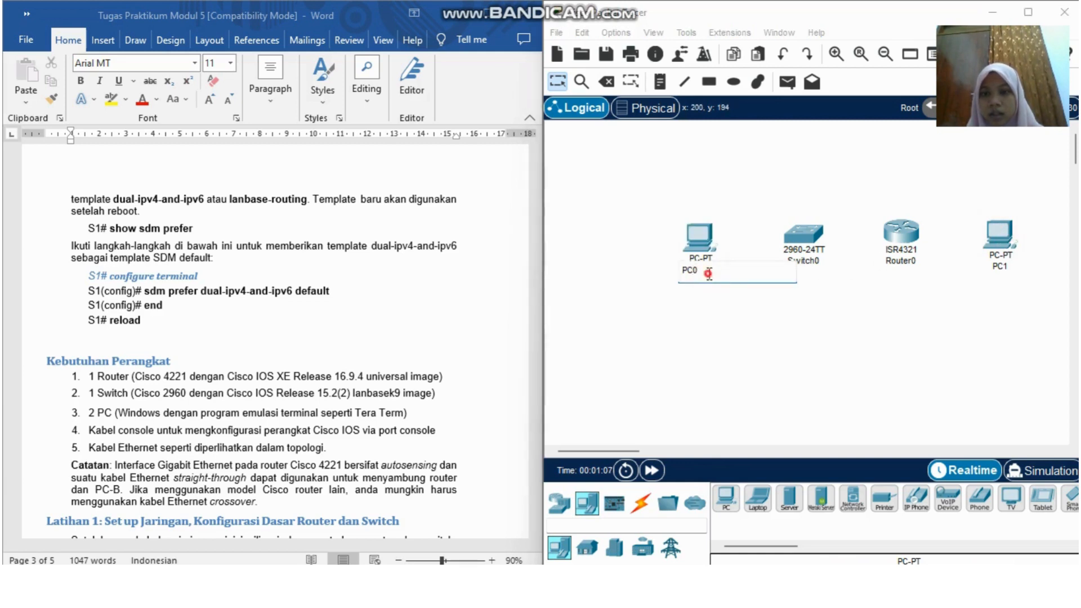
key(BackSpace)
text(-A)
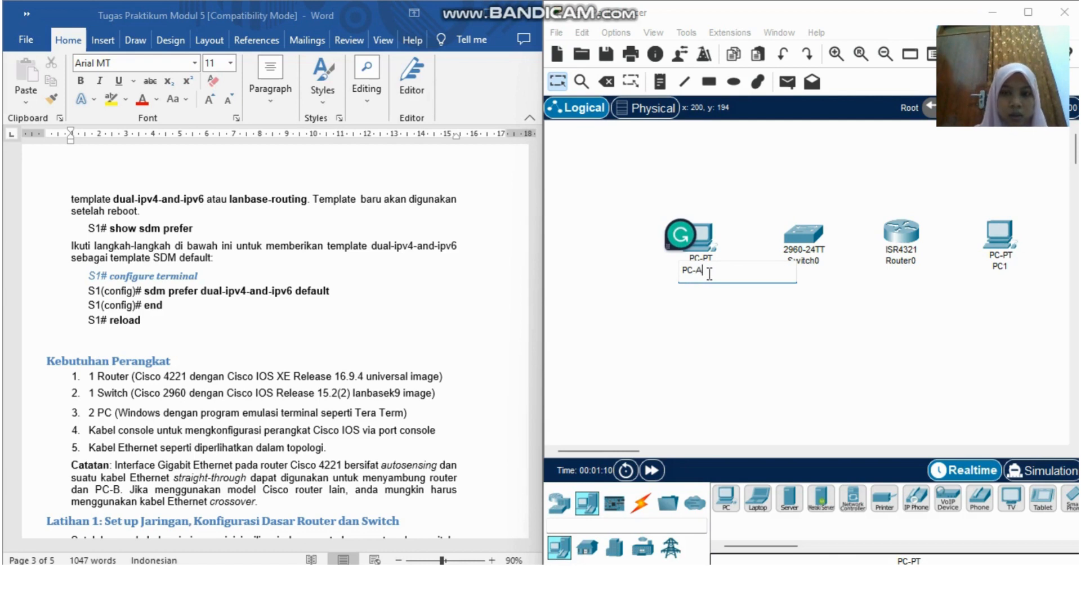
key(Return)
click(862, 348)
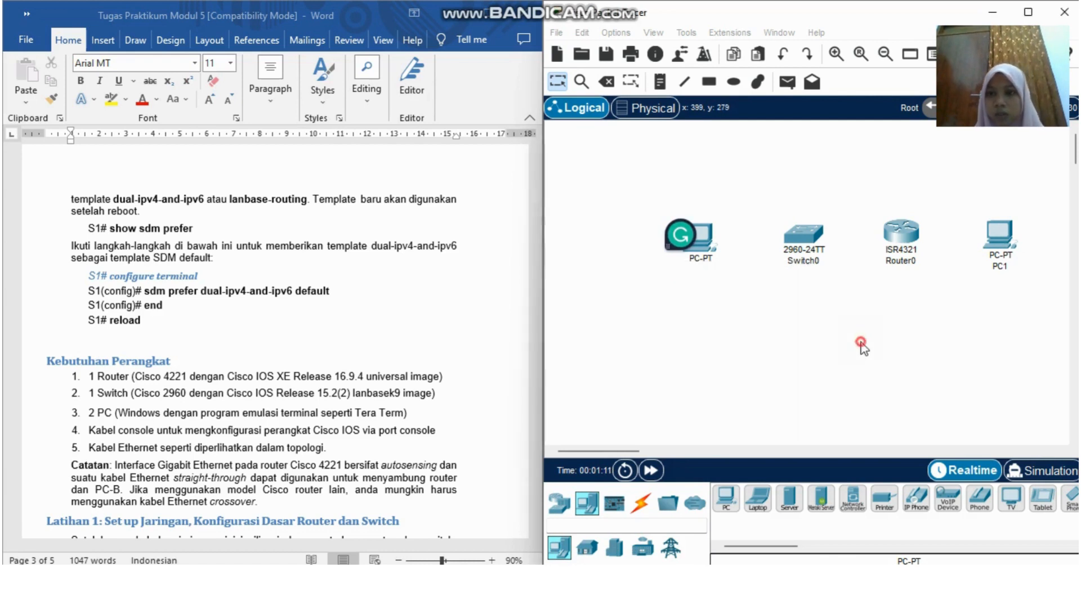
Rename the PC beside the router as PC-B
click(1006, 271)
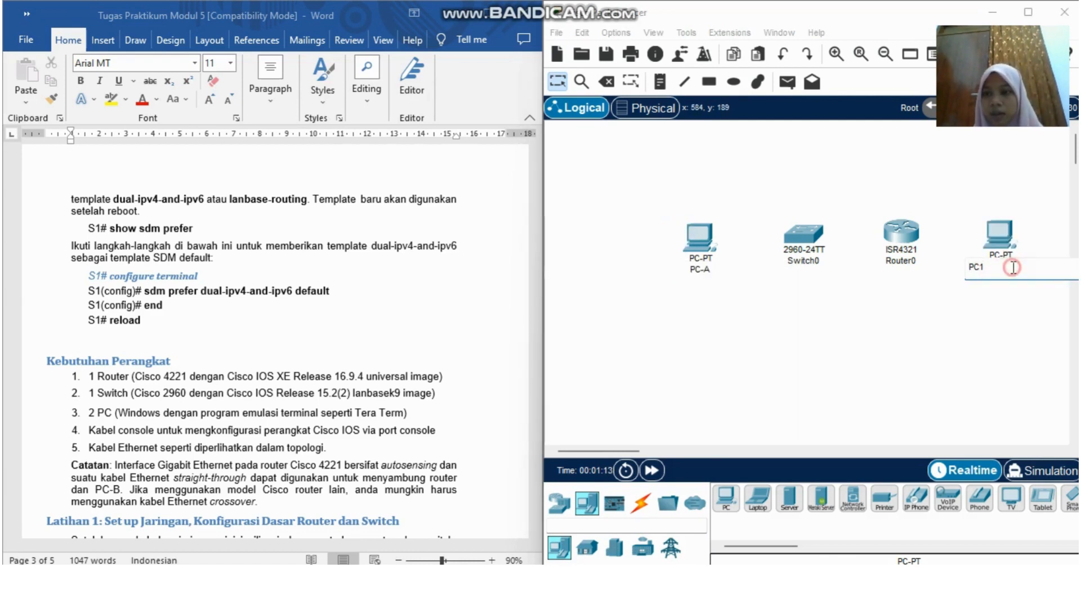
click(1013, 268)
key(BackSpace)
text(-B)
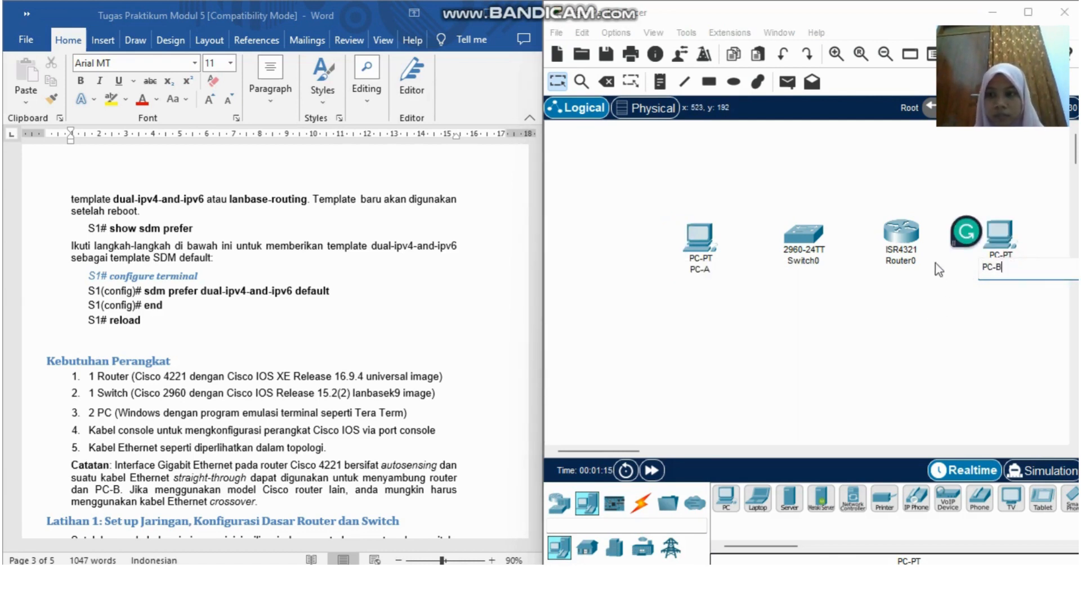
key(Return)
Rename the 4321 router as R1
click(913, 262)
click(917, 262)
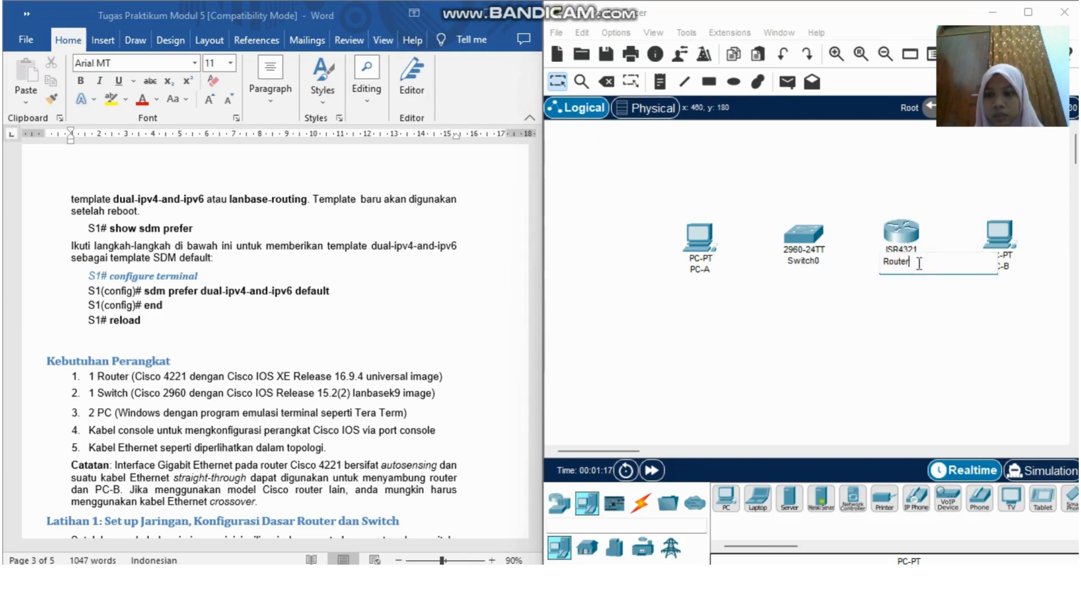
key(BackSpace)
key(BackSpace)
key(BackSpace)
key(BackSpace)
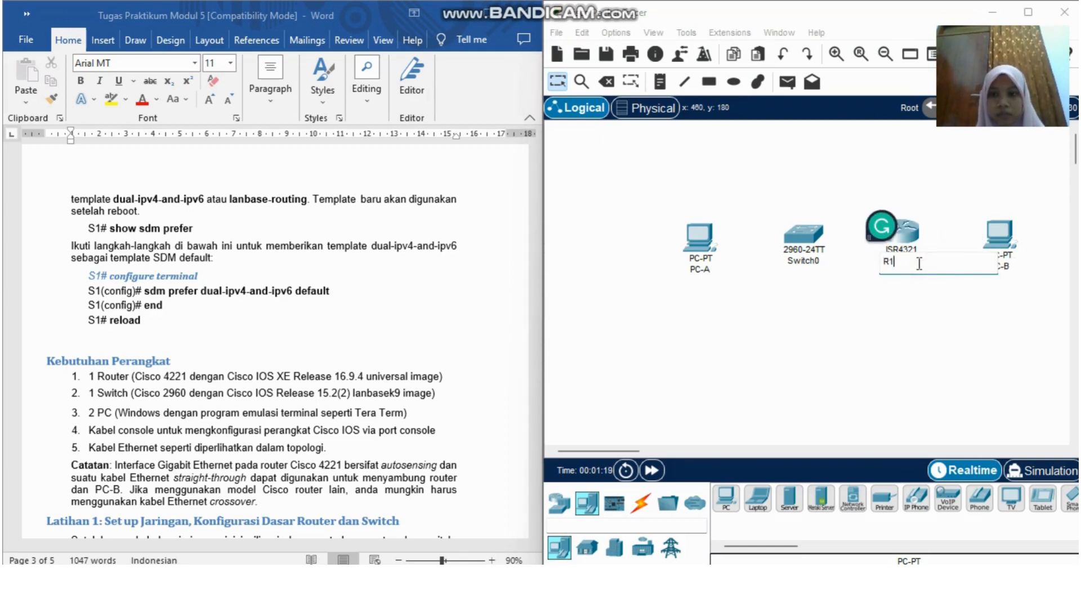
text(1)
click(809, 324)
Rename the 2960 switch as S1
click(815, 265)
click(815, 266)
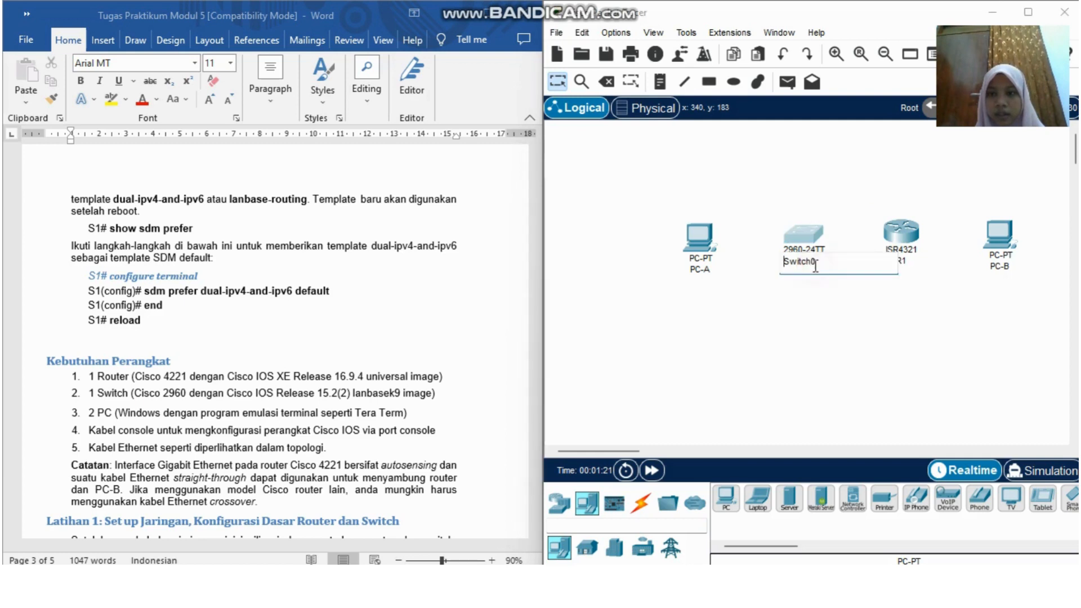
key(BackSpace)
key(BackSpace)
key(BackSpace)
key(BackSpace)
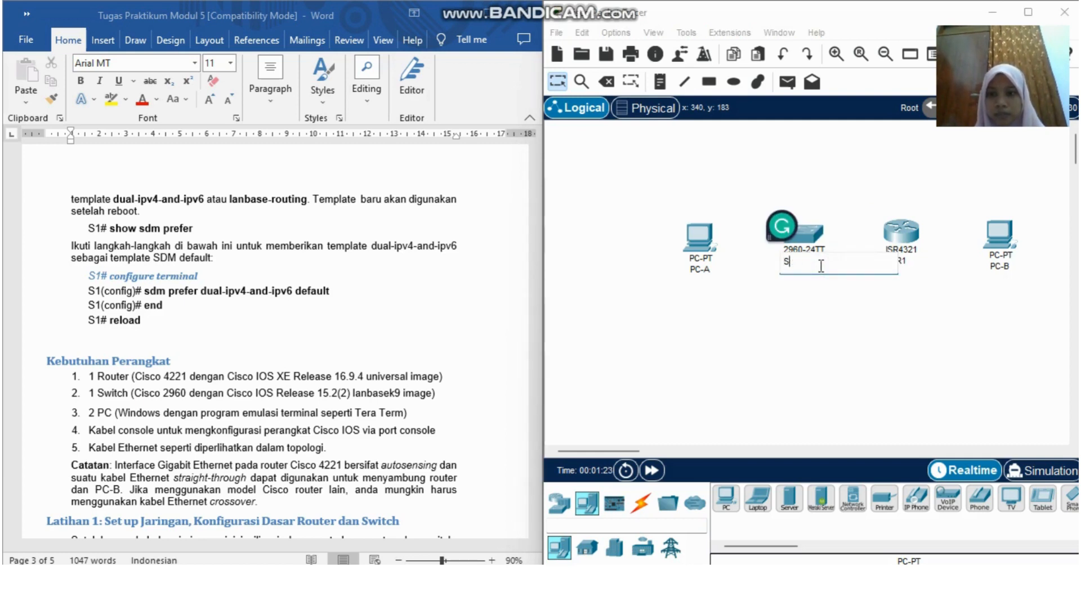
text(1)
click(793, 327)
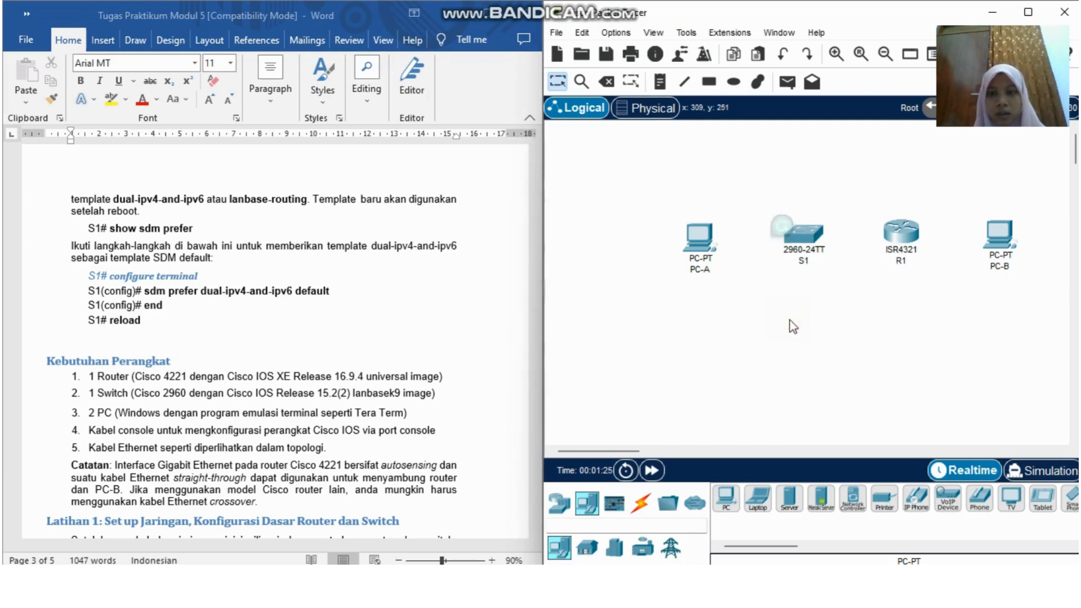
Connect PC-A's FastEthernet0 to S1's FastEthernet0/6 with a copper straight-through cable, following the guide's topology
click(640, 506)
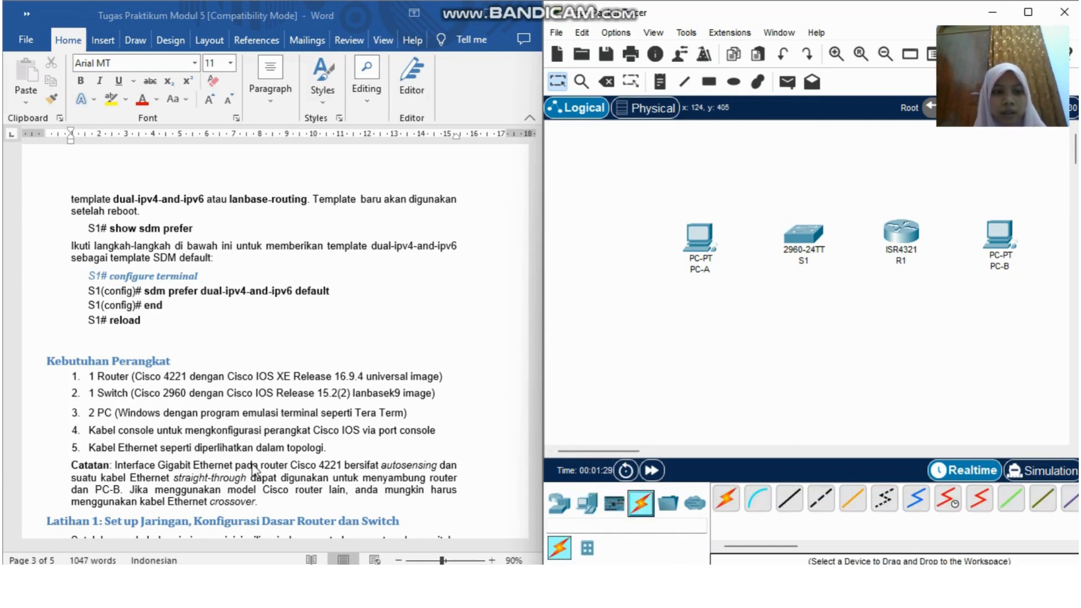
click(791, 503)
scroll(312, 329, up, 5)
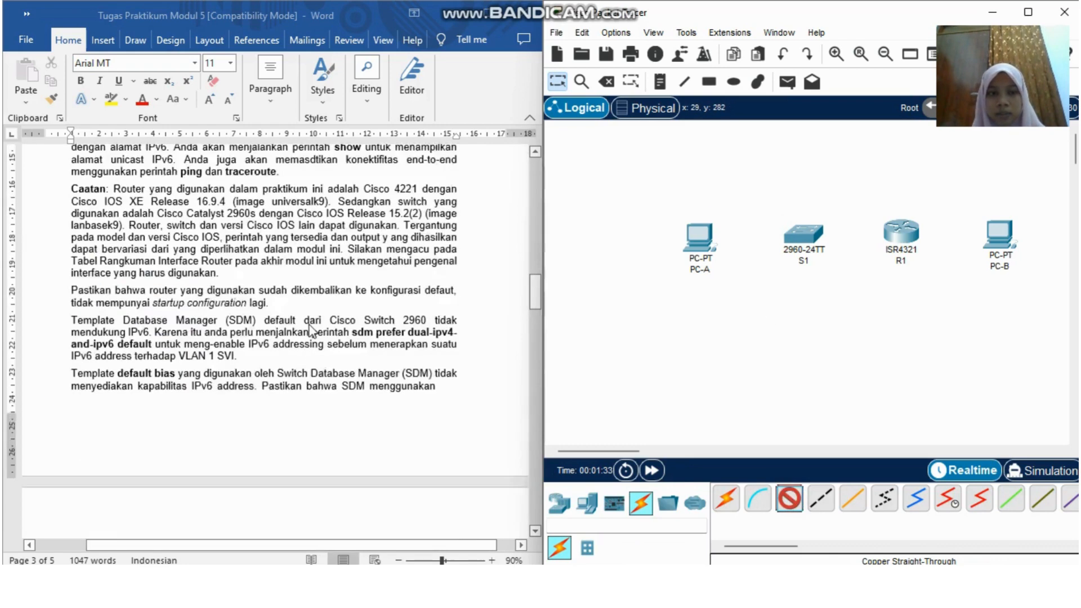
scroll(312, 329, up, 10)
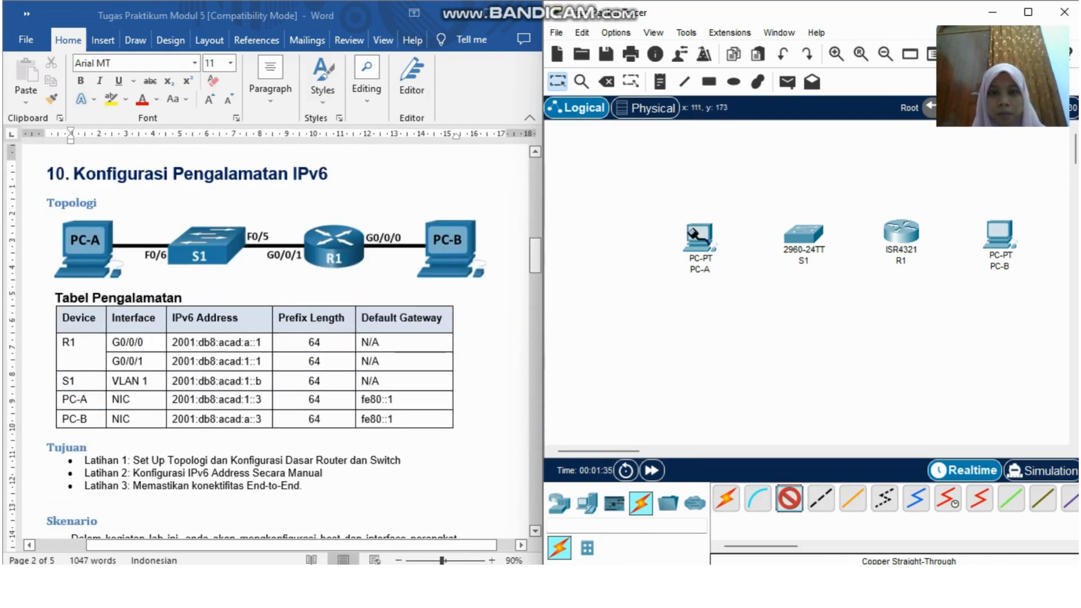
click(708, 239)
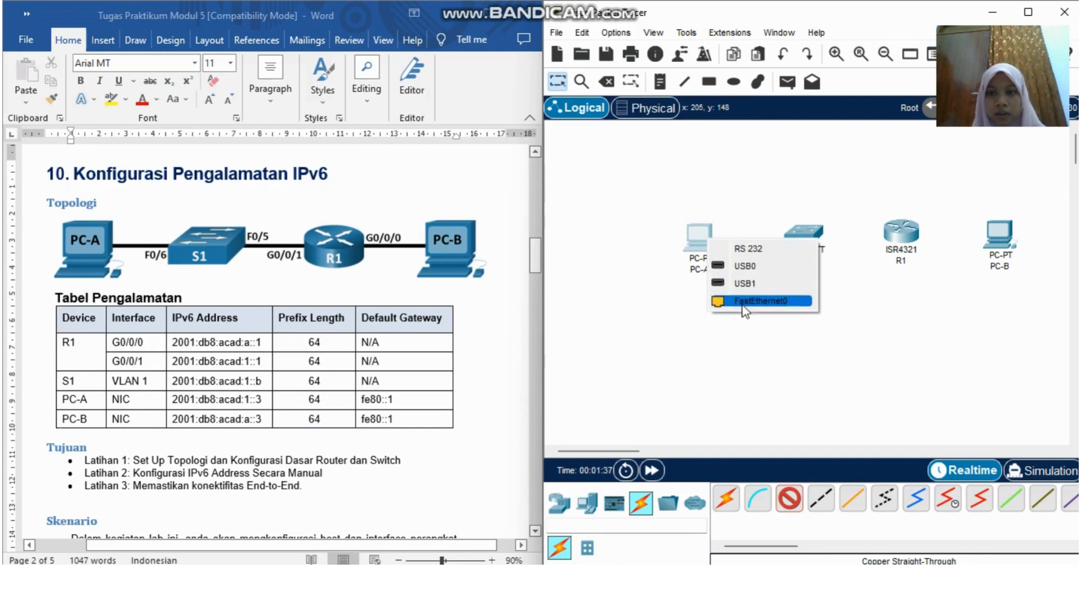
click(742, 306)
click(808, 238)
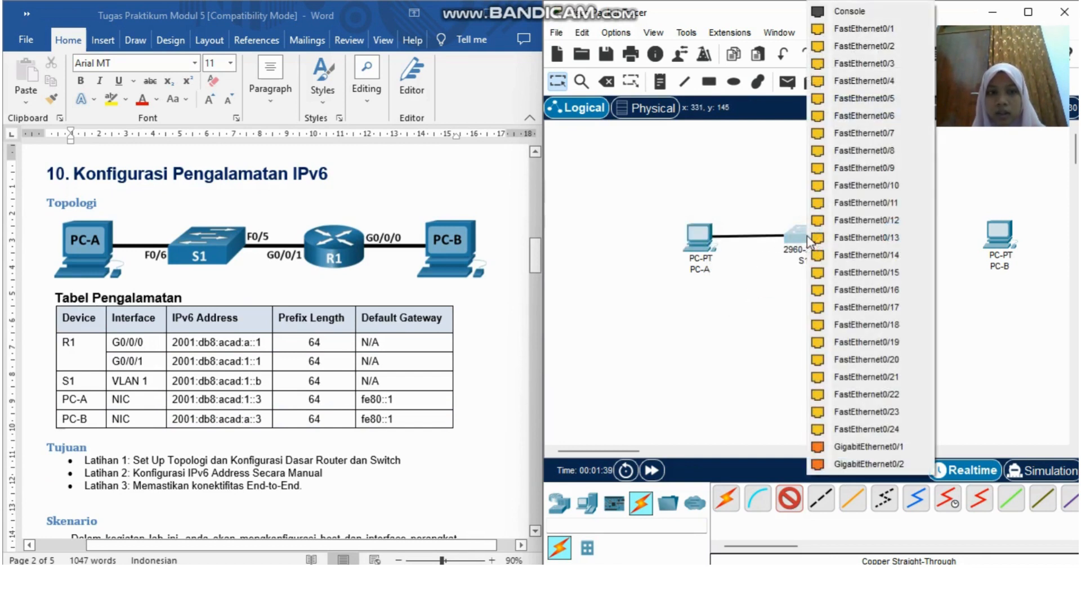
click(854, 116)
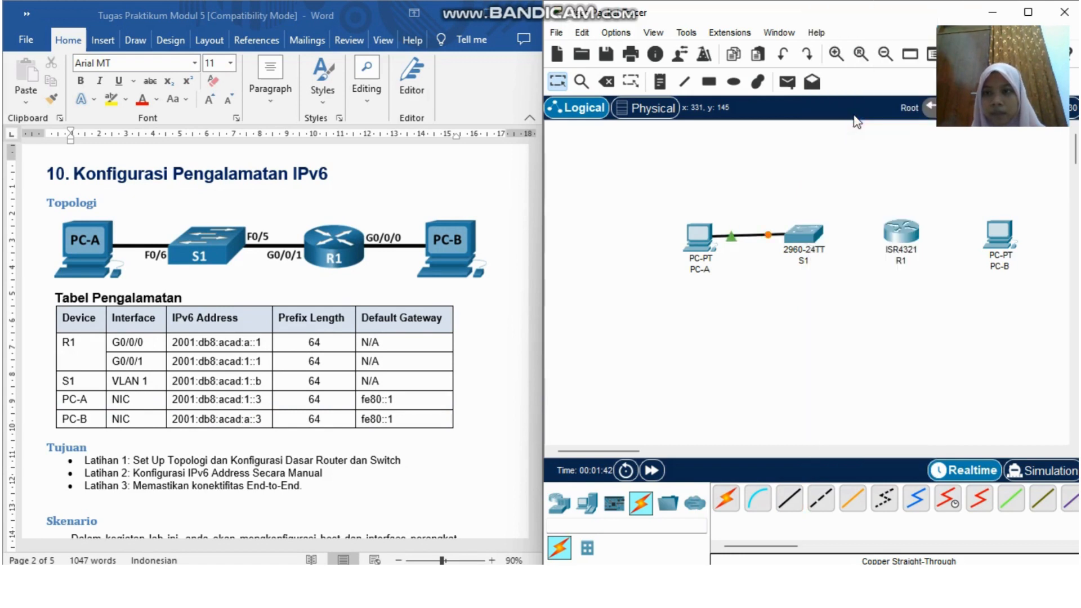
Connect PC-B's FastEthernet0 to R1's GigabitEthernet0/0/0 with a copper straight-through cable
click(788, 499)
click(999, 235)
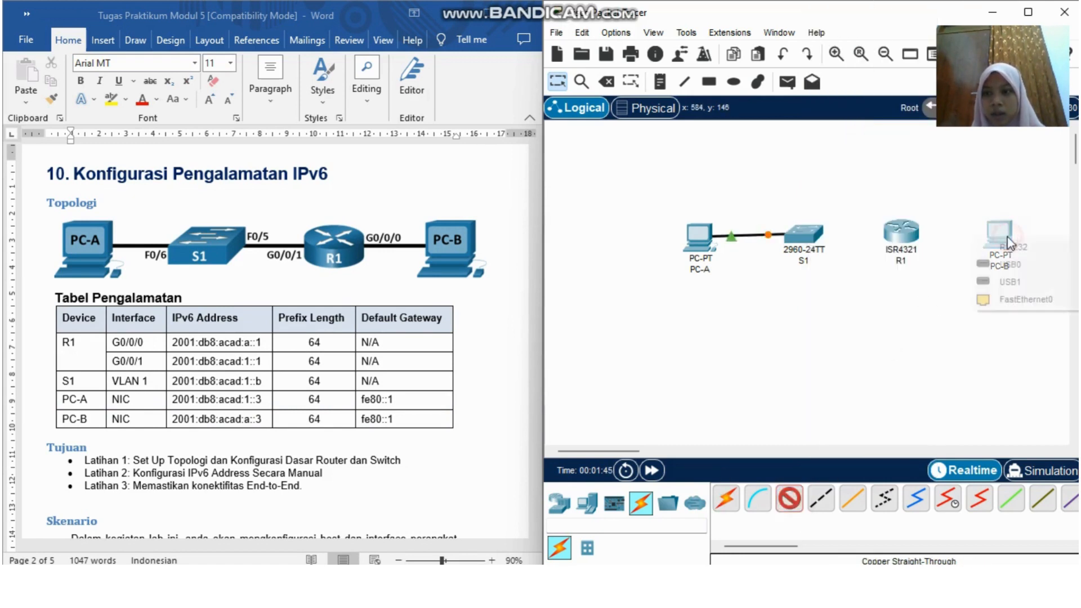
click(1016, 302)
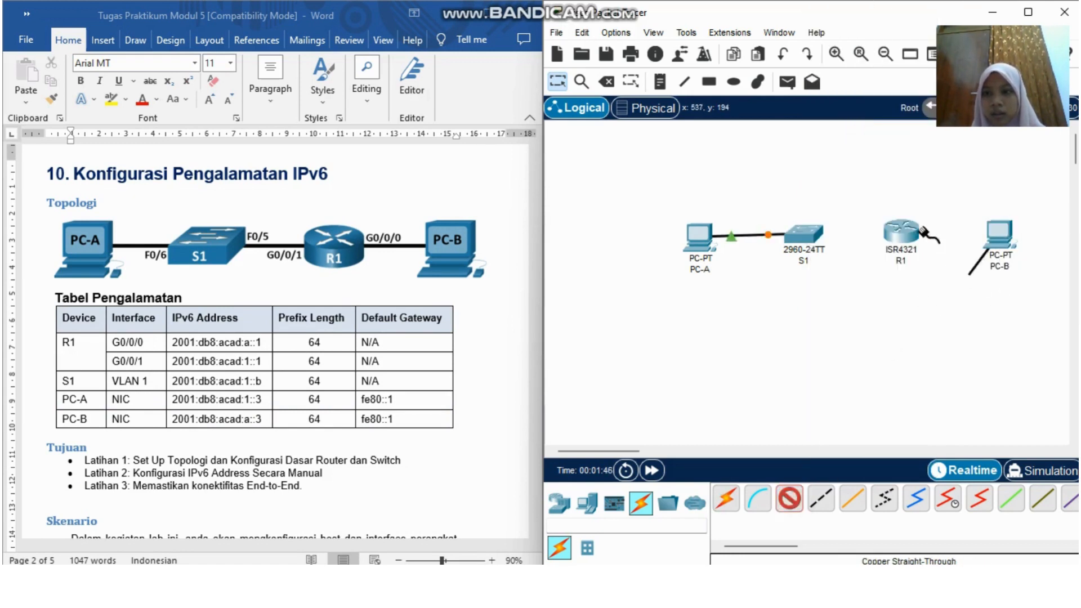
click(901, 232)
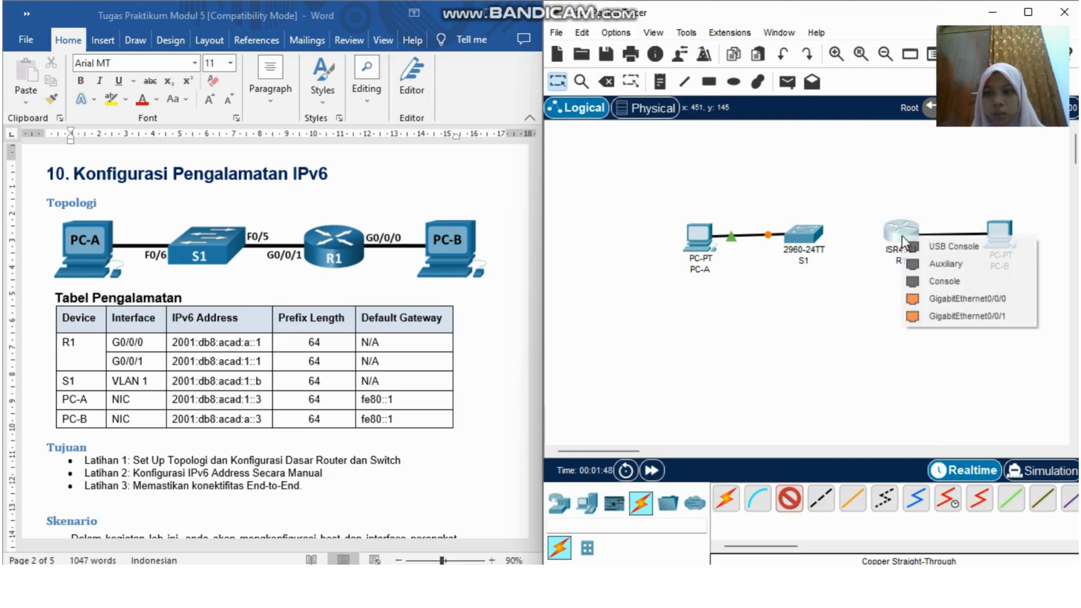
click(951, 307)
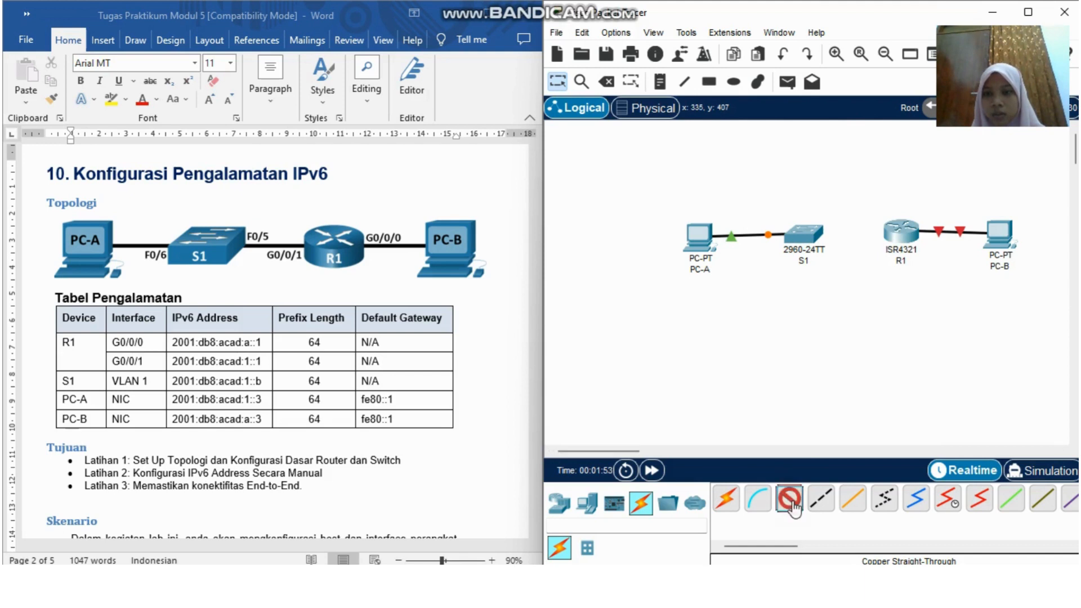
Connect S1's FastEthernet0/5 to R1's GigabitEthernet0/0/1 with a copper straight-through cable, following the guide's topology
click(806, 232)
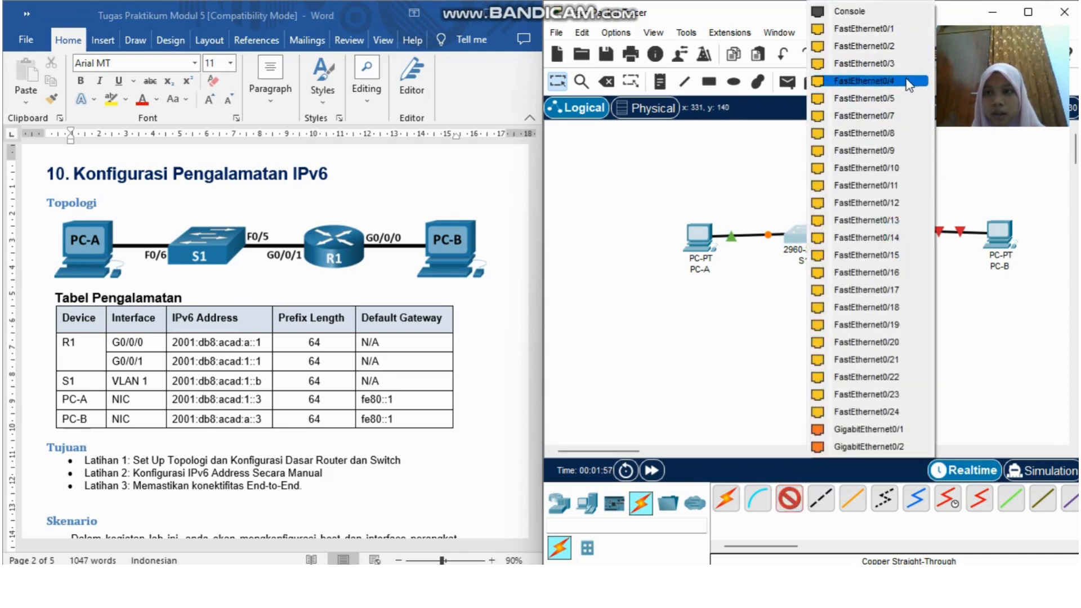
click(891, 97)
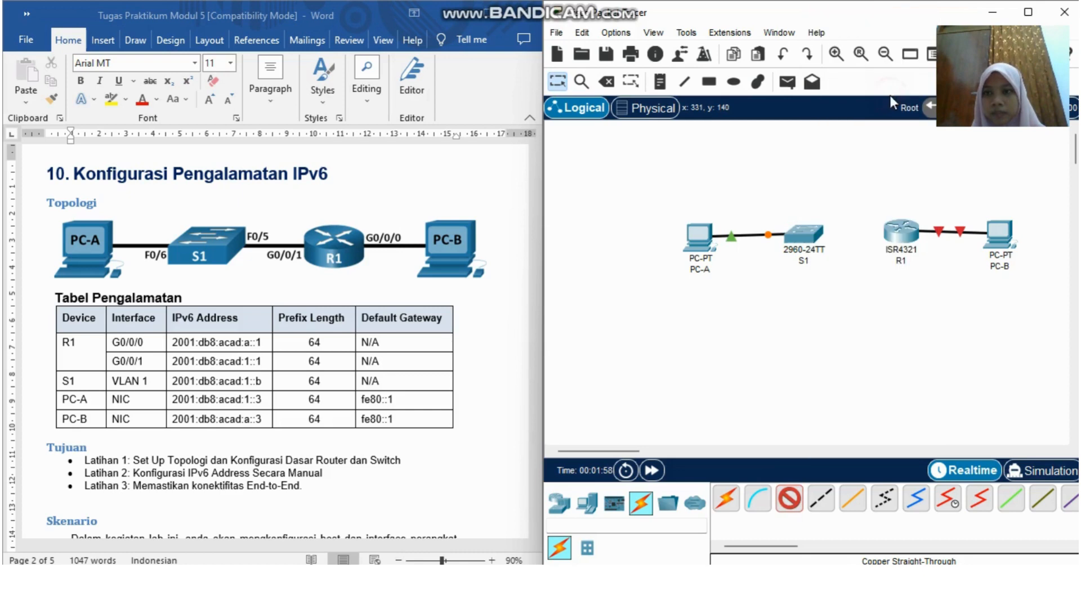
click(893, 231)
click(940, 299)
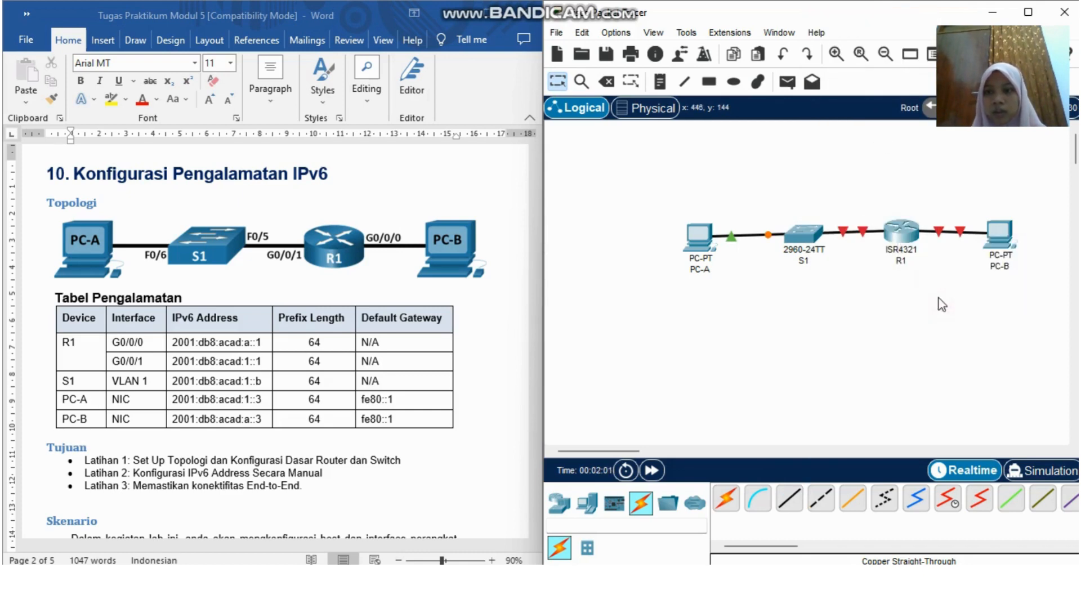
Following the guide's equipment list, connect PC-A's RS 232 port to S1's Console port with a console cable
scroll(461, 391, down, 7)
scroll(453, 392, down, 15)
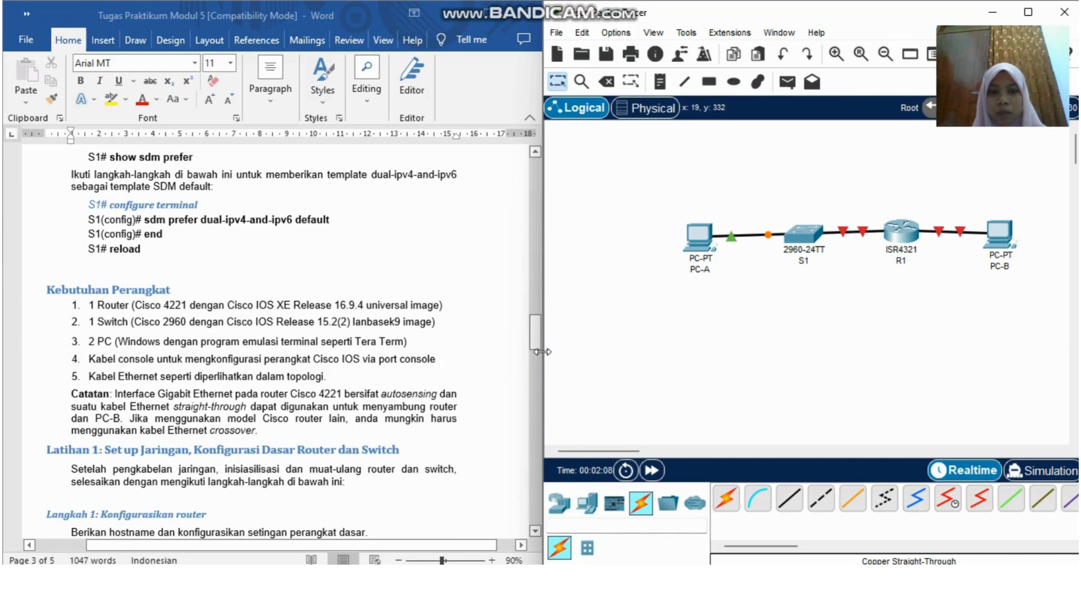
click(756, 503)
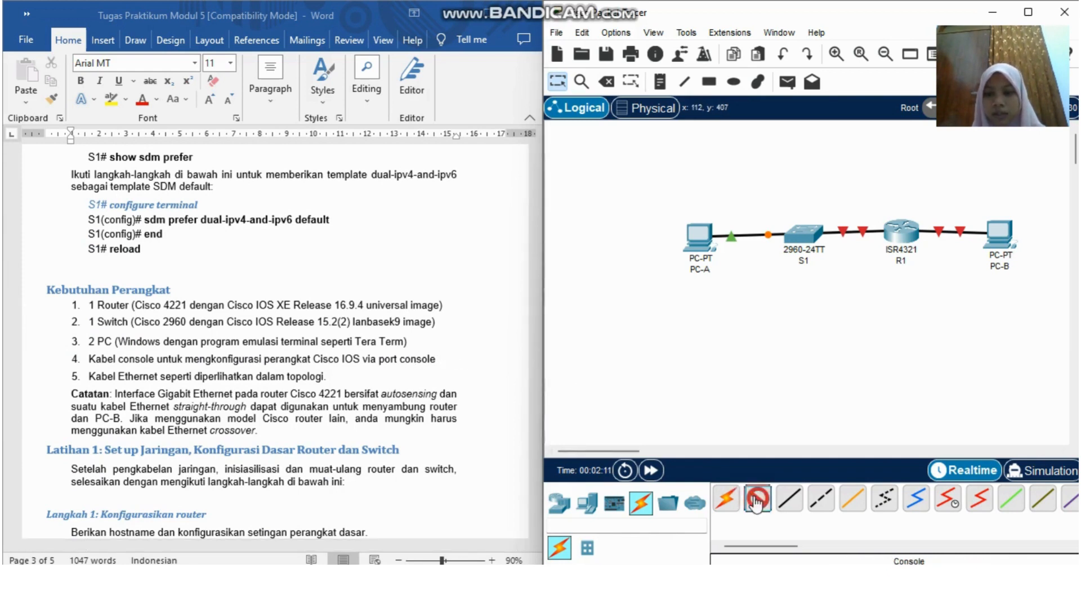
click(700, 241)
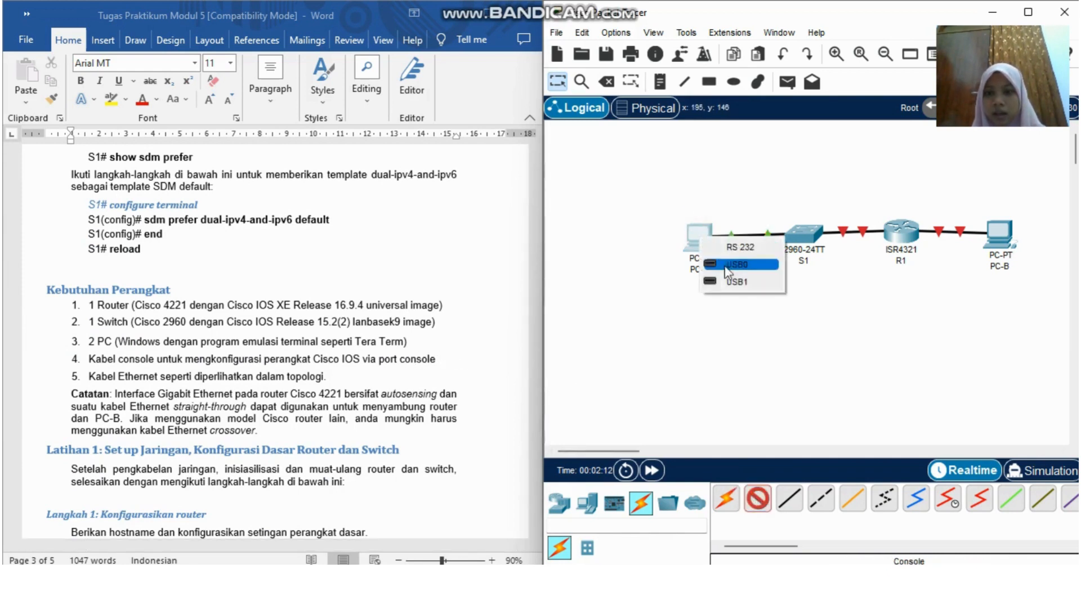
click(732, 248)
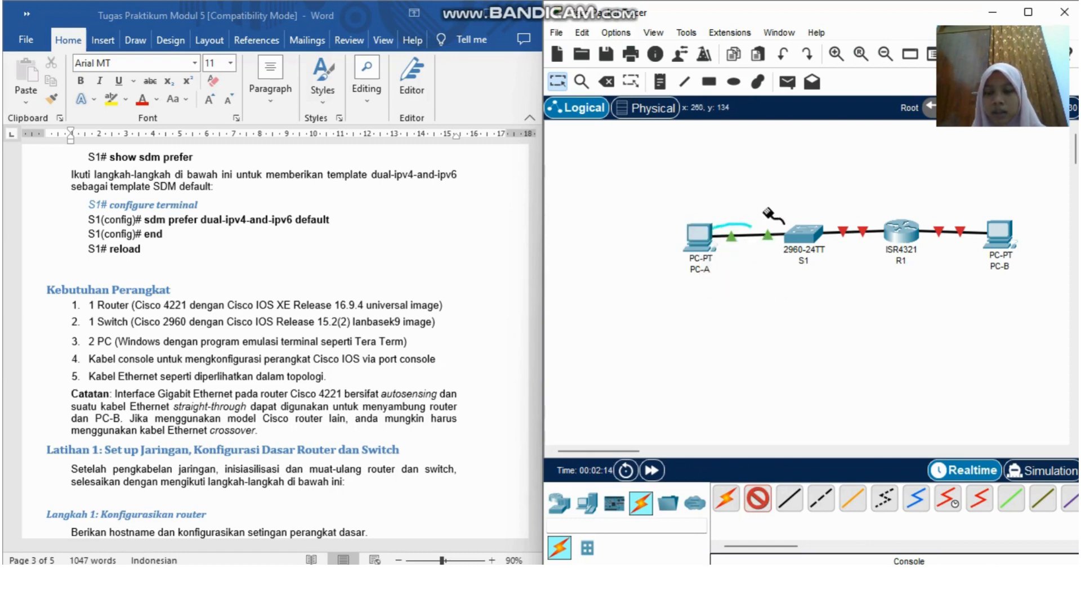
click(811, 239)
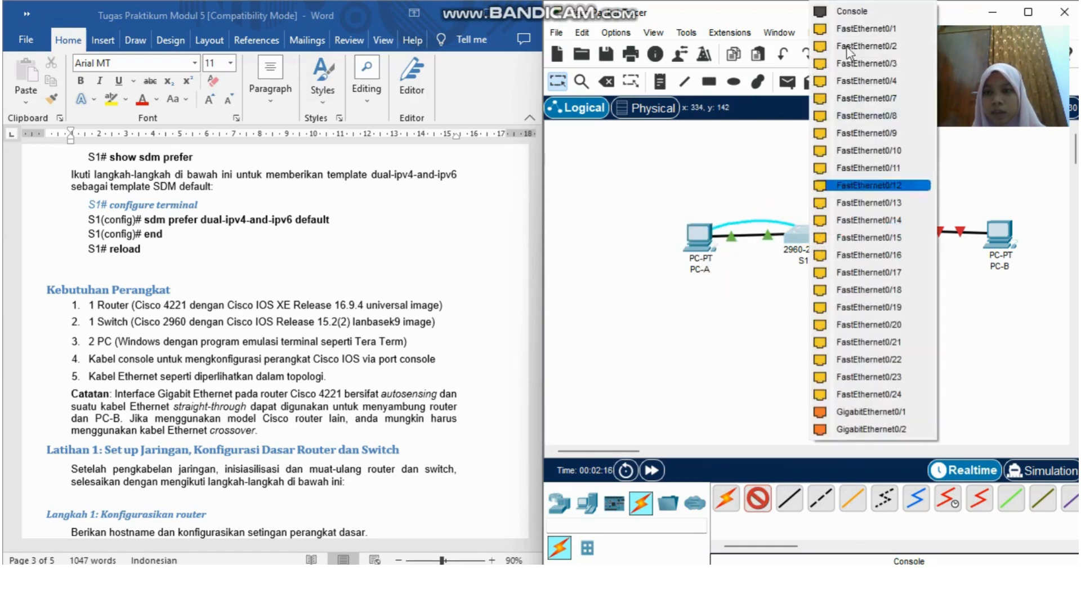
click(843, 15)
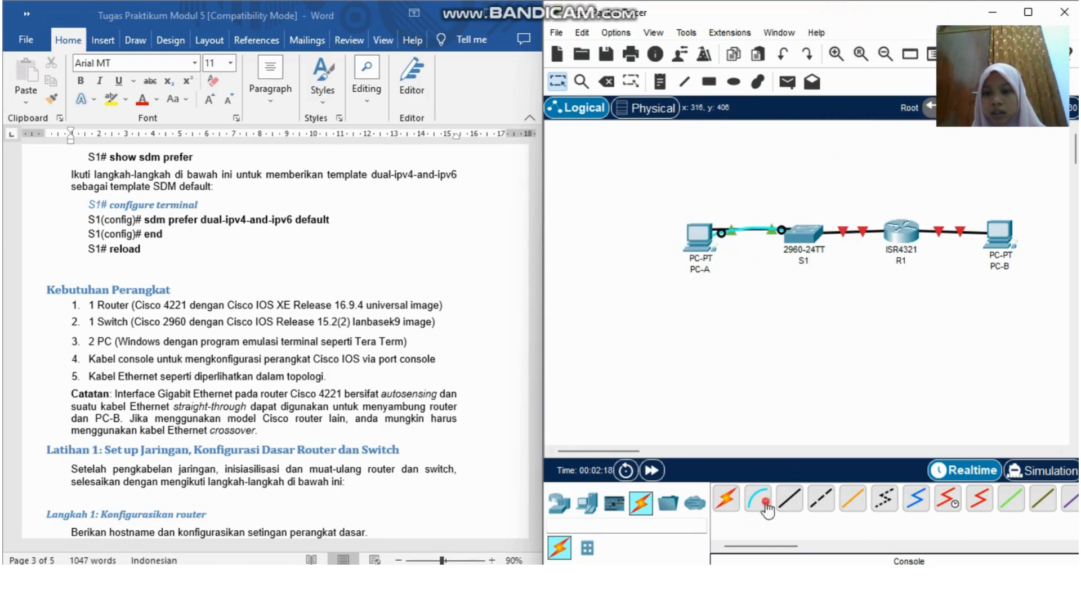
Connect R1's Console port to PC-B's RS 232 port with a console cable
click(760, 500)
click(904, 241)
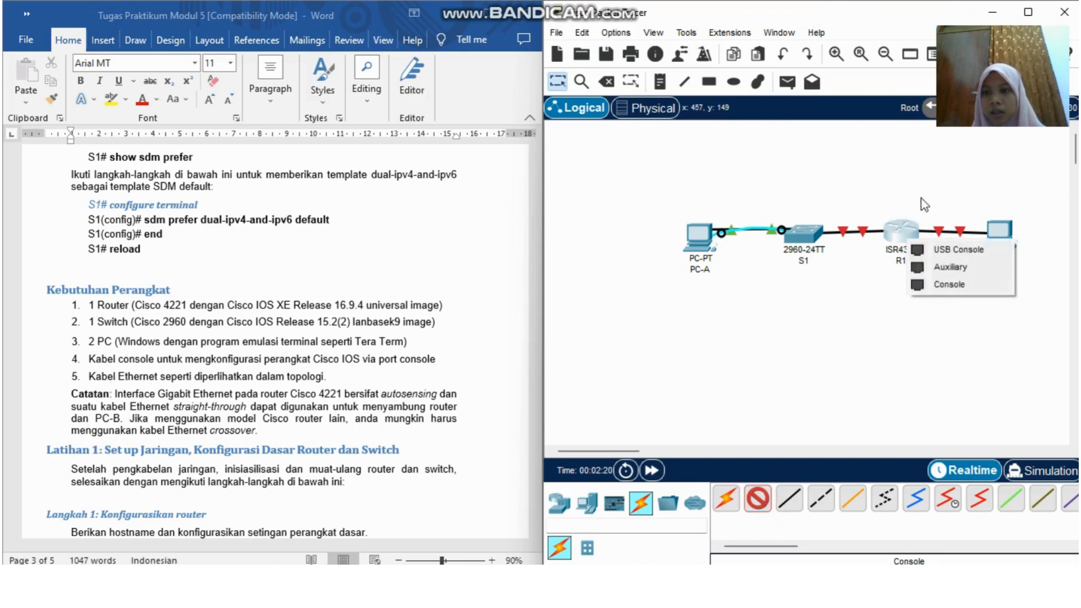
click(948, 284)
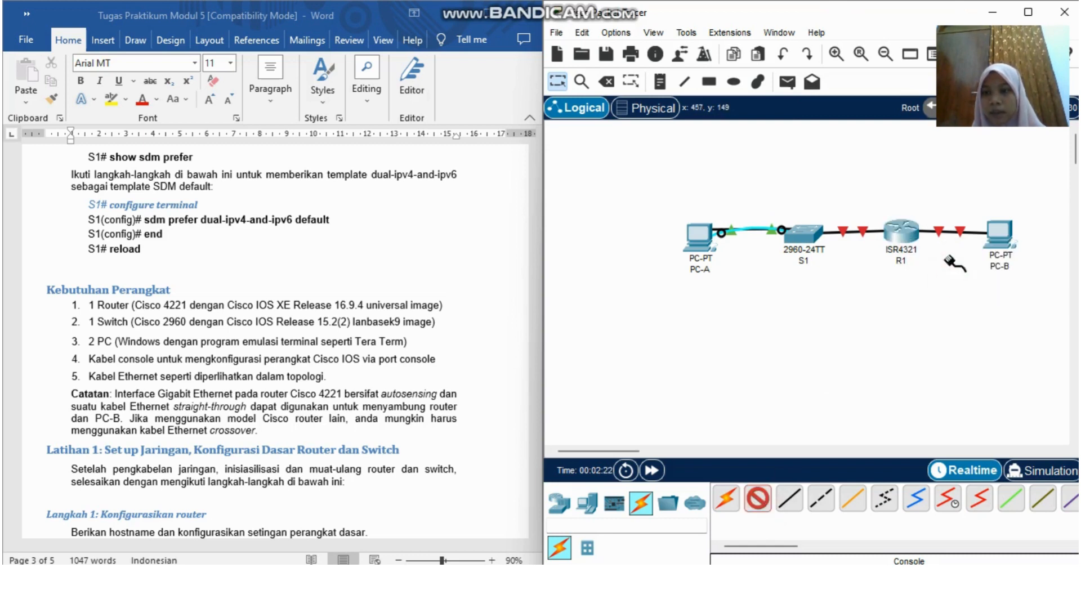
click(1000, 231)
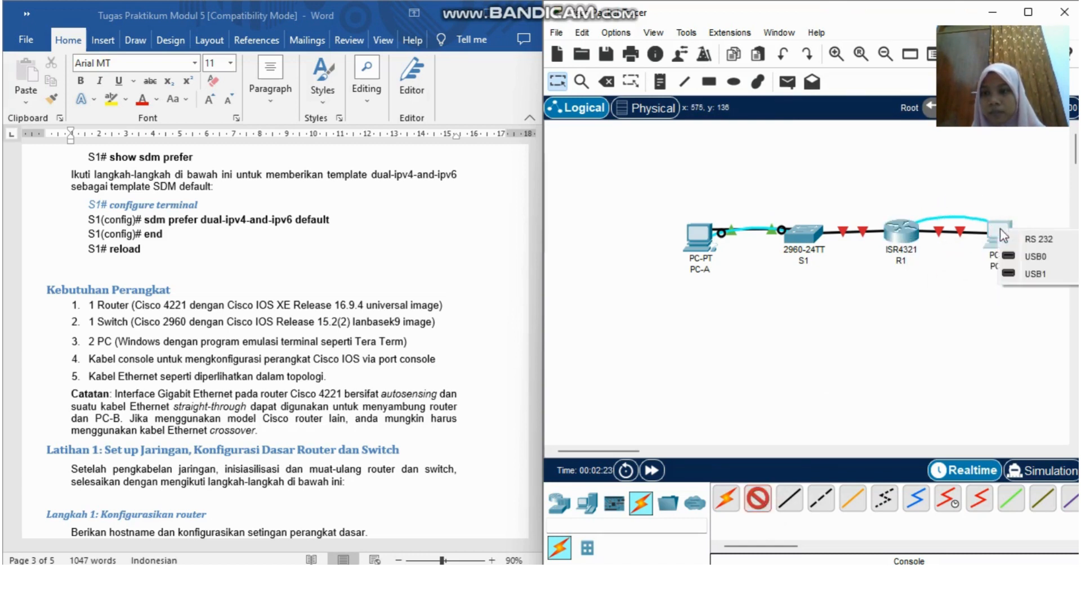
click(1038, 238)
click(888, 325)
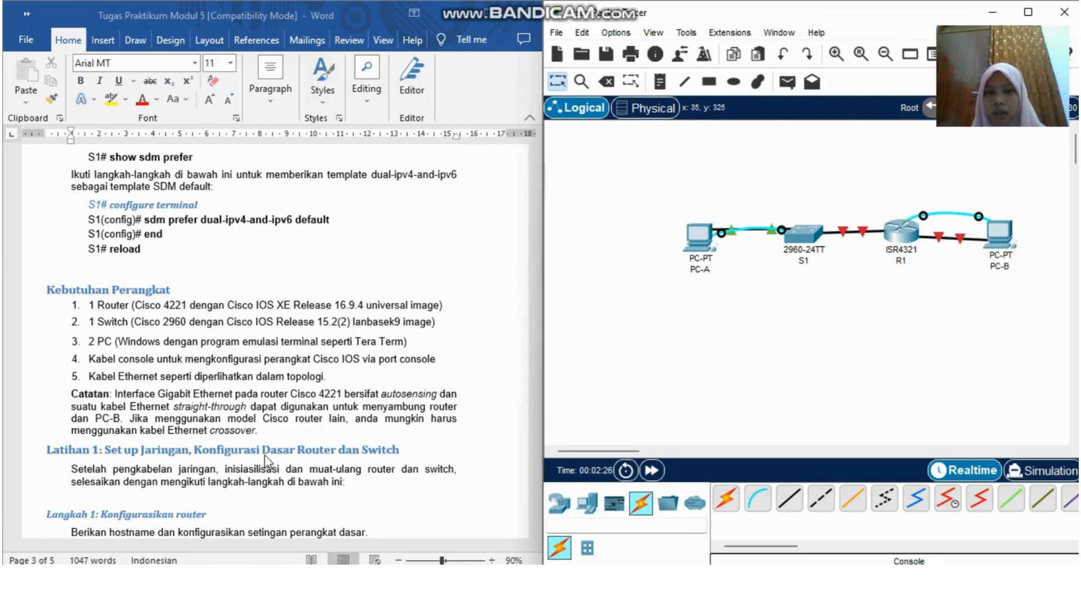
Open a console session to R1 from PC-B's Terminal with the default port settings and decline the initial configuration dialog
scroll(264, 459, down, 5)
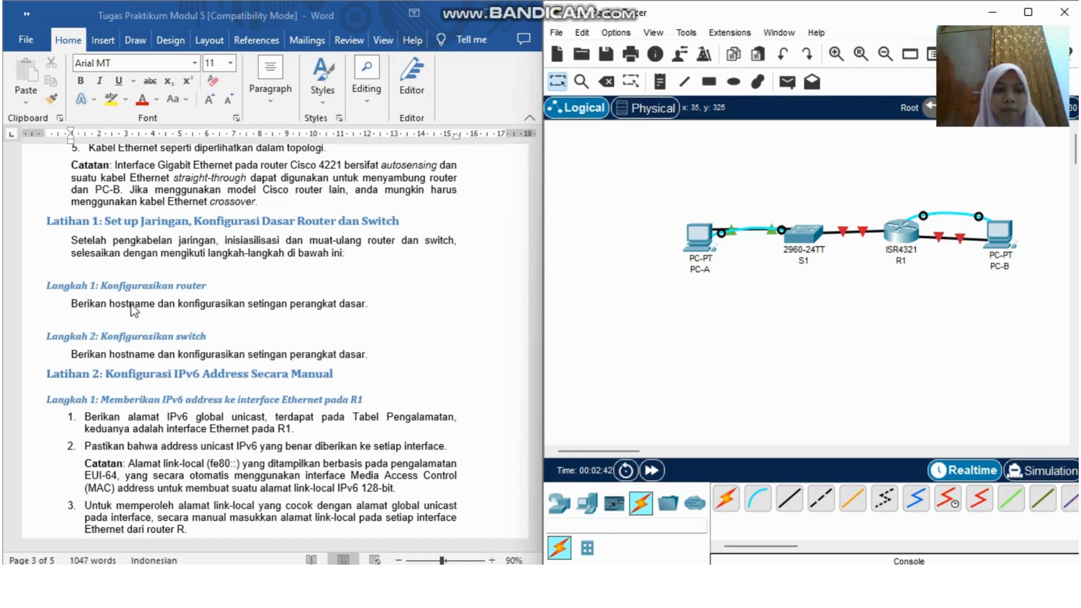
scroll(133, 310, down, 2)
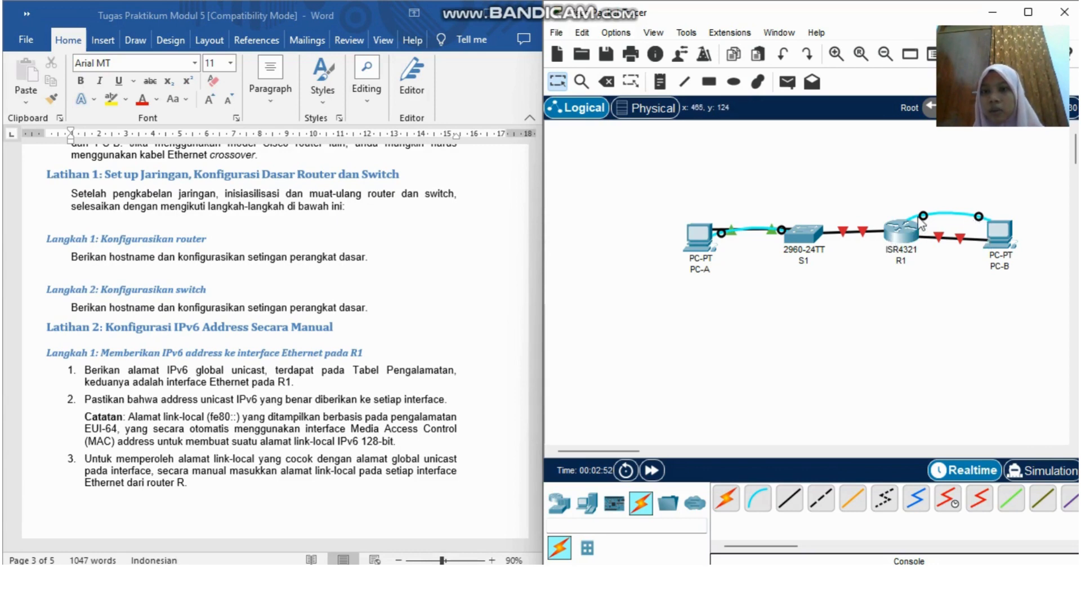
click(1003, 233)
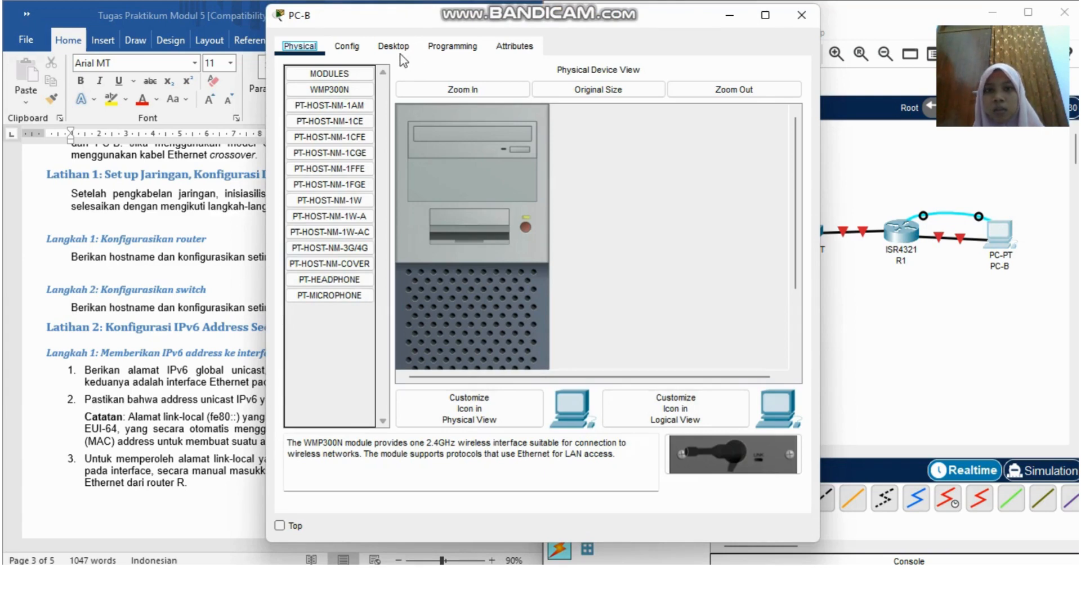
click(397, 50)
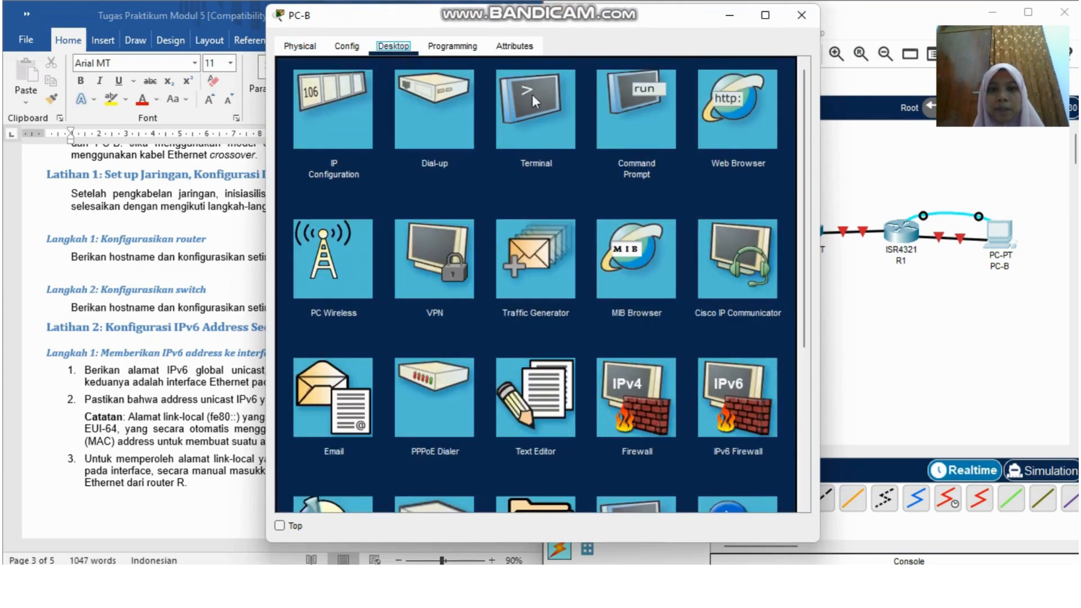
click(549, 110)
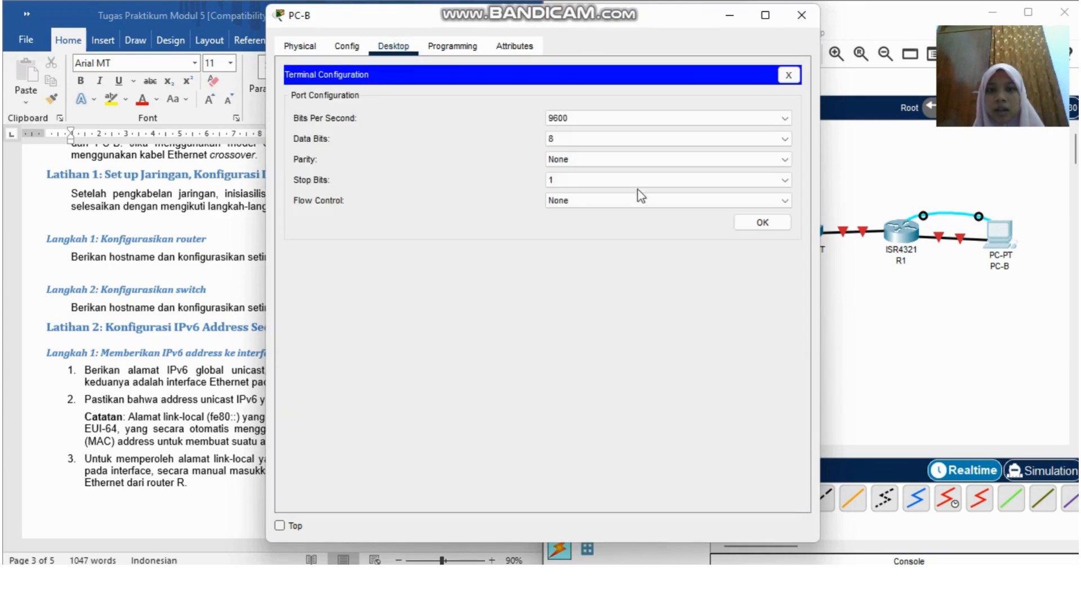
click(763, 223)
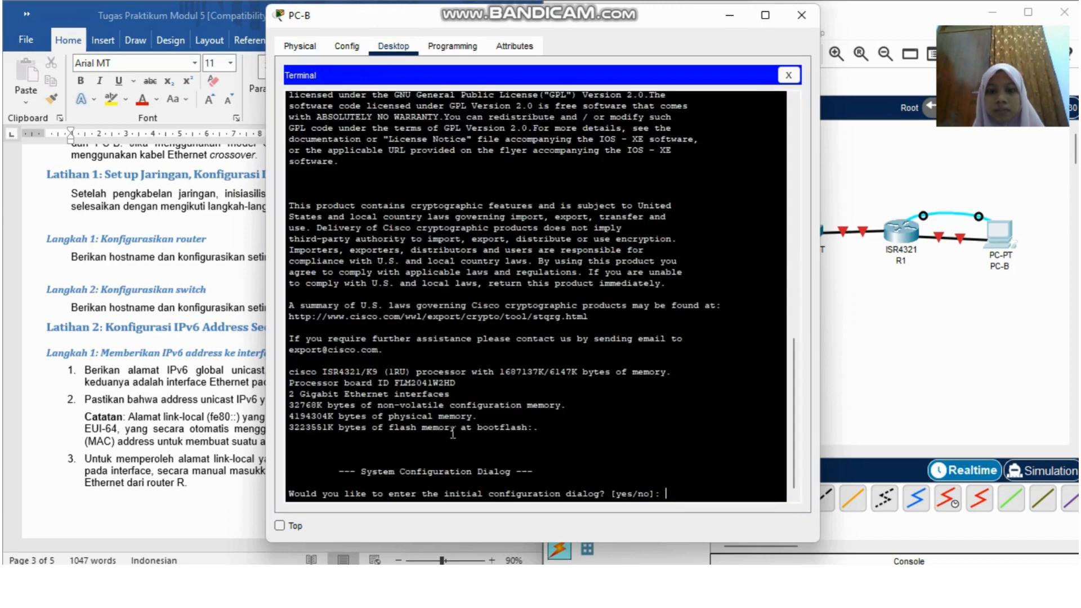
text(no)
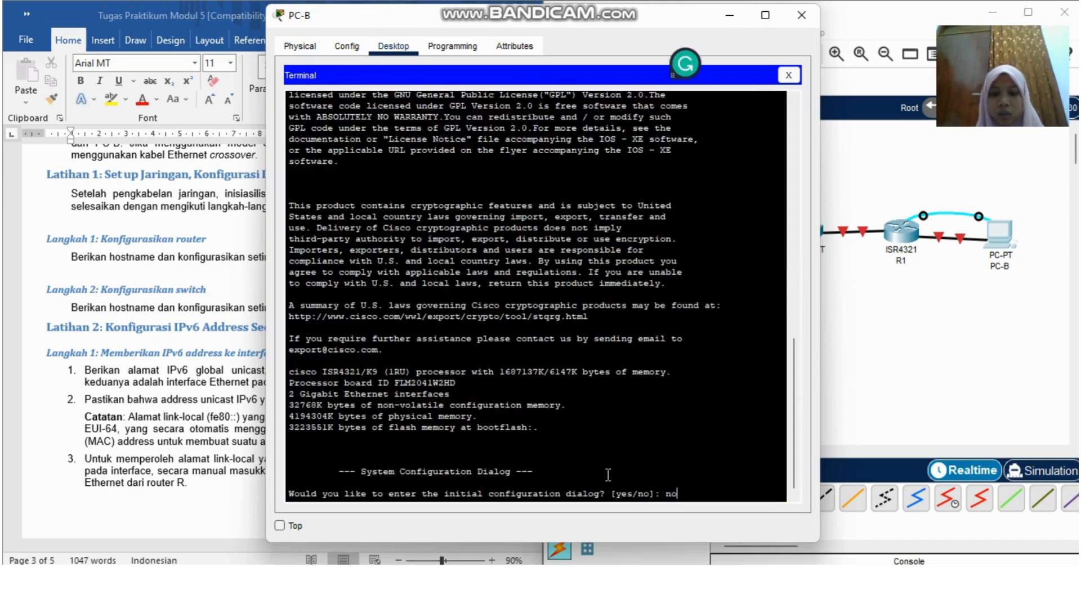
key(Return)
key(Return)
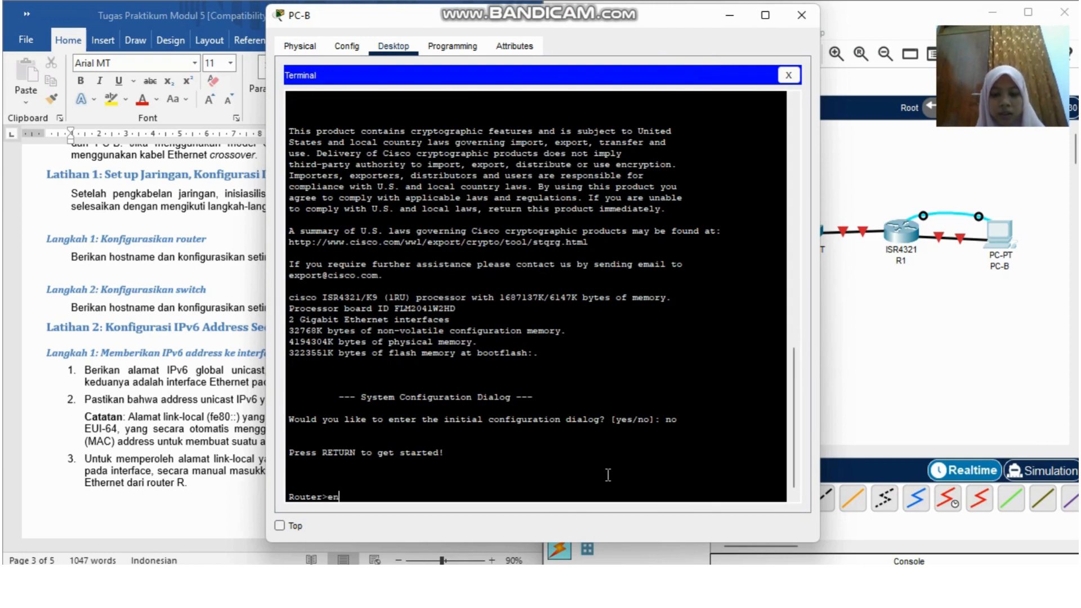
Enter R1's global configuration mode through privileged mode, set the hostname to R1, and minimise the PC-B window
text(en)
key(Return)
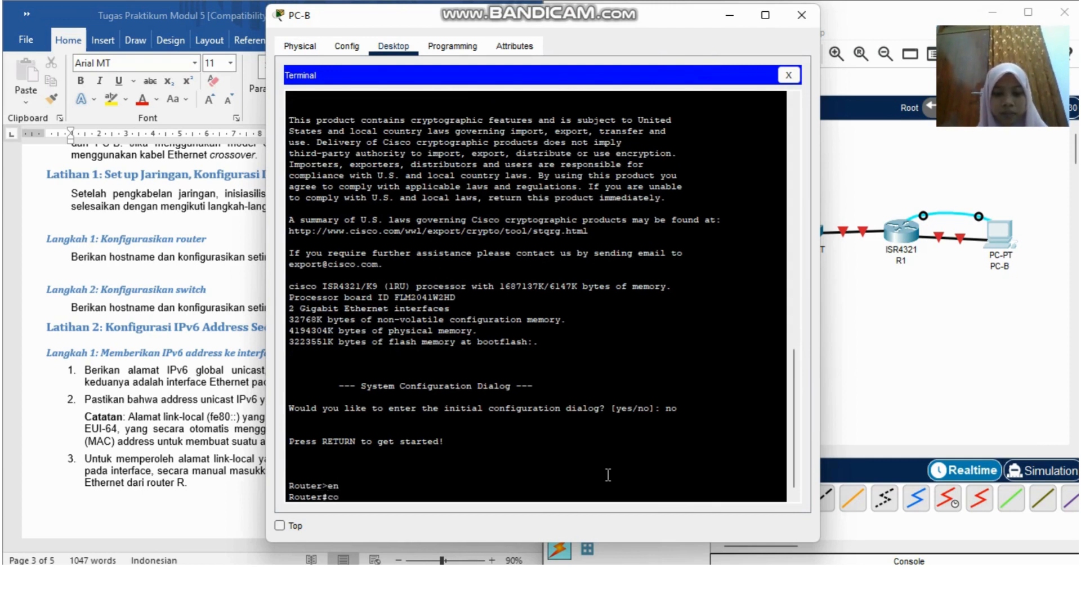
text(conf t)
key(Return)
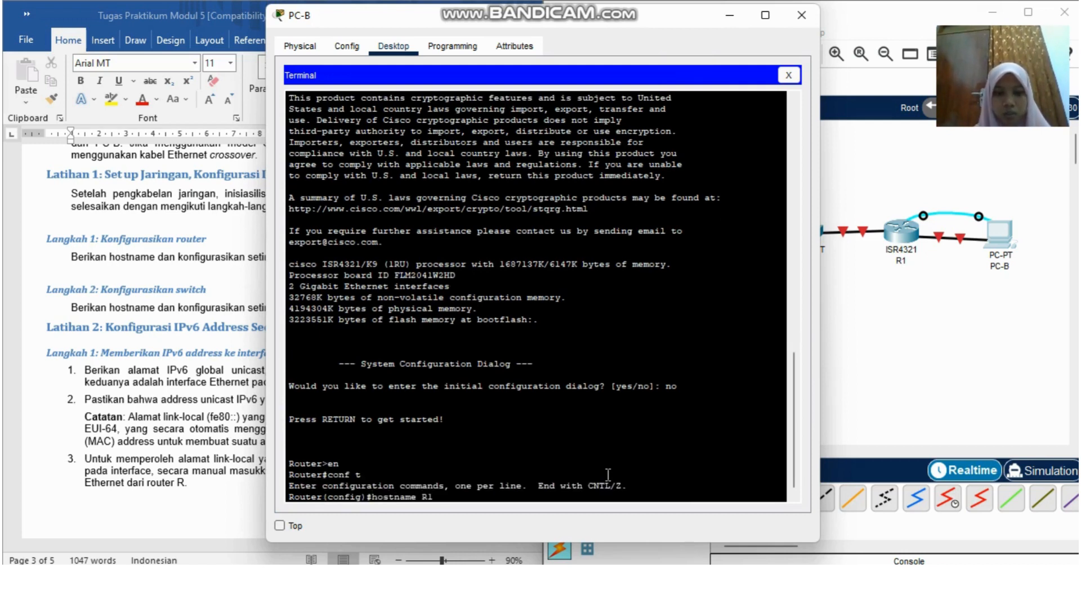
text(hostname R1)
key(Return)
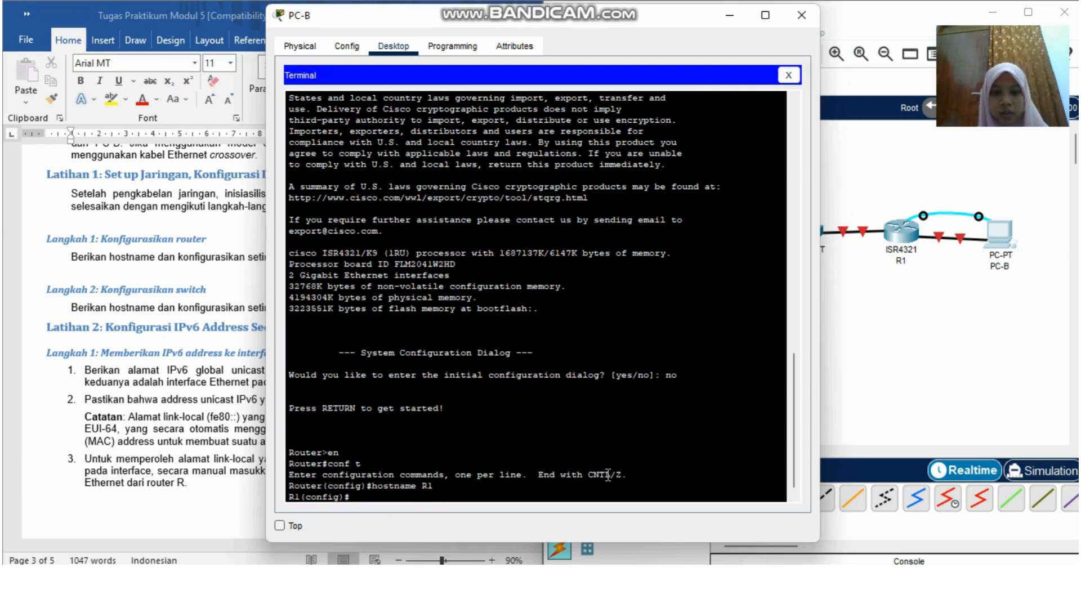
click(730, 15)
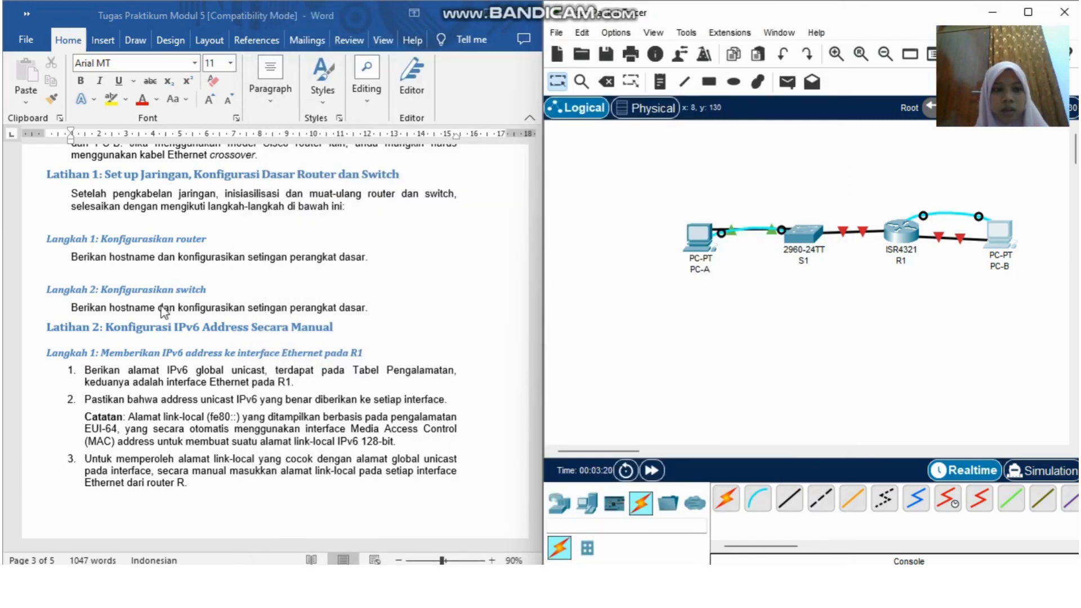
Open a console session to switch S1 from PC-A's Terminal, keeping the default port settings
click(698, 241)
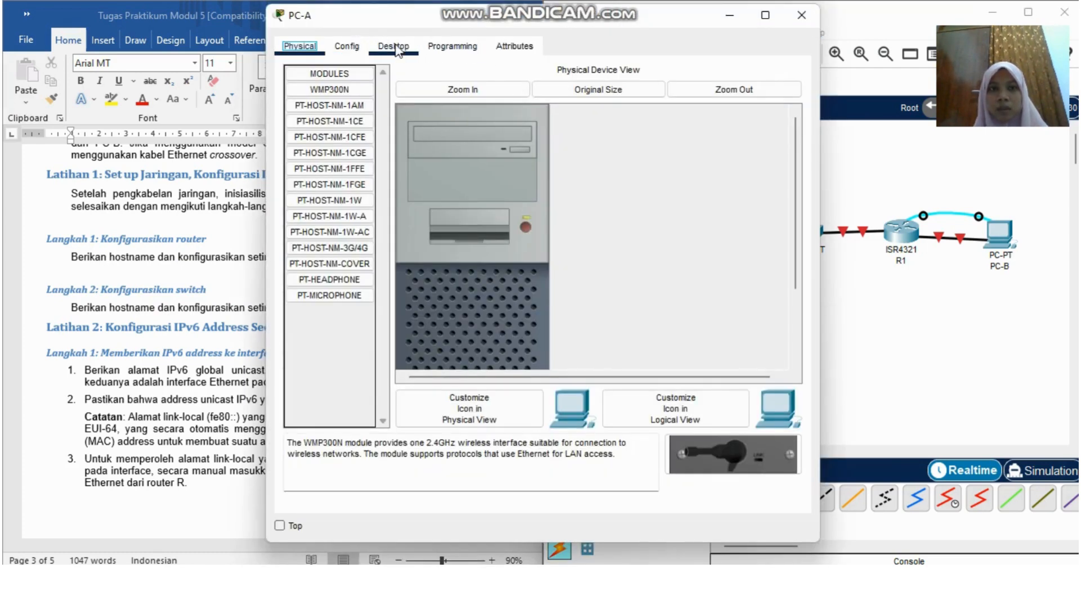
click(394, 47)
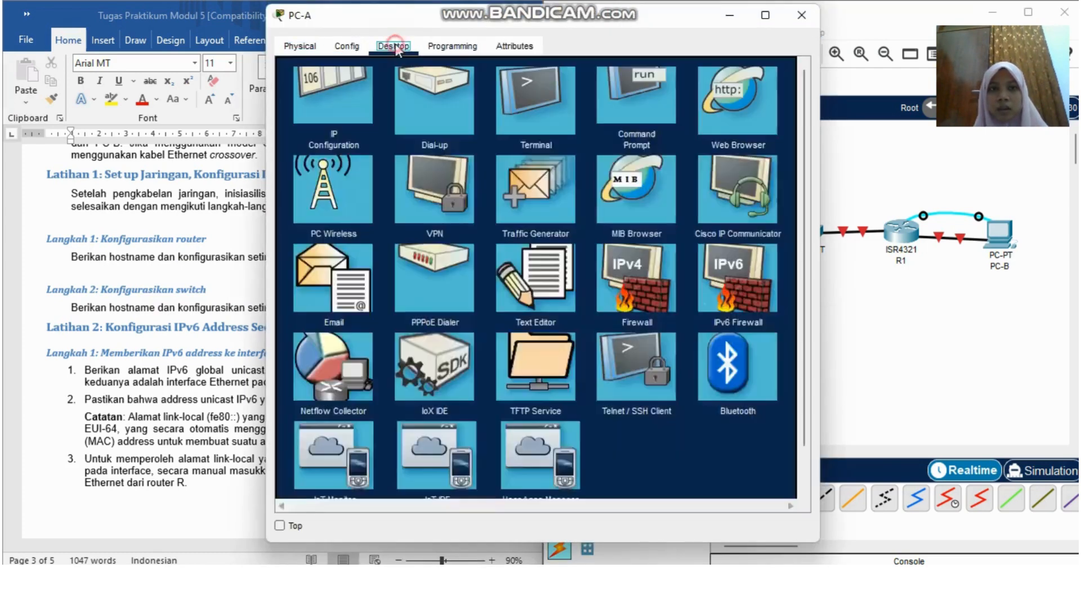
click(536, 127)
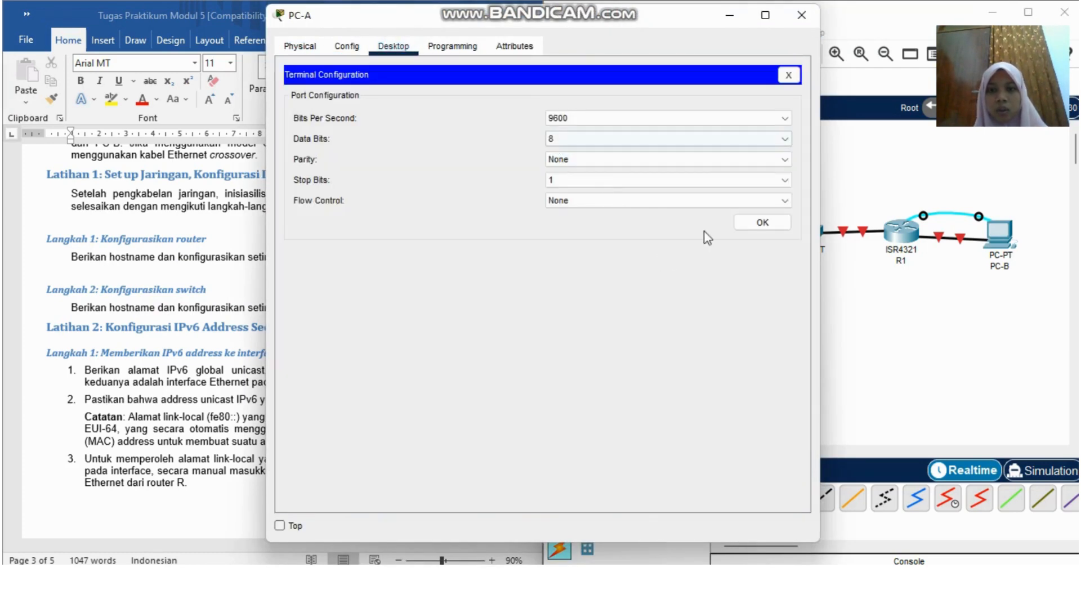
click(754, 223)
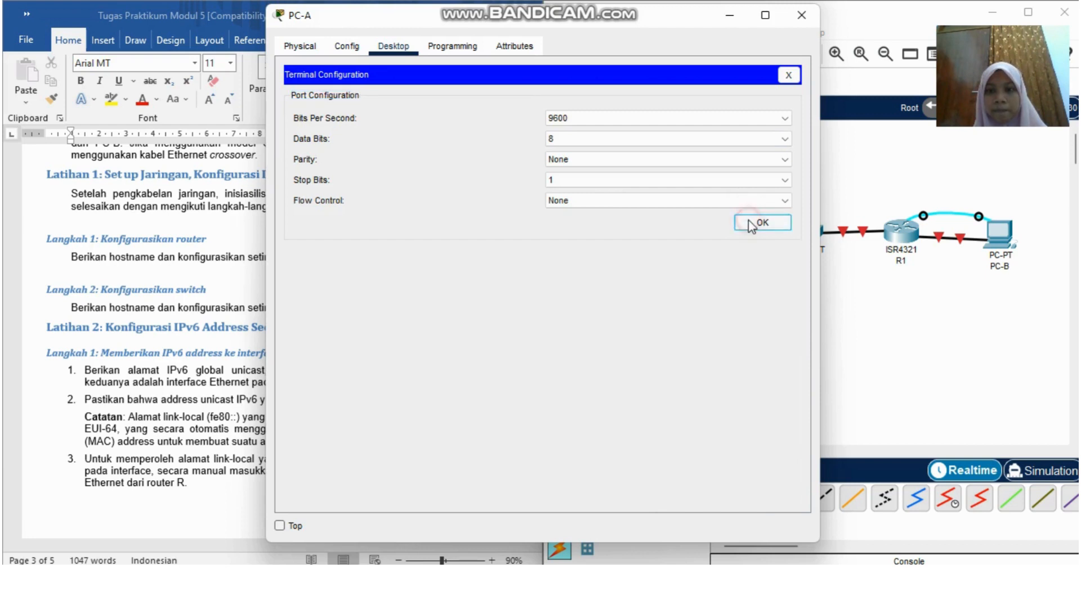
key(Return)
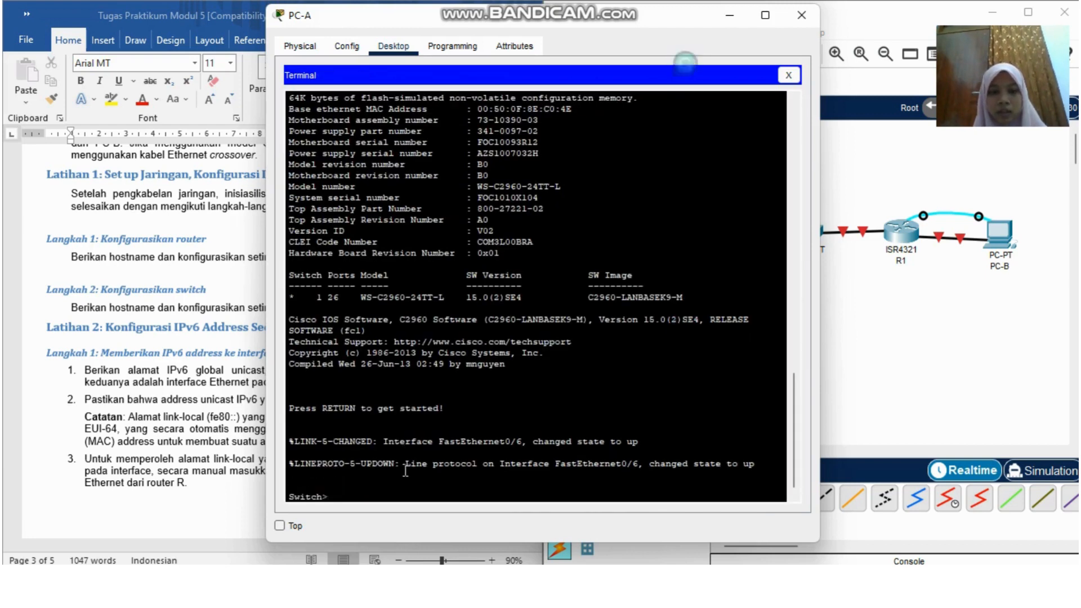
Enter the switch's global configuration mode through privileged mode, set the hostname to S1, and minimise the PC-A window
text(en)
key(Return)
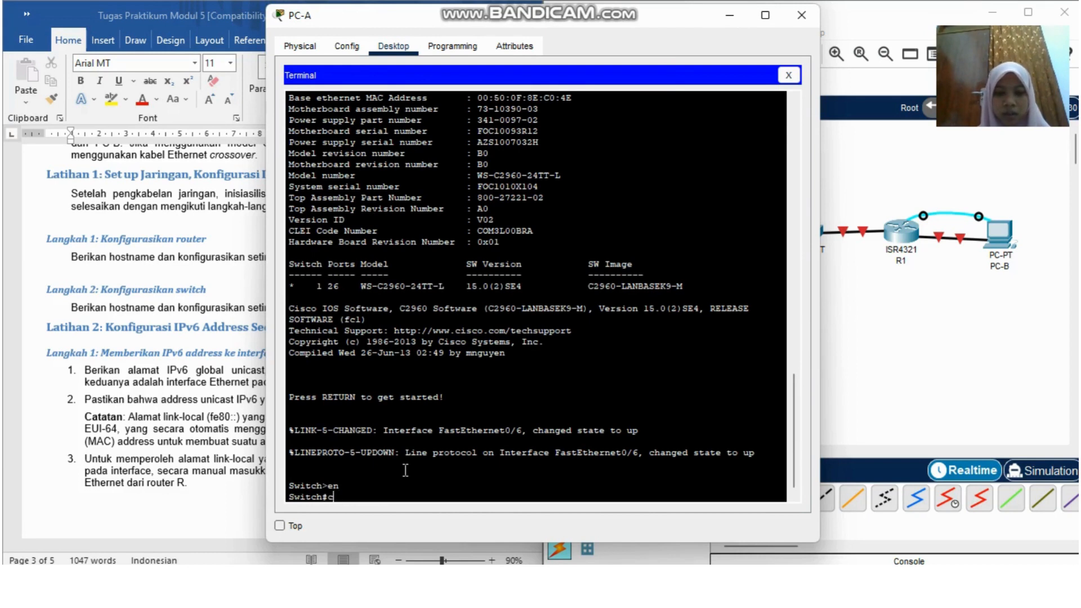
text(conf t)
key(Return)
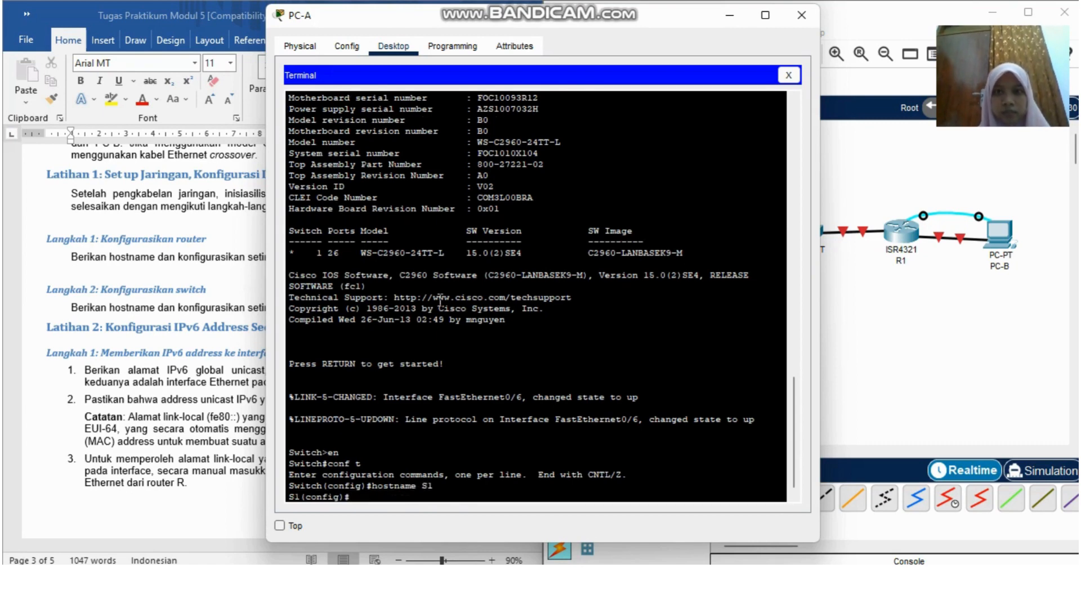
click(730, 16)
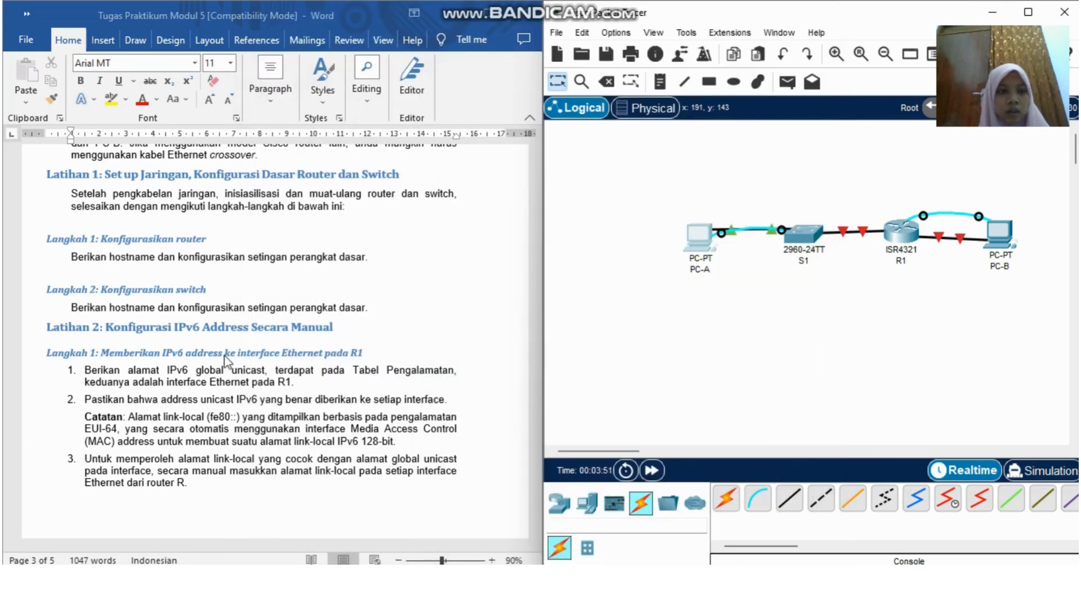
Find the addressing table in the lab guide, then restore PC-B's Terminal session to R1 and place its window clear of the table
scroll(228, 354, down, 2)
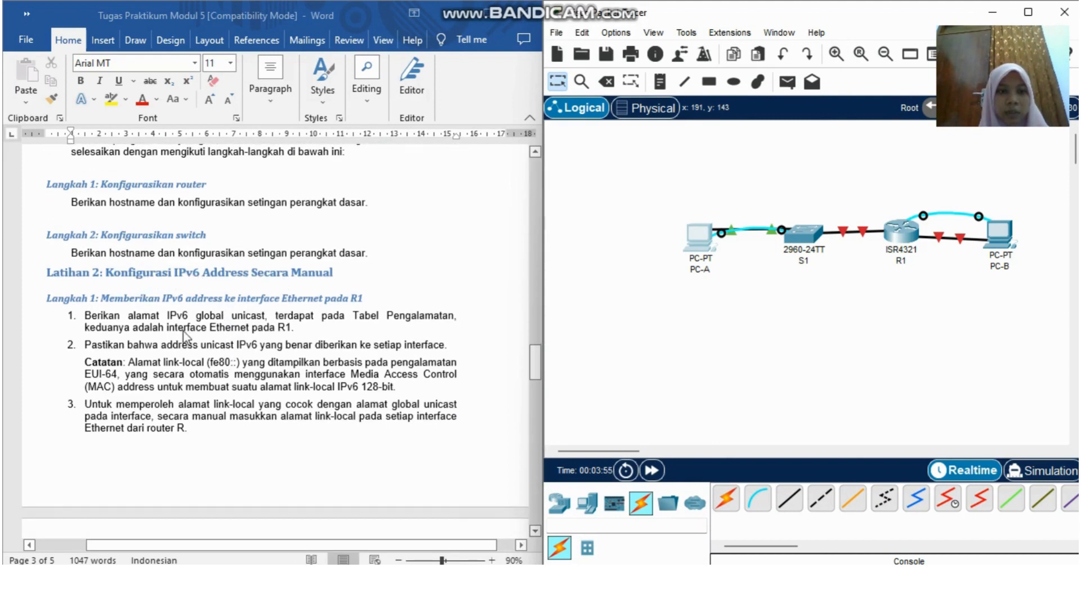
scroll(98, 335, down, 2)
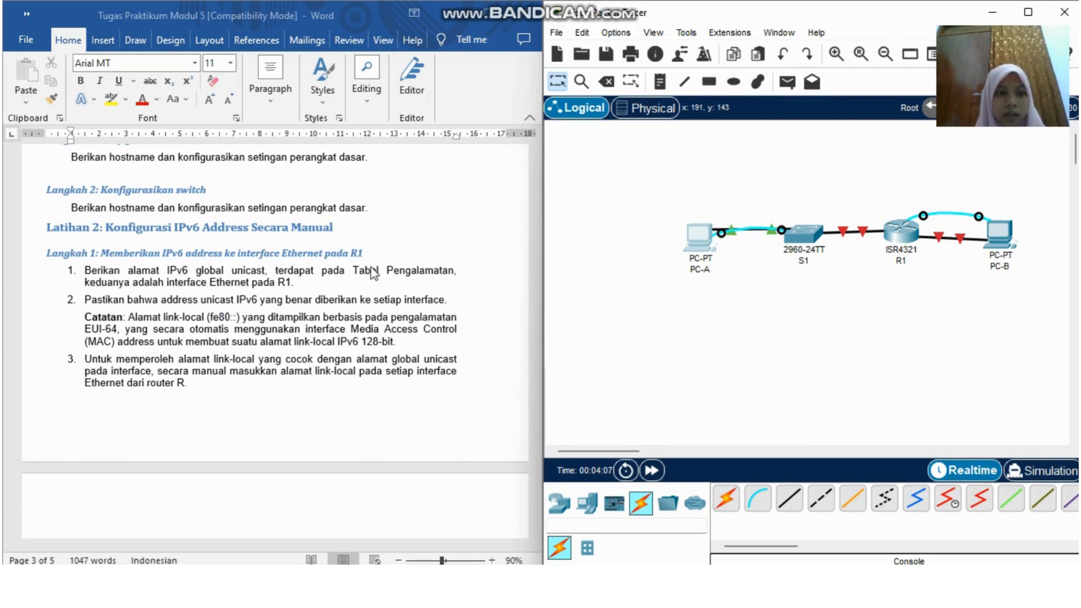
scroll(371, 274, up, 20)
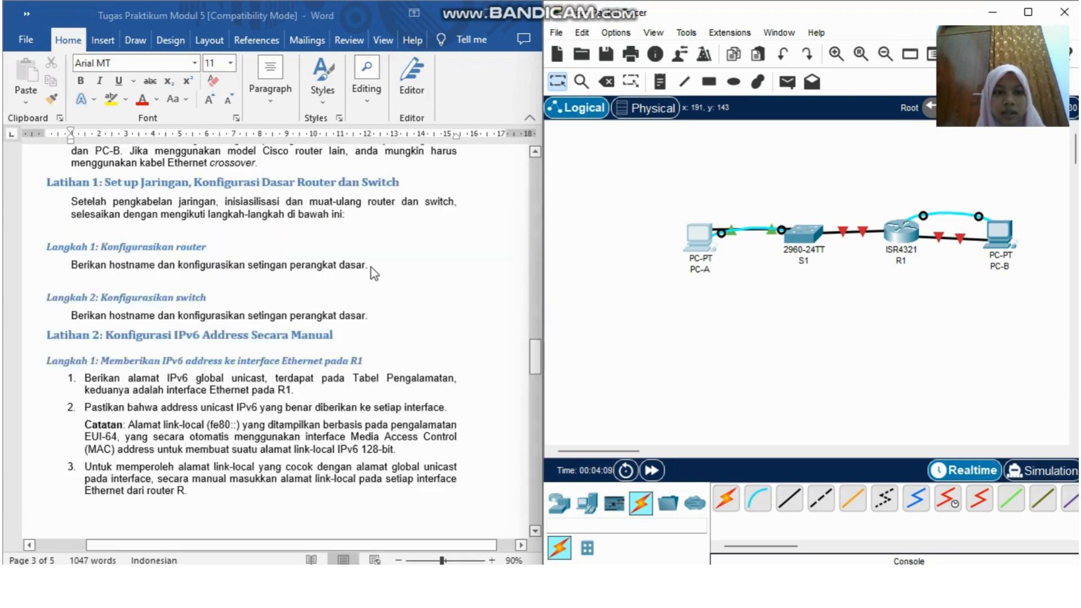
scroll(372, 274, up, 12)
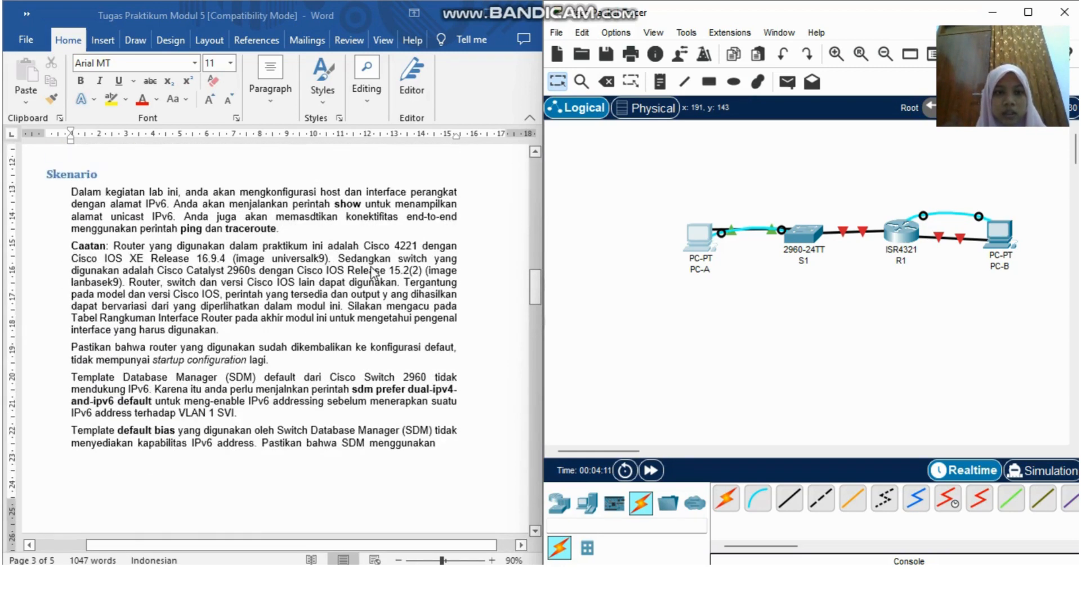
click(996, 233)
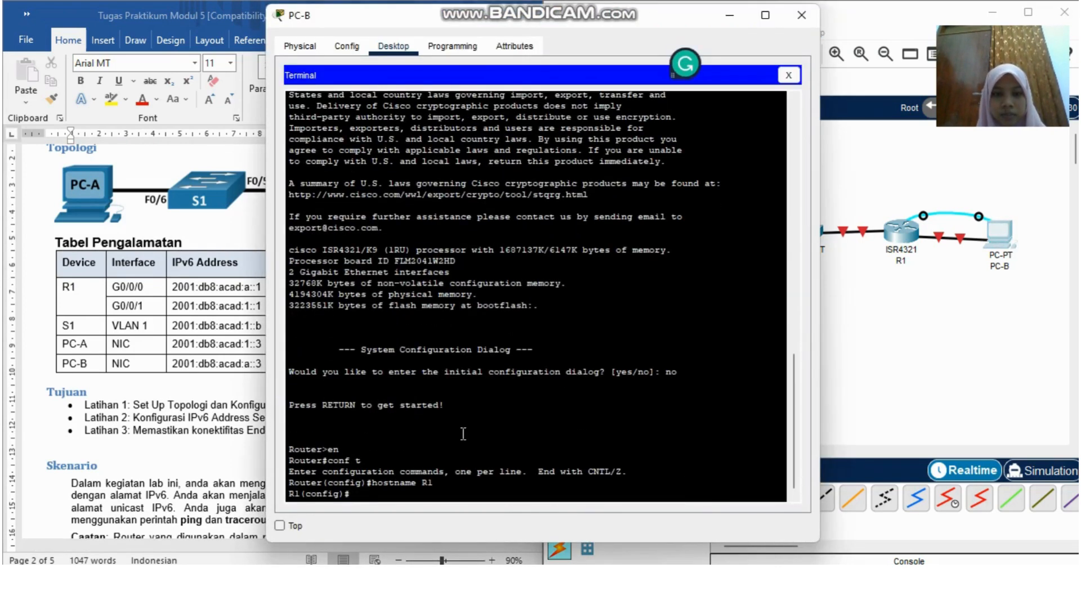
click(363, 497)
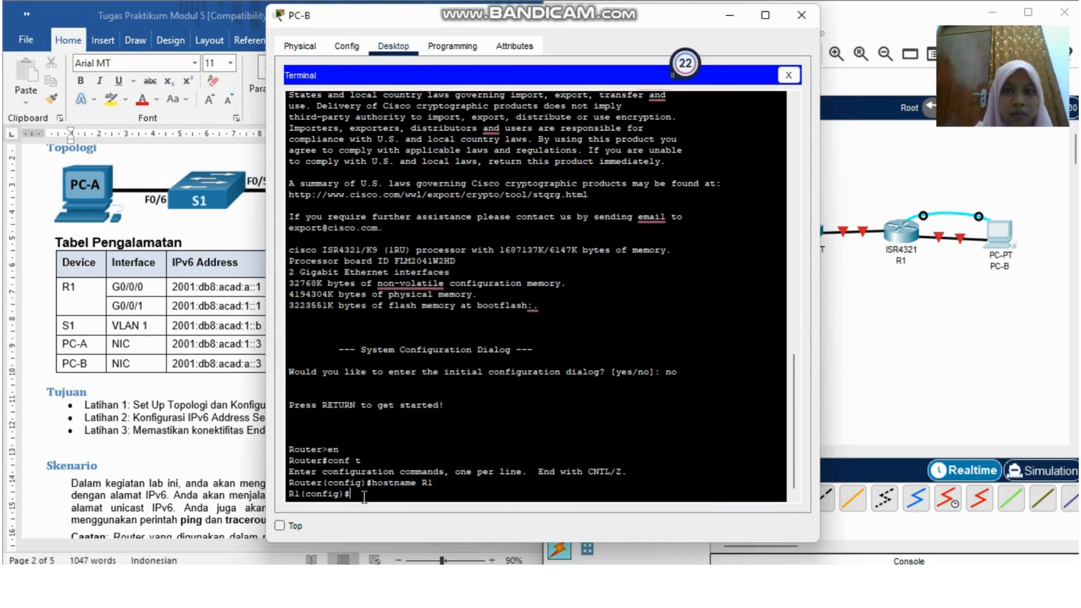
drag(625, 28, 841, 43)
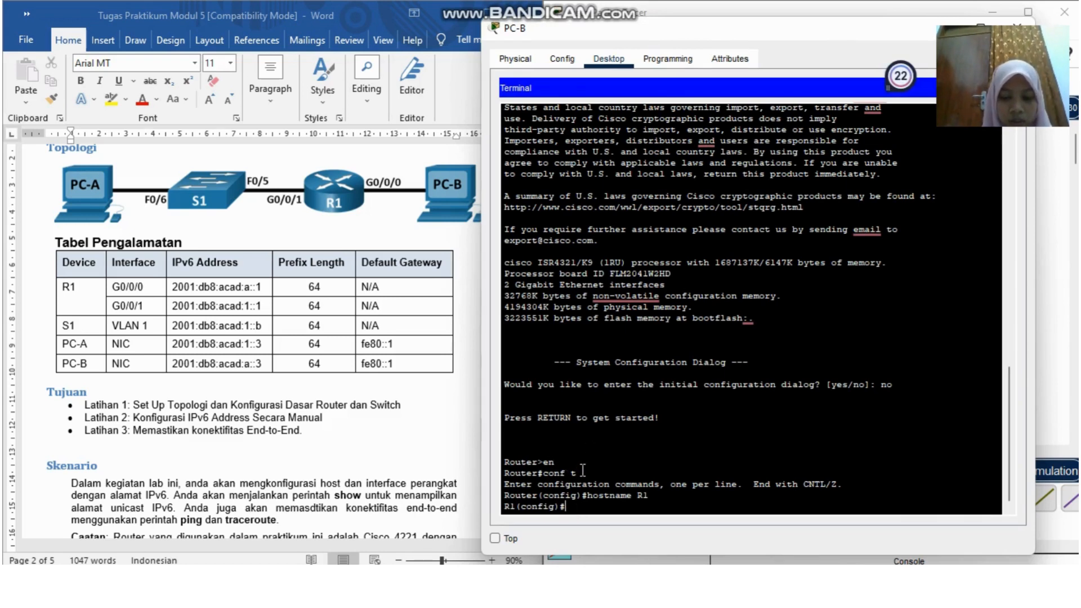
Enter configuration of R1's interface g0/0/0 and assign it the IPv6 address 2001:db8:acad:a::1/64
text(int)
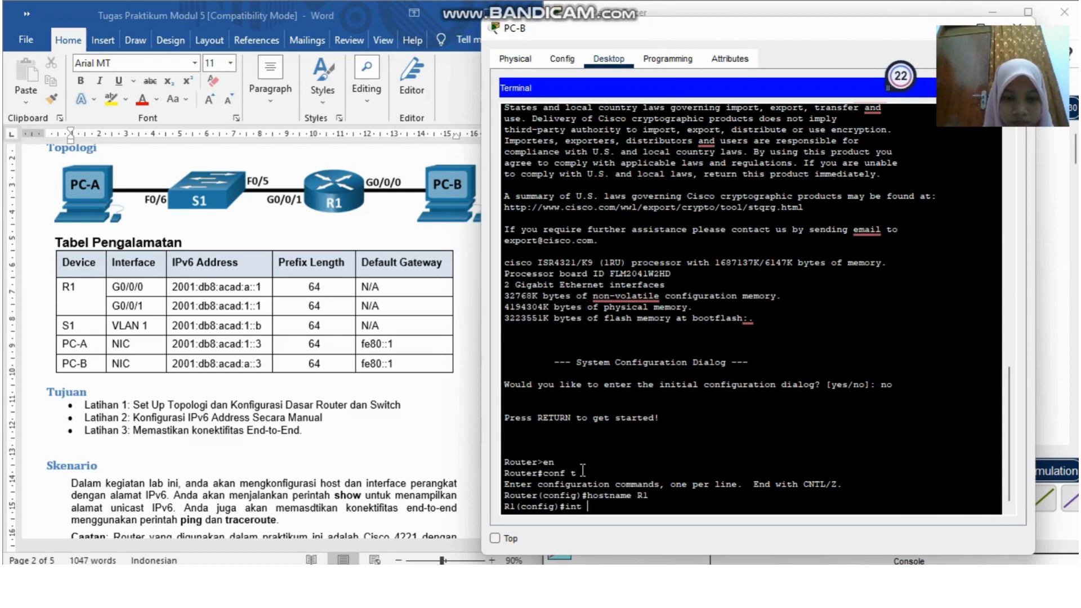
text( g0/0/0)
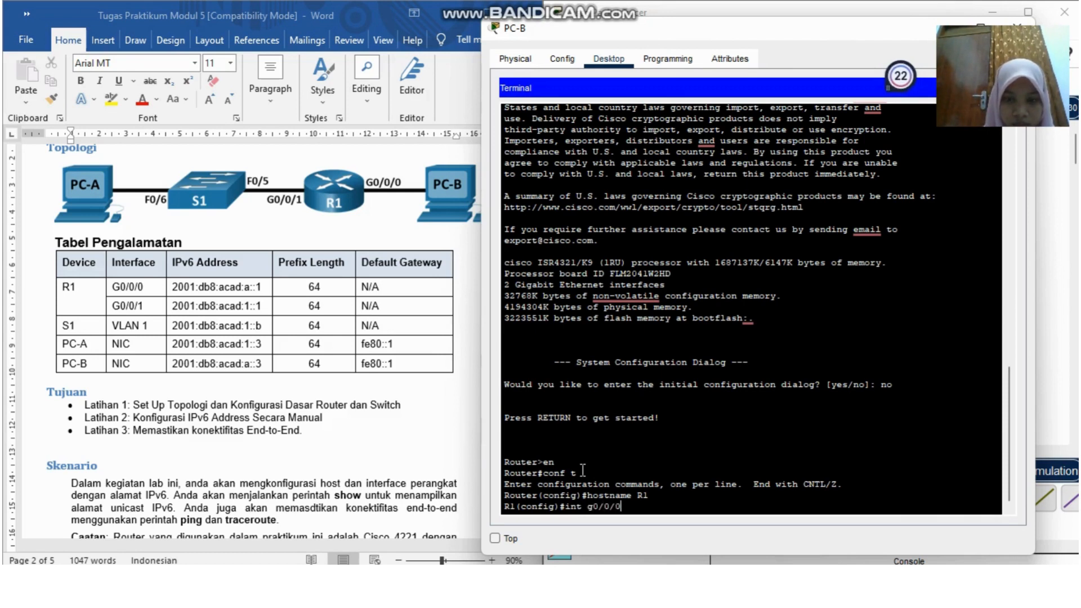
key(Return)
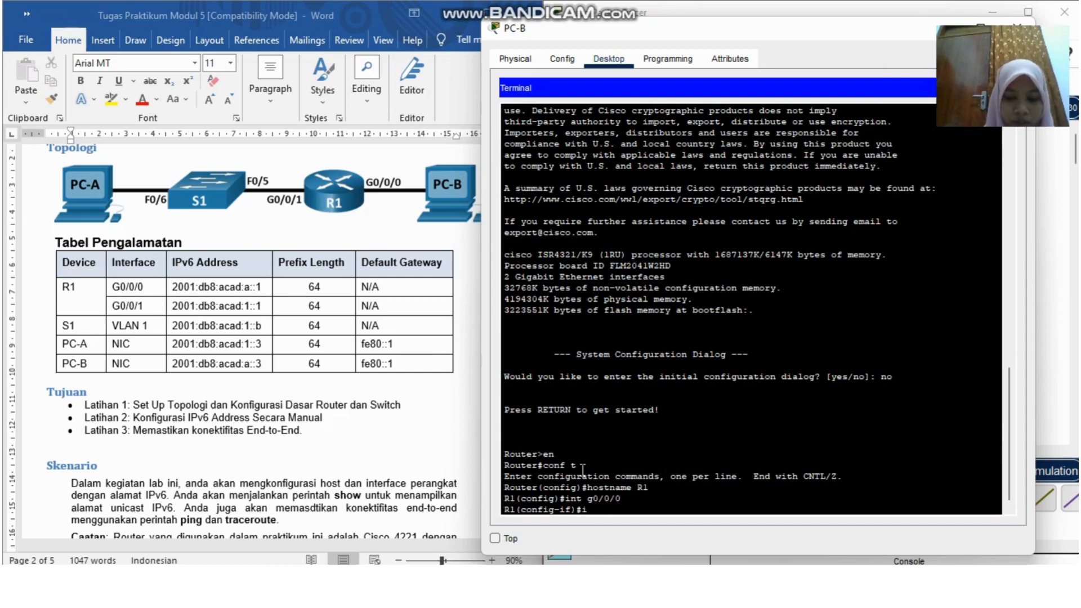
text(ipv6 add)
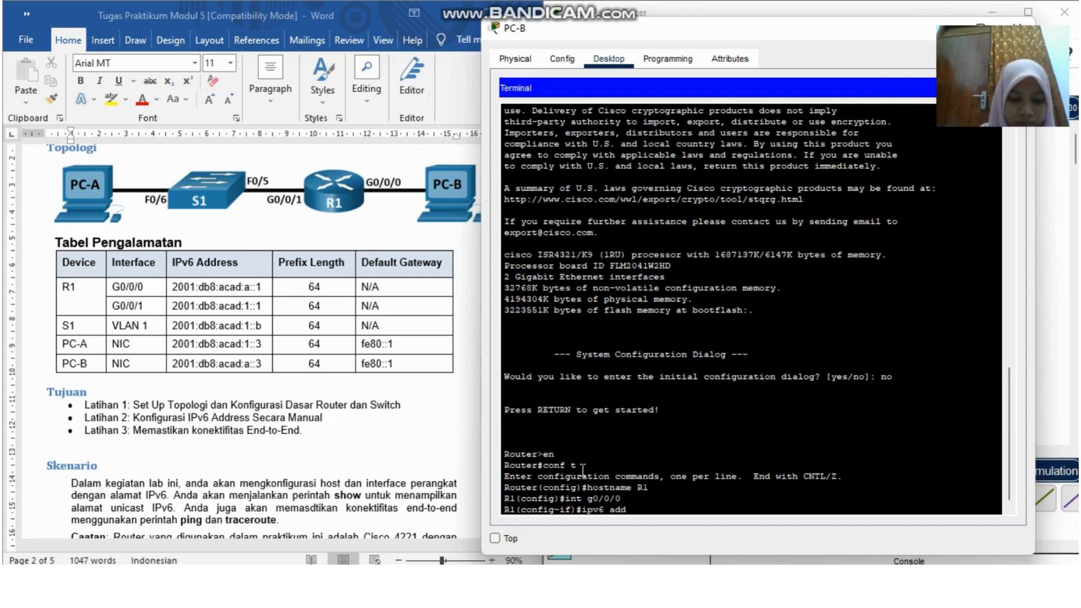
text(ress)
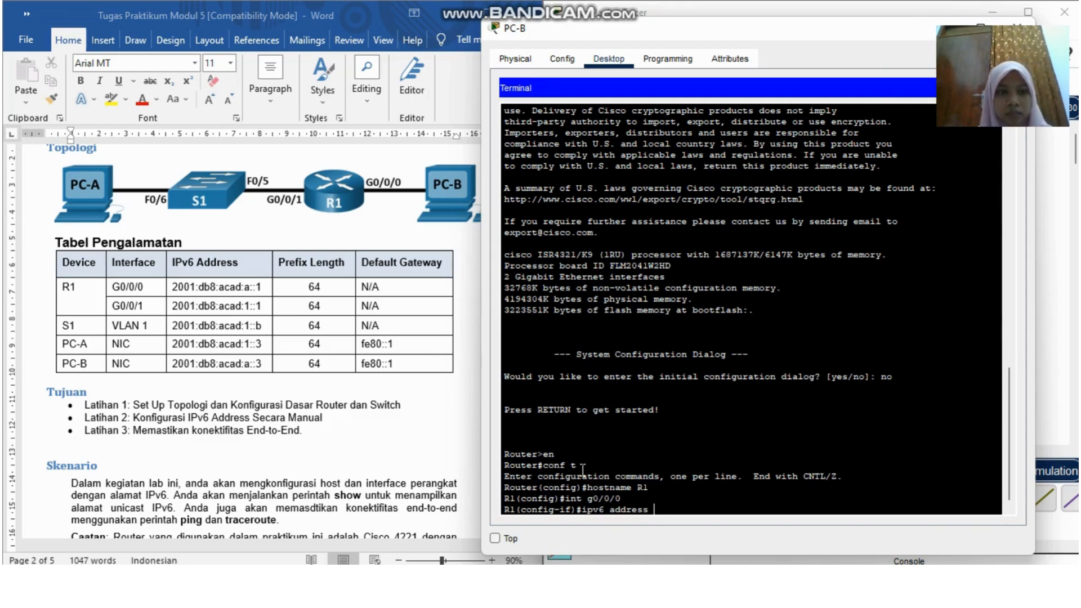
scroll(462, 373, down, 3)
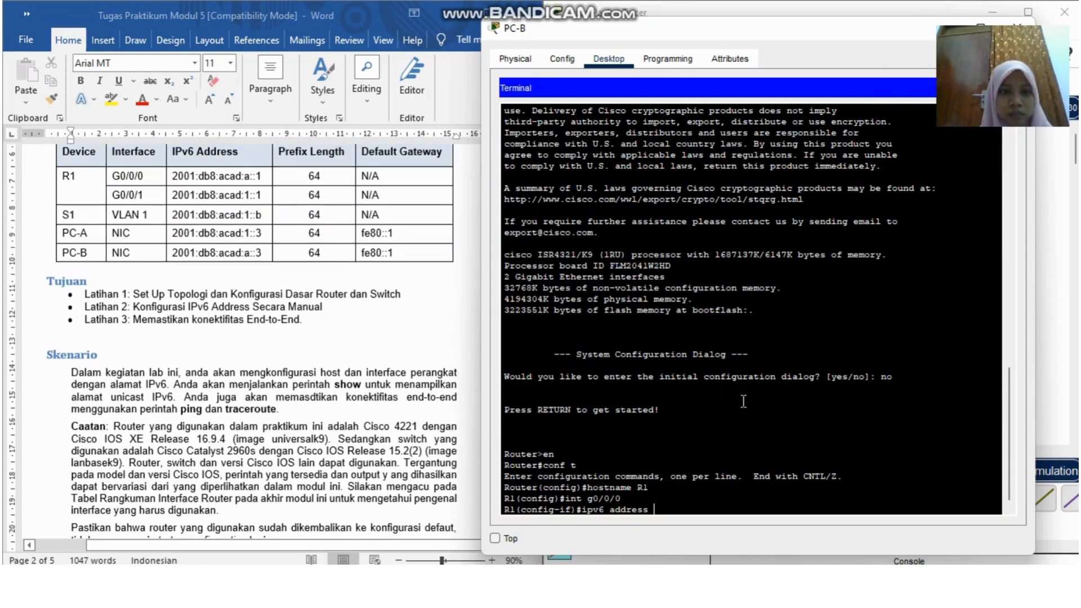
text(20)
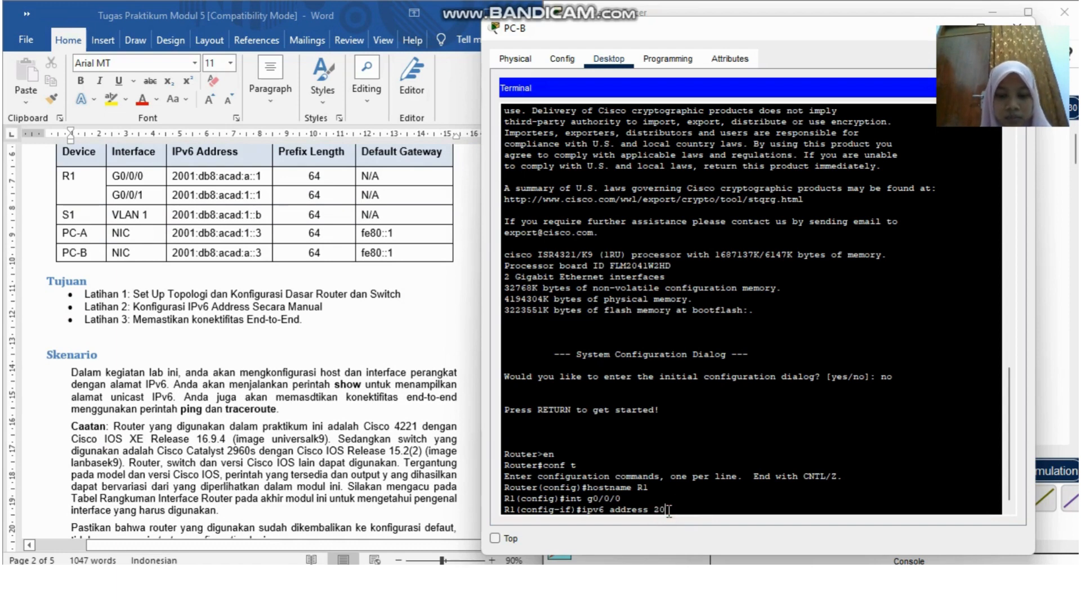
text(01)
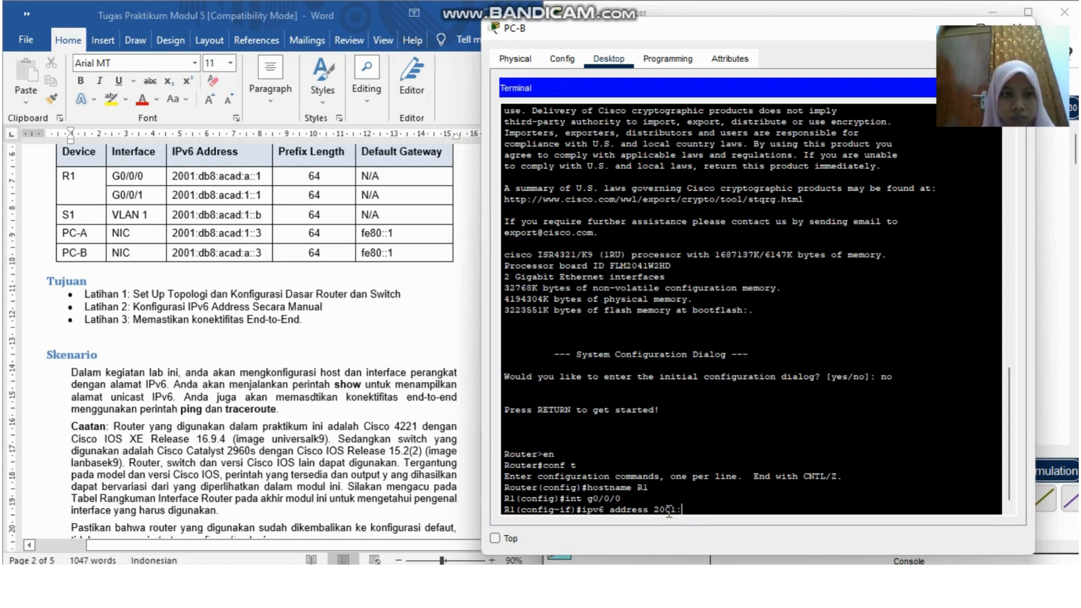
text(:)
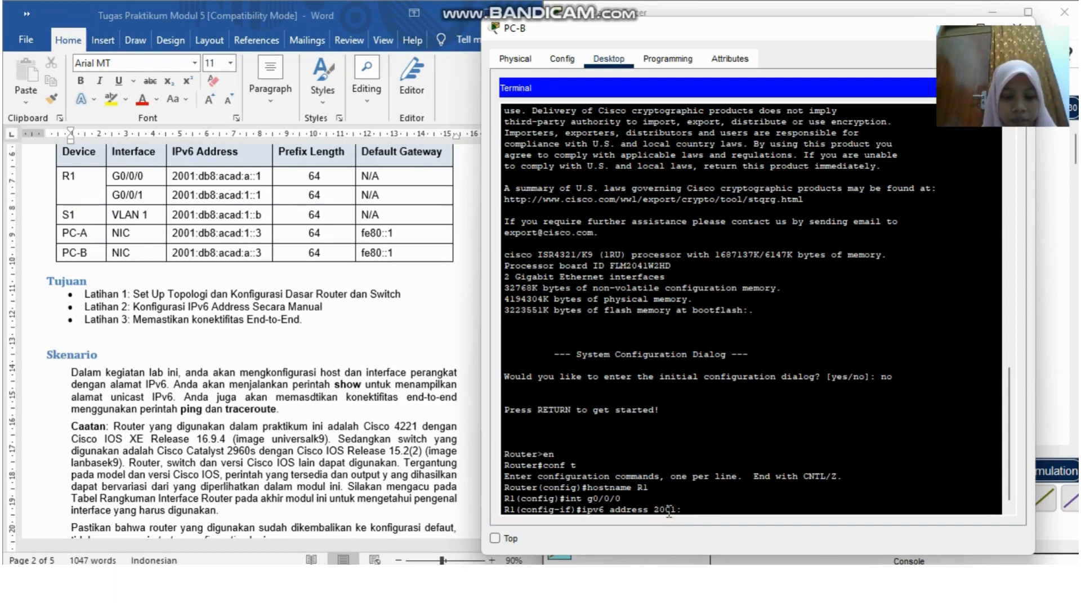
text(db8)
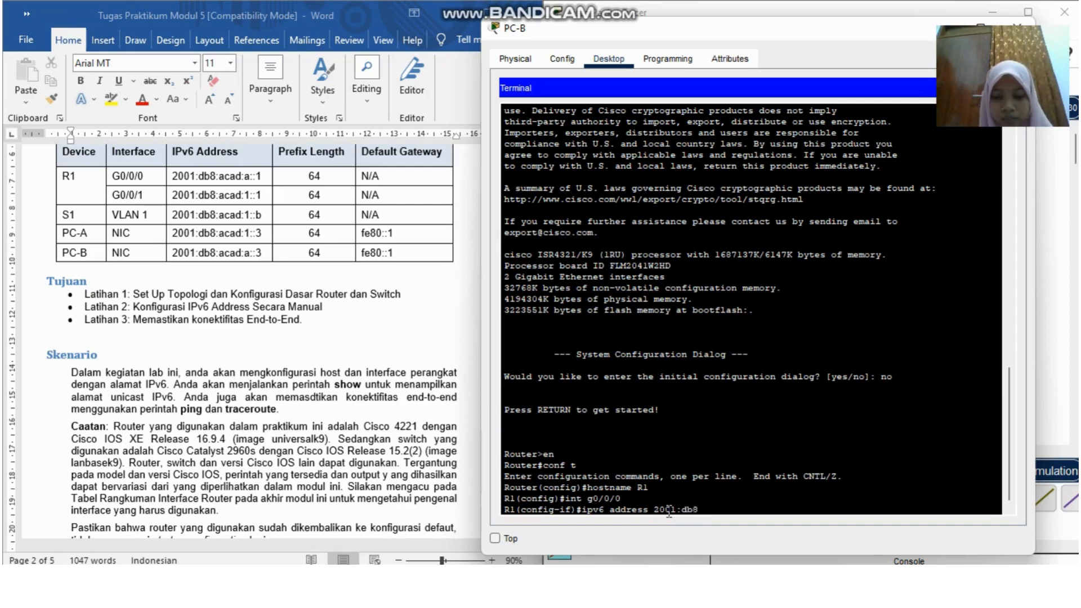
text(:acad:a:)
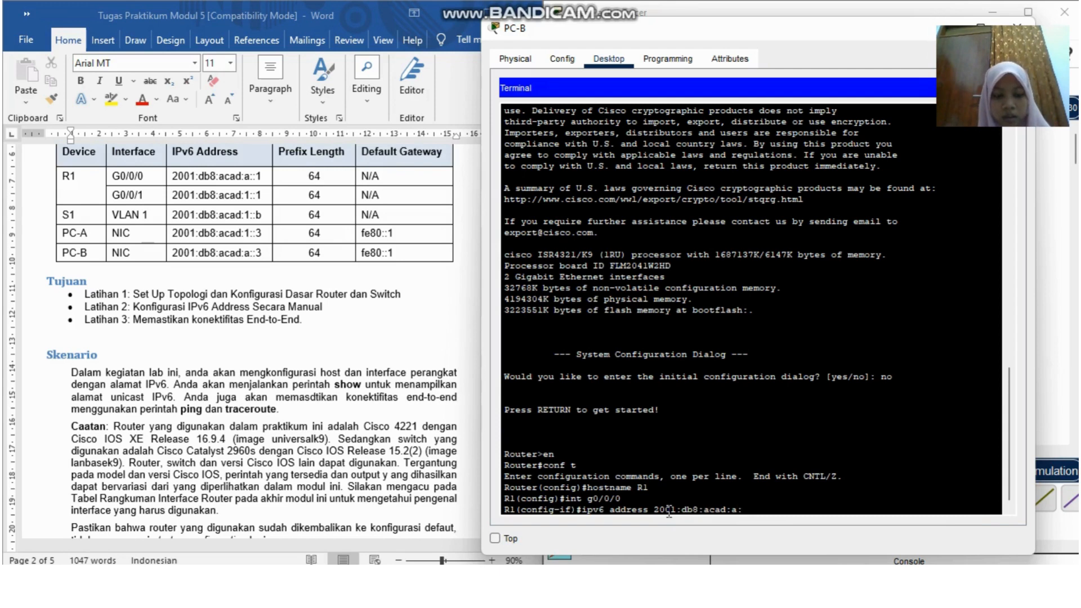
text(:1)
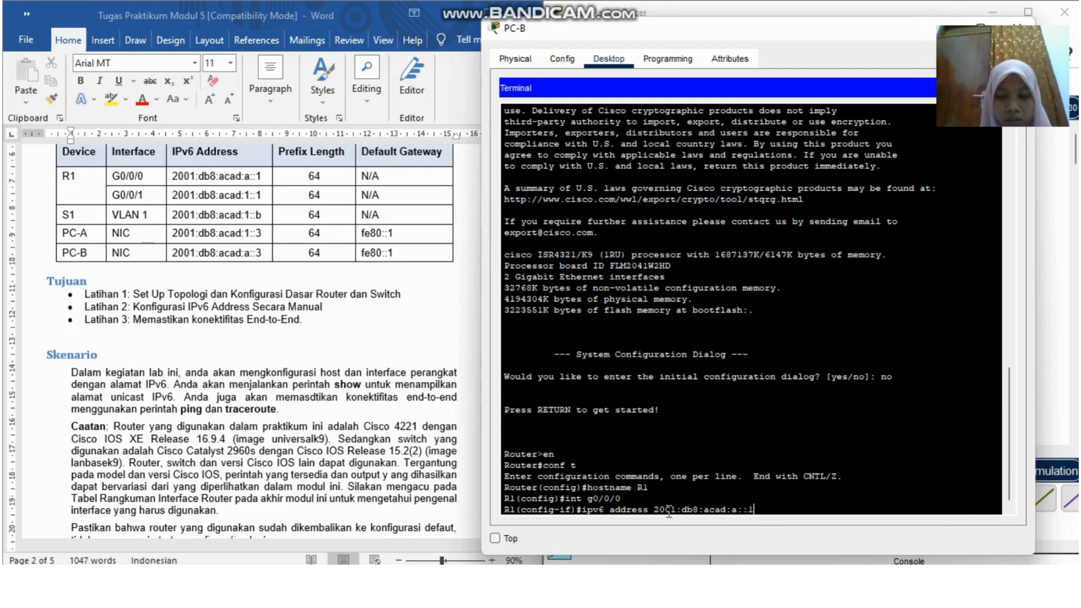
text(/64)
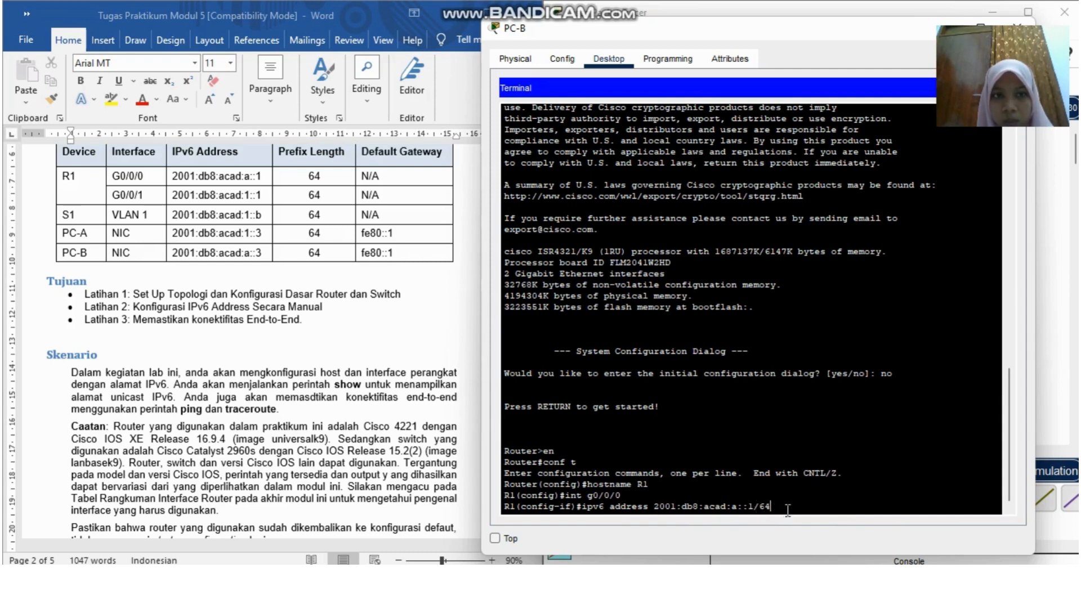
key(Return)
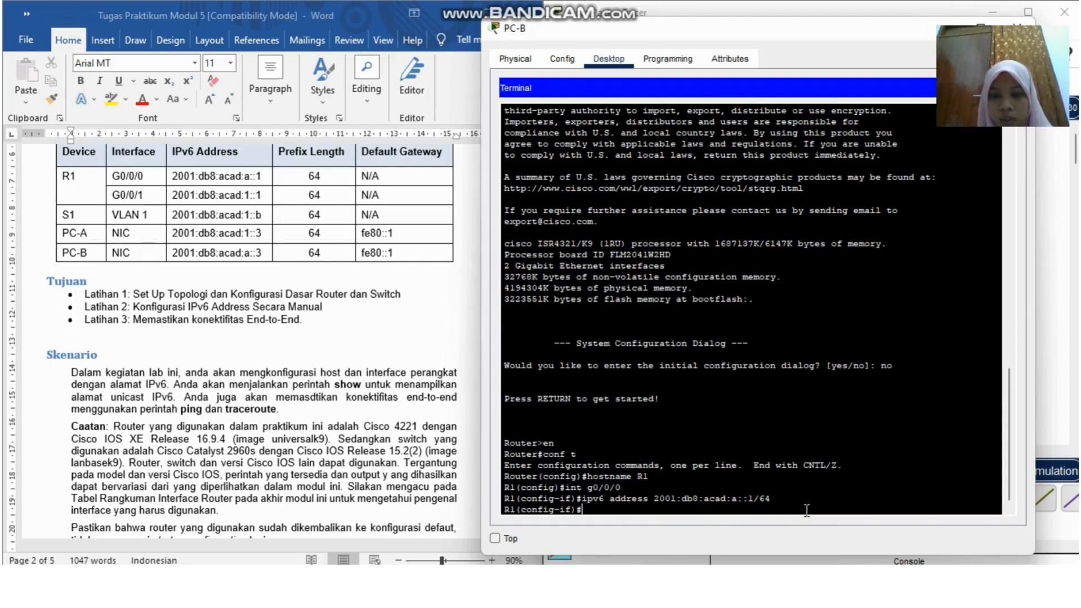
Enable R1's interface g0/0/0 with the no shutdown command
text(in)
key(BackSpace)
key(BackSpace)
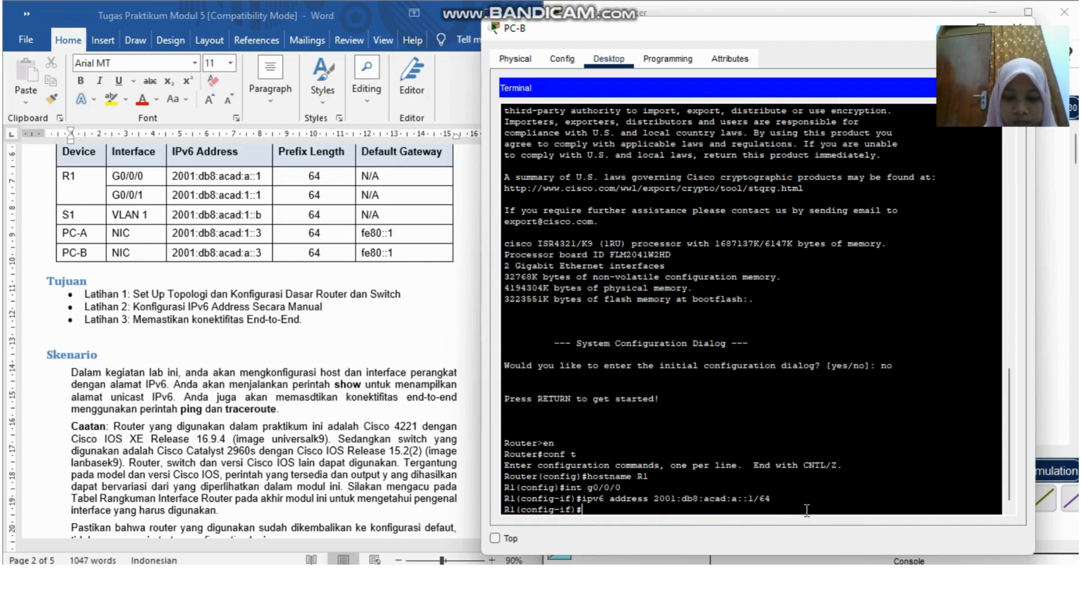
text(no shutdown)
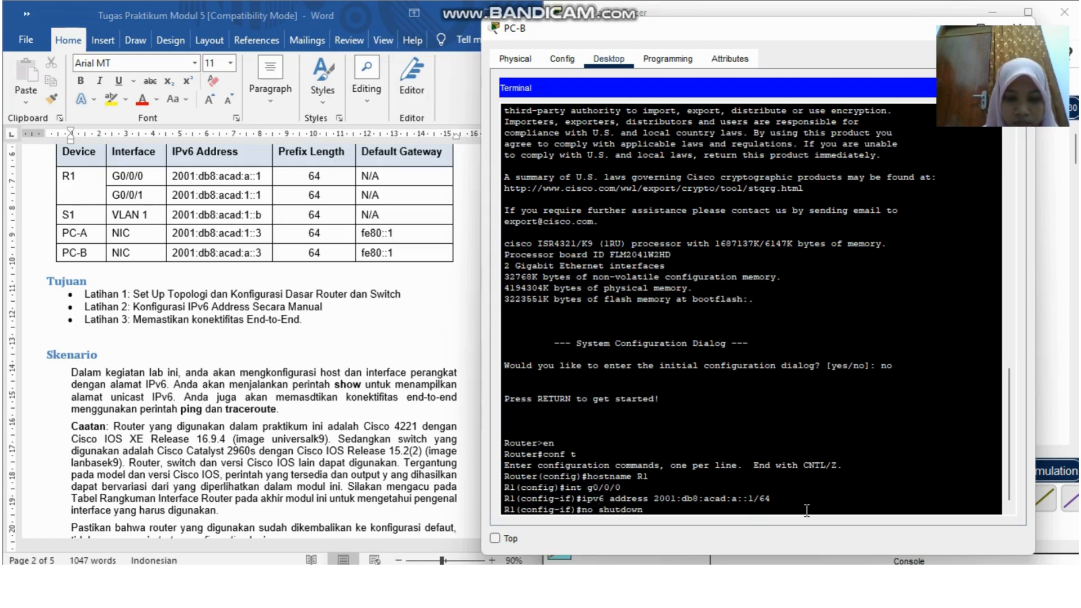
key(Return)
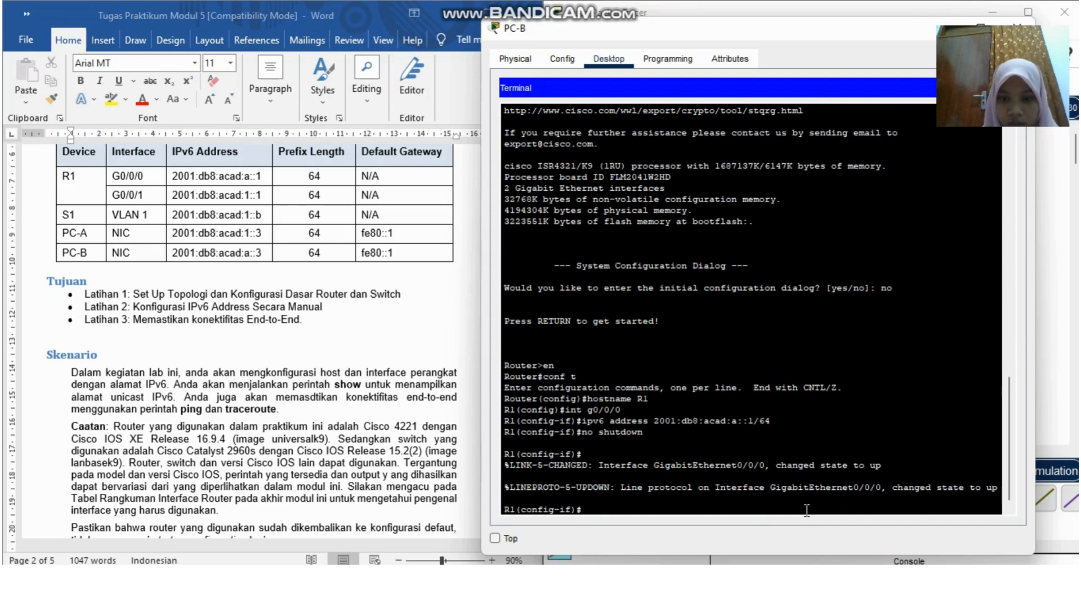
Enter configuration of R1's interface g0/0/1
text(int)
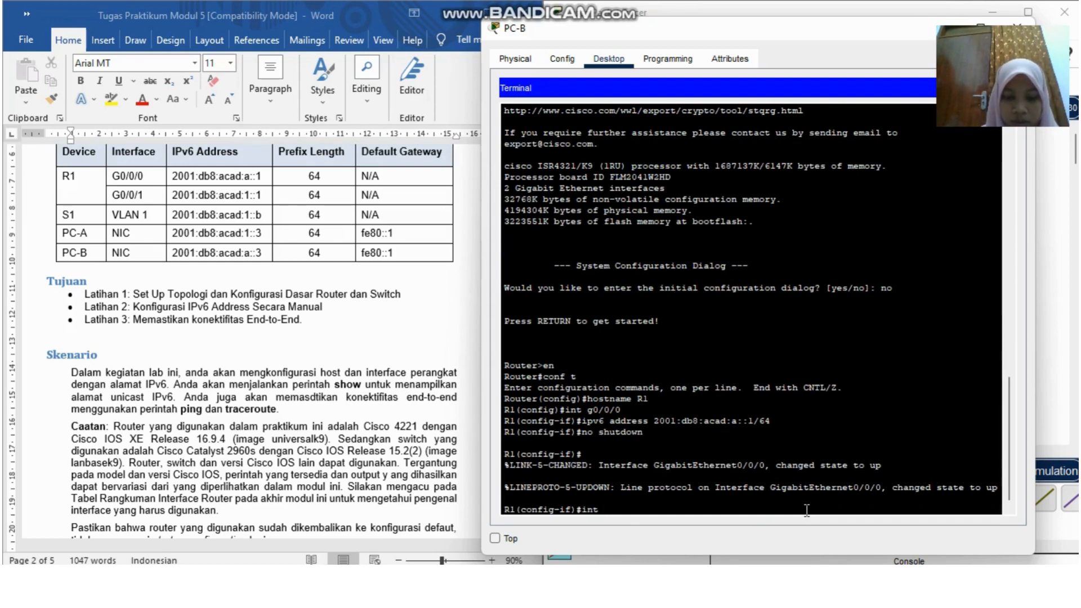
text( g0/0)
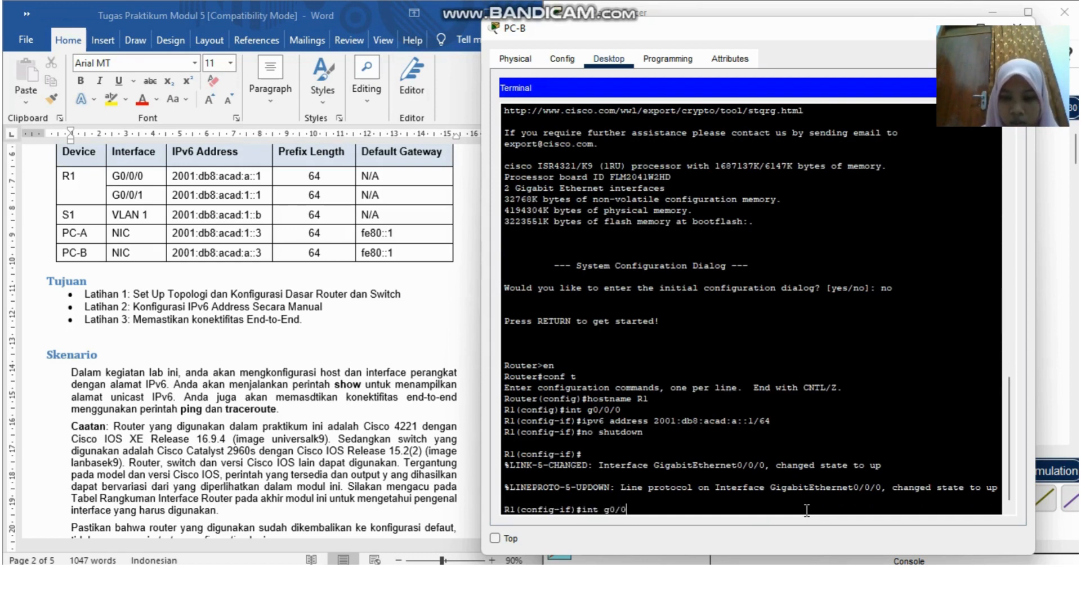
text(/1)
key(Return)
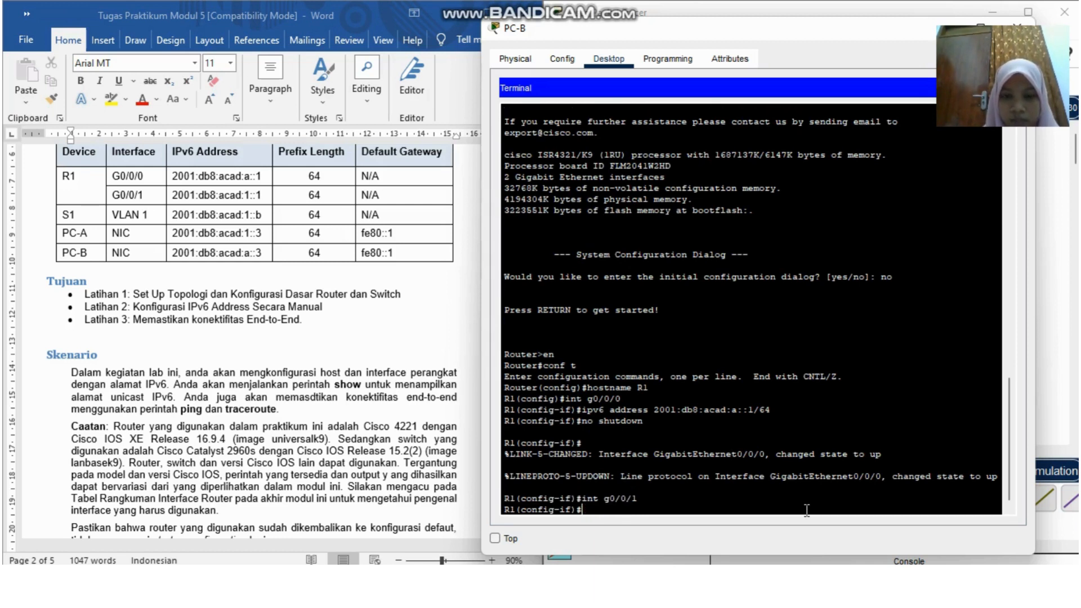
Assign the IPv6 address 2001:db8:acad:1::1/64 to R1's interface g0/0/1
text(ipv6)
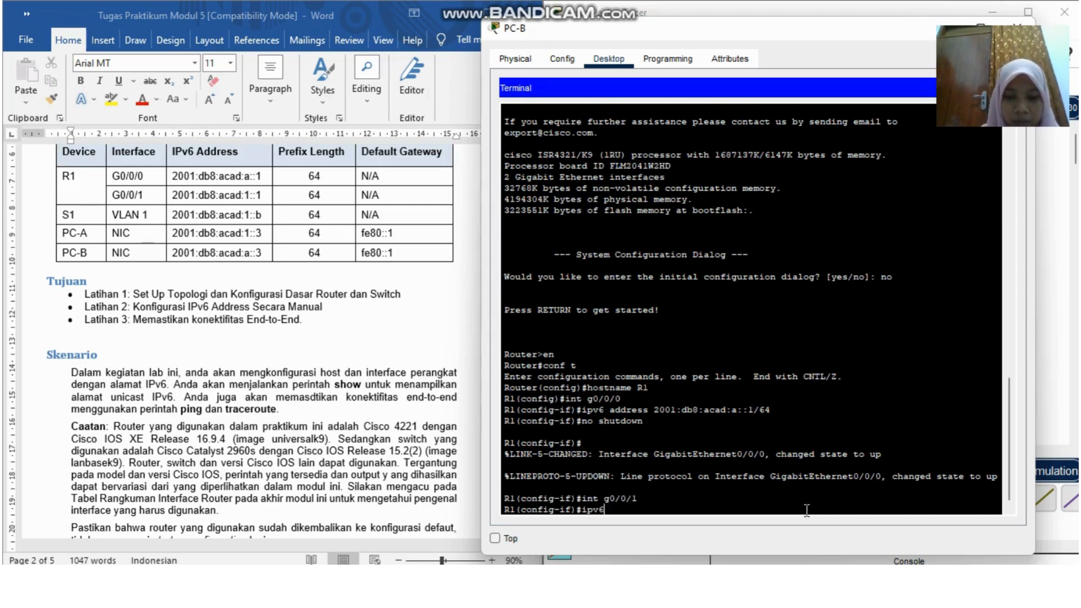
text( ad)
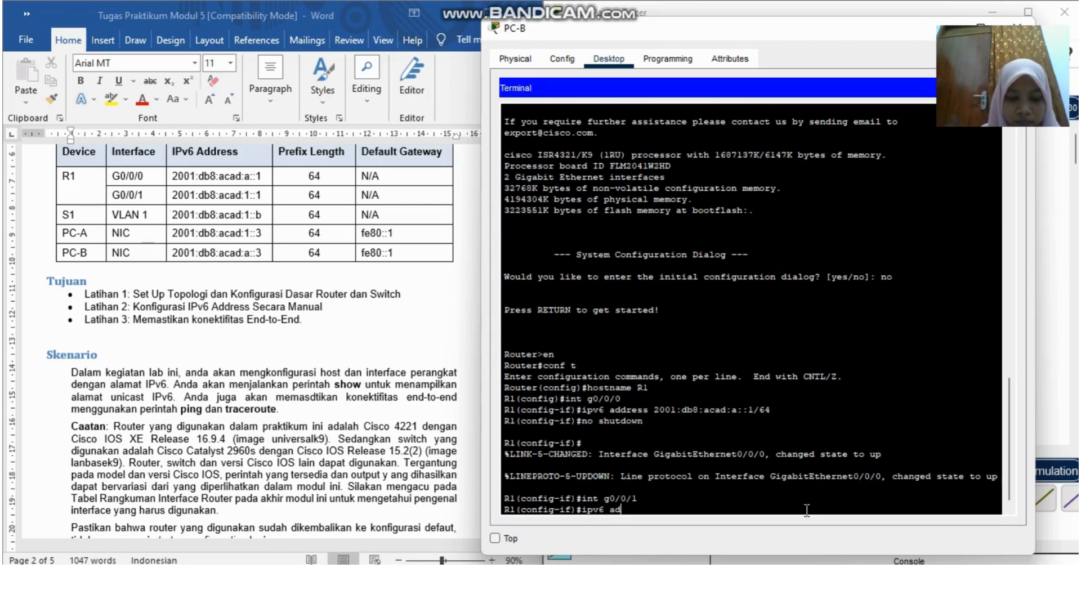
text(re)
key(BackSpace)
key(BackSpace)
key(BackSpace)
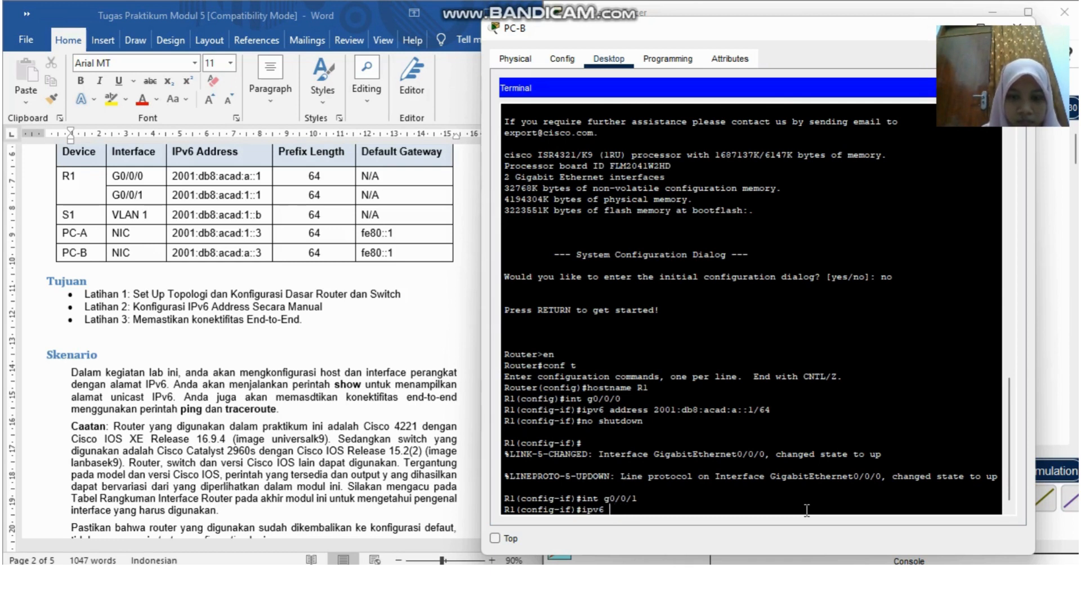
text(address)
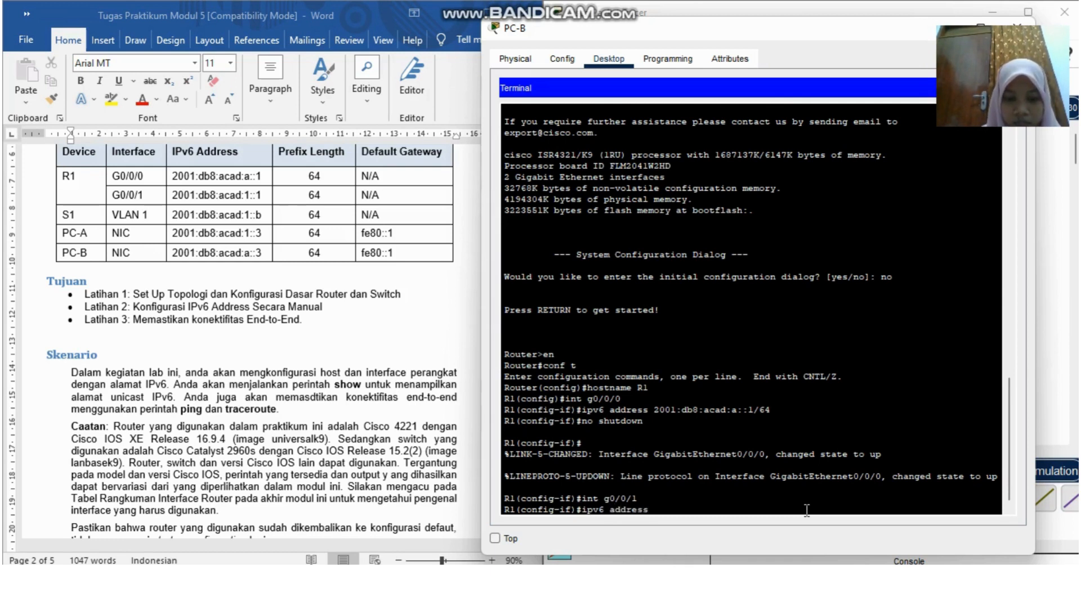
text( 2001)
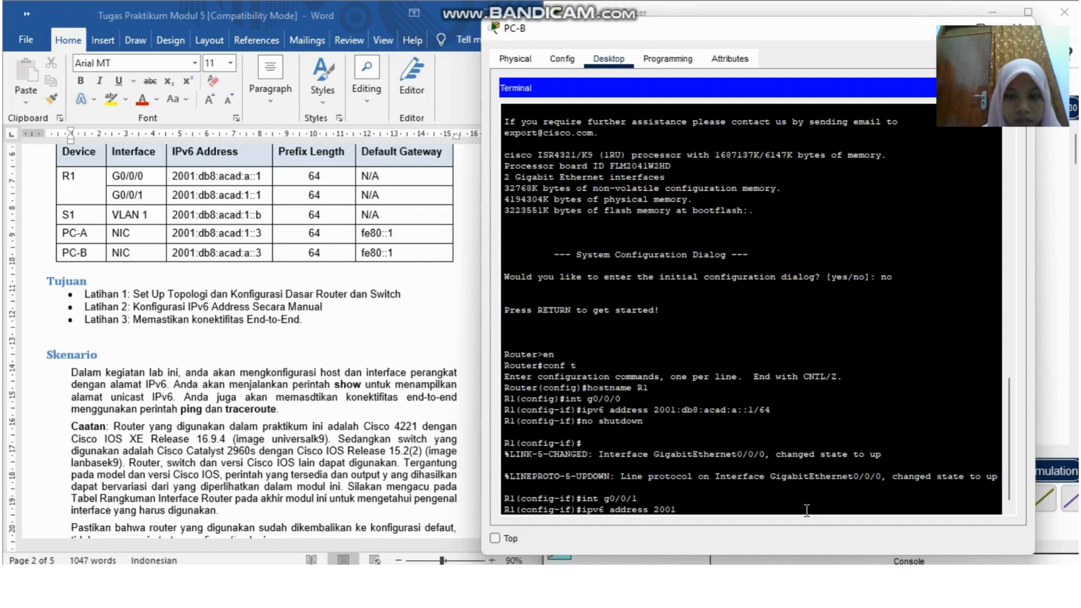
text(:db8:)
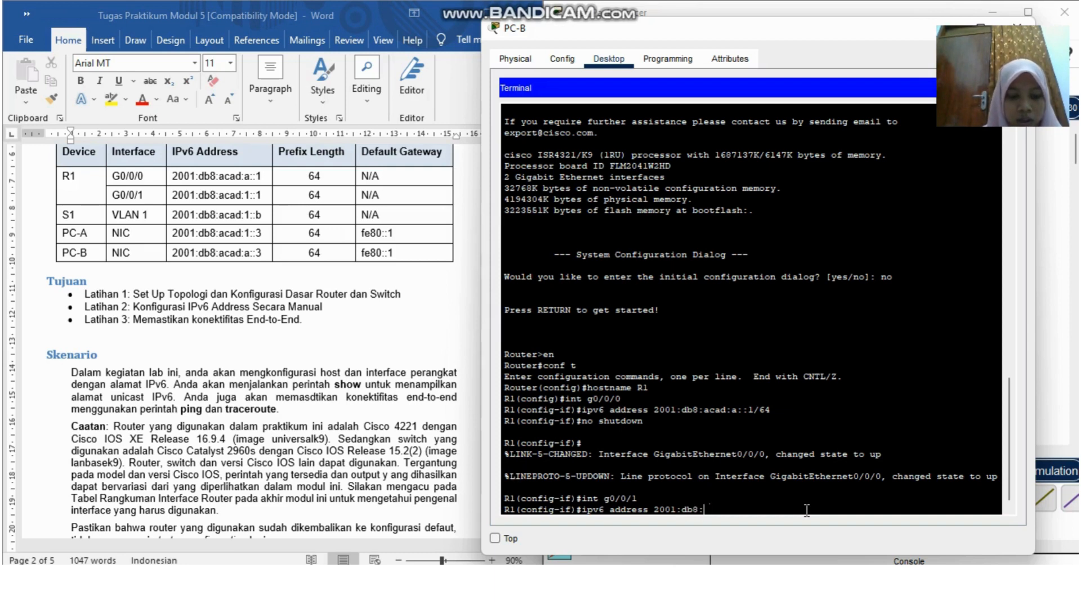
text(acad:a)
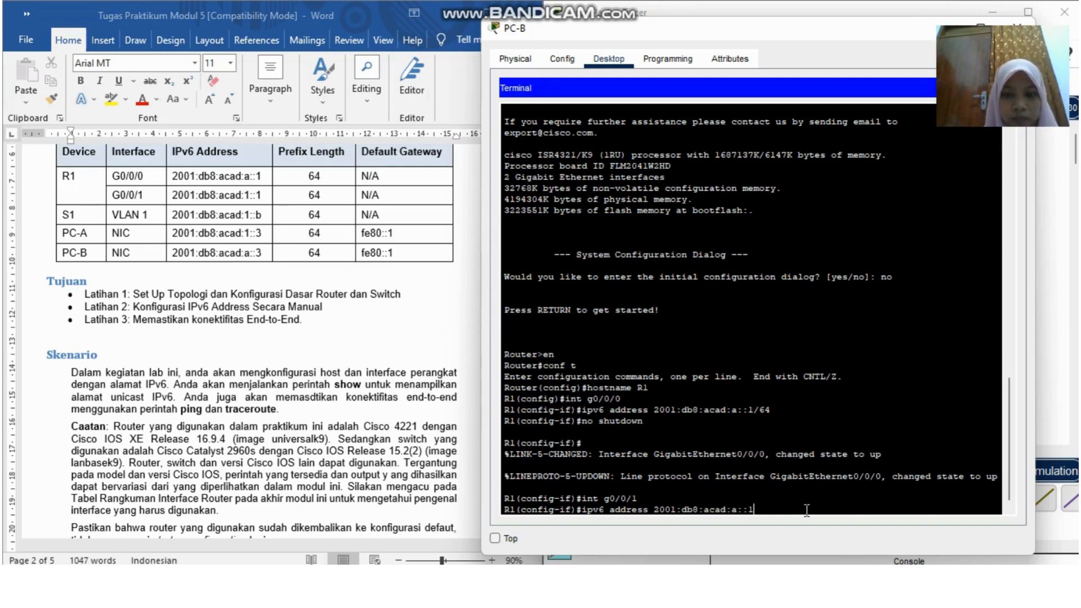
text(::1)
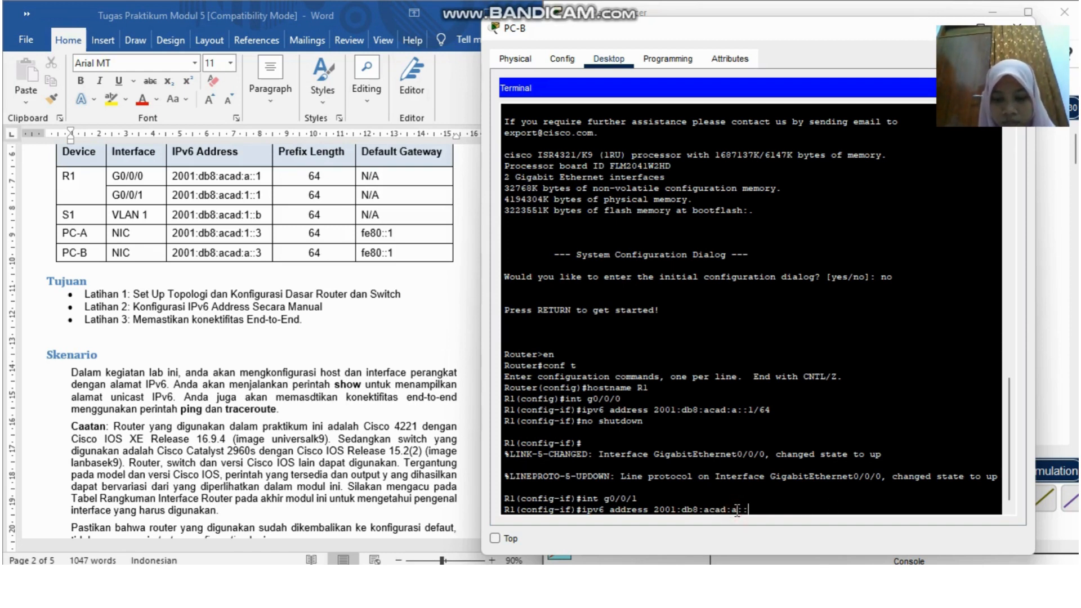
key(Left)
key(Left)
key(BackSpace)
text(1)
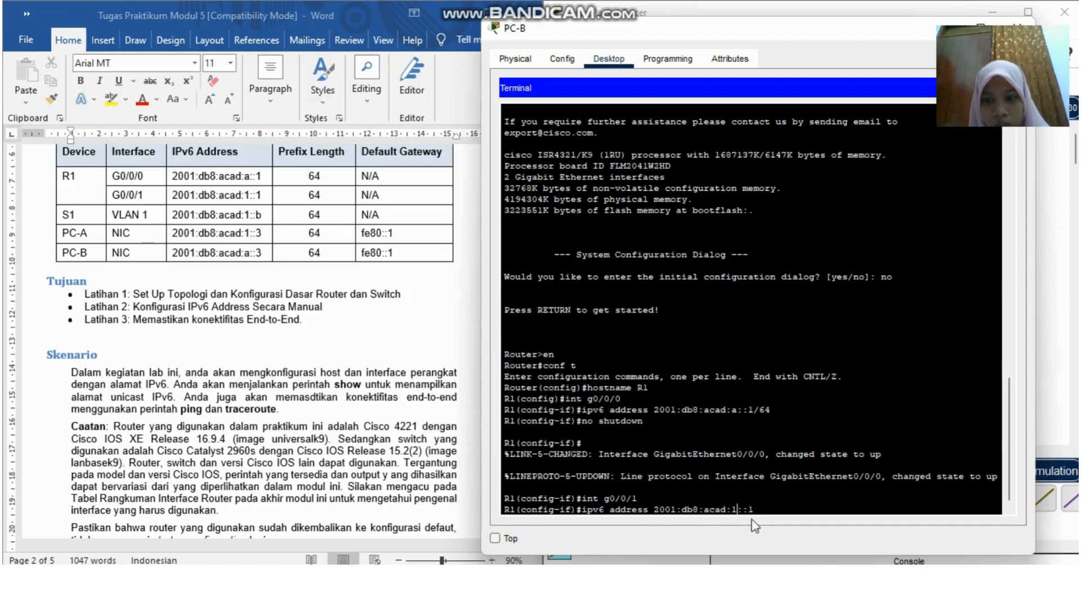
click(766, 504)
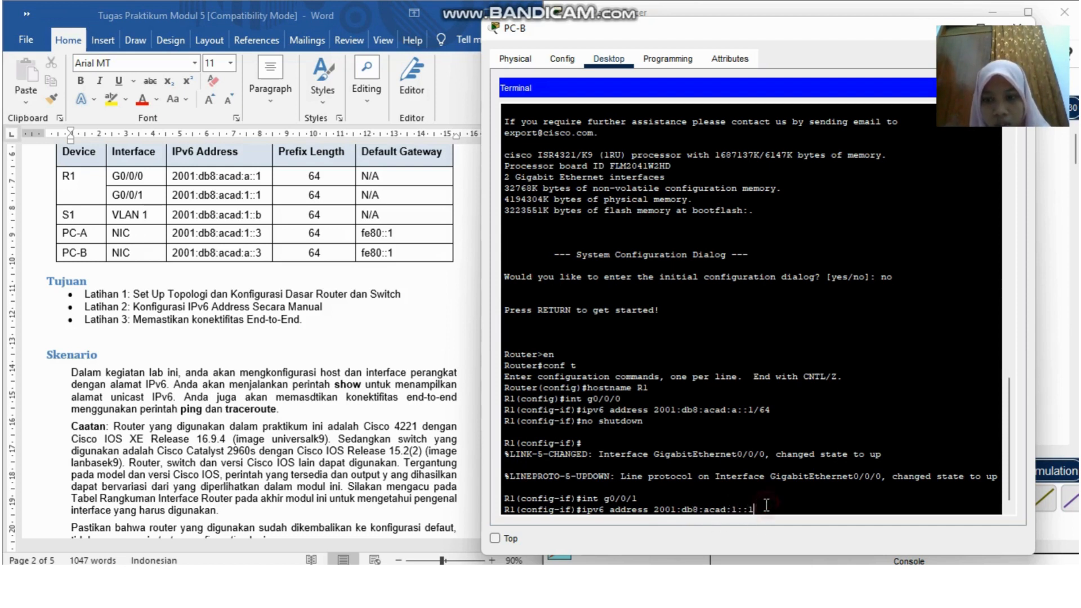
text(/64)
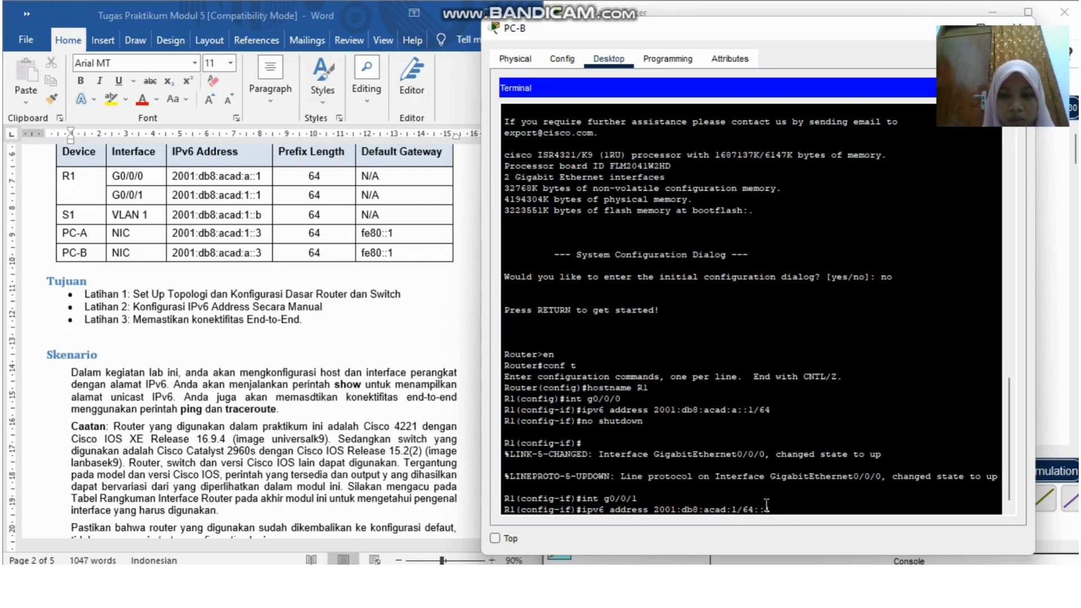
key(BackSpace)
key(BackSpace)
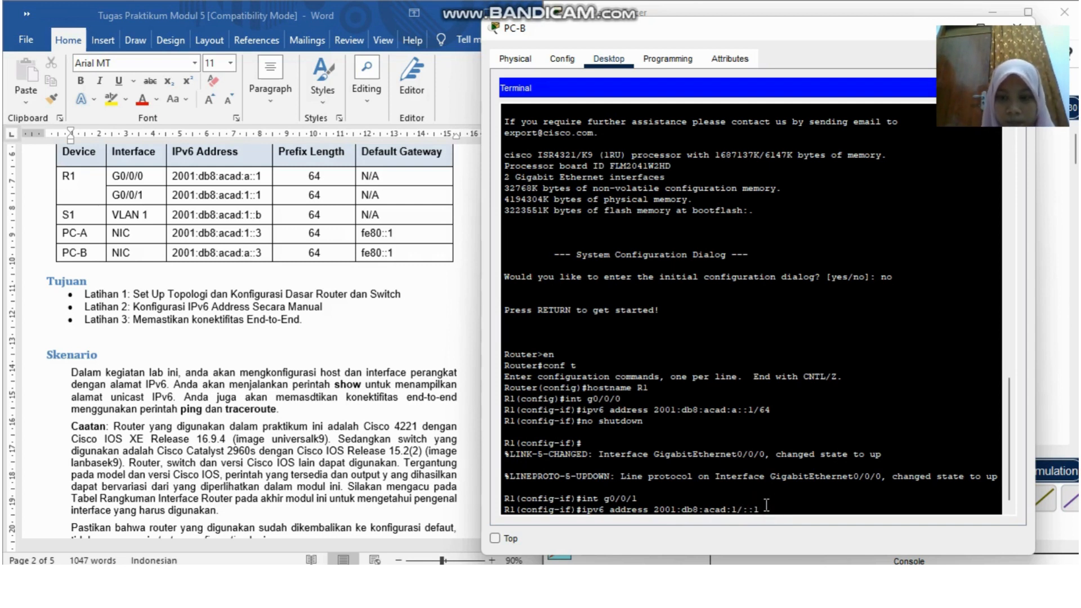
key(BackSpace)
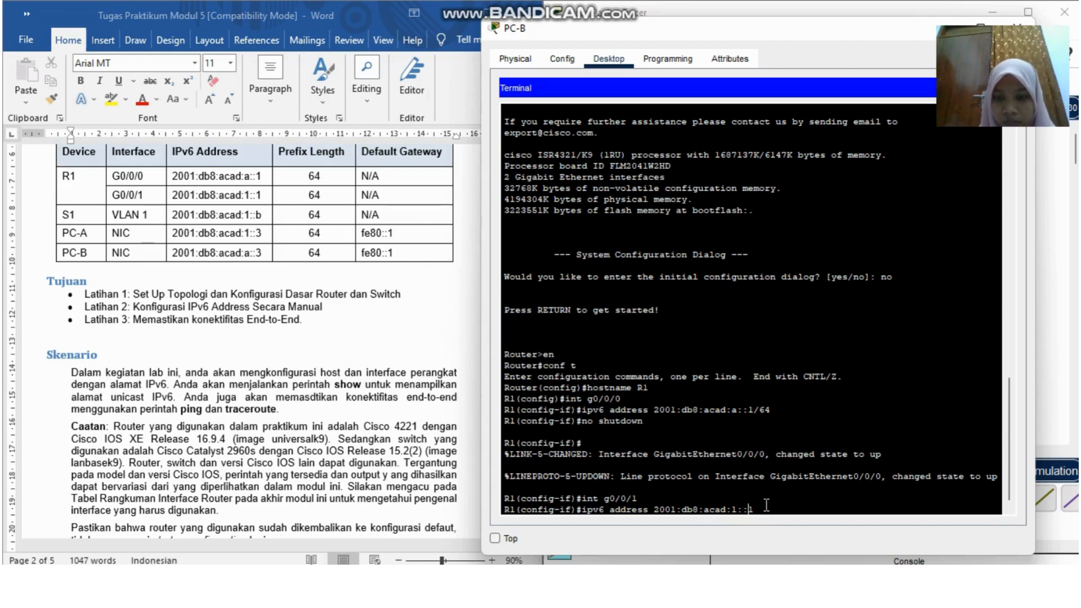
text(/64)
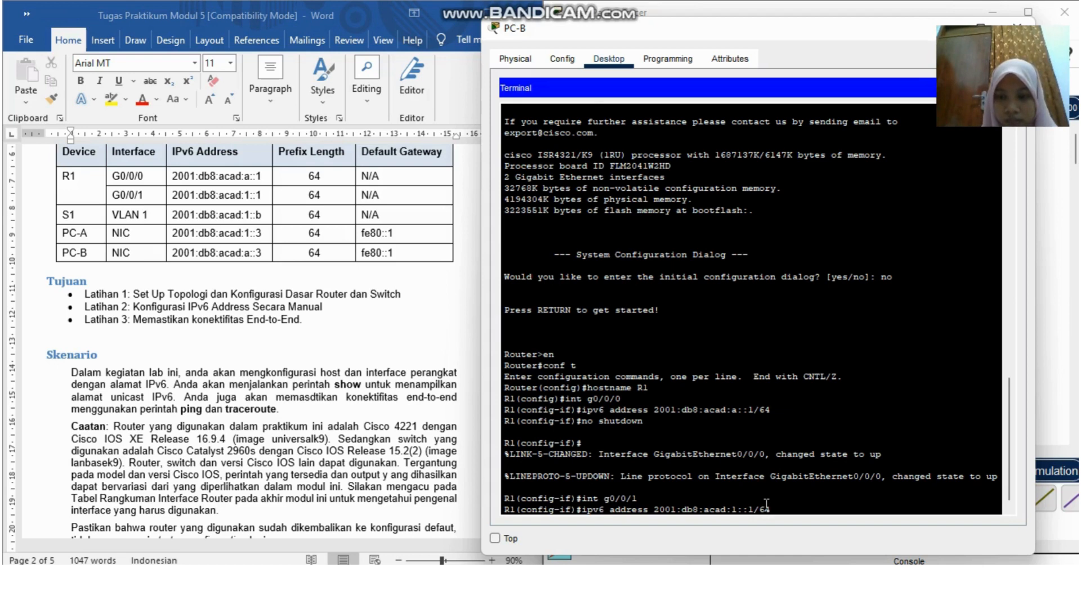
key(Return)
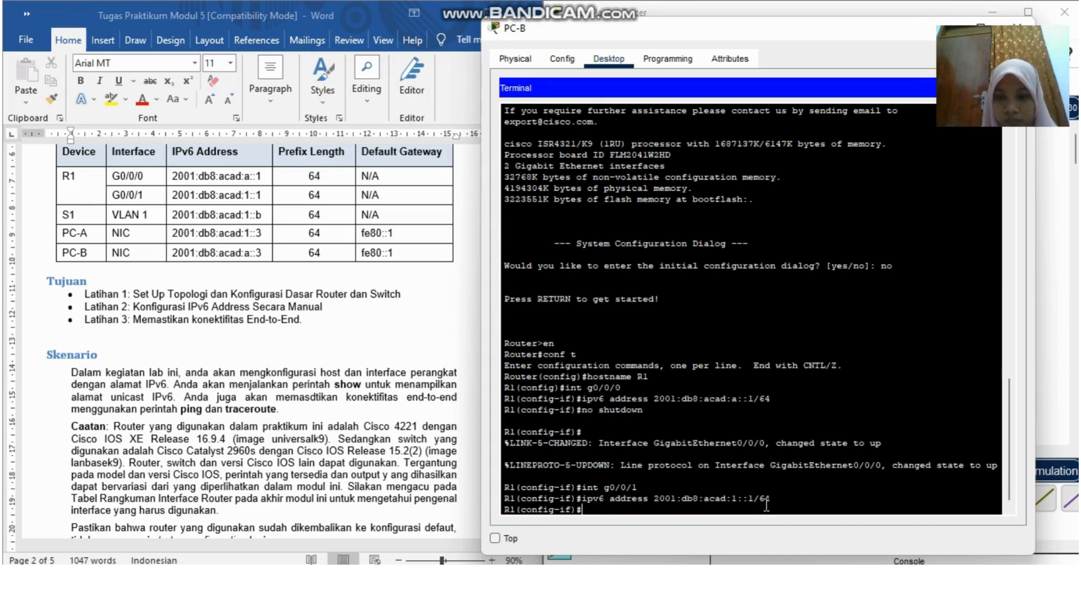
Enable R1's interface g0/0/1 with the no shutdown command
text(no shu)
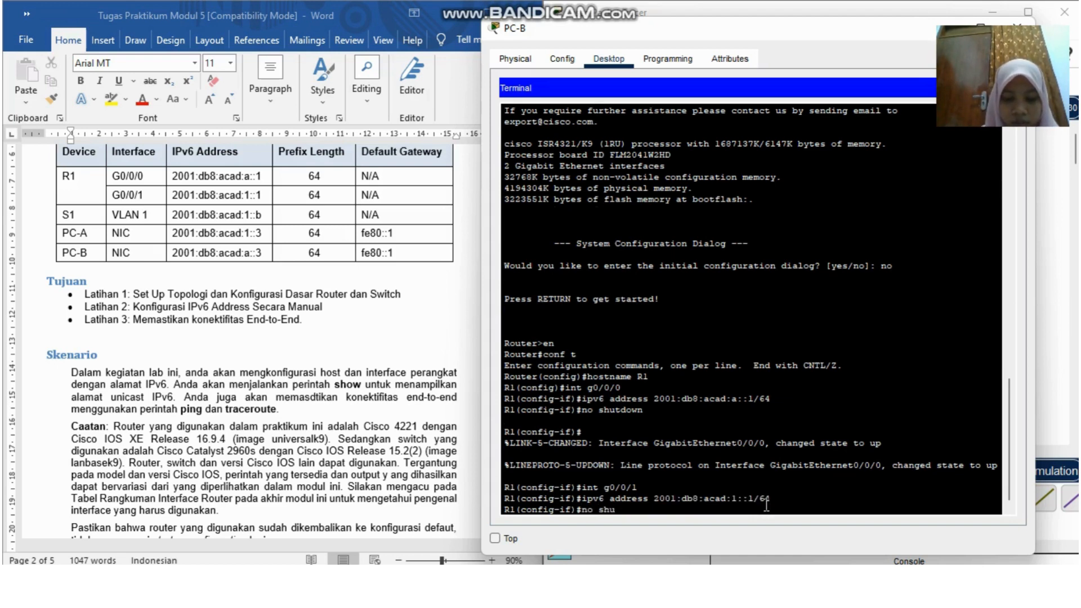
text(tdow)
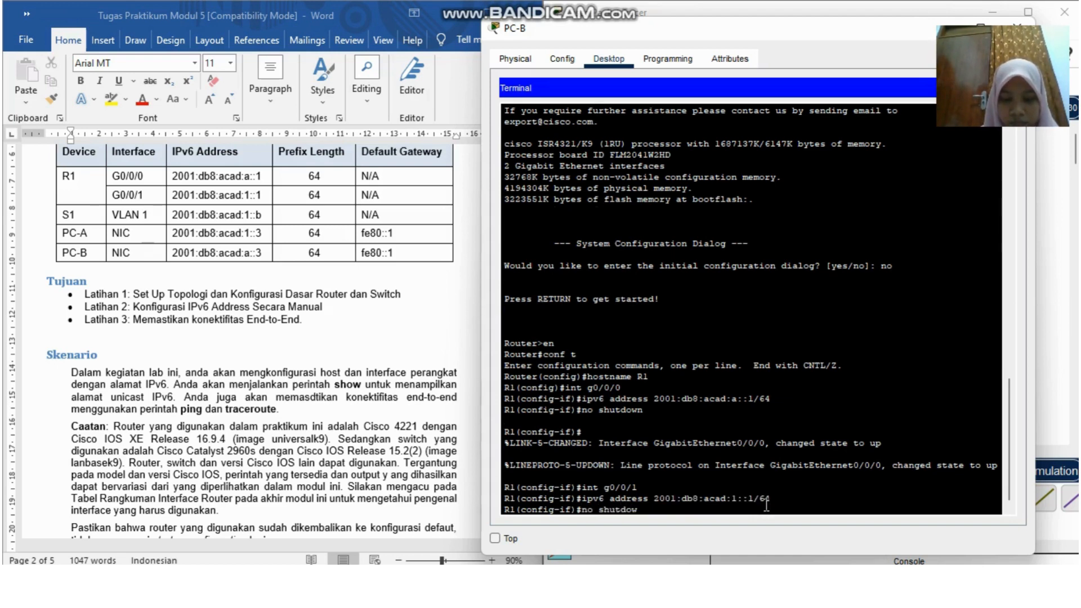
text(n)
key(Return)
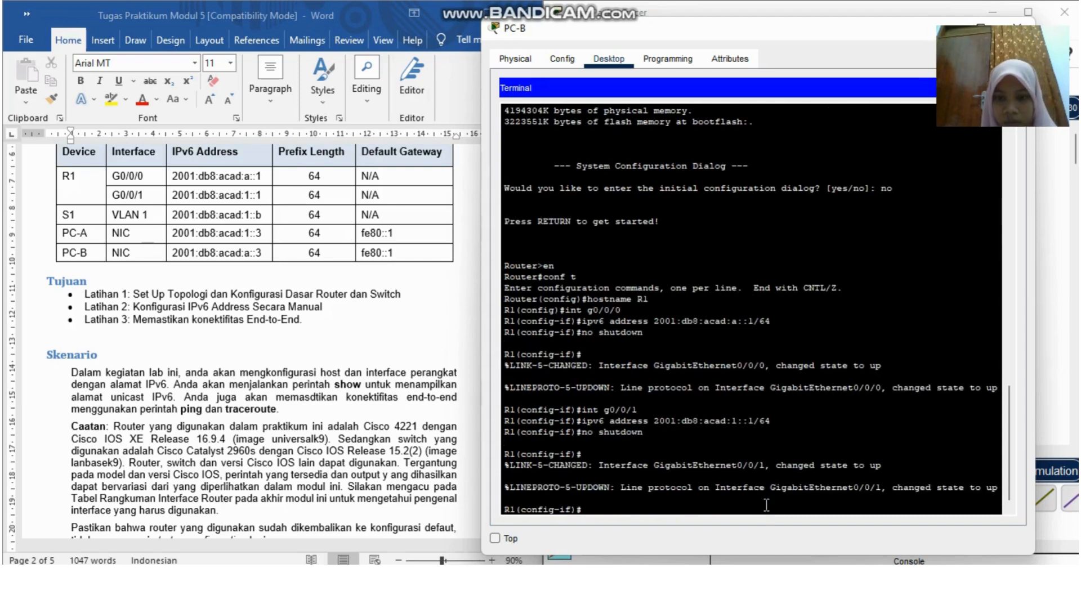
Read the instructions under Latihan 2, Langkah 1 in the lab guide on assigning and checking IPv6 addresses on R1's Ethernet interfaces
scroll(185, 455, down, 15)
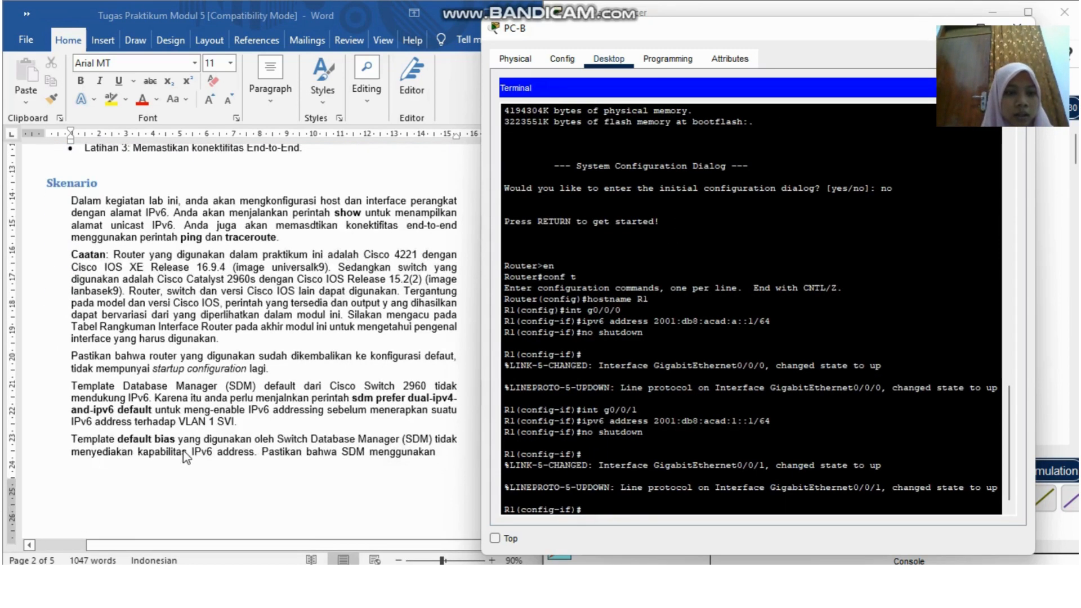
scroll(186, 455, down, 12)
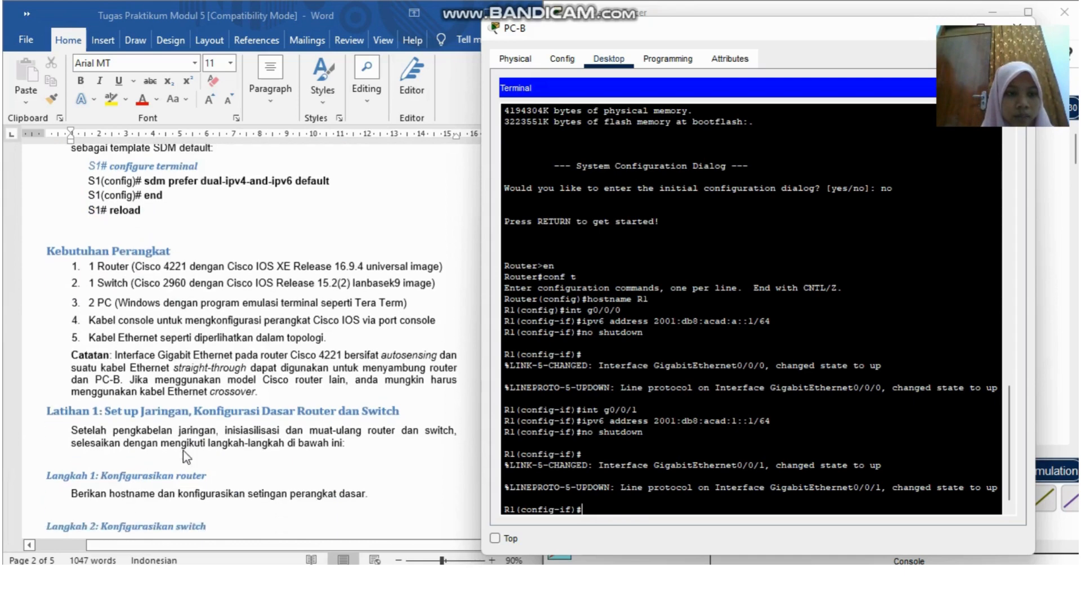
scroll(184, 456, down, 4)
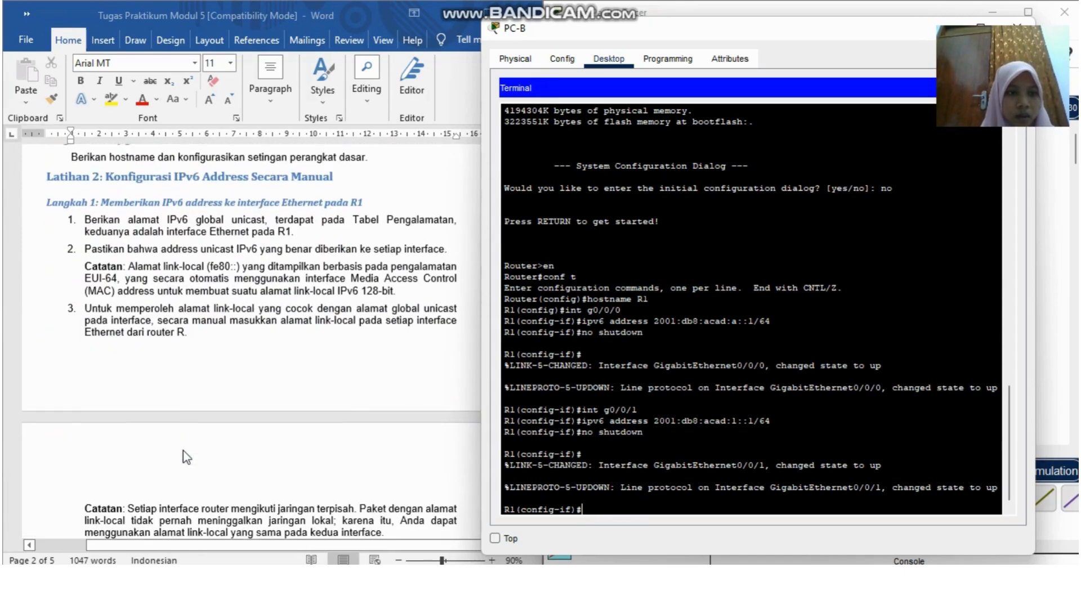
scroll(254, 258, down, 2)
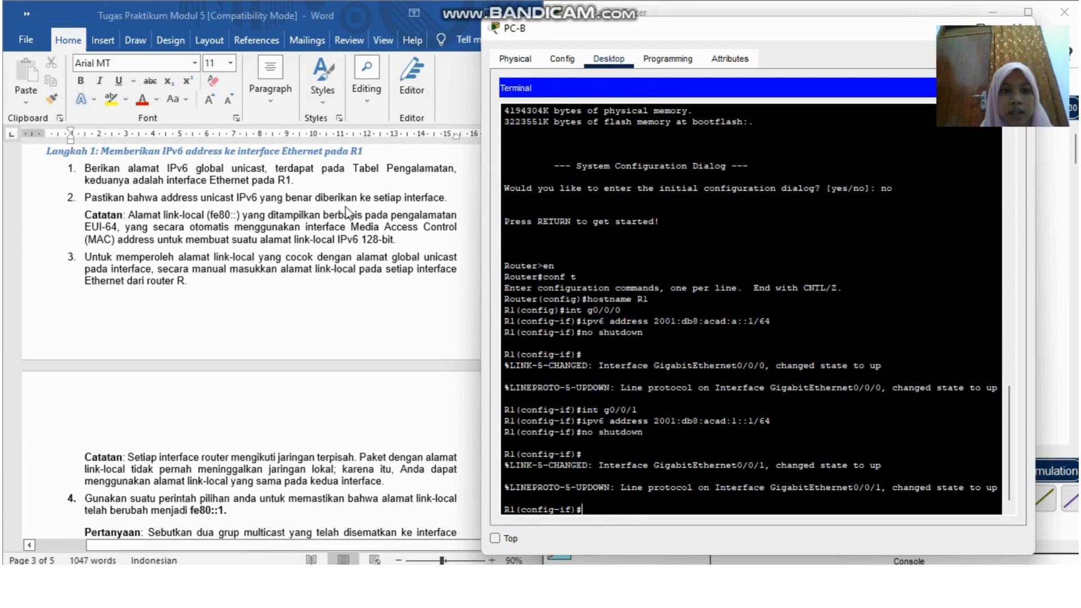
scroll(353, 232, right, 1)
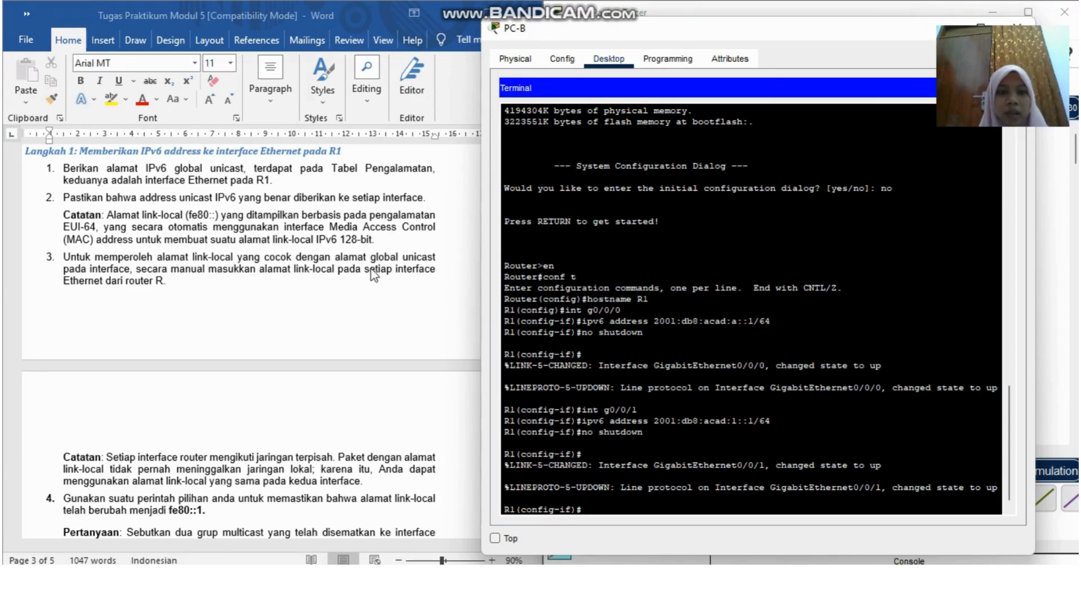
scroll(375, 275, down, 1)
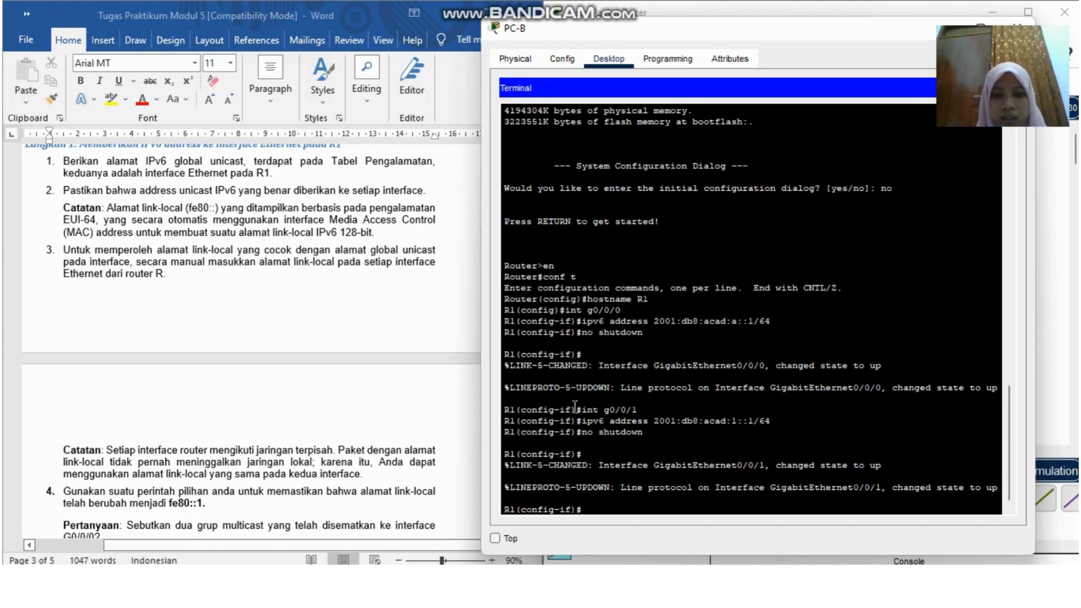
scroll(574, 406, down, 1)
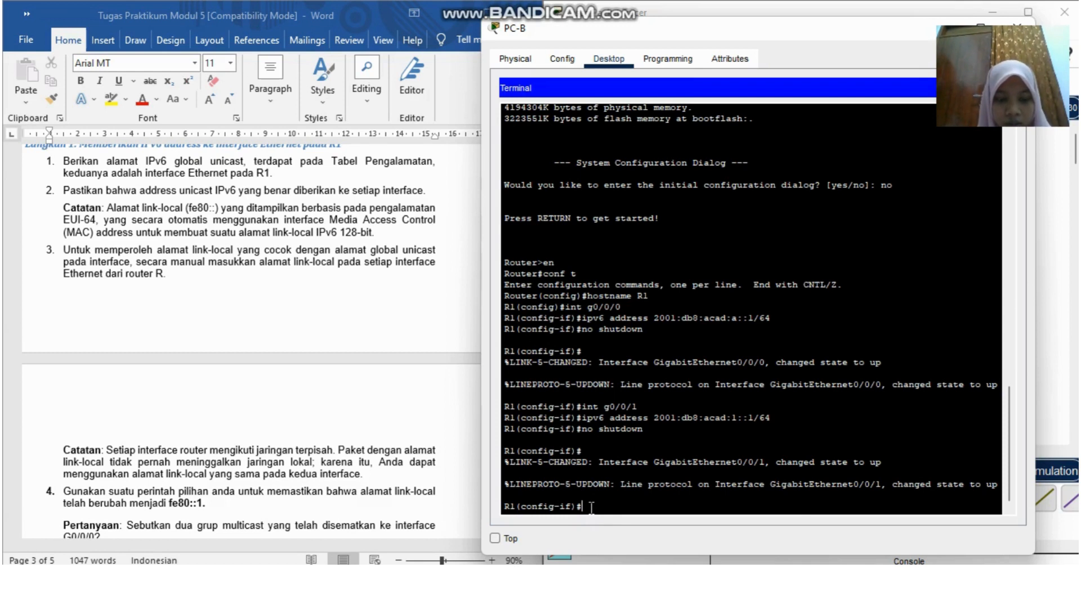
Return R1 to privileged mode with end and list its interface addresses with show ipv6 interface brief
text(end)
key(Return)
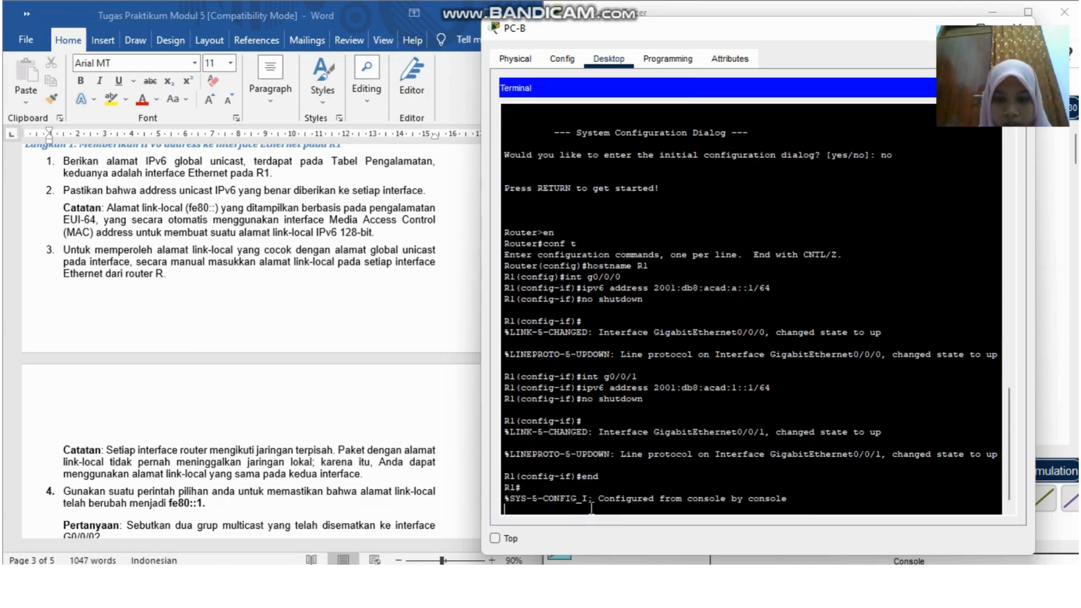
key(Return)
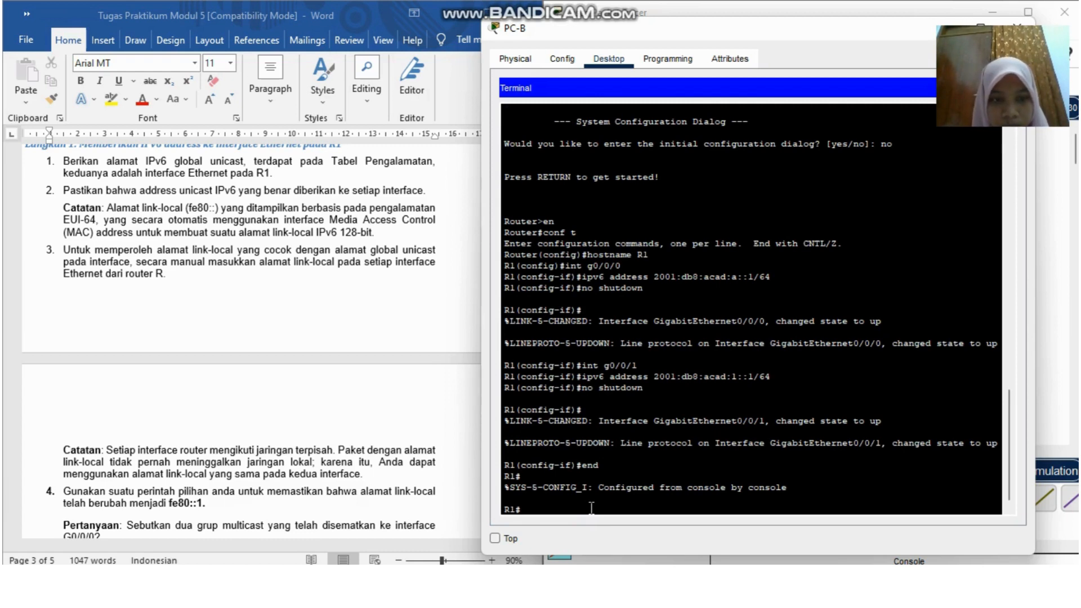
text(show)
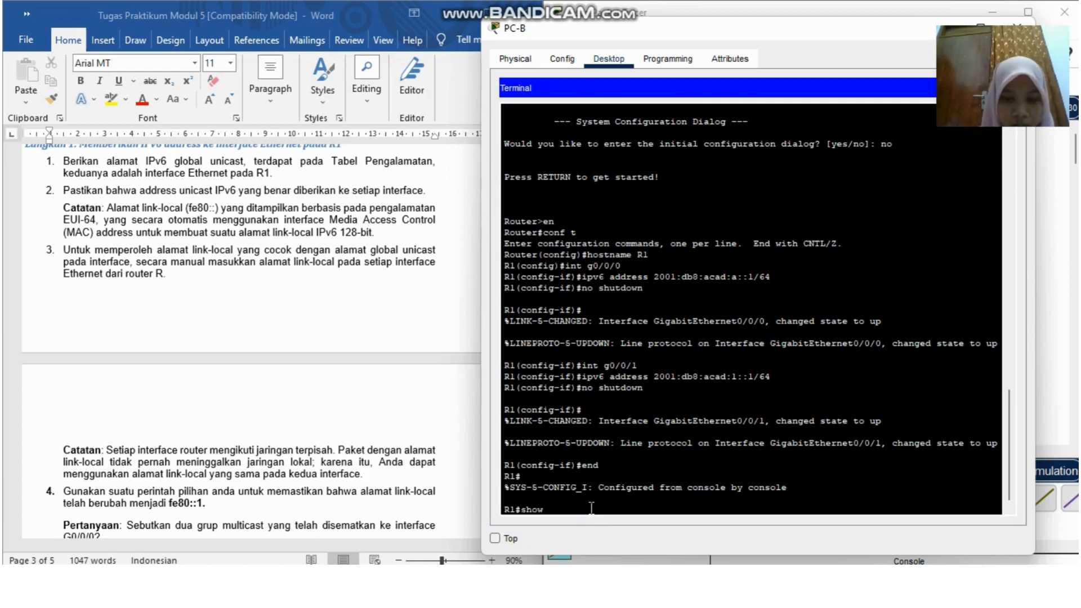
text( ipv6 i)
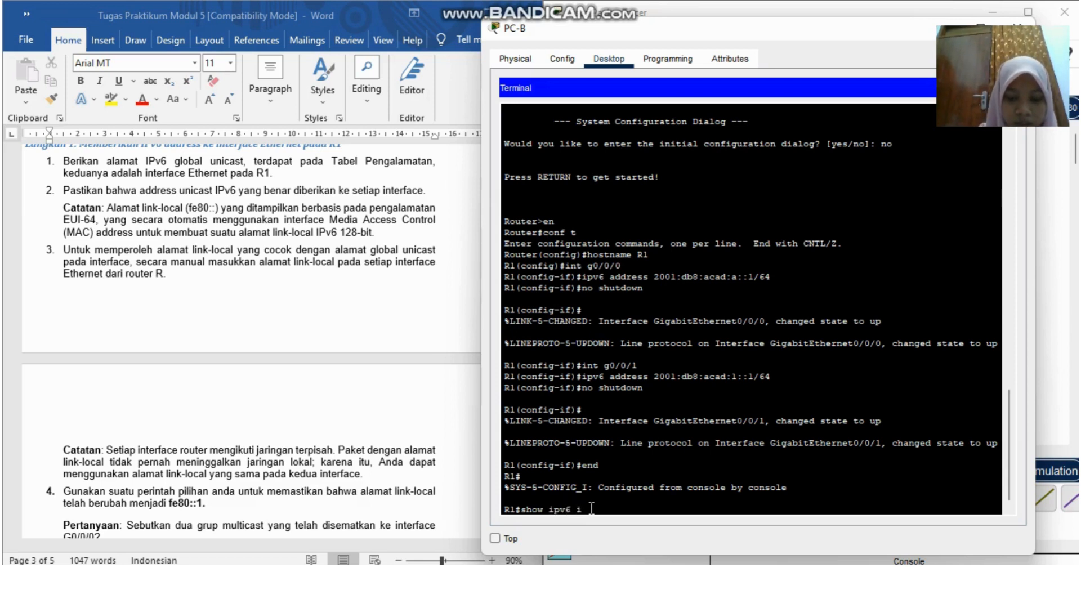
text(nt)
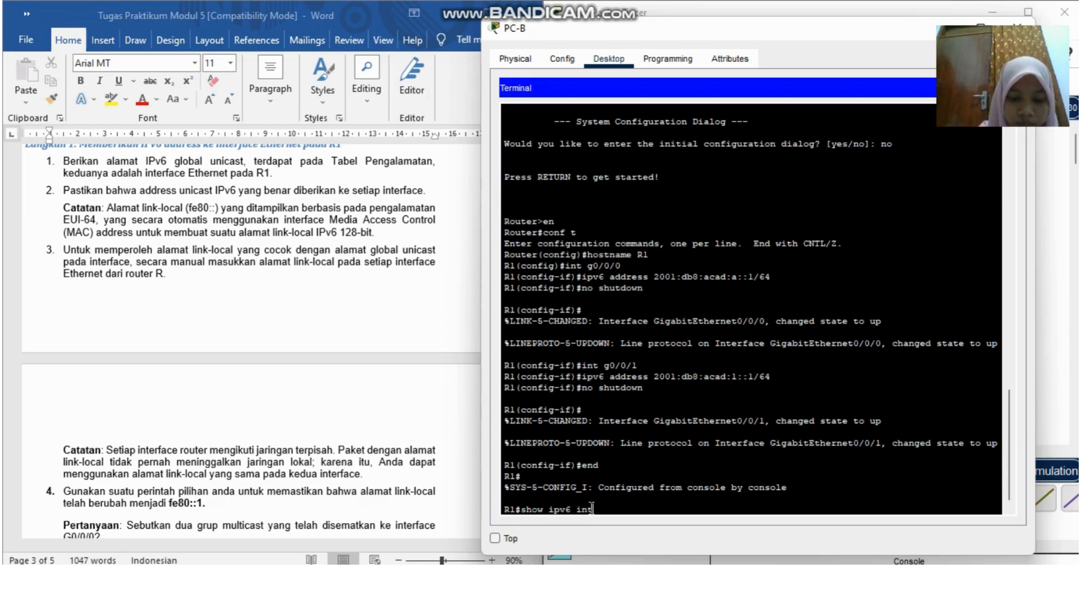
text(erface brief)
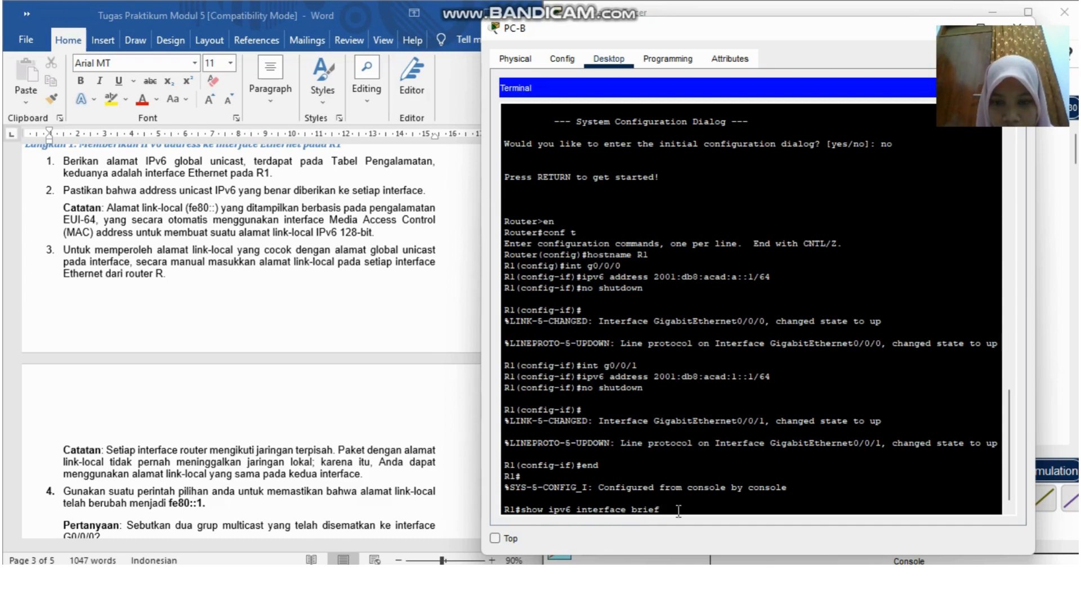
key(Return)
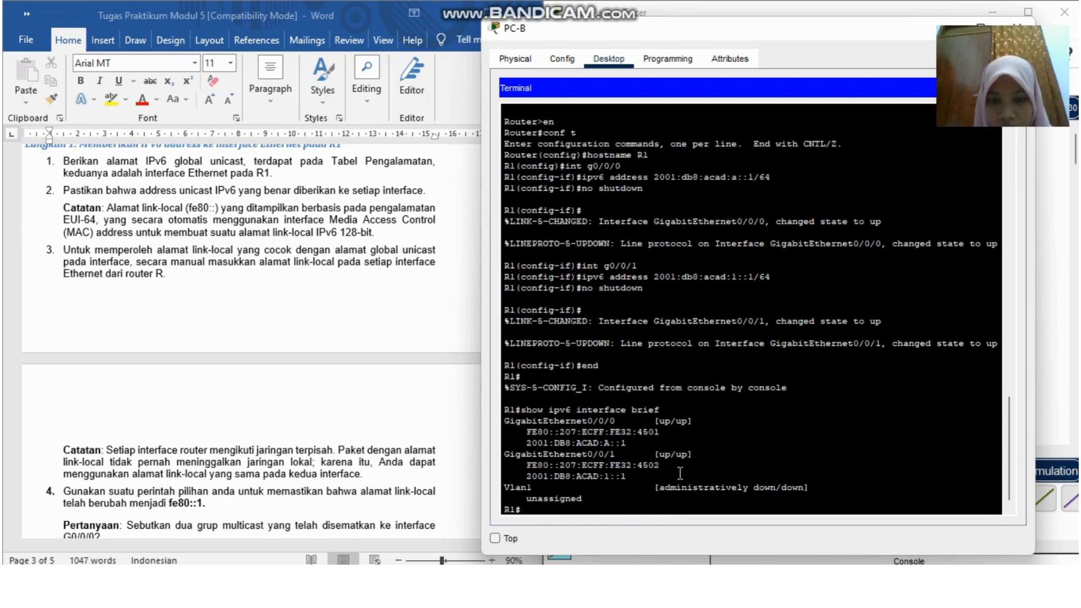
Check the global unicast IPv6 addresses of R1's GigabitEthernet0/0/0 and GigabitEthernet0/0/1 in the interface brief output
click(510, 425)
drag(510, 425, 642, 421)
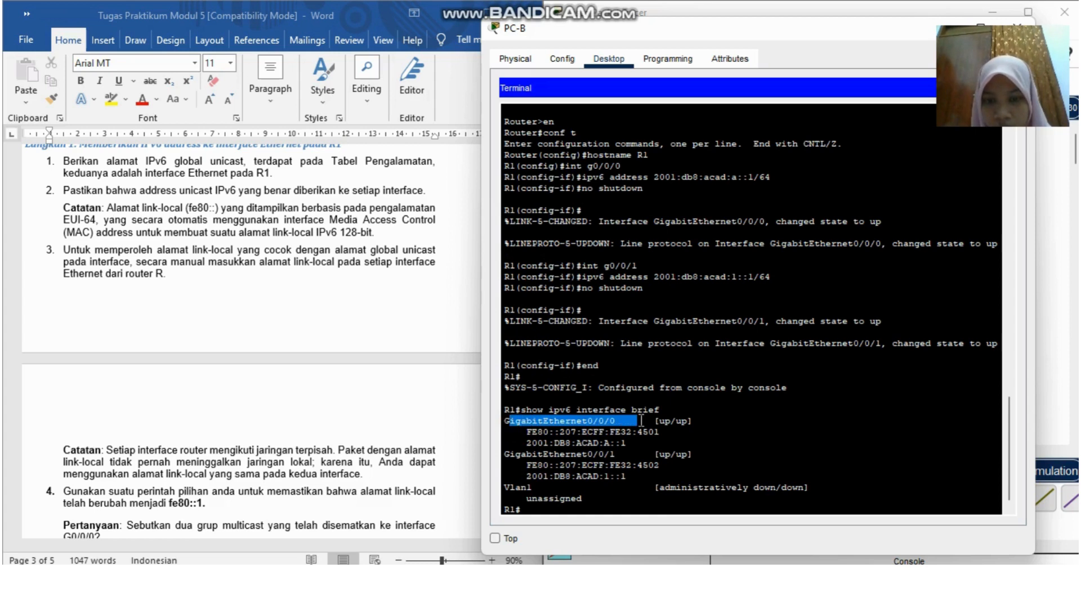
click(528, 443)
drag(528, 442, 645, 445)
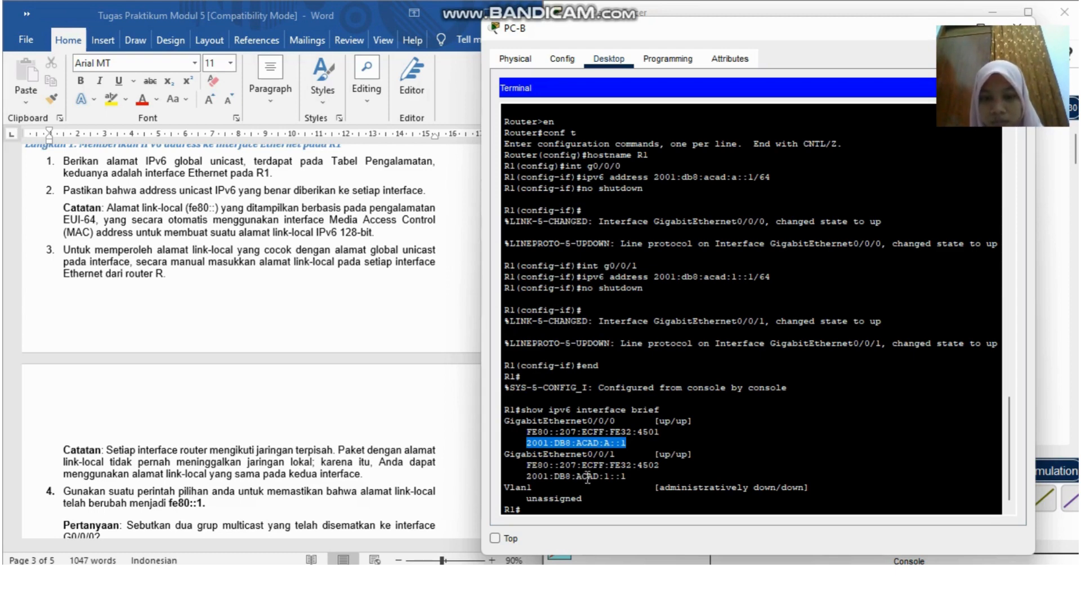
click(606, 476)
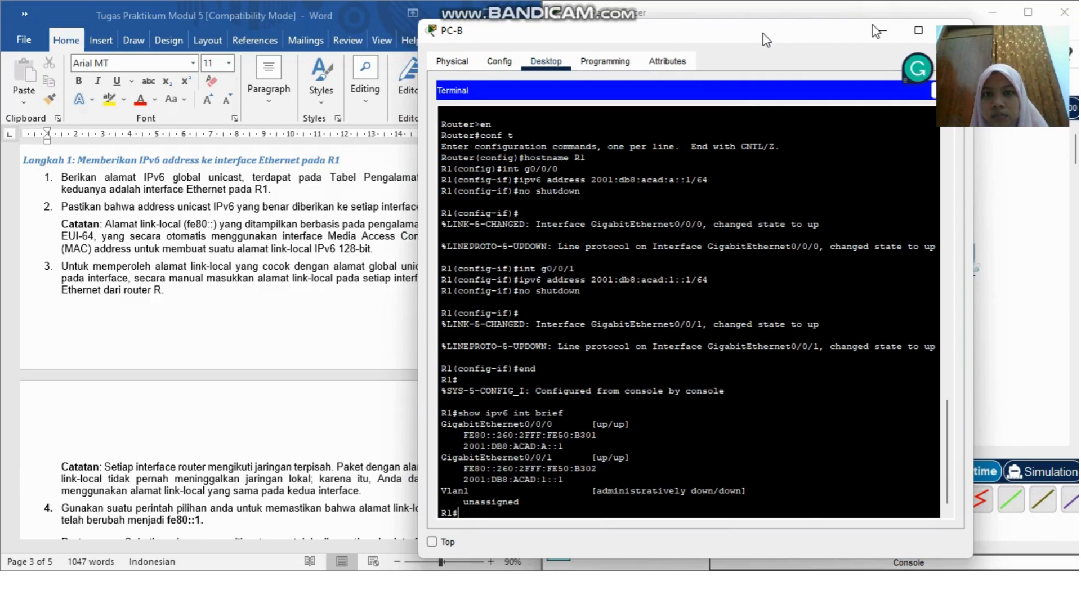
Move the PC-B terminal clear of the lab guide and read items 3 and 4 on manually setting and verifying R1's link-local addresses
drag(763, 34, 844, 25)
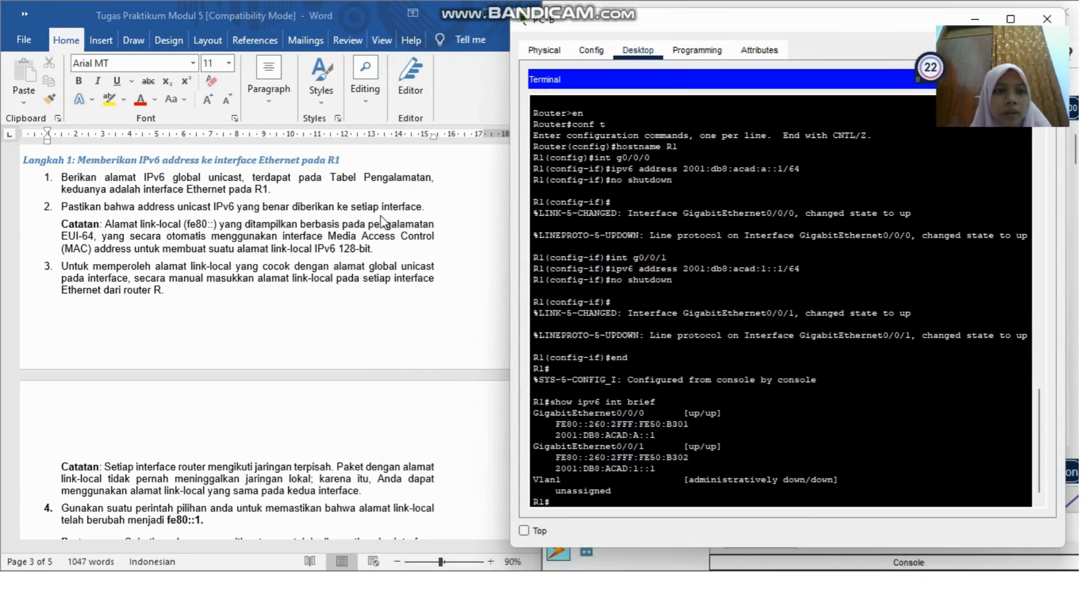
scroll(290, 292, down, 1)
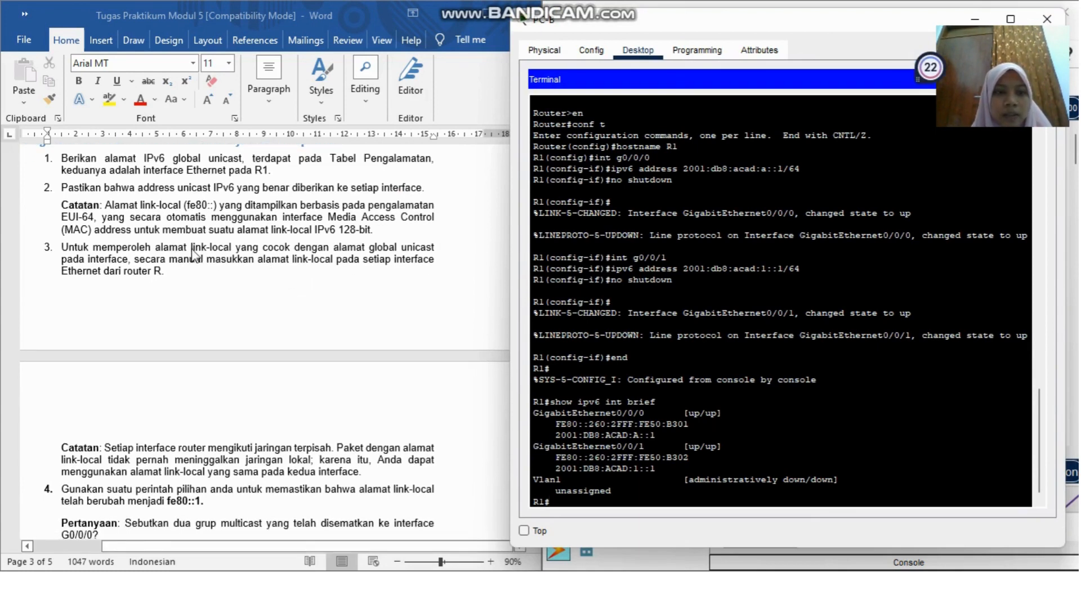
scroll(285, 287, down, 3)
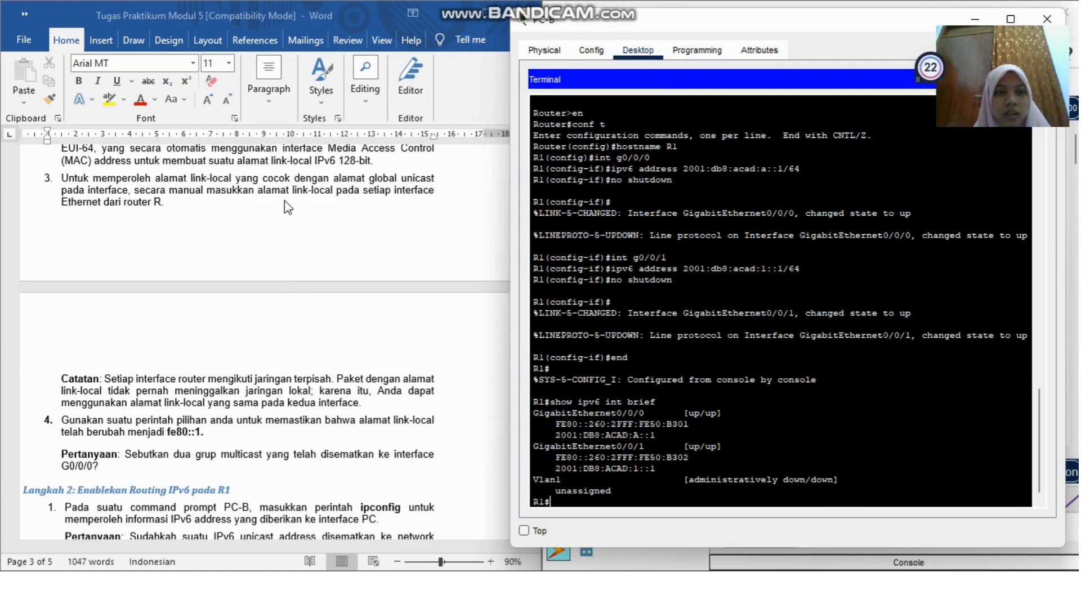
scroll(257, 272, down, 5)
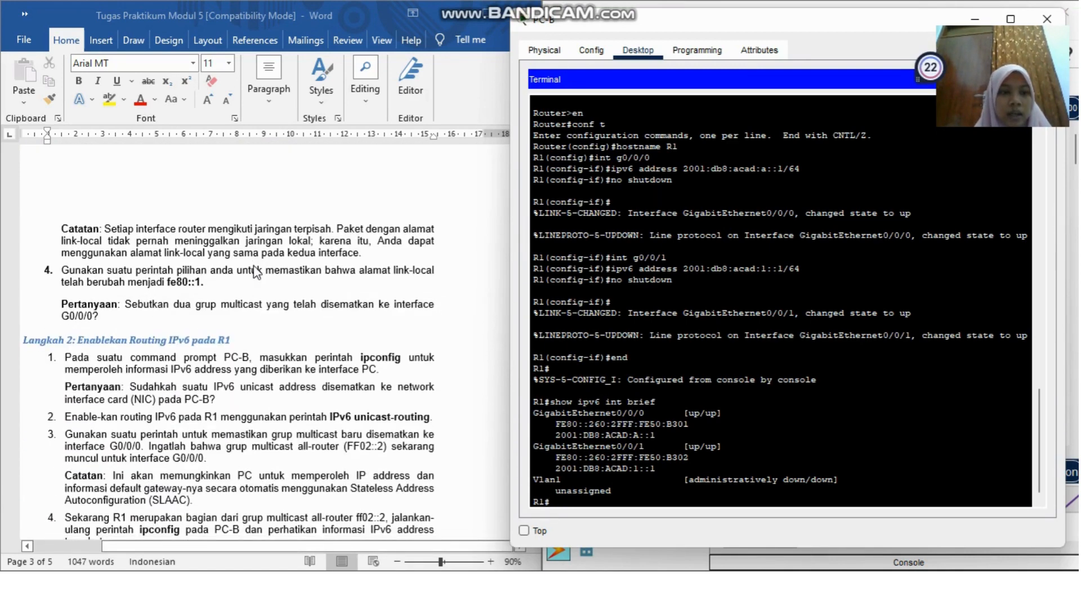
scroll(221, 242, down, 1)
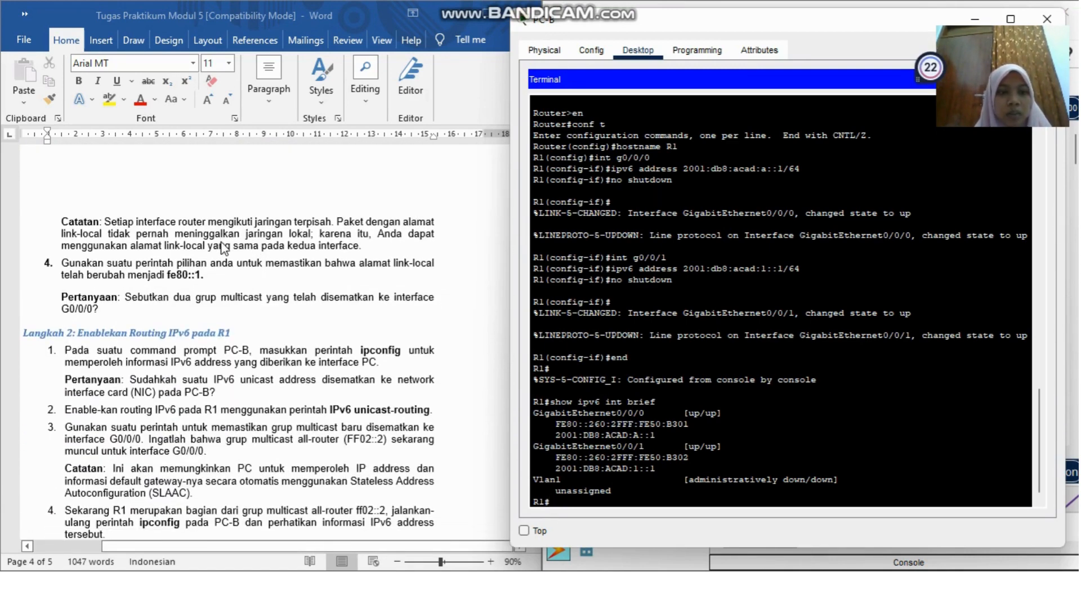
scroll(220, 240, down, 1)
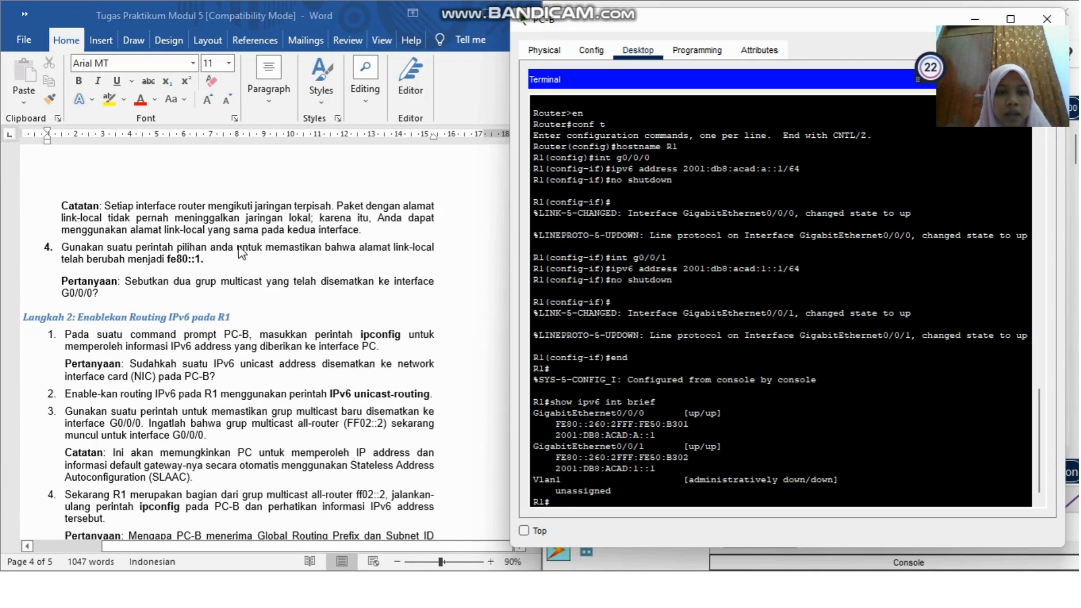
scroll(251, 242, down, 2)
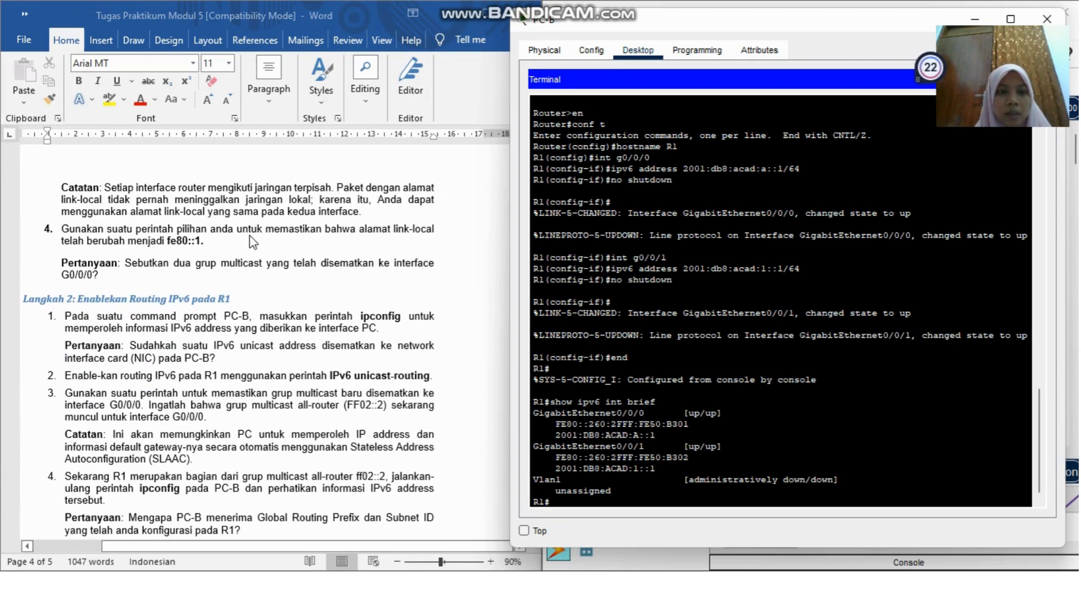
scroll(249, 235, down, 1)
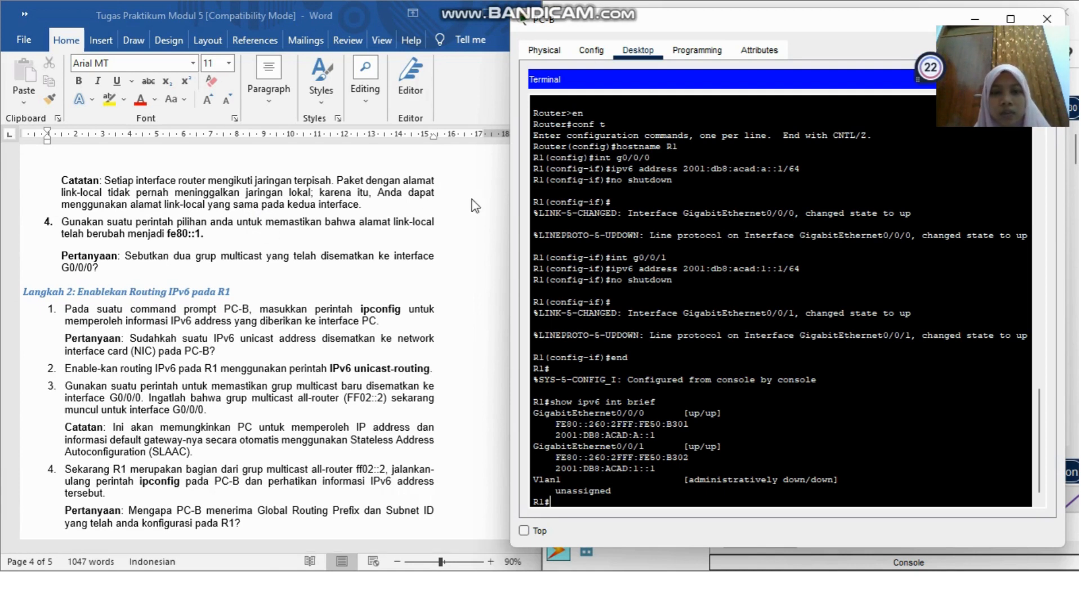
scroll(670, 409, down, 1)
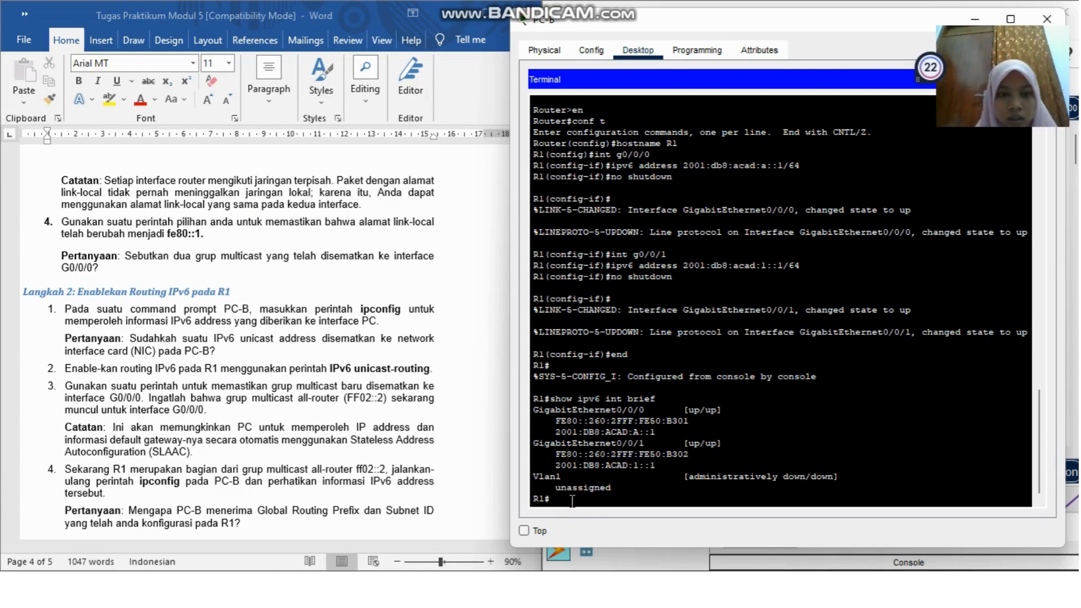
Enter R1's global configuration mode and assign the link-local address fe80::1 to interface g0/0/0
text(c)
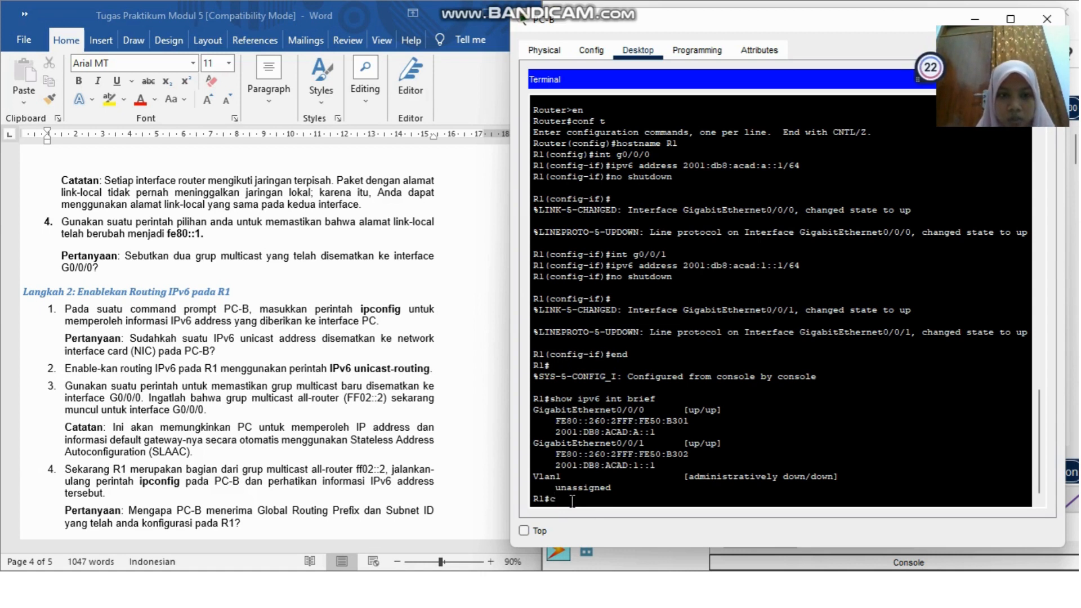
text(o)
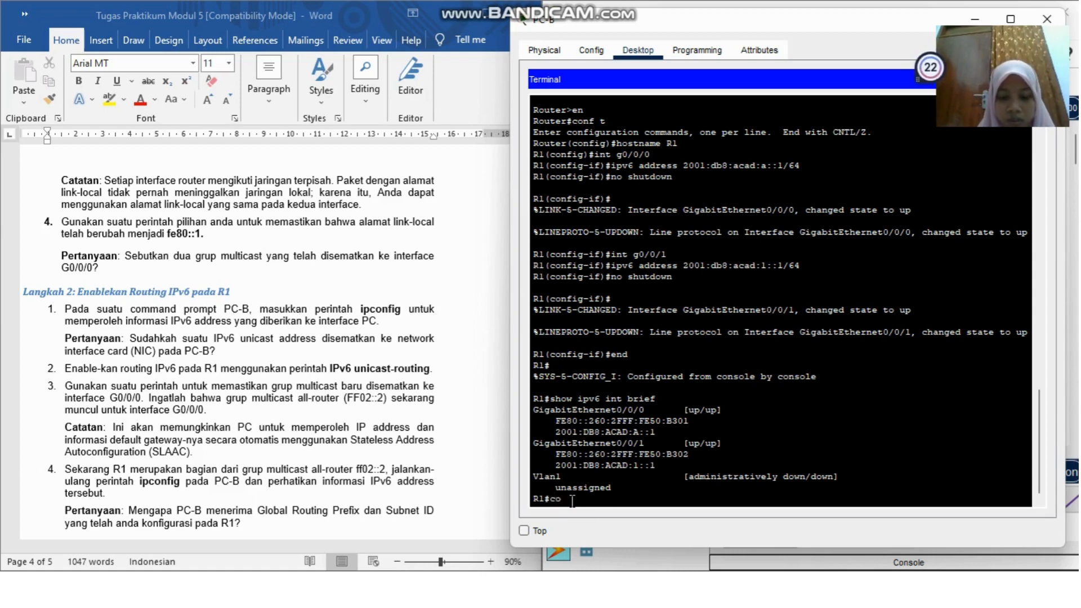
text(nf t)
key(Return)
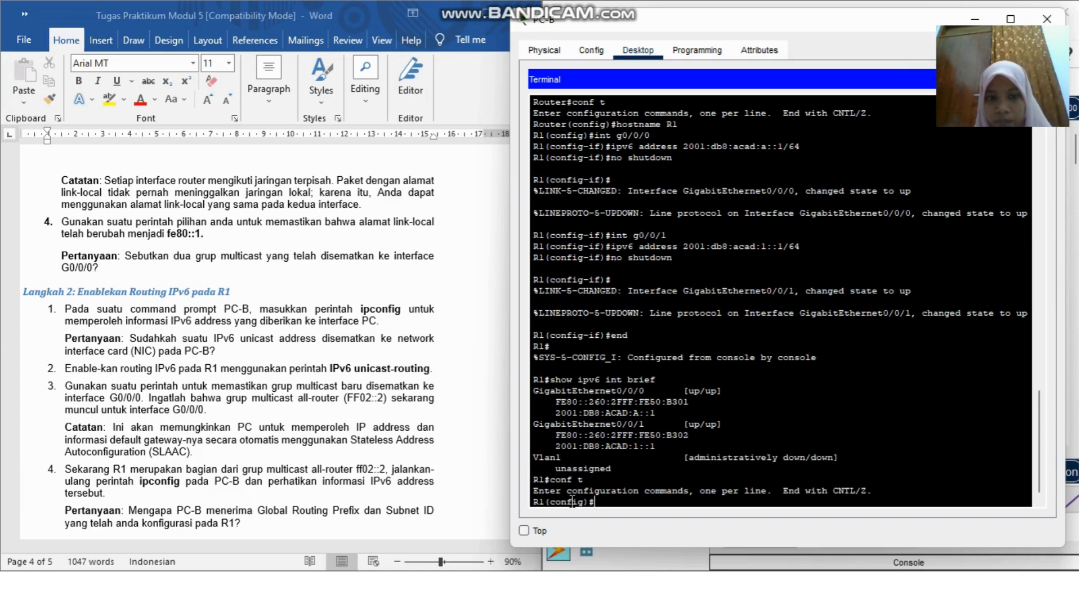
text(int)
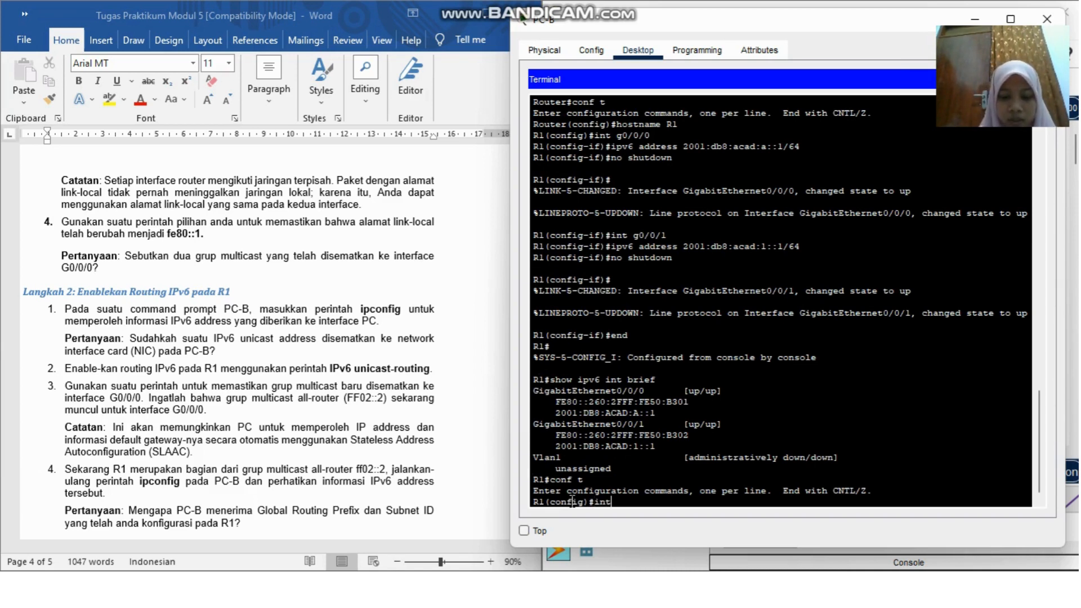
text( g0/0/0)
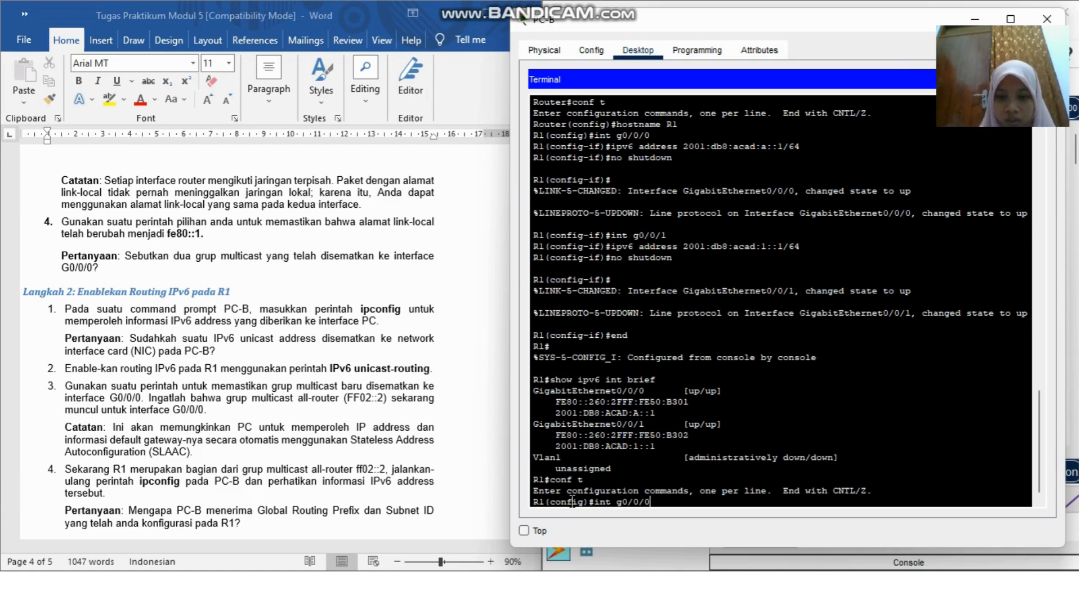
key(Return)
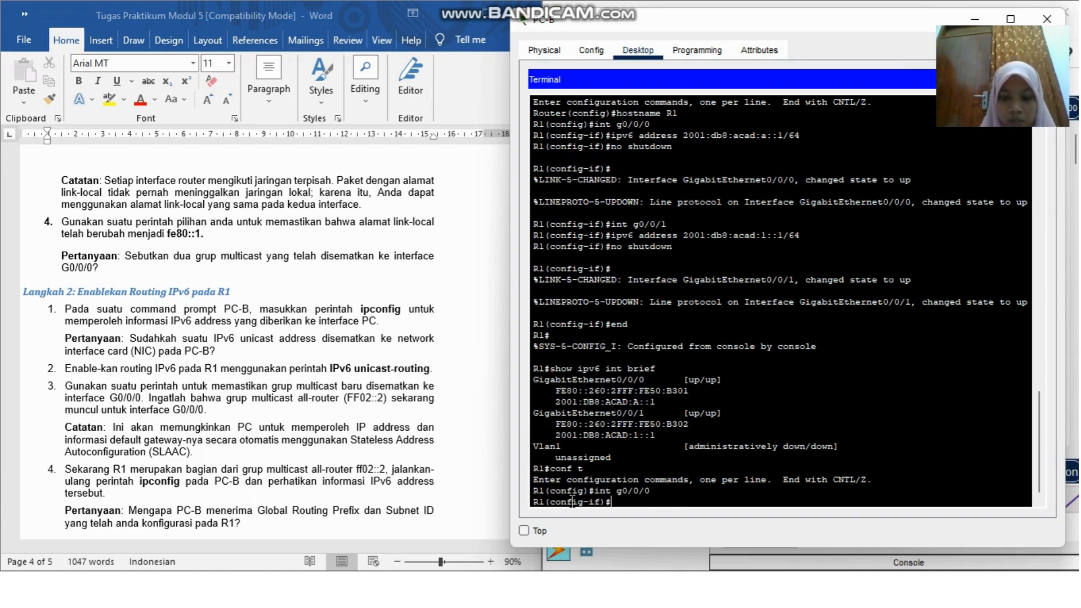
text(ipv6 )
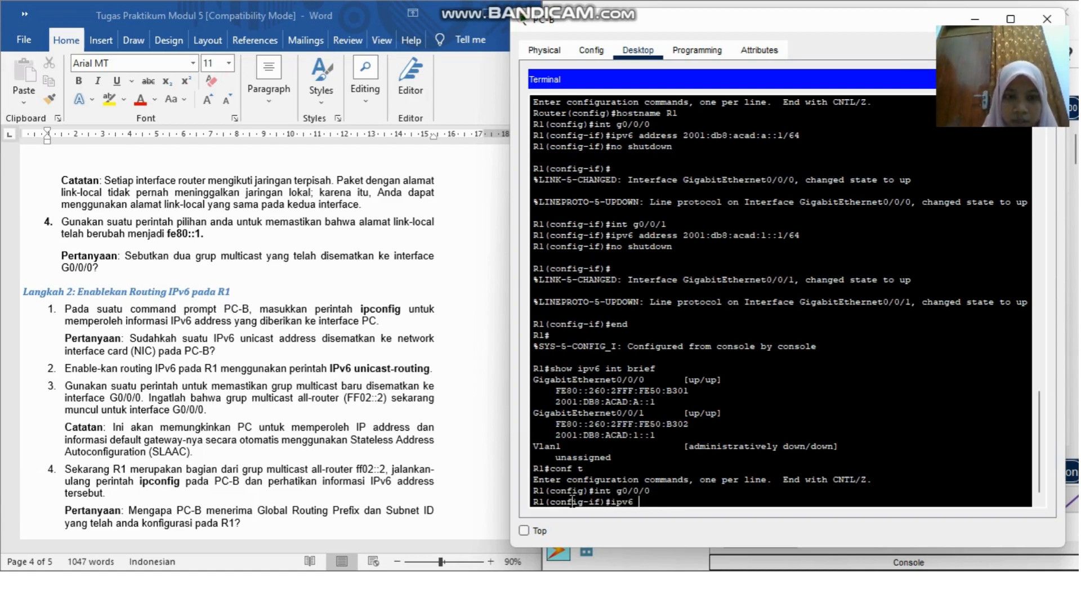
text(address fe)
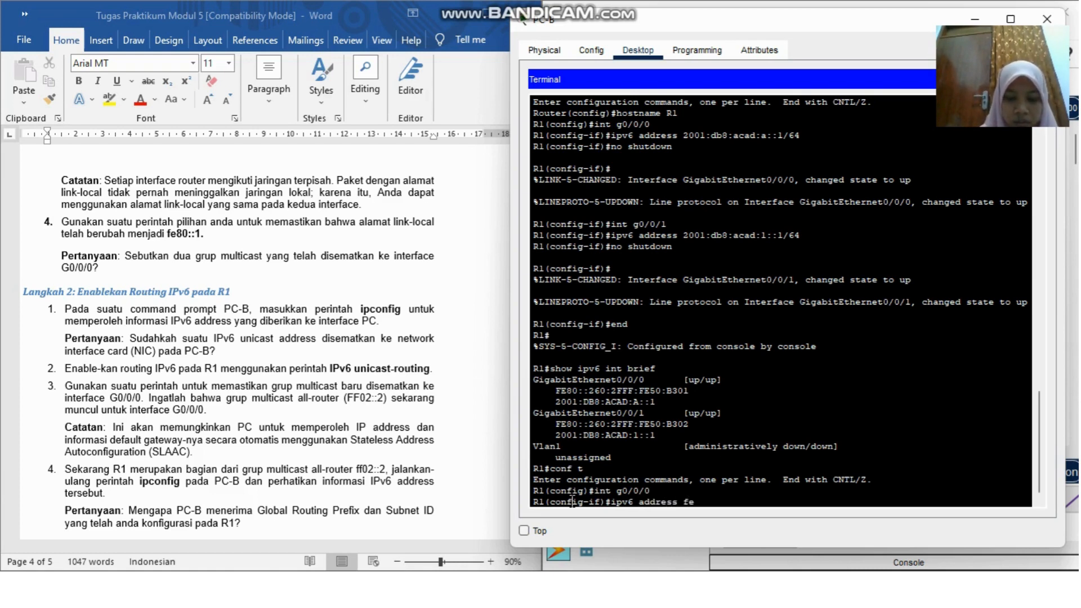
text(80::1)
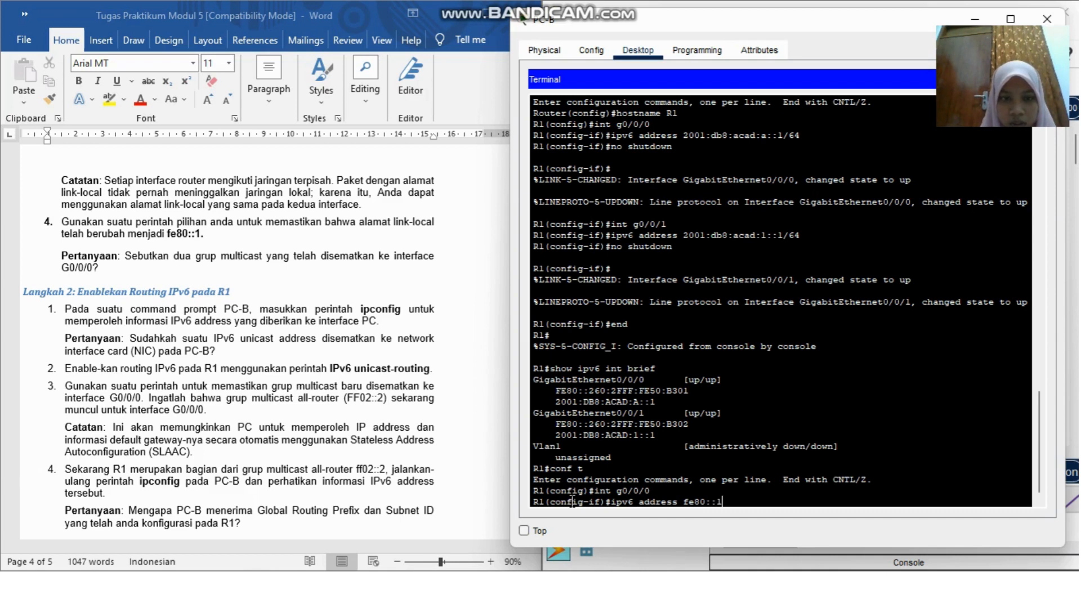
text(link-)
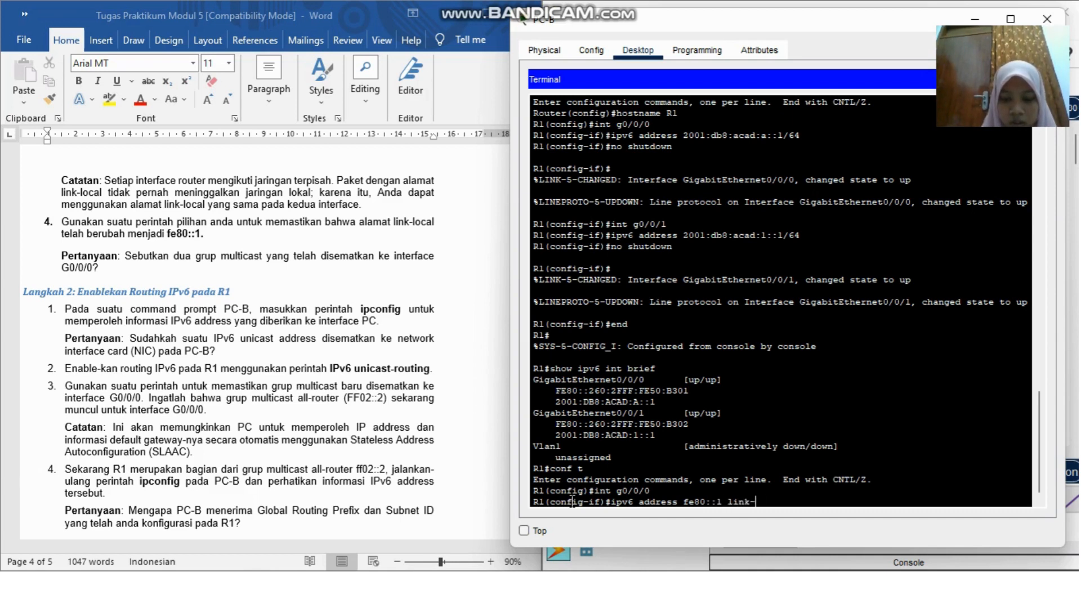
text(local)
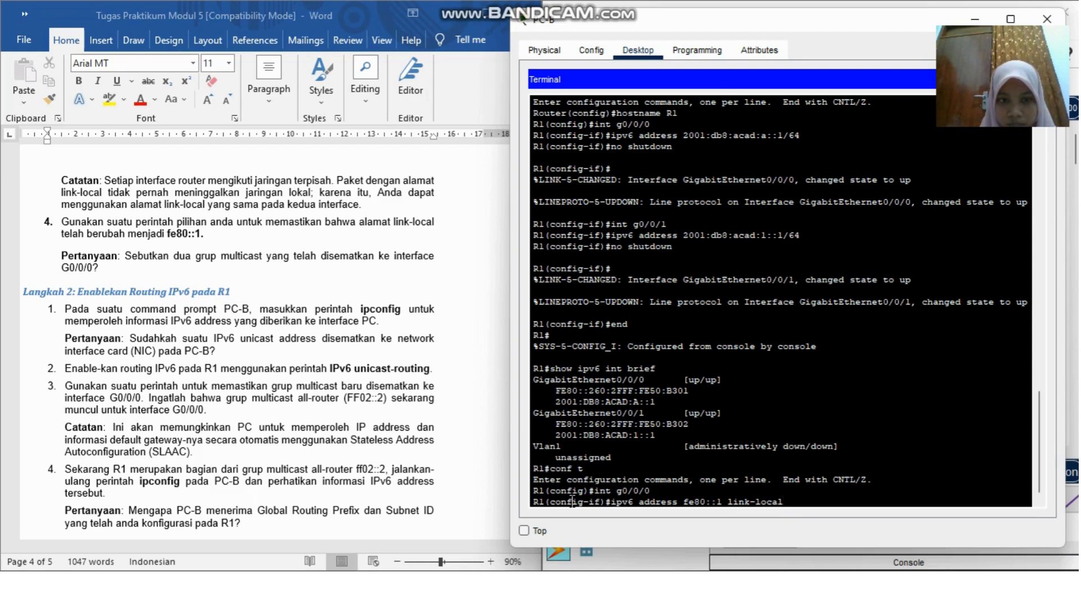
key(Return)
Assign the link-local address fe80::1 to R1's interface g0/0/1
text(ing)
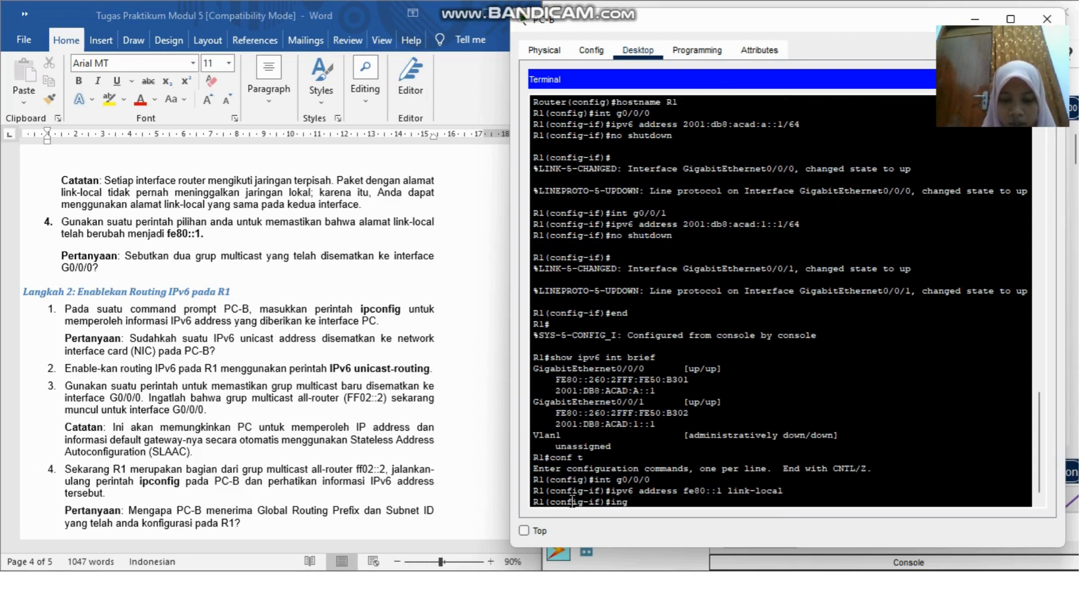
key(BackSpace)
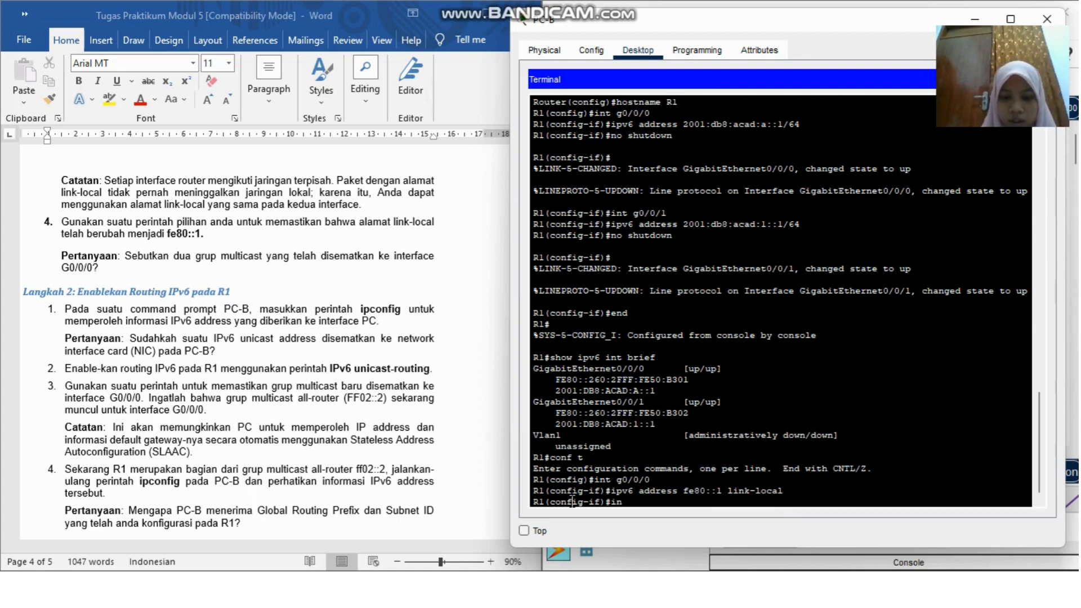
text(t)
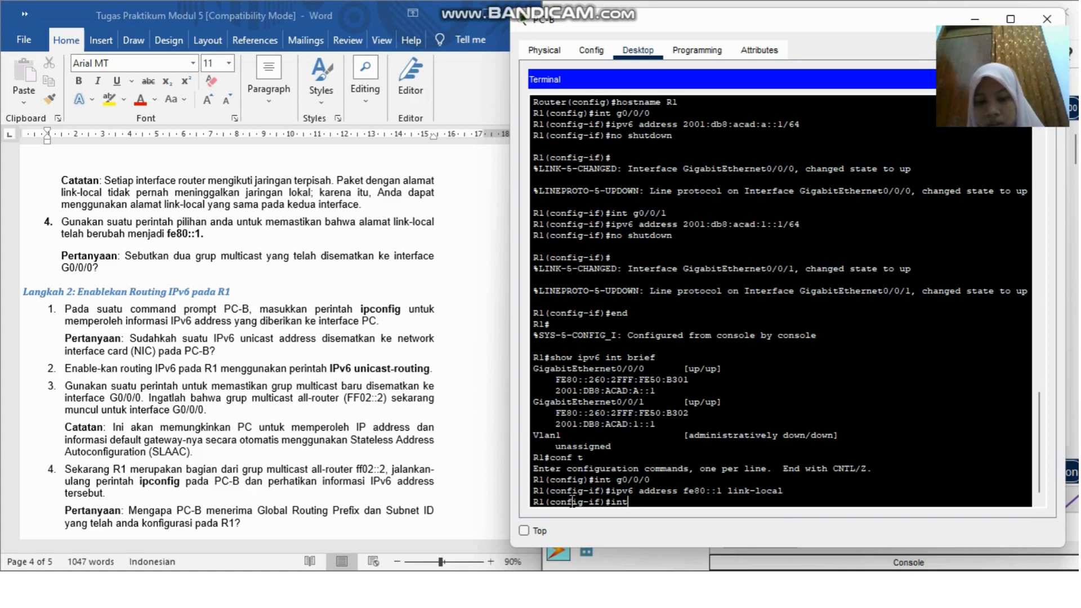
text( g0/0/)
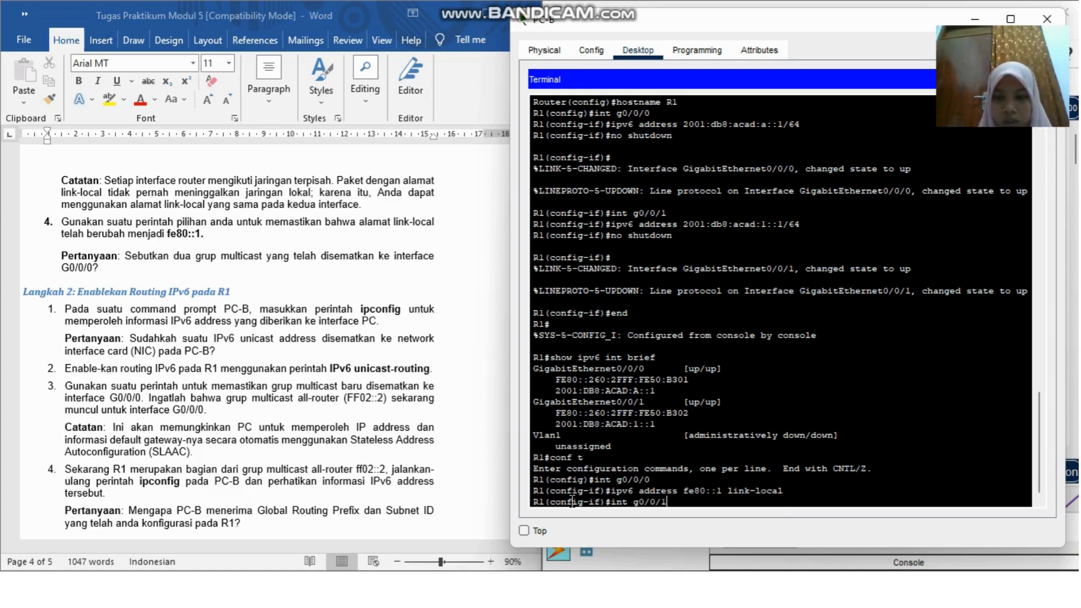
text(1)
key(Return)
text(ig-if)#i)
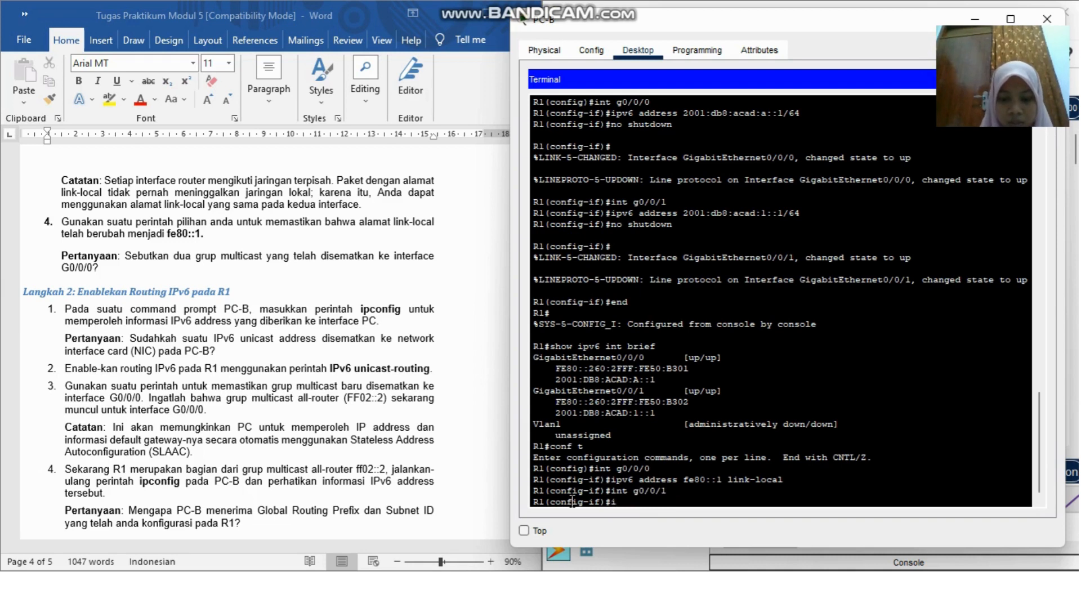
text(pv)
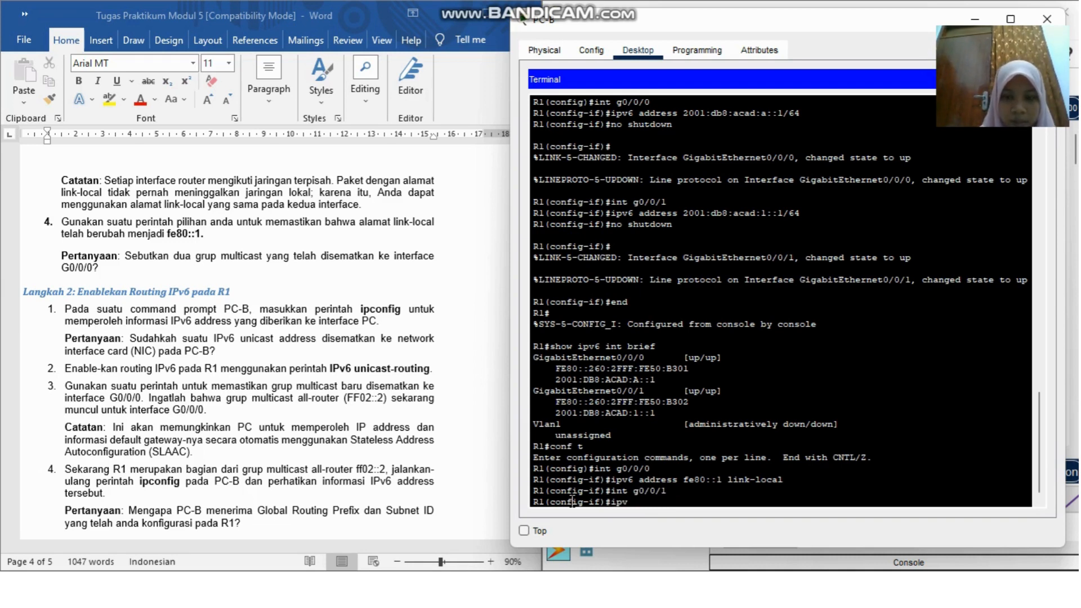
text(6)
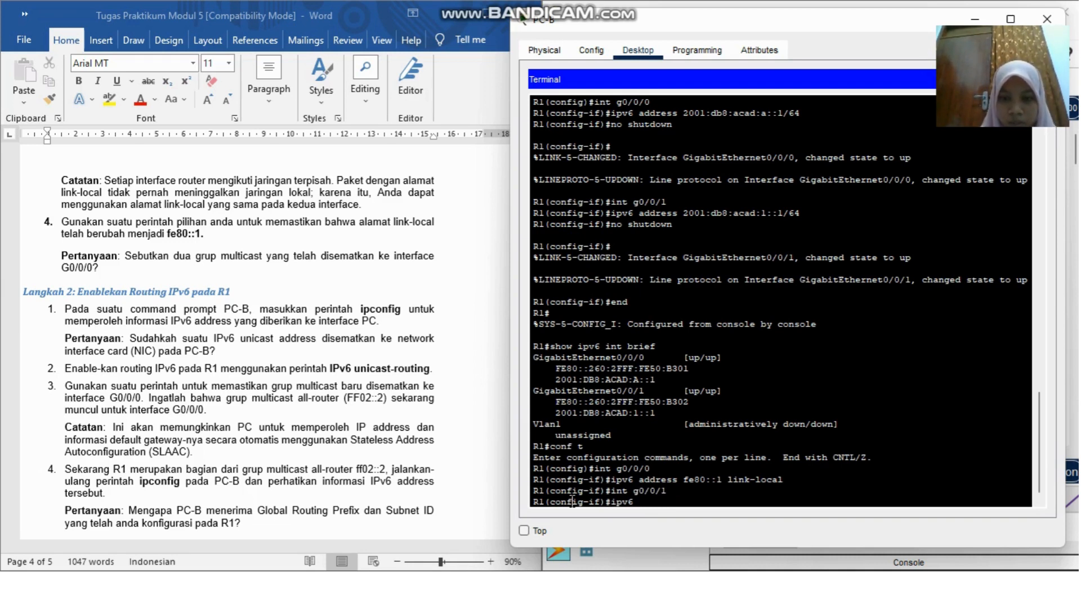
text( address)
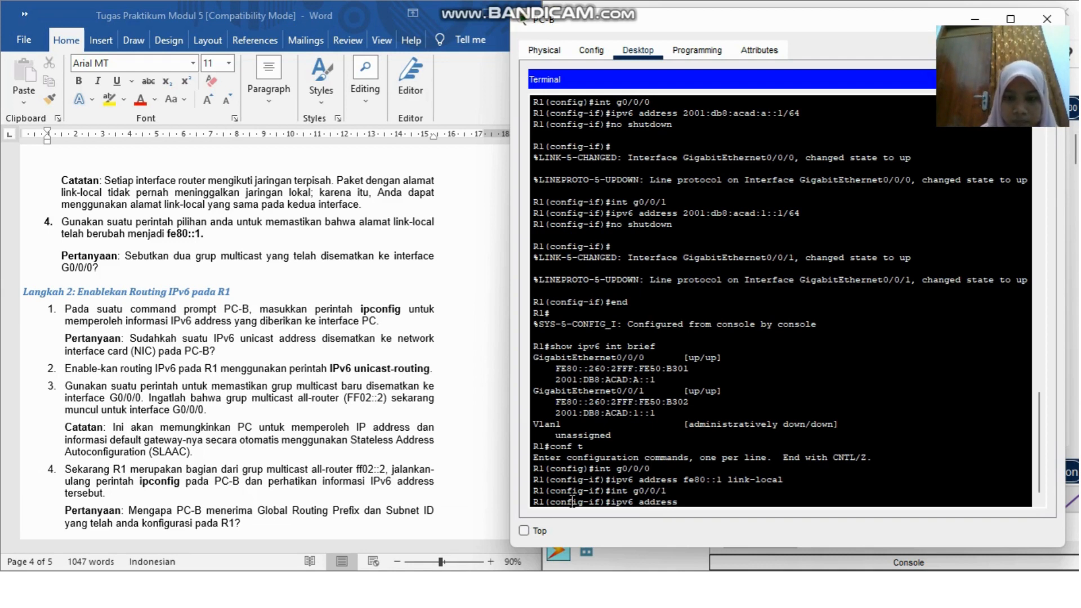
text( fe)
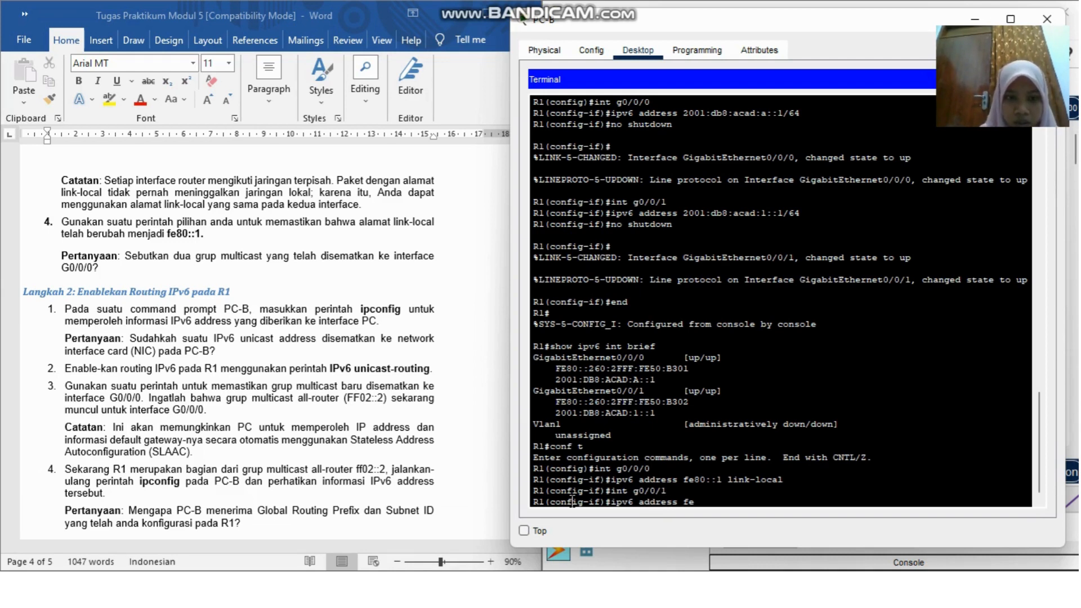
text(80)
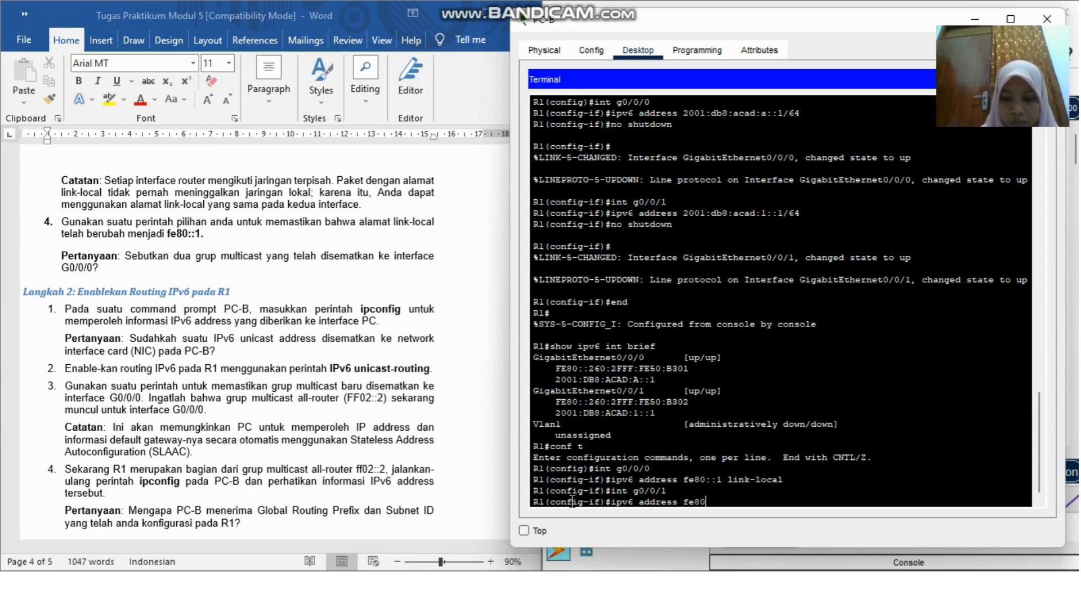
text(::::)
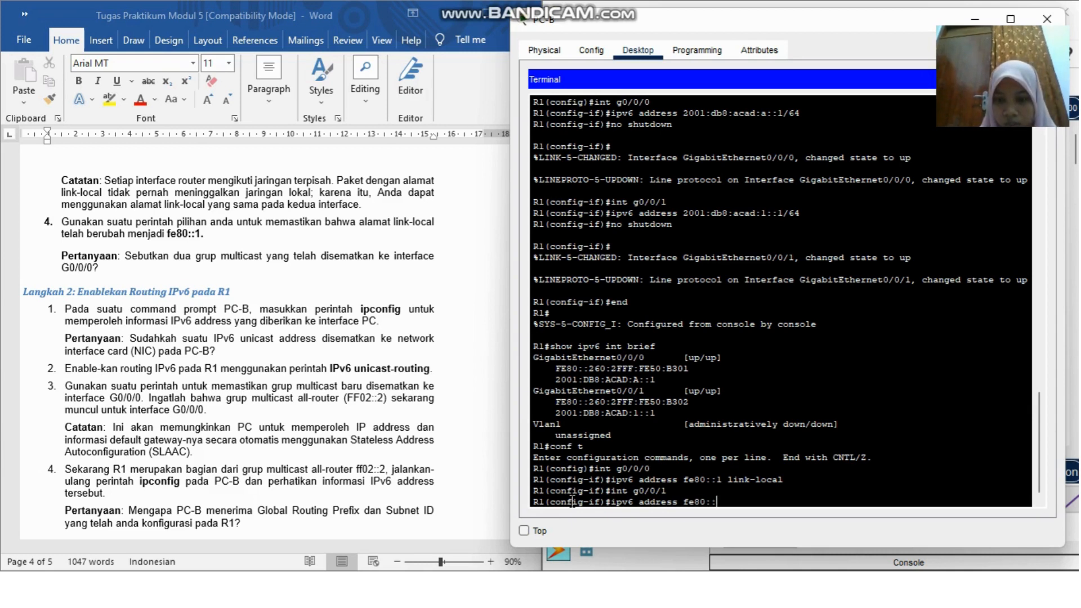
text(1 link)
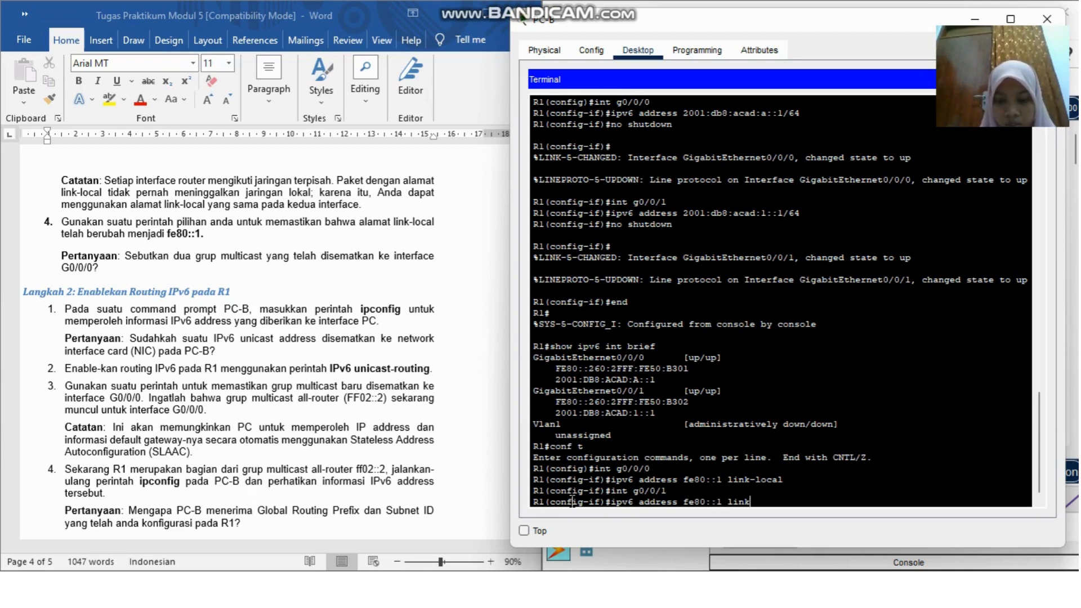
key(BackSpace)
text(k)
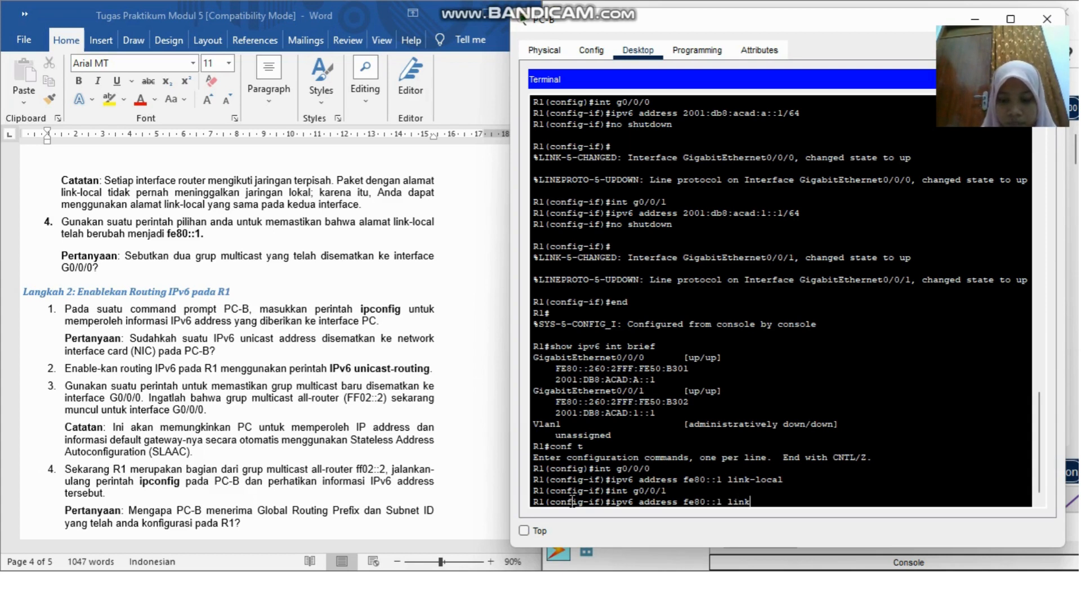
text(-local)
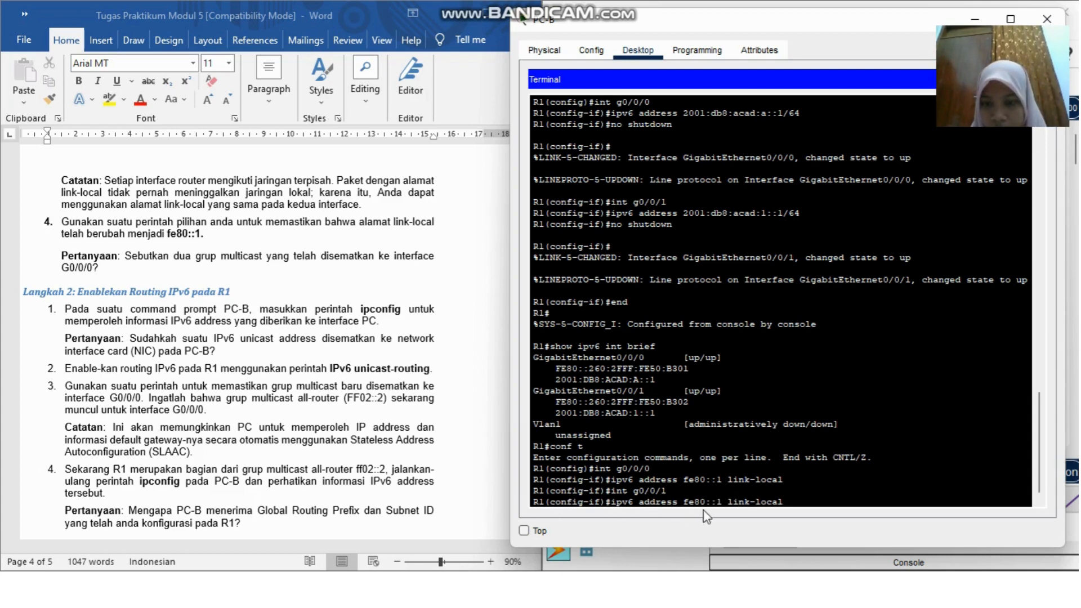
key(Return)
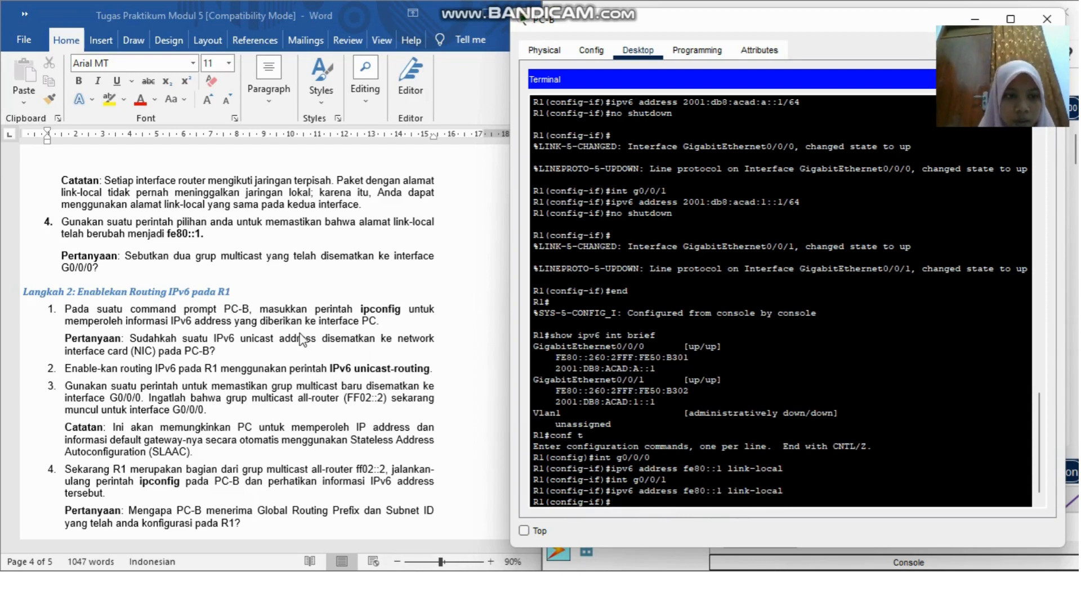
Read the guide's item 4 on verifying the link-local address and leave R1's interface configuration mode with exit
scroll(302, 338, down, 1)
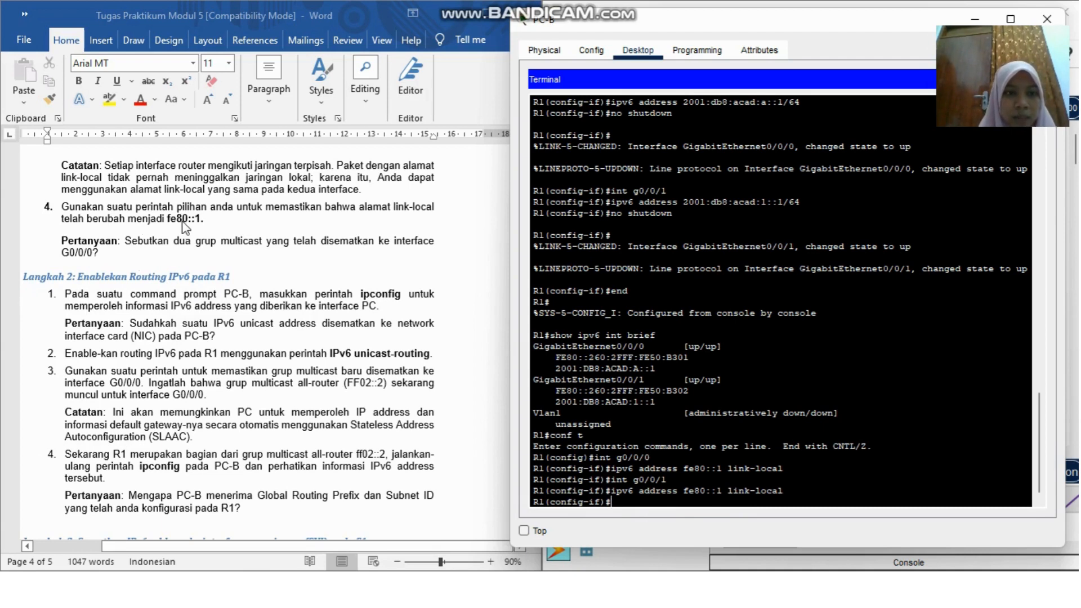
scroll(242, 216, down, 1)
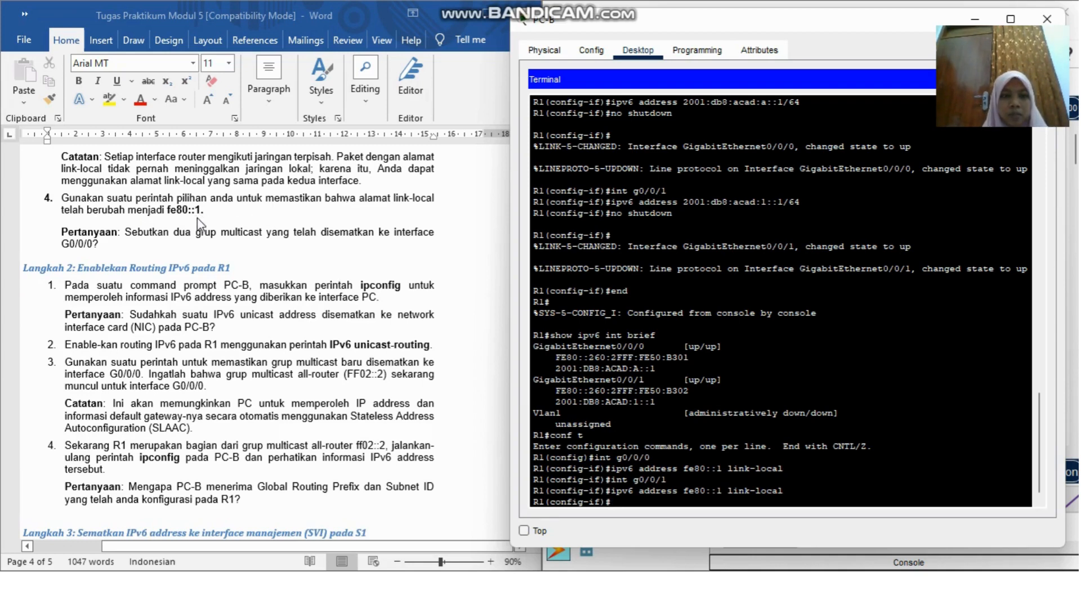
scroll(225, 218, down, 1)
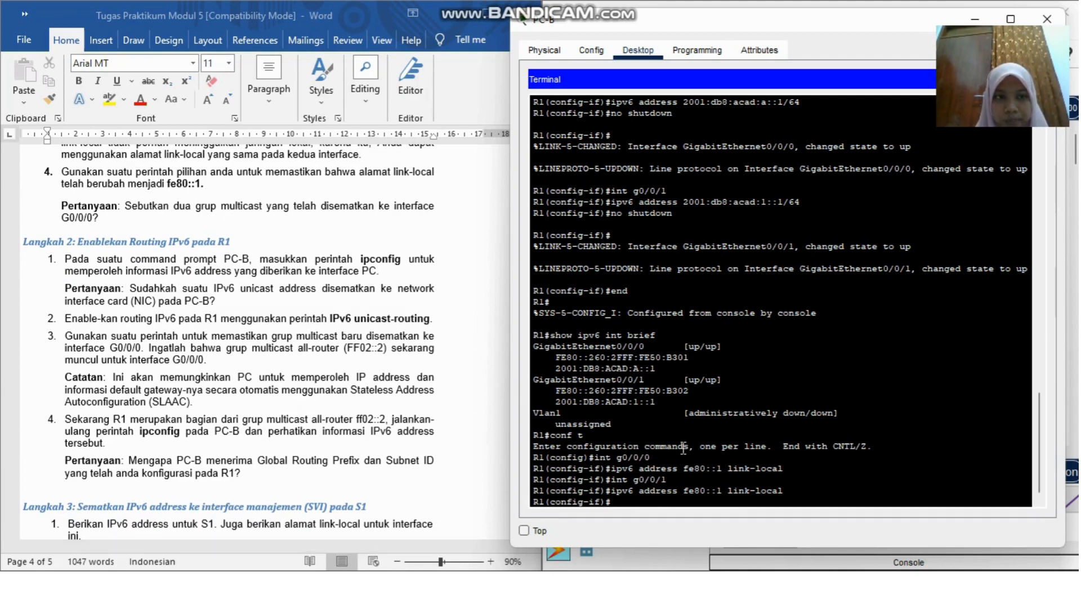
scroll(681, 448, down, 1)
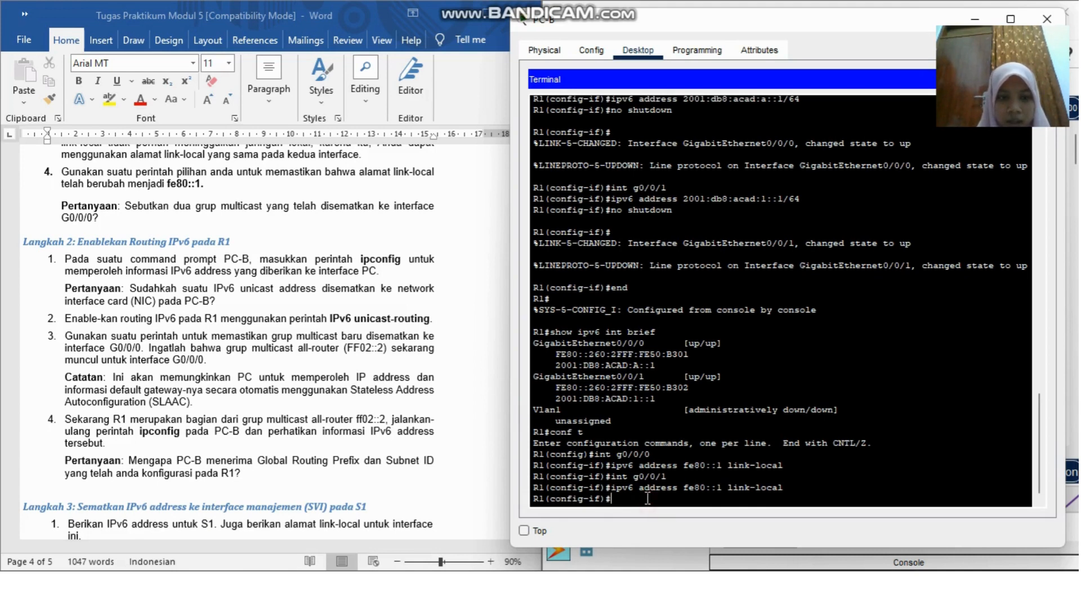
text(exit)
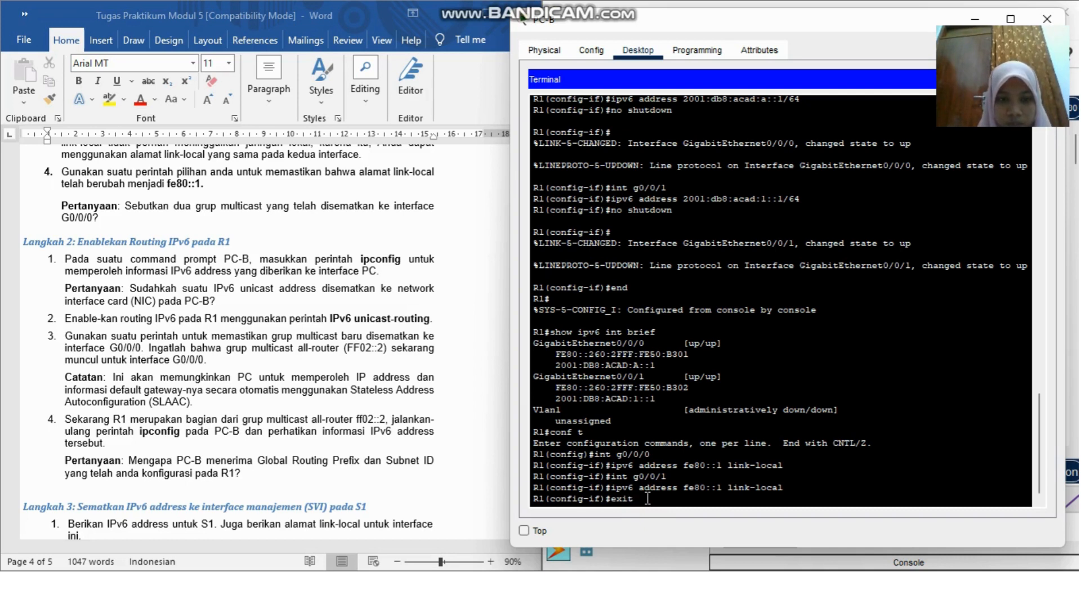
key(Return)
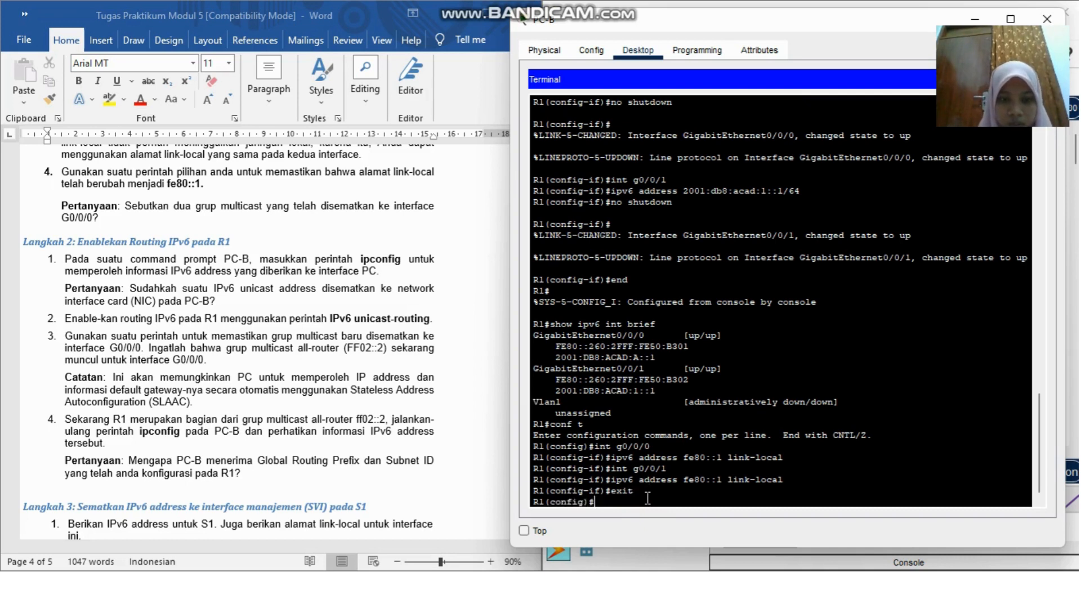
Try to display the IPv6 details of g0/0/0 from global configuration mode with show ipv6 int g0/0/0
text(sh)
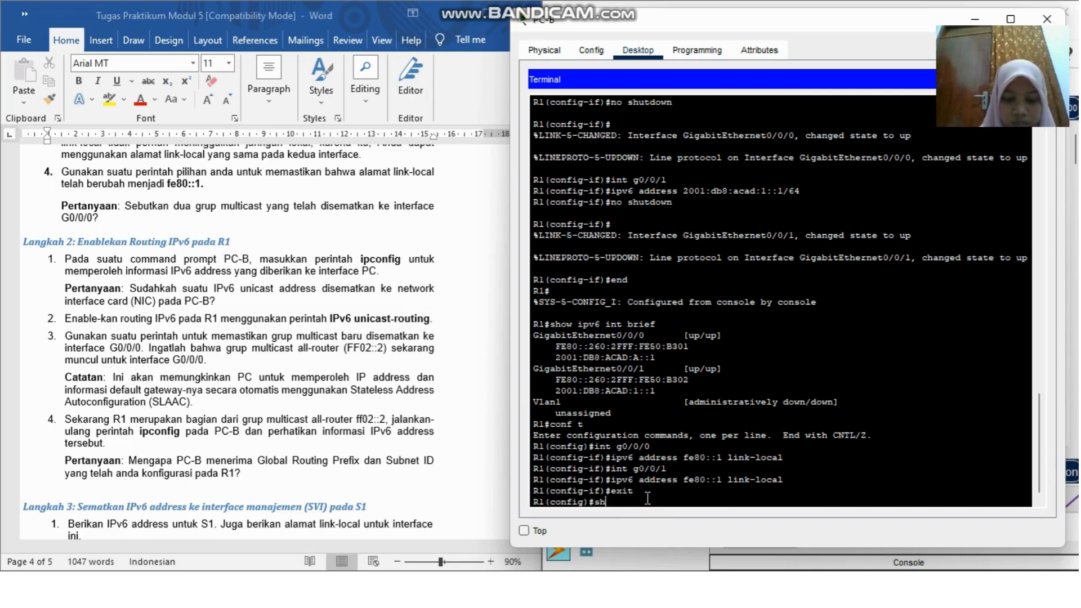
text(ow ipv6)
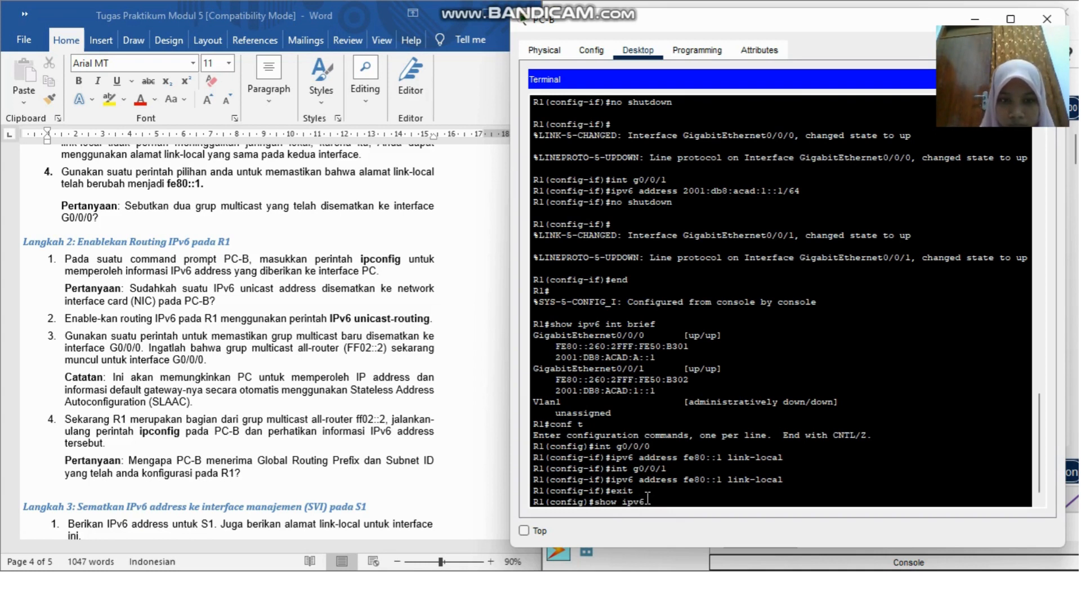
text( i)
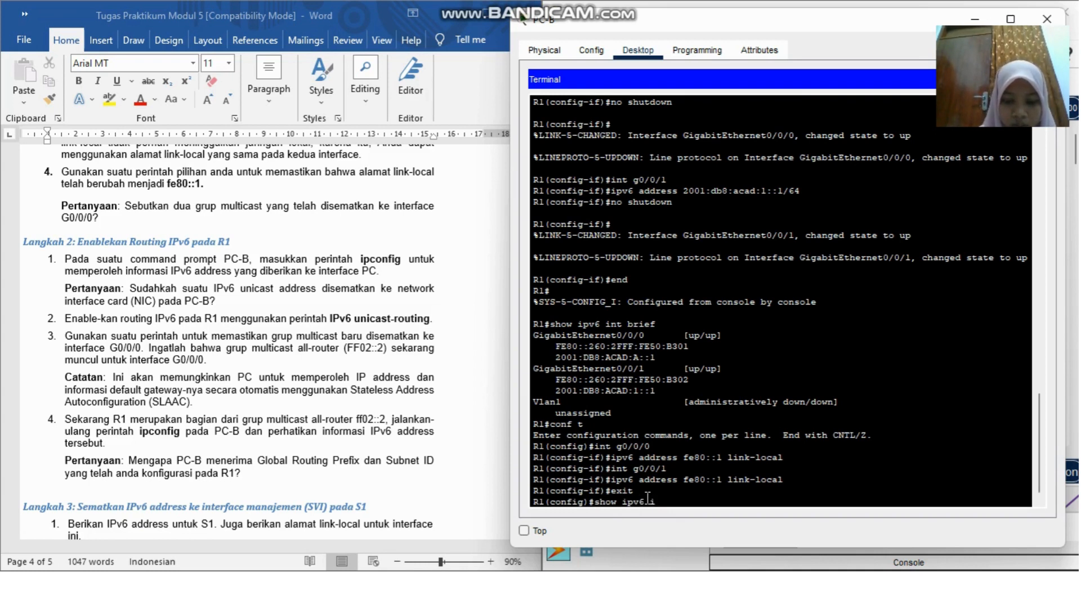
text(nt)
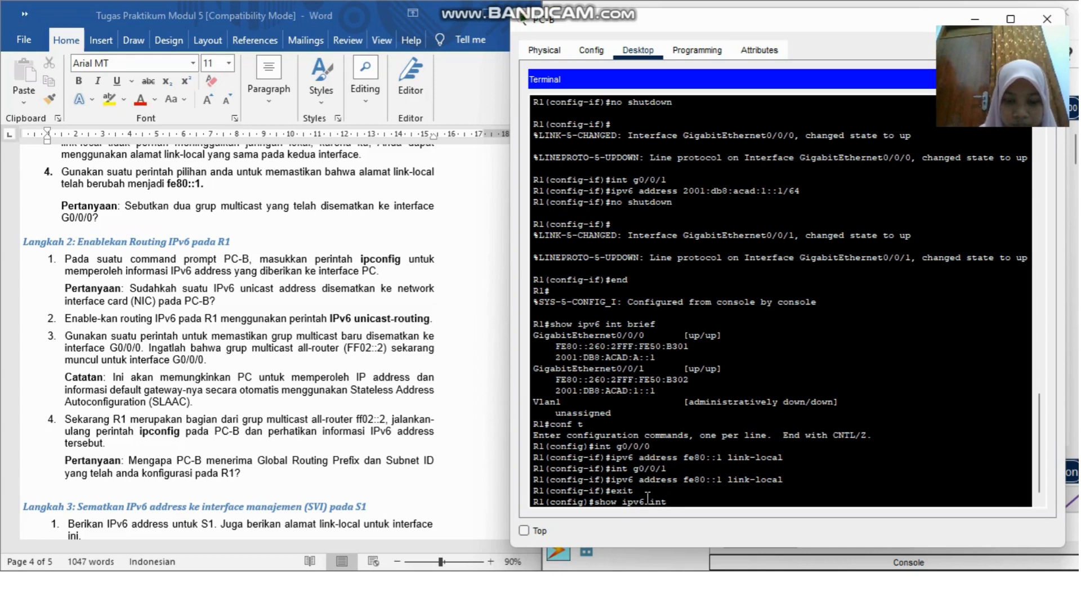
text(e)
key(BackSpace)
text(g)
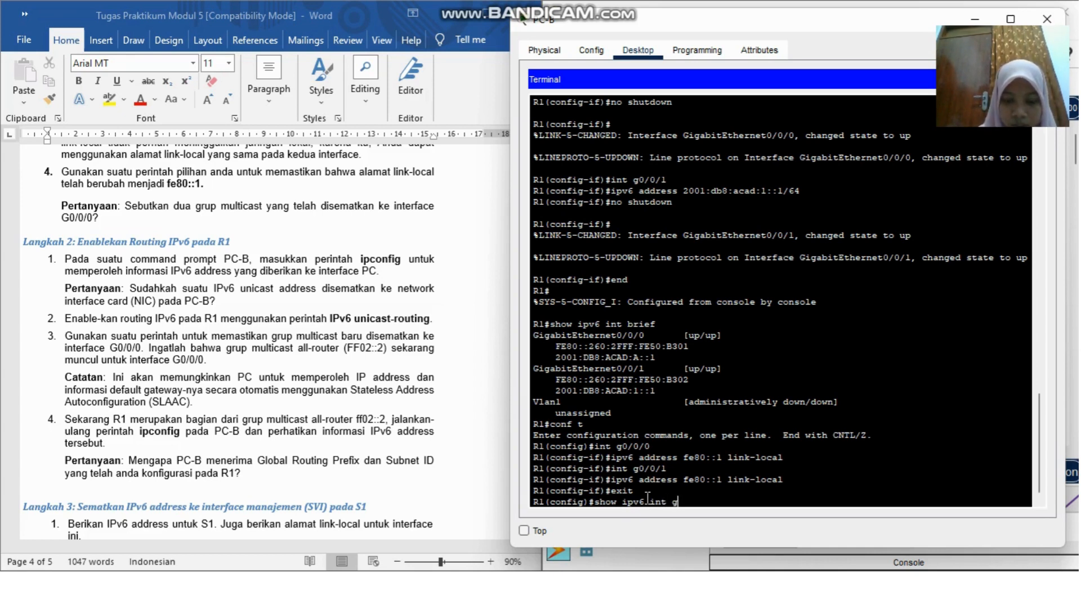
text(0/0/0)
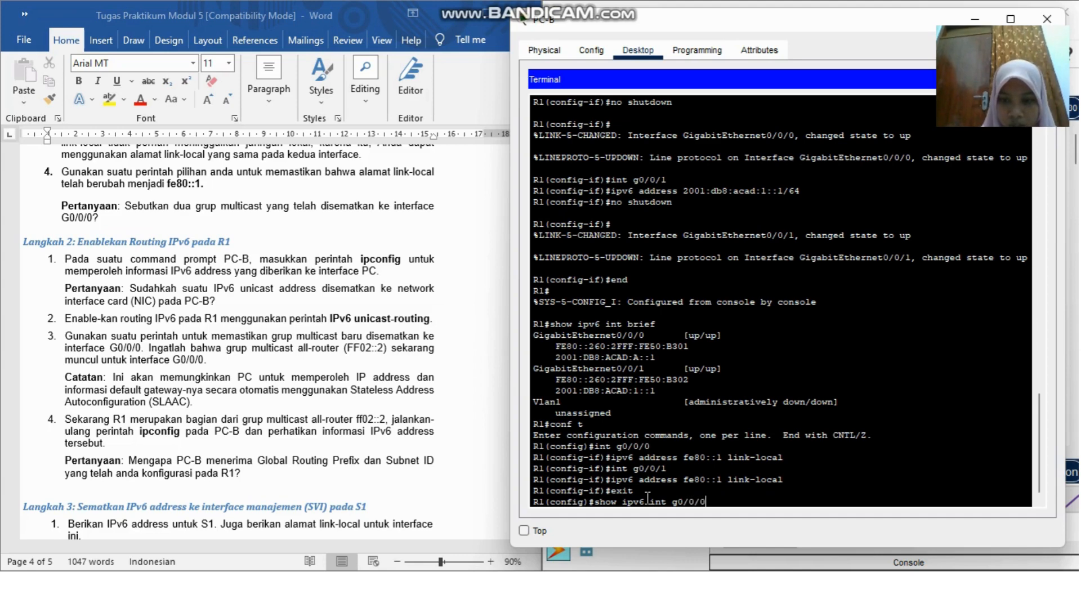
key(Return)
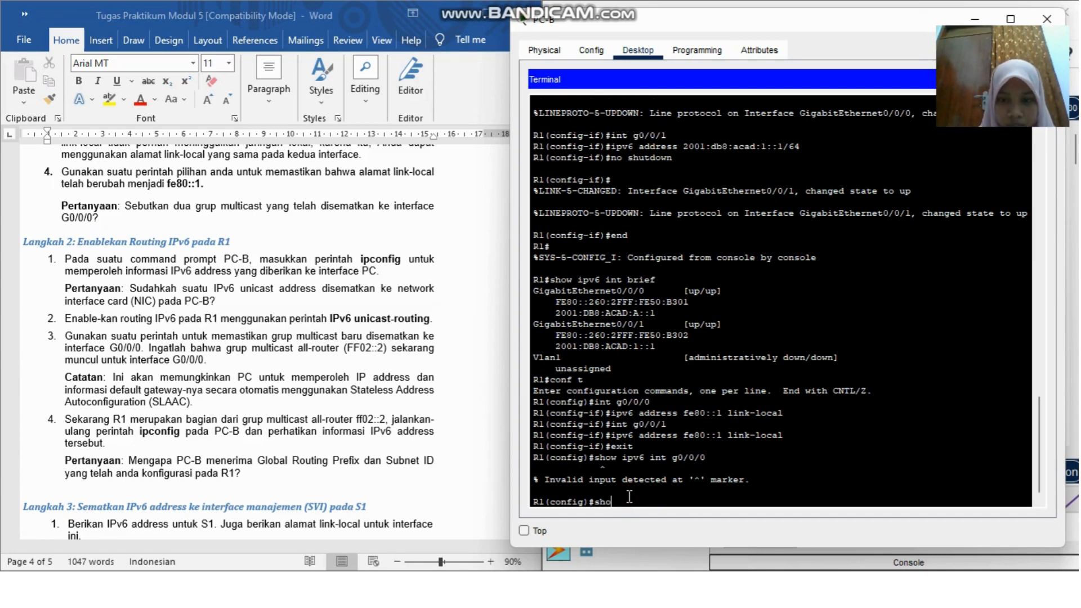
Try the query again from global configuration mode with the full keyword, as show ipv6 interface g0/0/0
key(BackSpace)
key(BackSpace)
key(BackSpace)
text(sh)
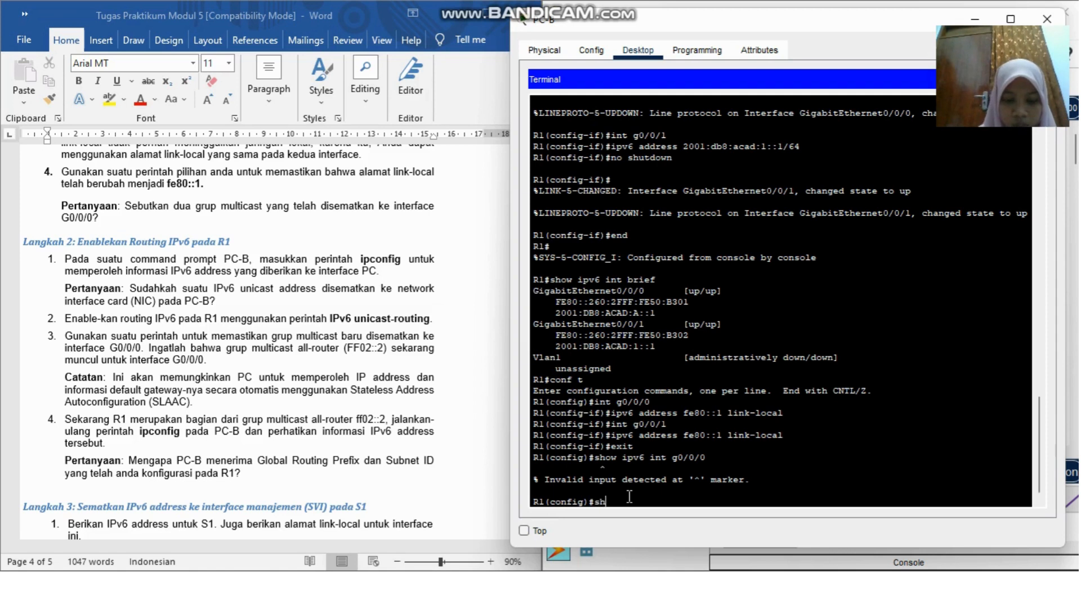
text(ow ipv6 i)
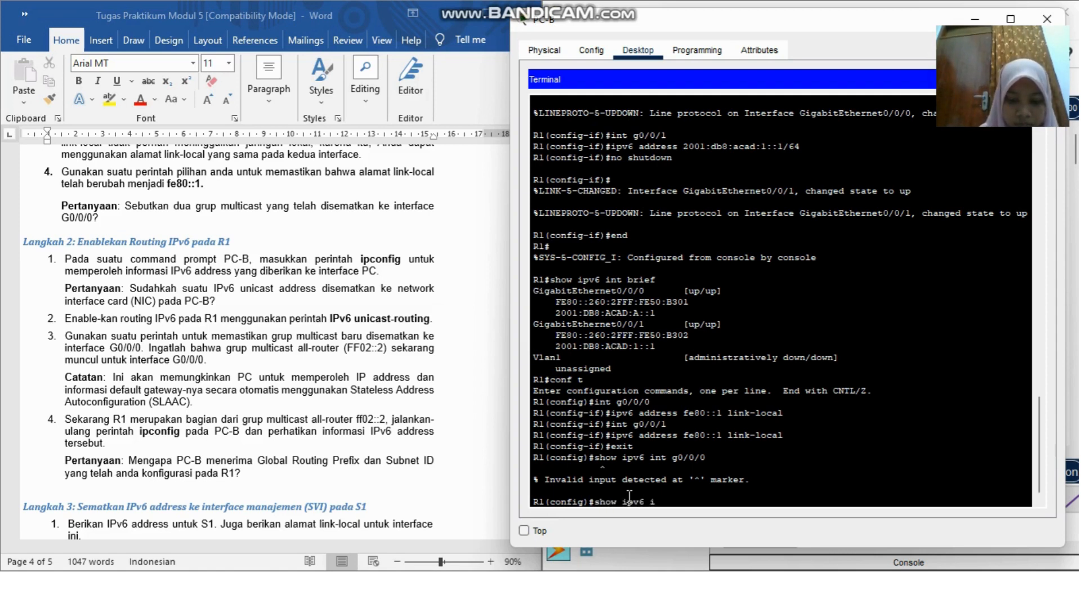
text(nterfa)
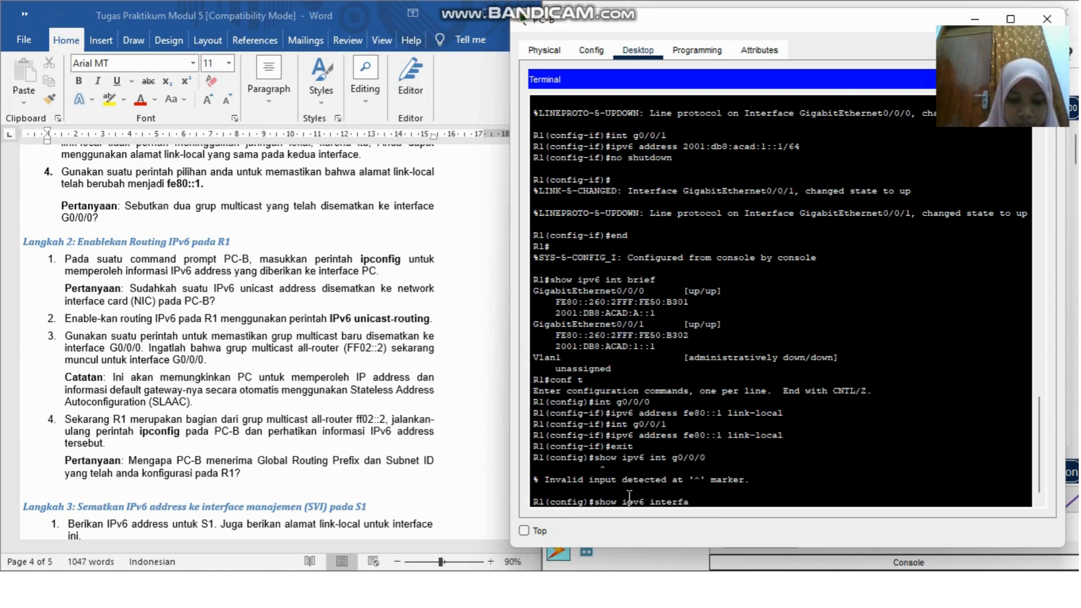
text(ce g0)
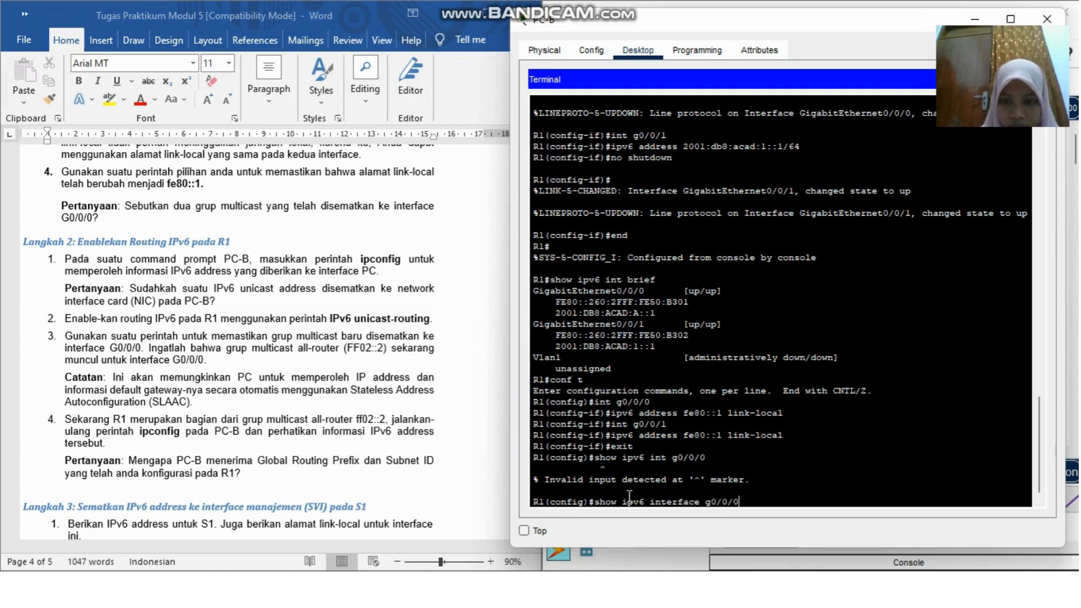
text(/0/0)
key(Return)
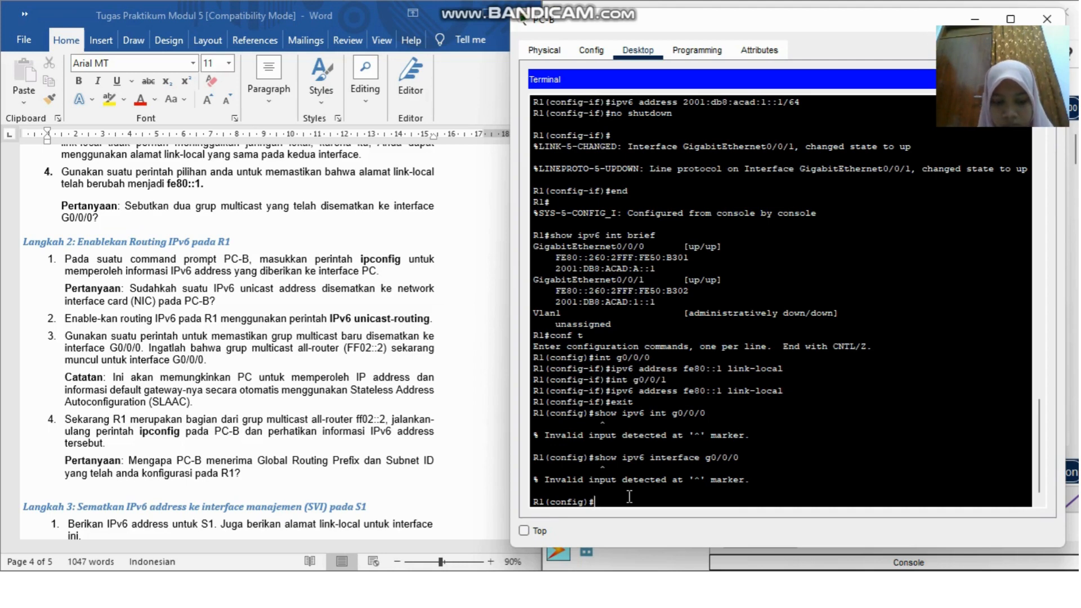
Return R1 from global configuration mode to the privileged prompt with exit
text(exit)
key(Return)
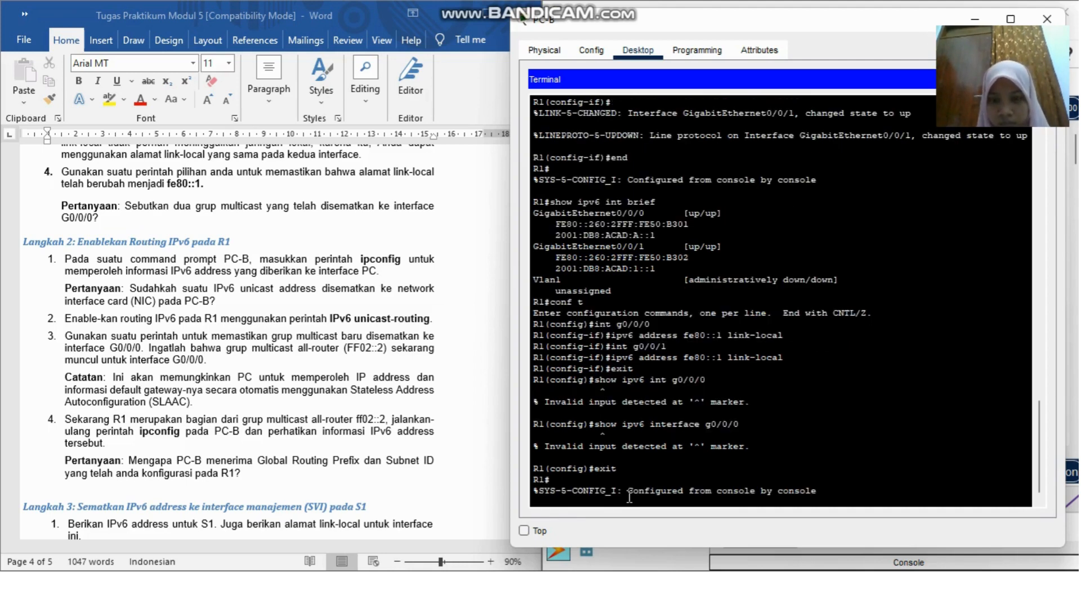
key(Return)
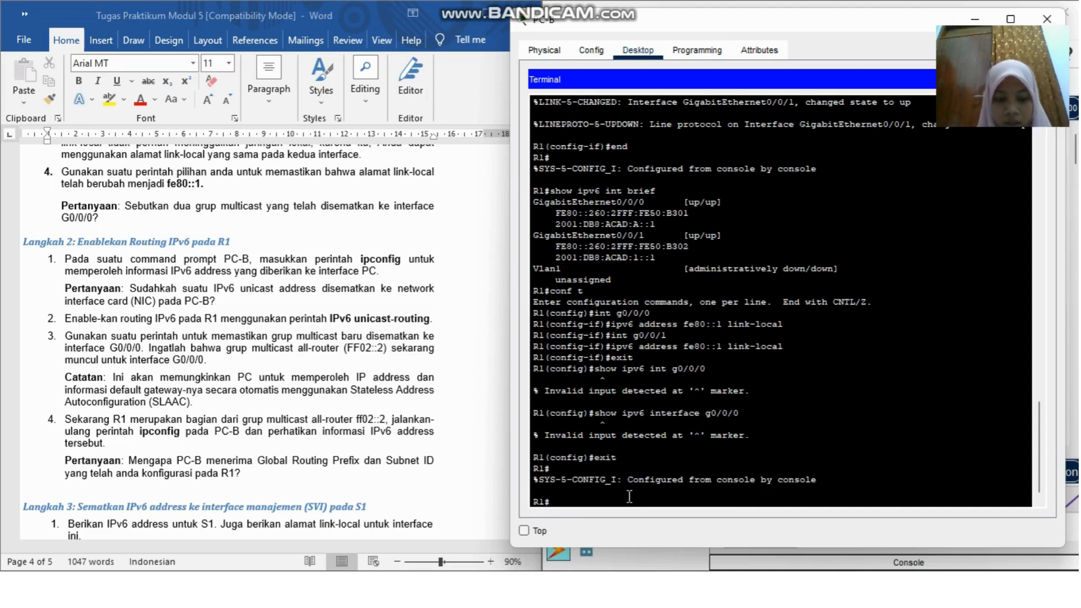
Display R1's g0/0/0 IPv6 details from privileged mode with show ipv6 int g0/0/0 and check the link-local address line
text(sh)
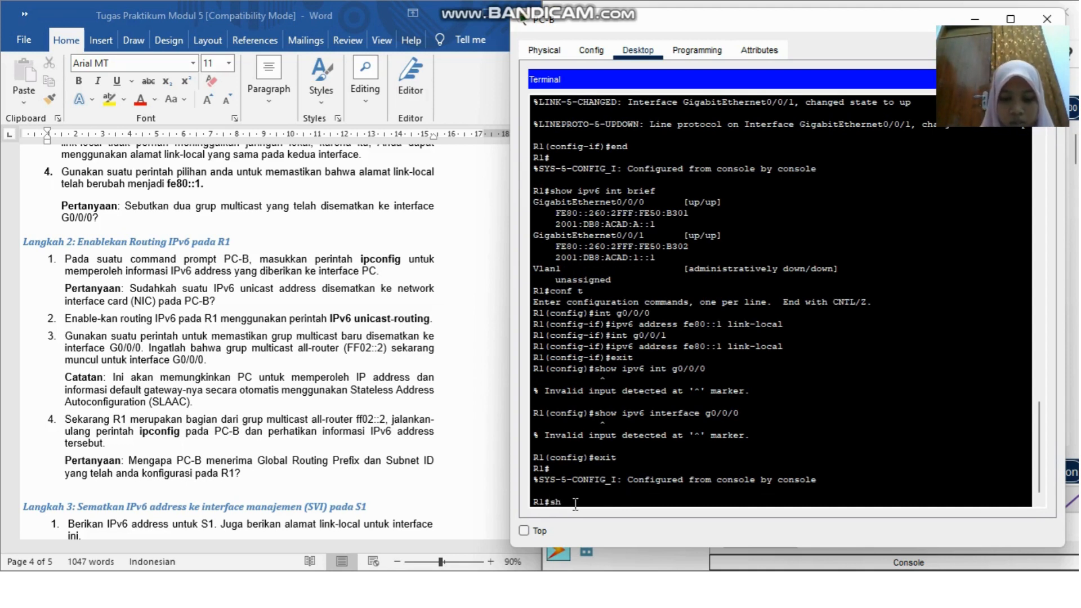
text(ow)
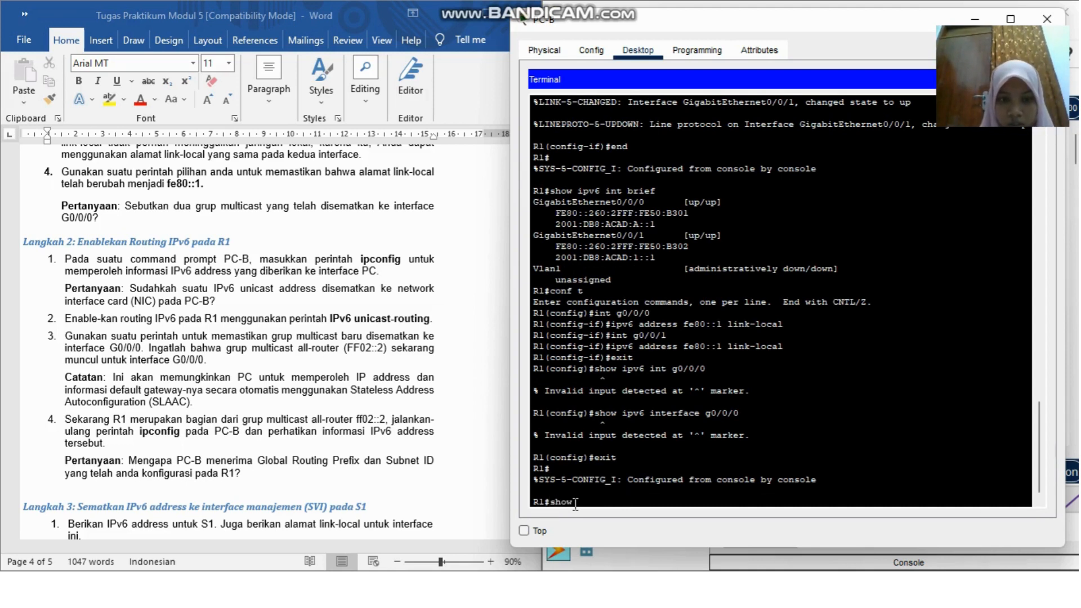
text( ipv6)
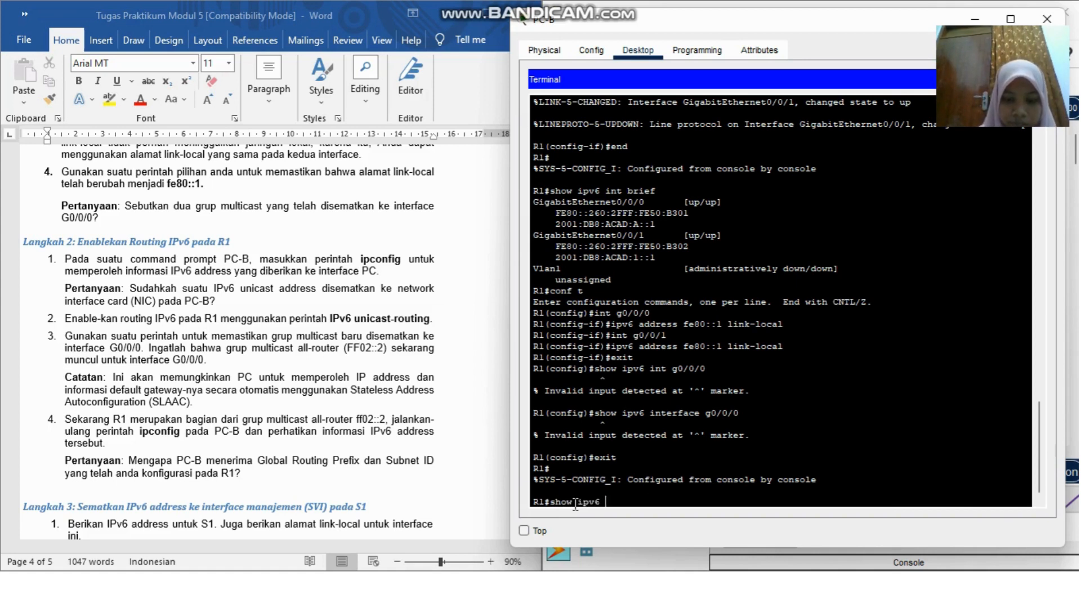
text( int)
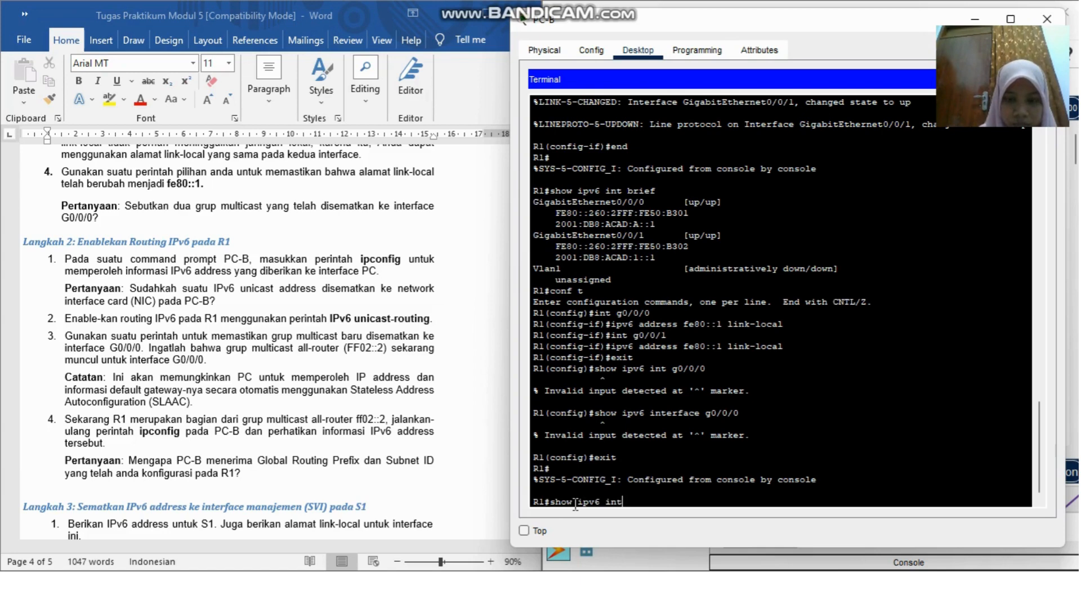
text( g0)
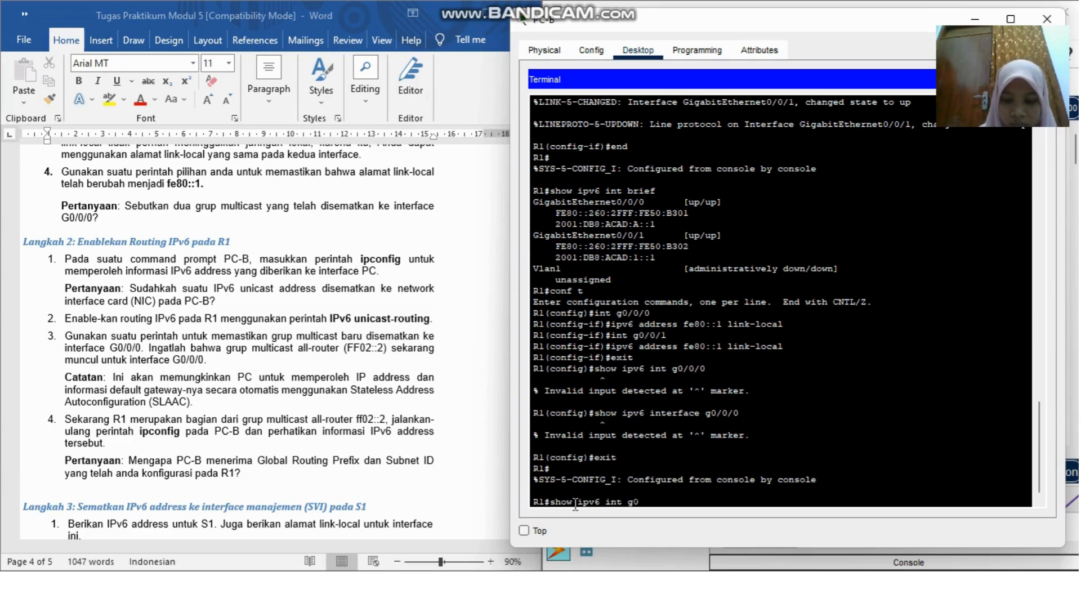
text(/0/0)
key(Return)
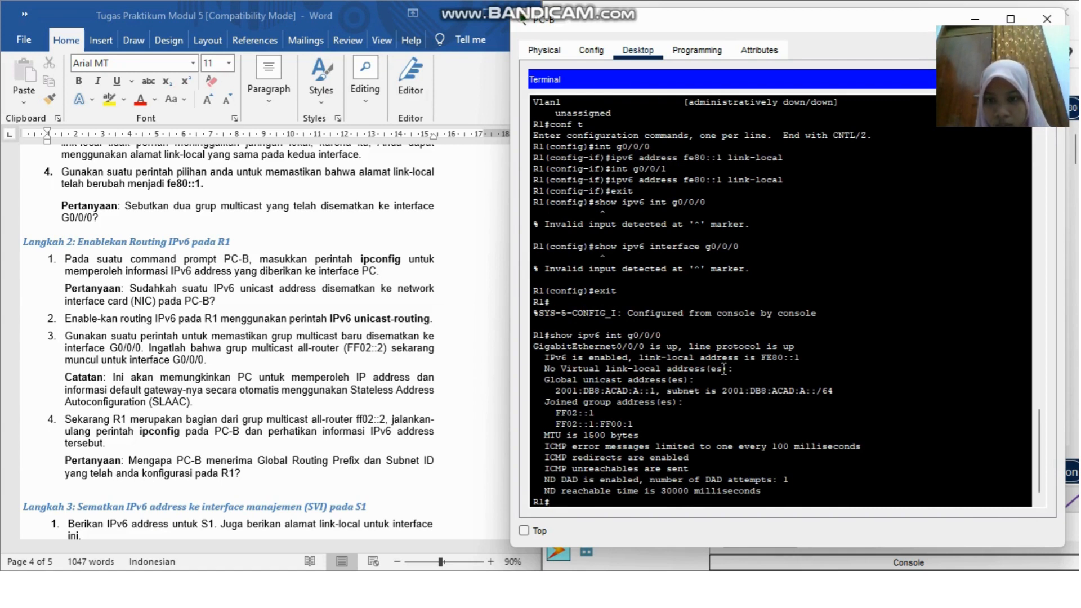
scroll(724, 369, down, 1)
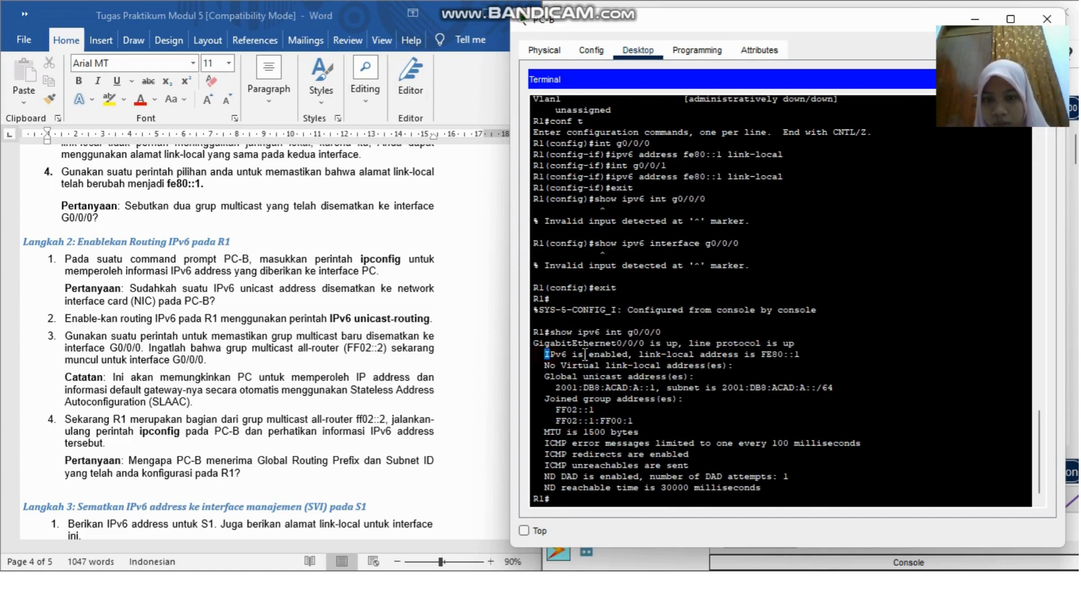
drag(544, 354, 798, 352)
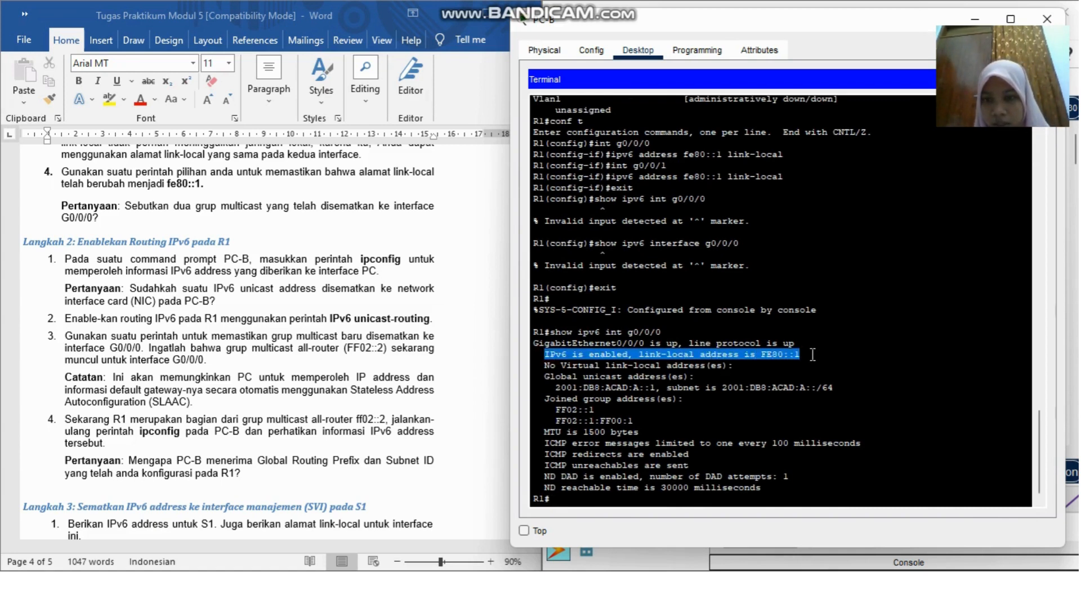
click(767, 358)
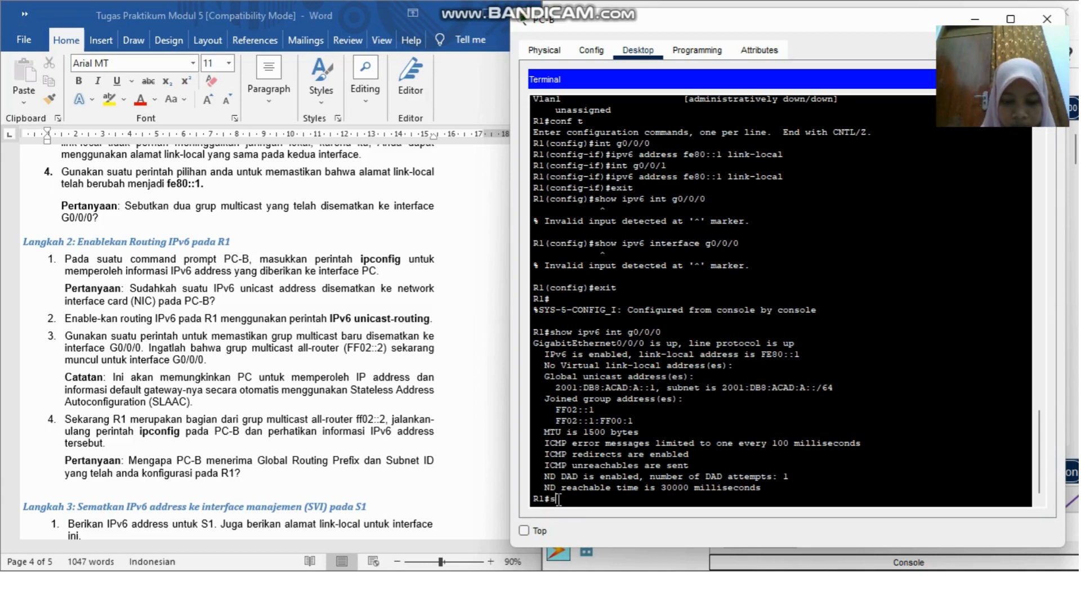
Run show ipv6 int g0/0/1 on R1 and check that interface's link-local address
text(how ipv6)
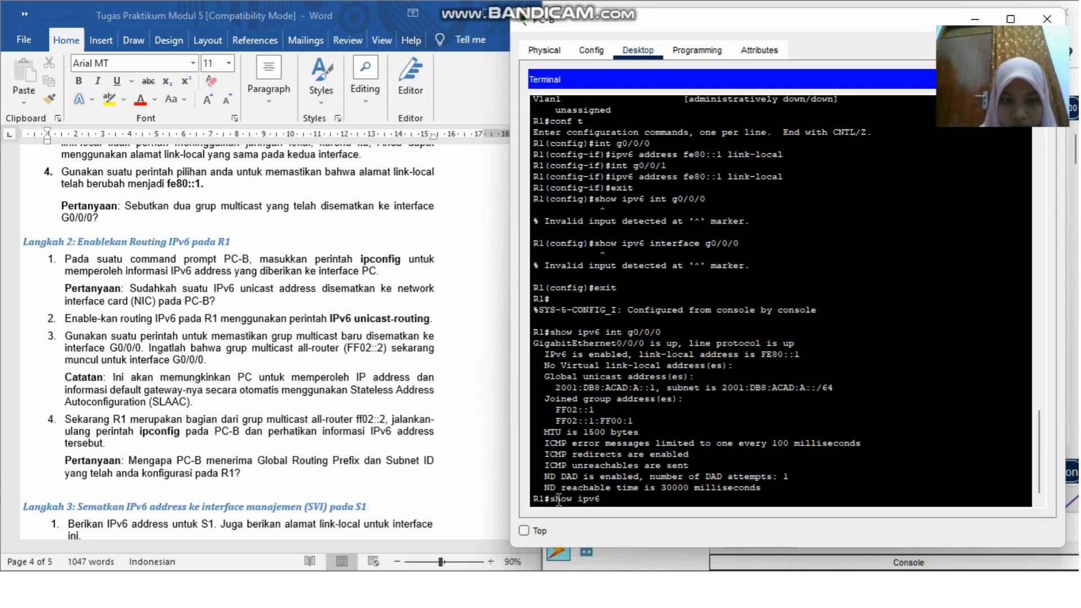
text( int g)
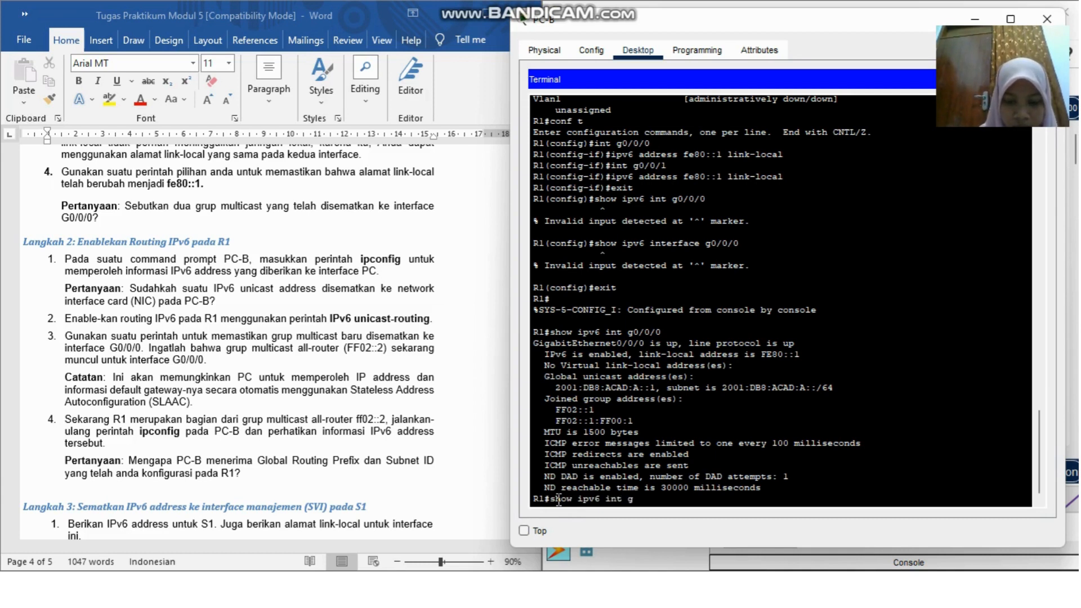
text(0/0/0)
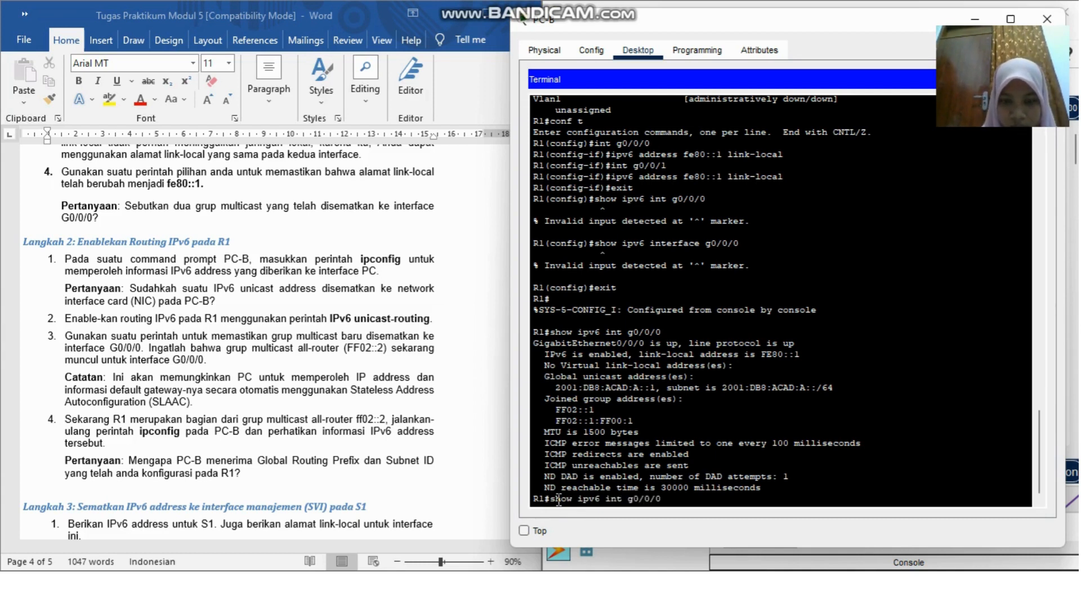
key(BackSpace)
text(1)
key(Return)
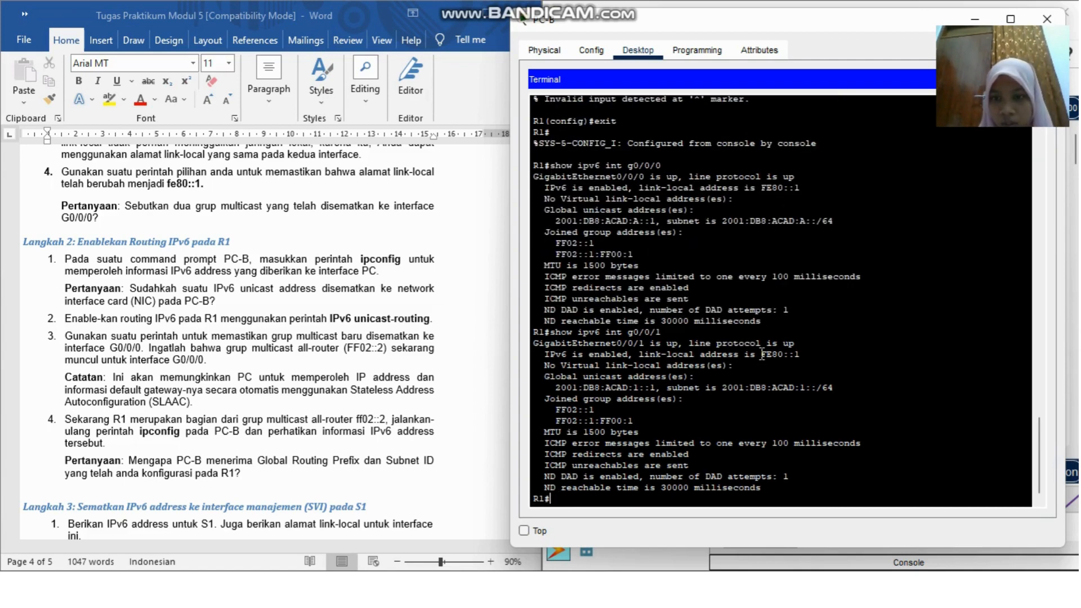
drag(761, 355, 803, 354)
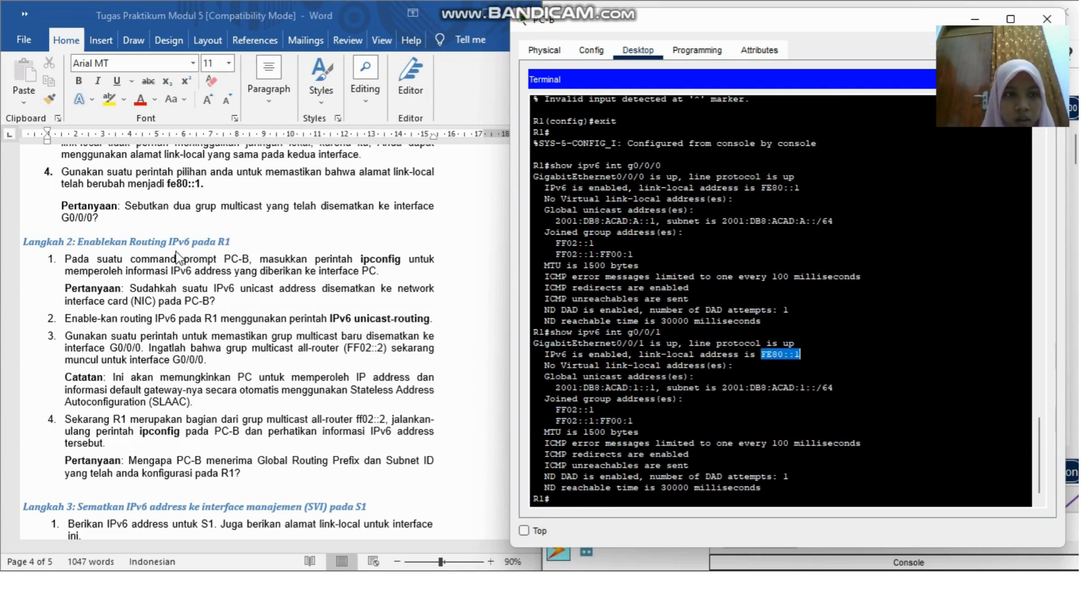
Read the guide's question on G0/0/0's two multicast groups and examine the joined group addresses in the g0/0/0 output
scroll(177, 251, down, 1)
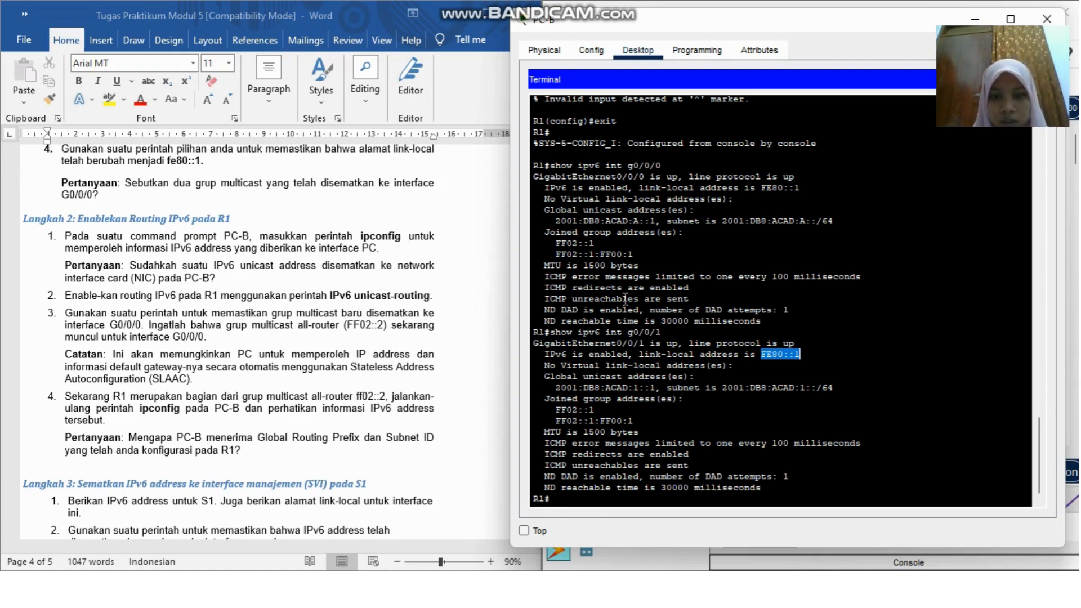
scroll(580, 264, up, 1)
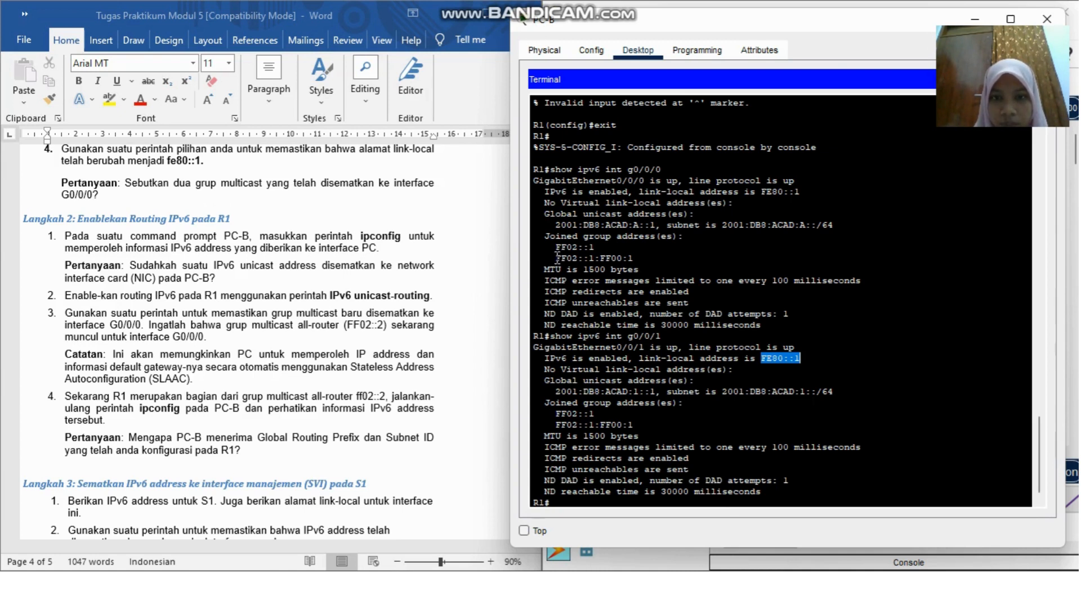
drag(555, 258, 637, 257)
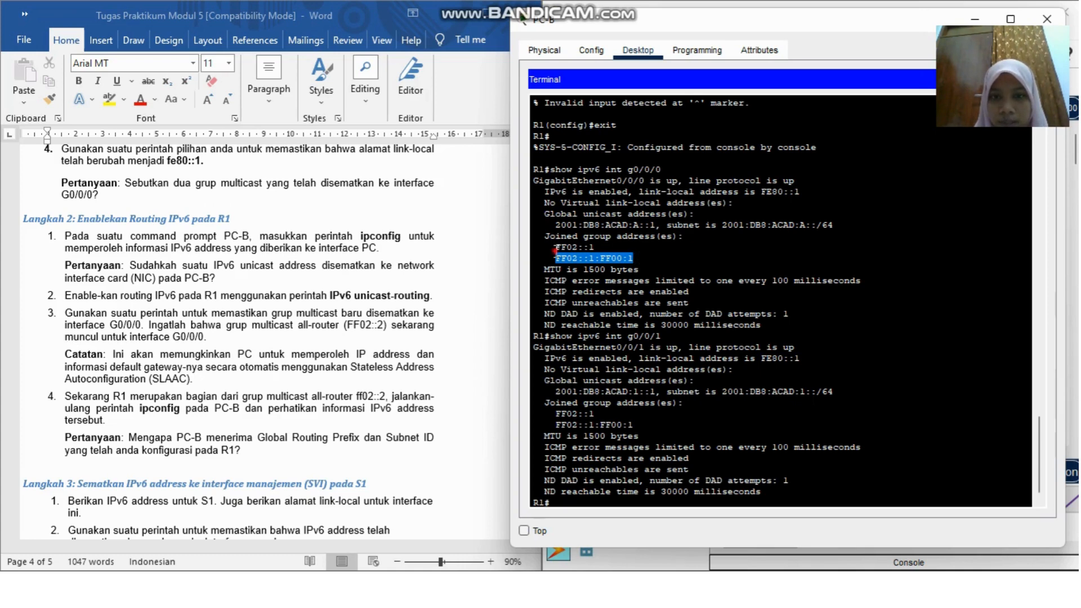
drag(555, 246, 589, 258)
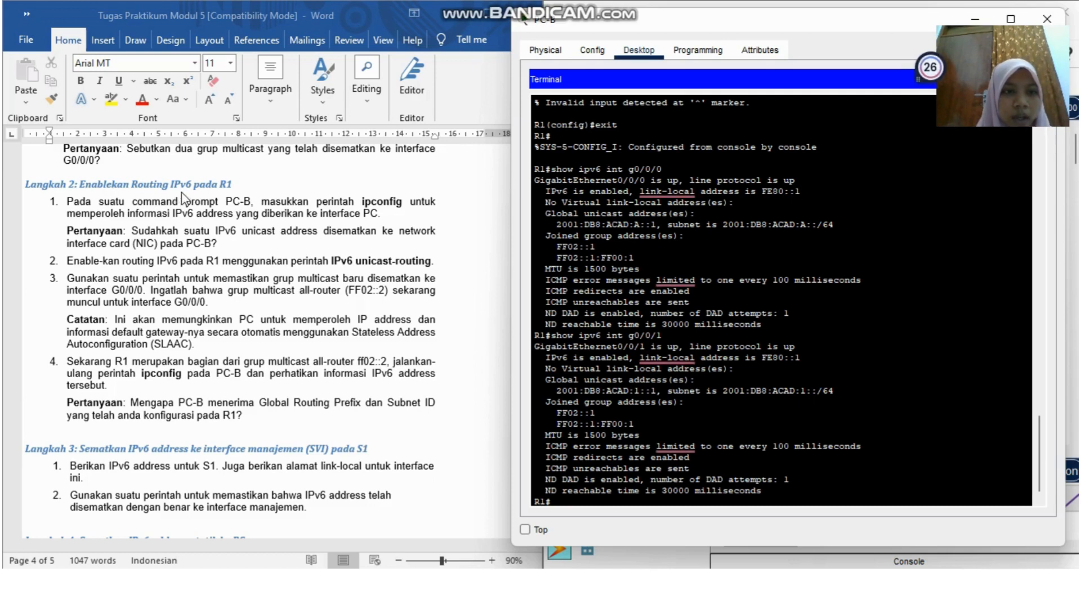
Read item 1 of the guide's Langkah 2, replace PC-B's terminal with its Command Prompt and run ipconfig
scroll(169, 200, down, 1)
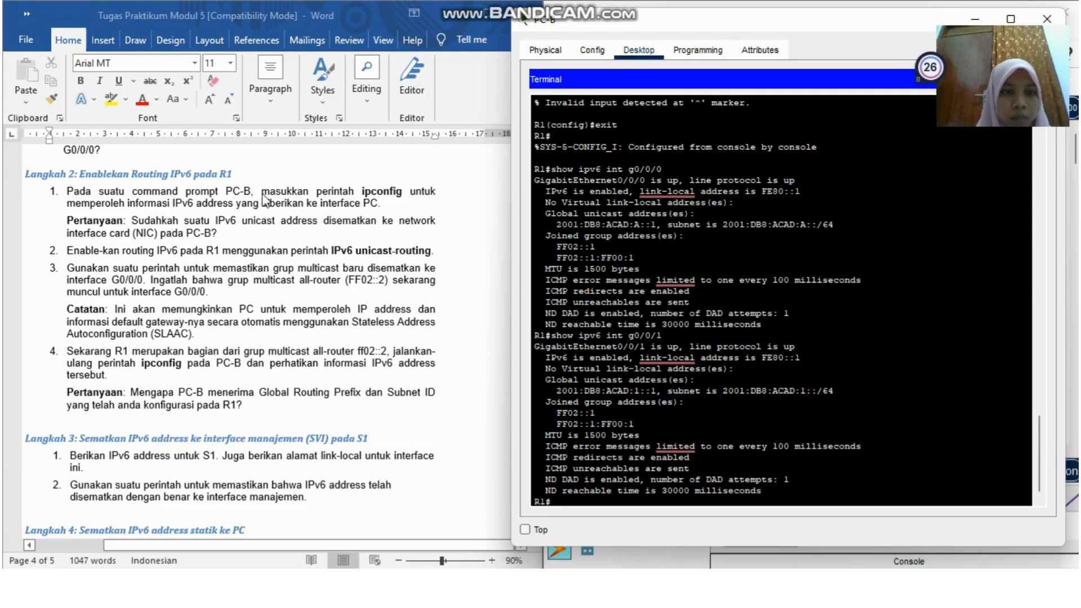
scroll(263, 200, down, 1)
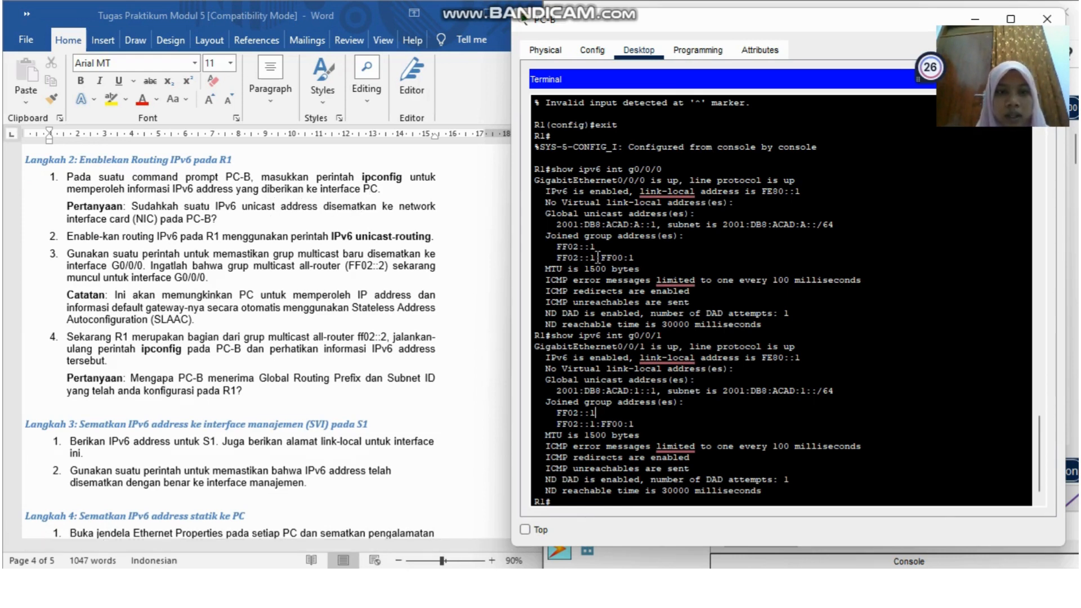
scroll(597, 243, down, 1)
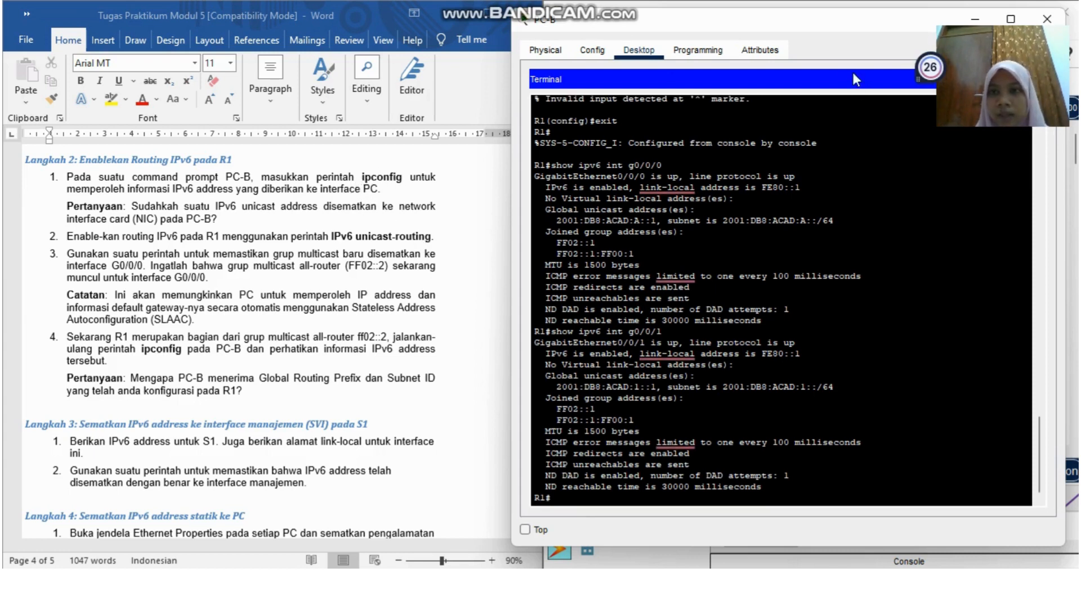
drag(844, 25, 713, 47)
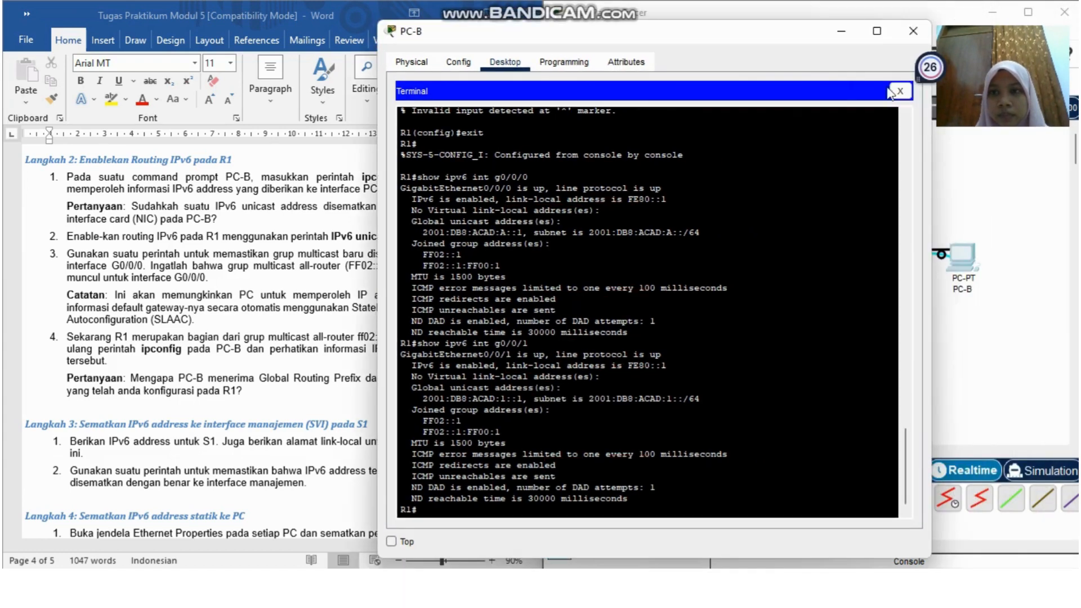
click(892, 90)
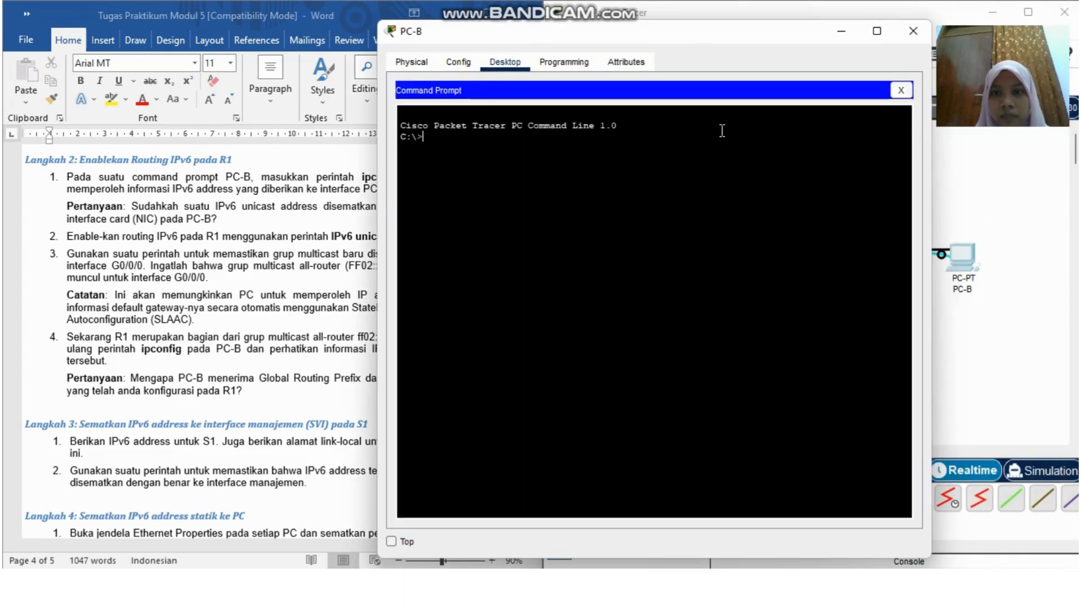
click(724, 131)
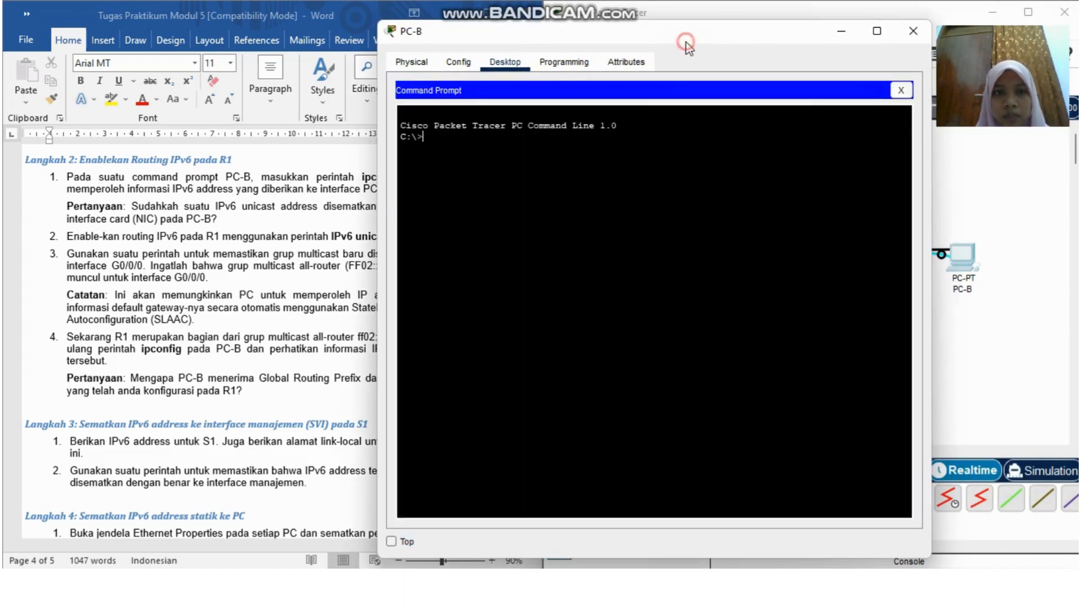
drag(685, 35, 790, 32)
text(ip)
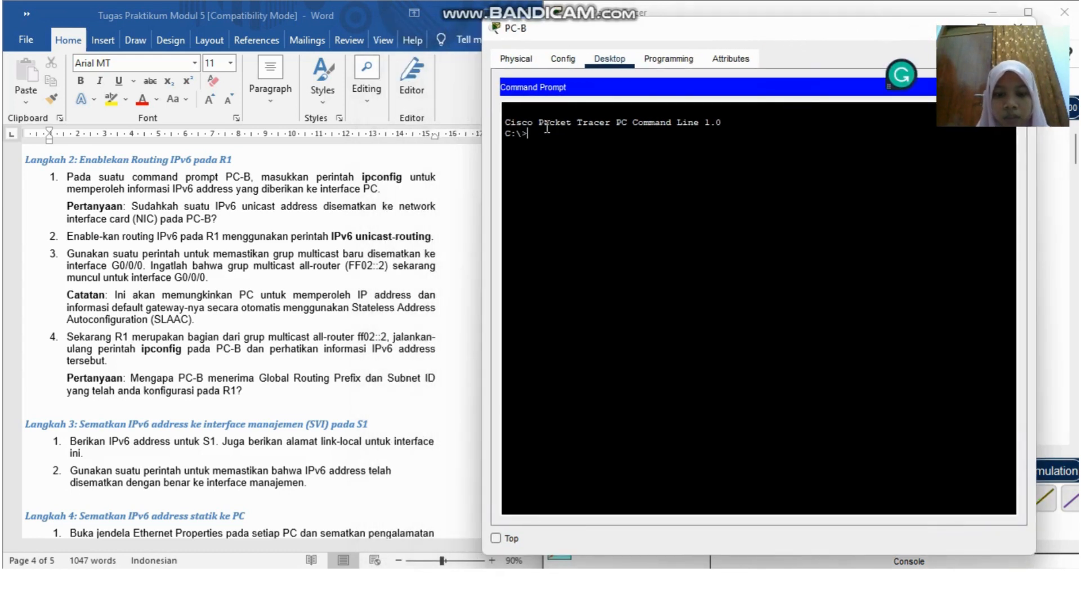
text(config)
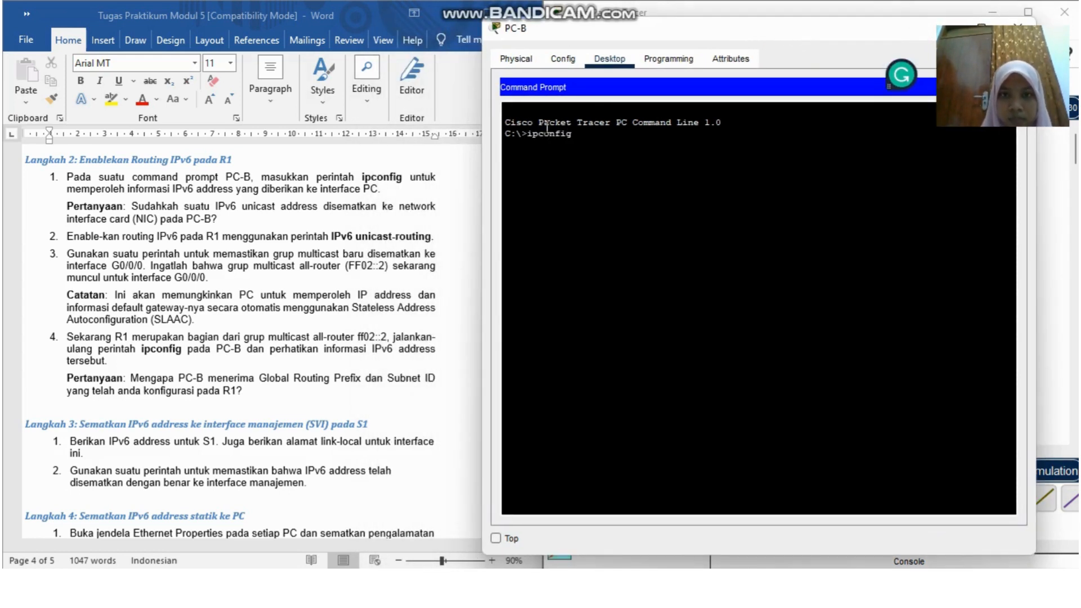
key(Return)
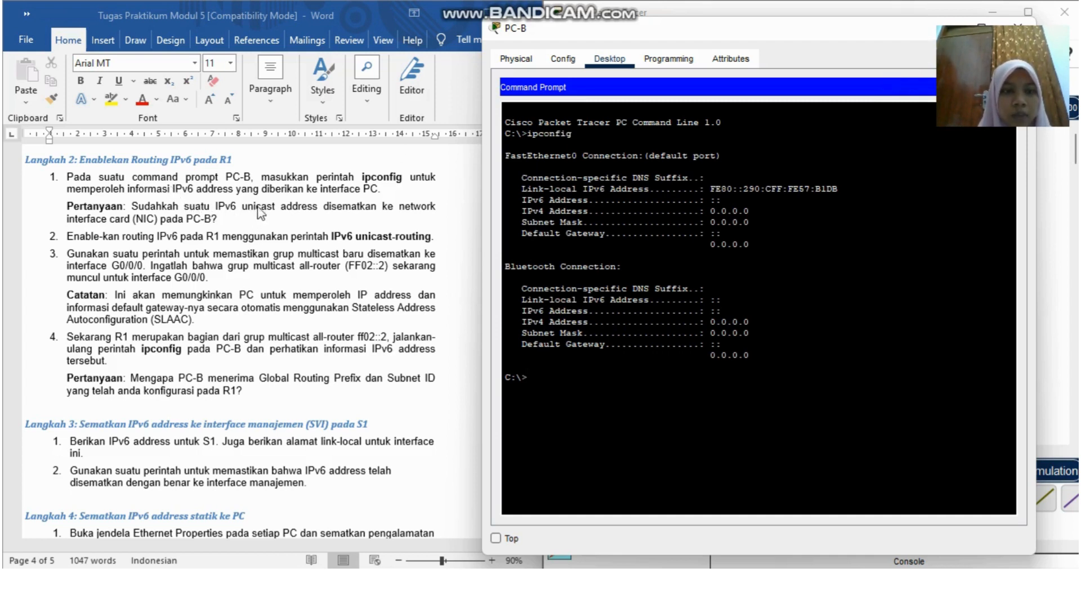
Examine the IPv6 Address lines of PC-B's FastEthernet0 and Bluetooth connections to answer the guide's unicast address question
scroll(289, 210, down, 1)
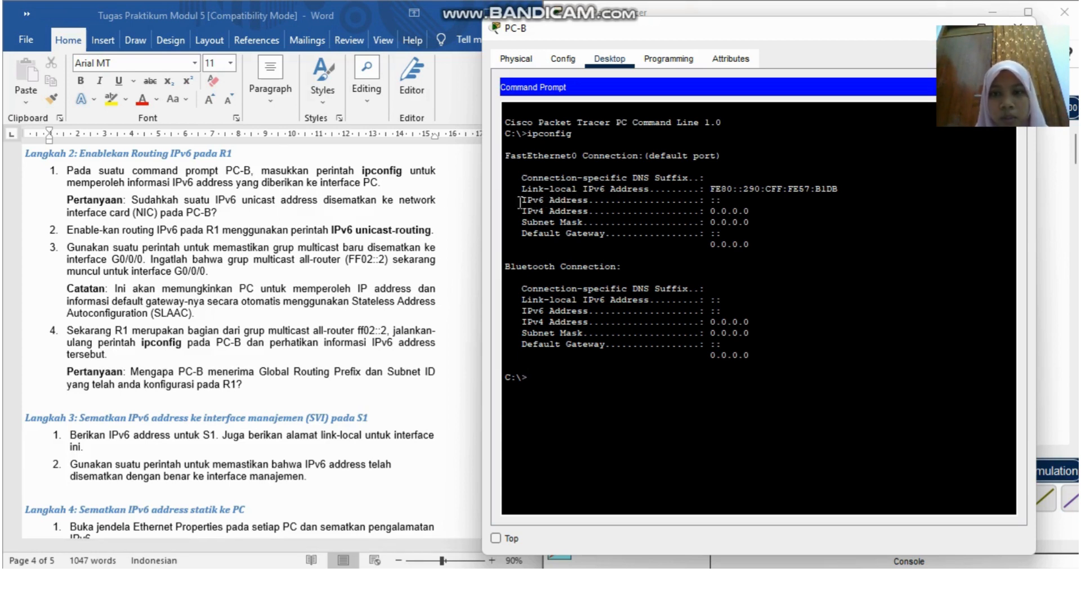
drag(517, 201, 744, 195)
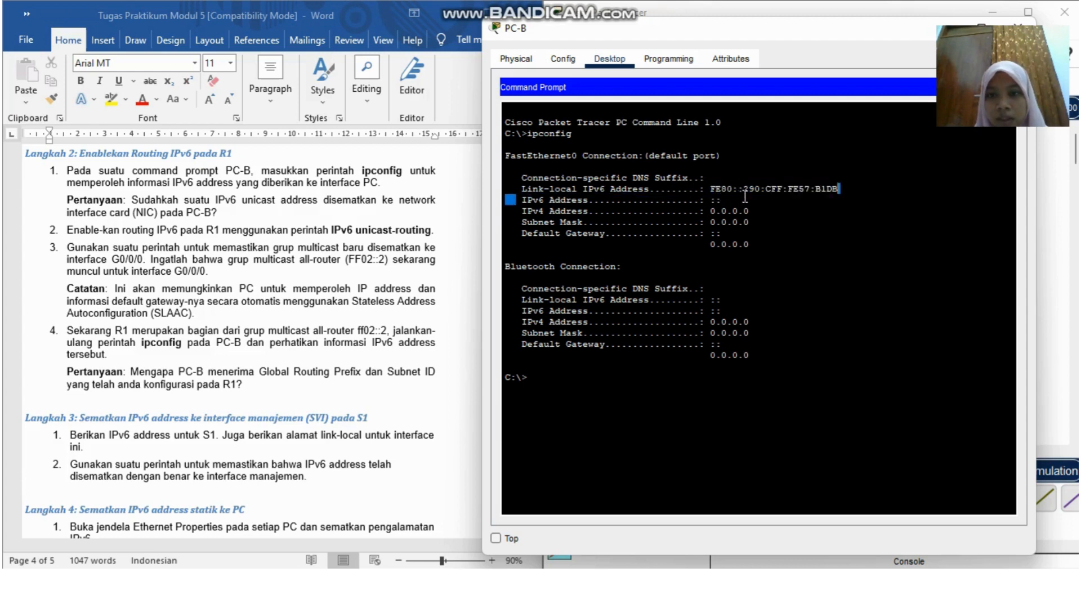
drag(553, 310, 749, 308)
click(748, 307)
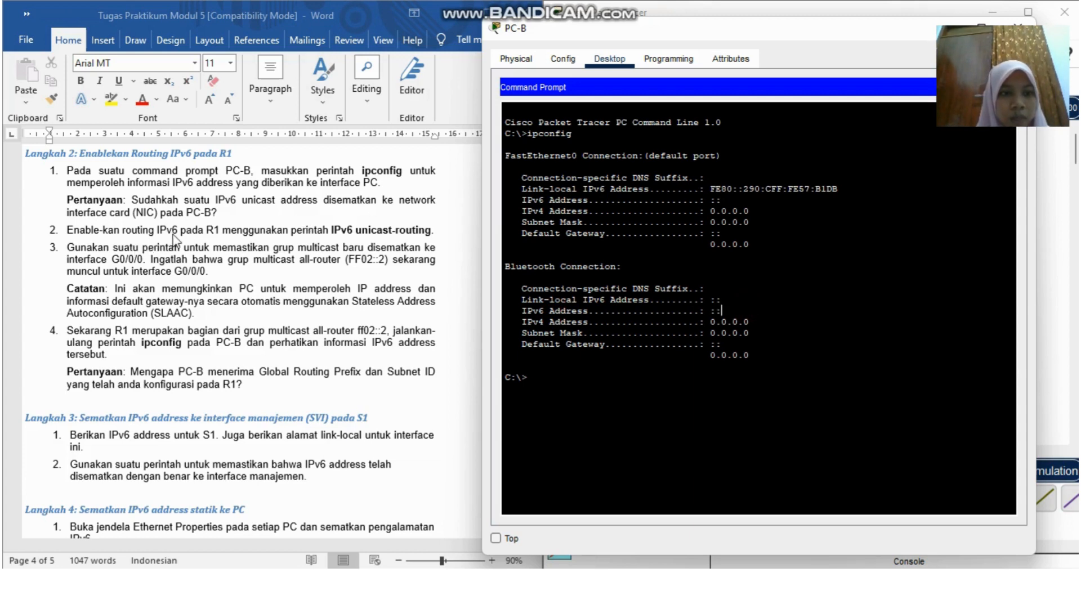
Read the guide's items on enabling IPv6 routing, close the Command Prompt and reopen PC-B's terminal session to R1 with the default port settings
scroll(214, 242, down, 2)
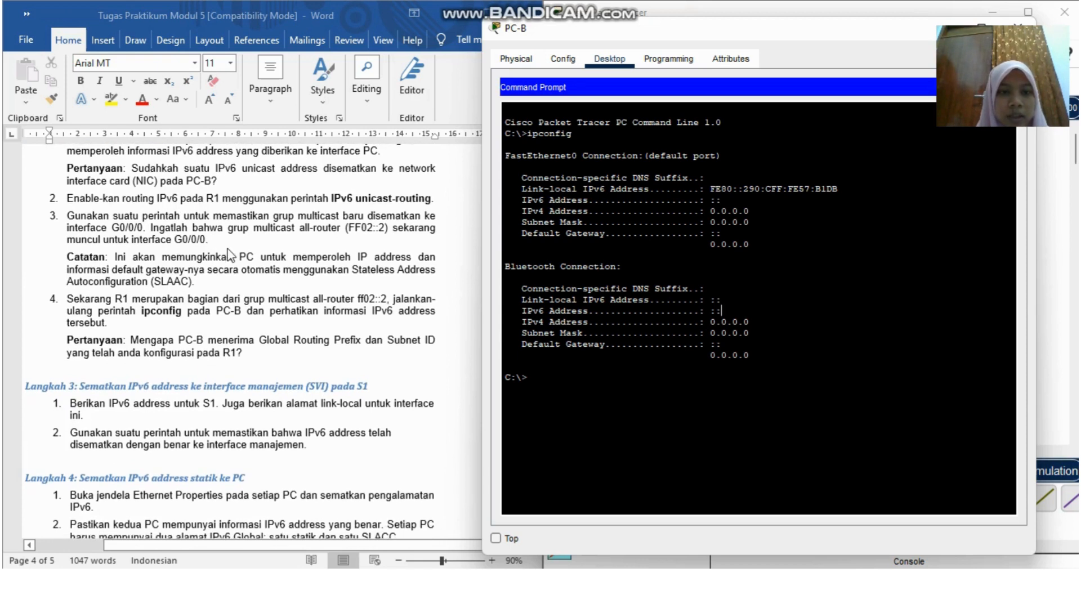
scroll(228, 251, down, 1)
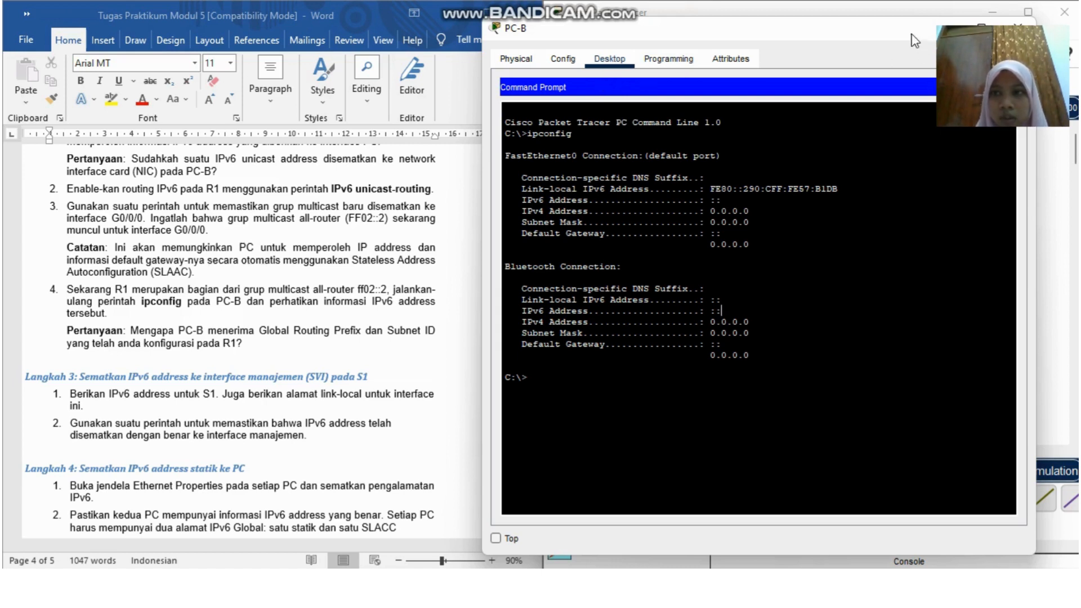
drag(903, 33, 805, 19)
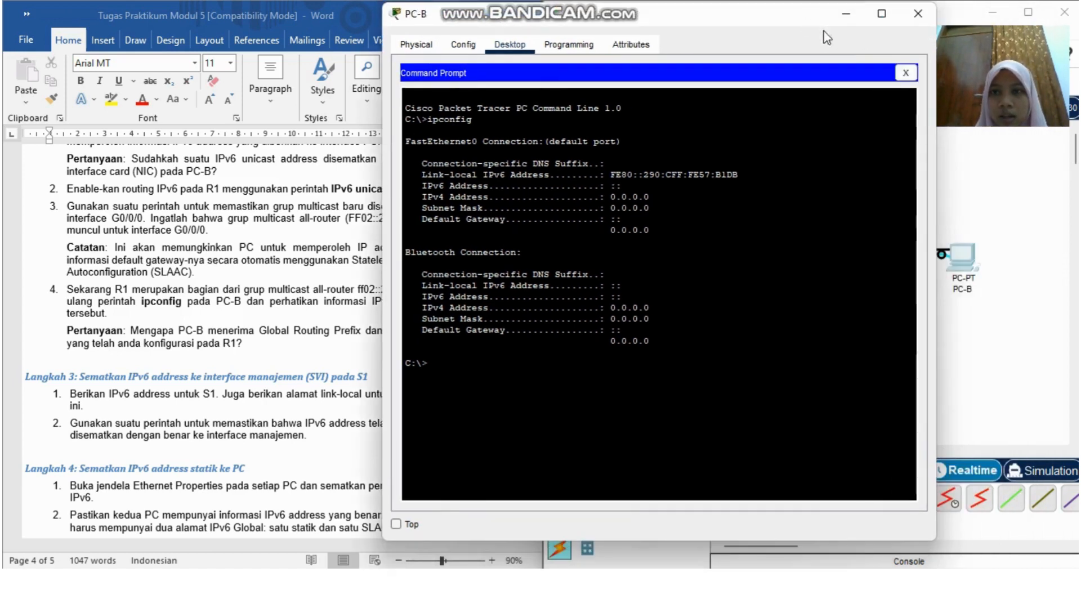
click(906, 69)
click(661, 148)
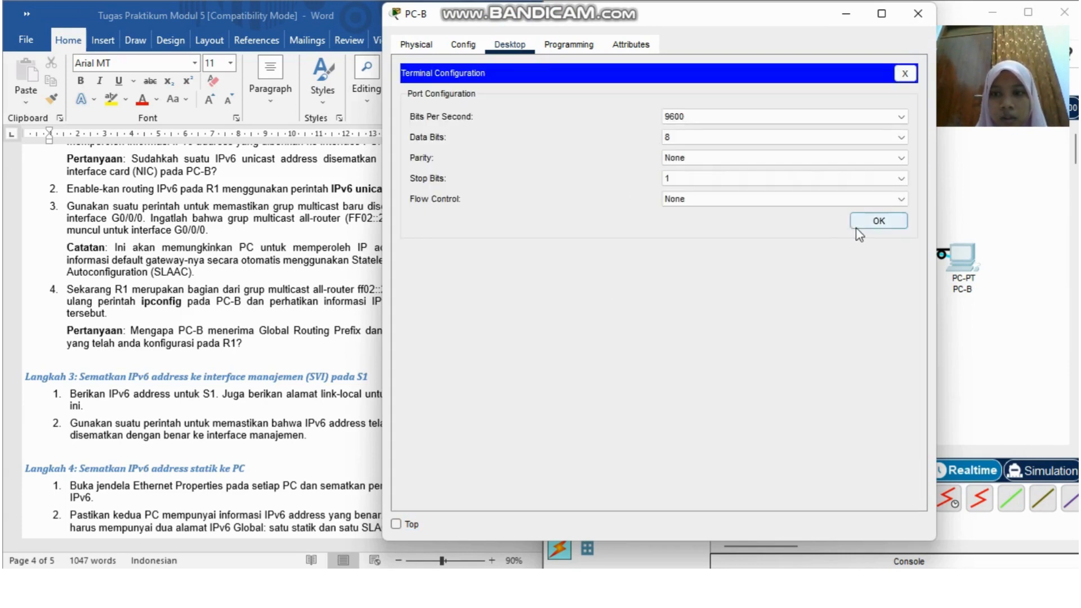
click(879, 220)
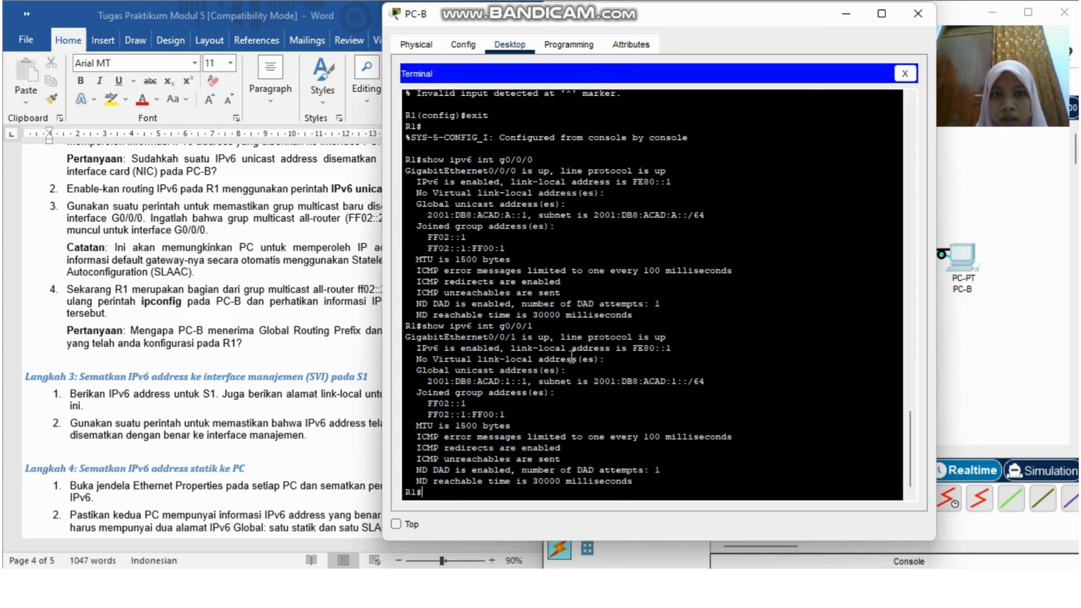
Enter R1's global configuration mode from PC-B's terminal and enable IPv6 routing with ipv6 unicast-routing
drag(731, 17, 770, 23)
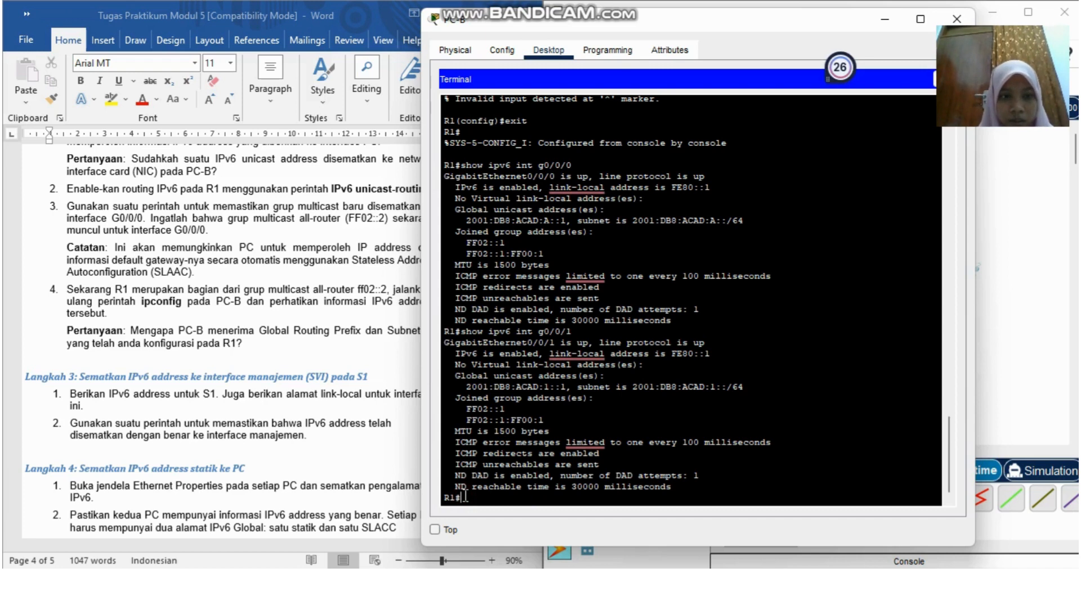
text(o)
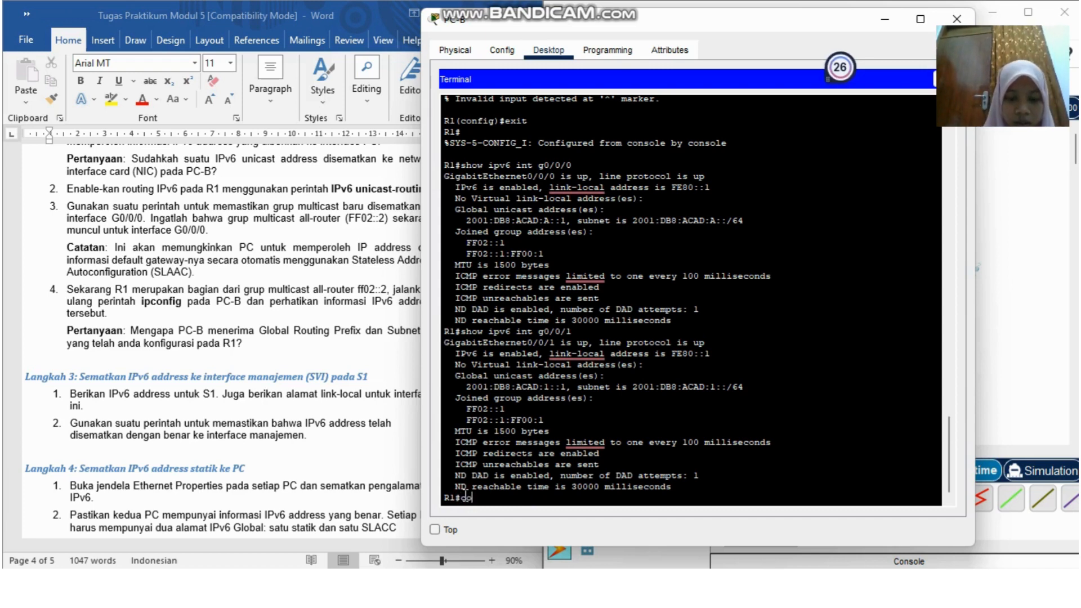
text(nf t)
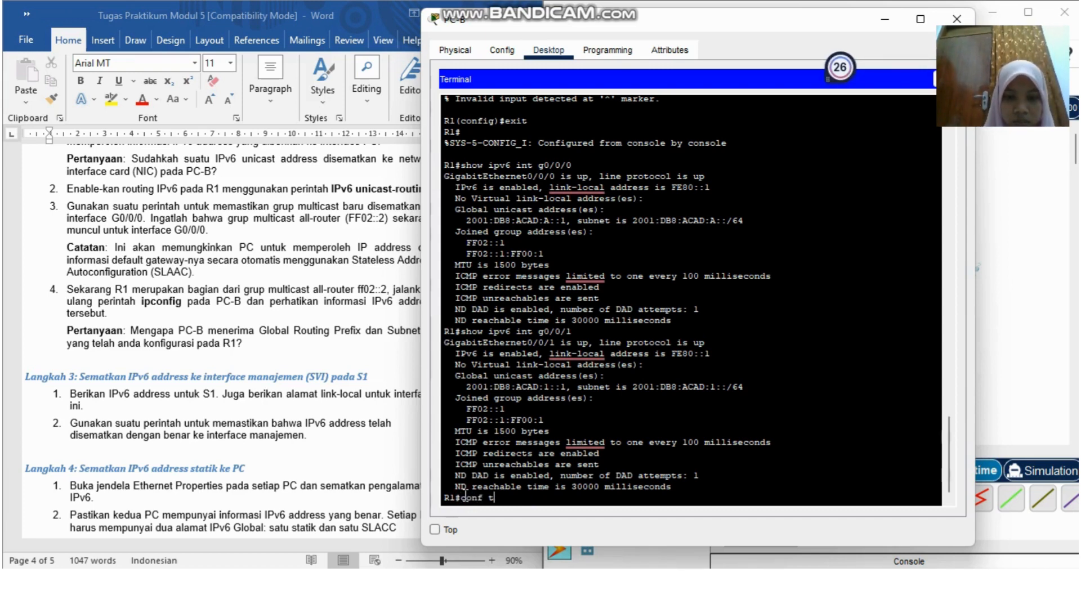
key(Return)
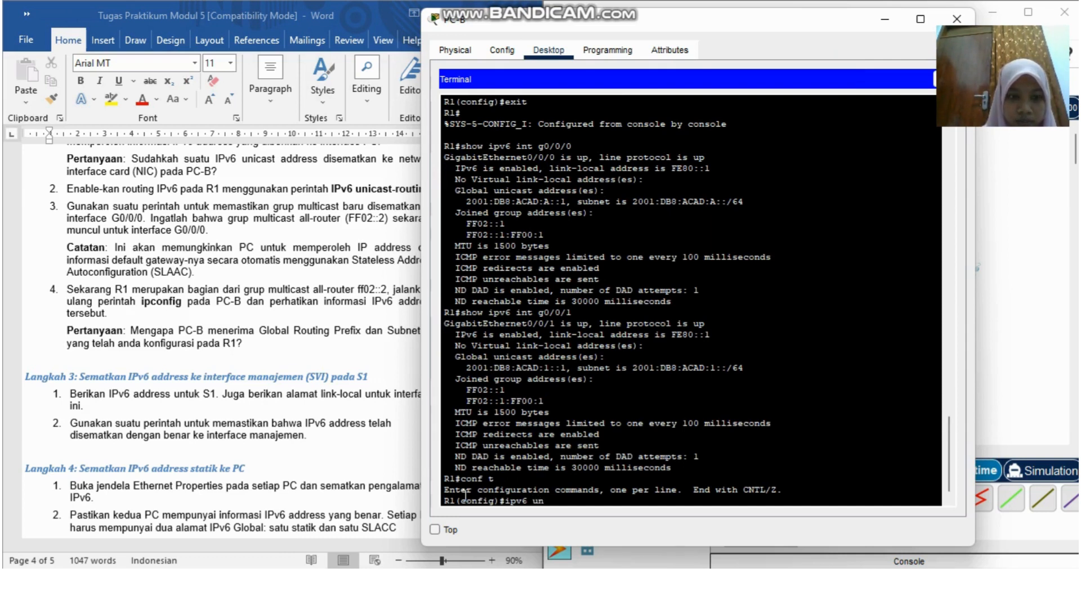
text(icast-)
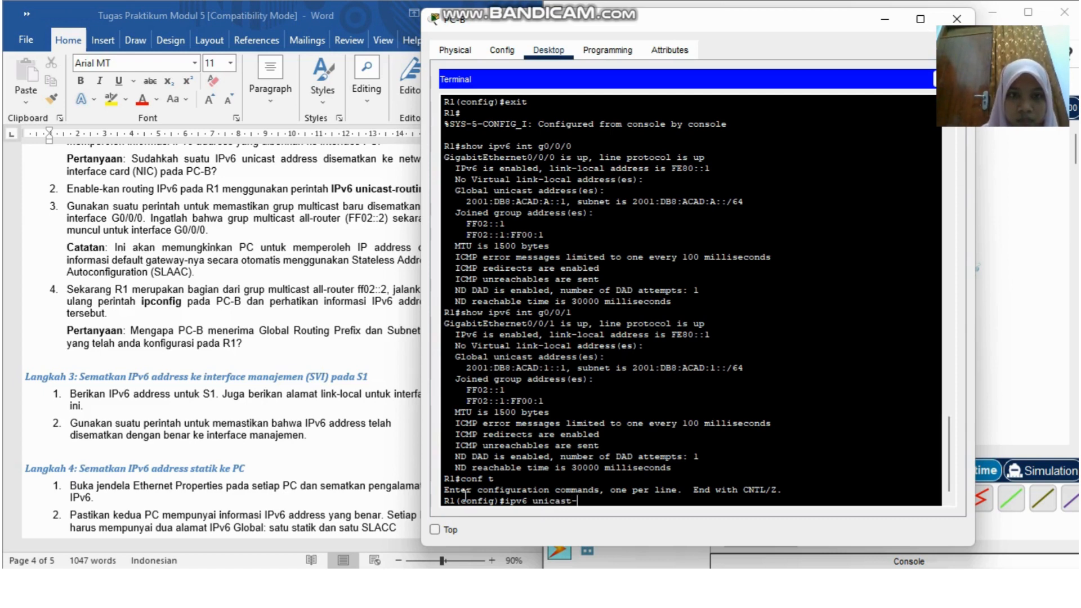
text(rou)
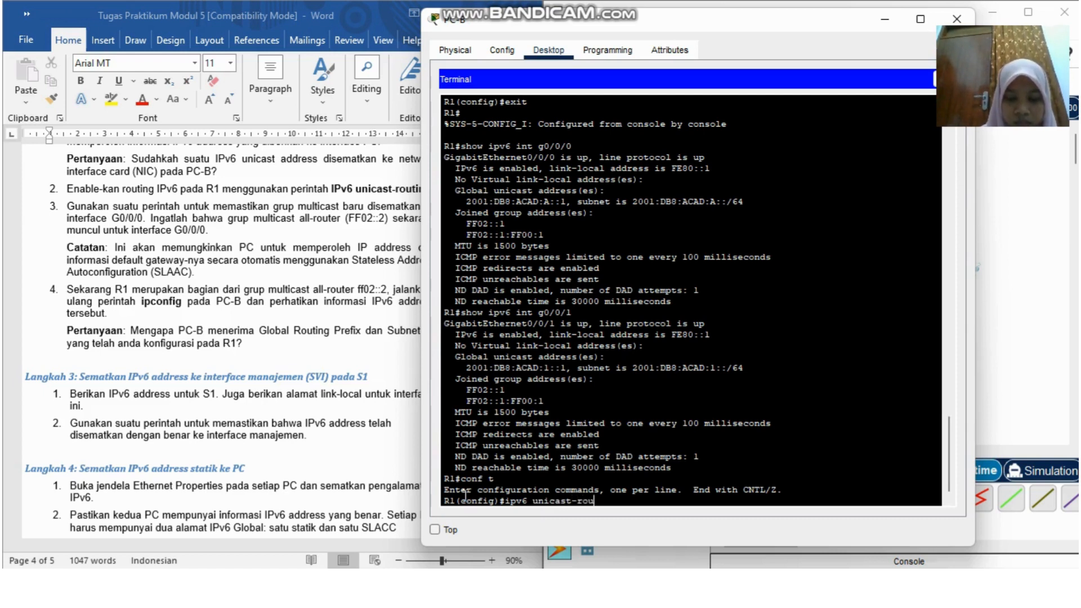
text(ting)
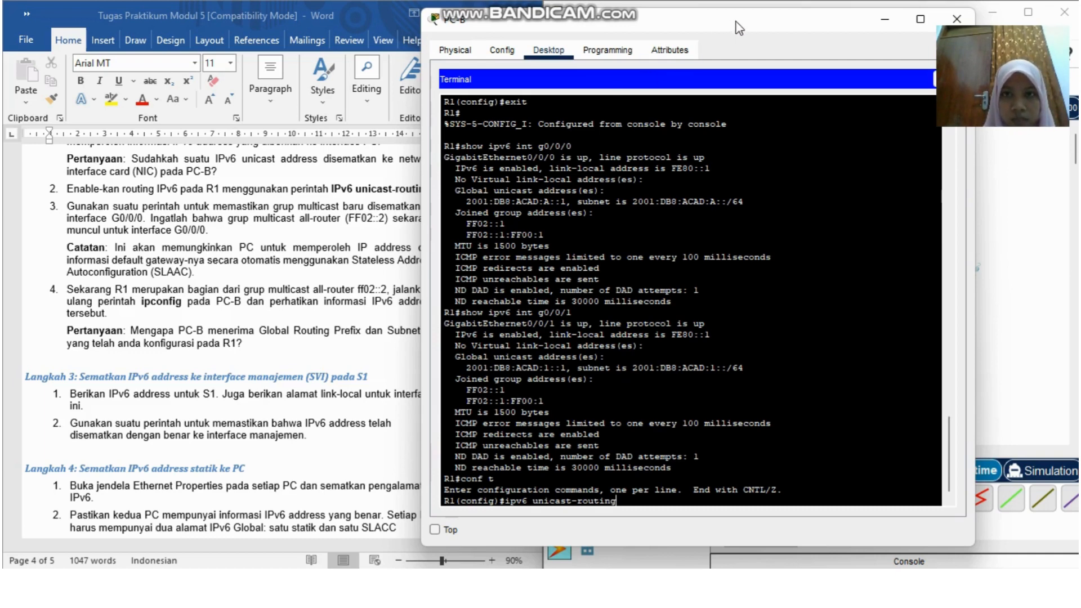
drag(739, 27, 770, 27)
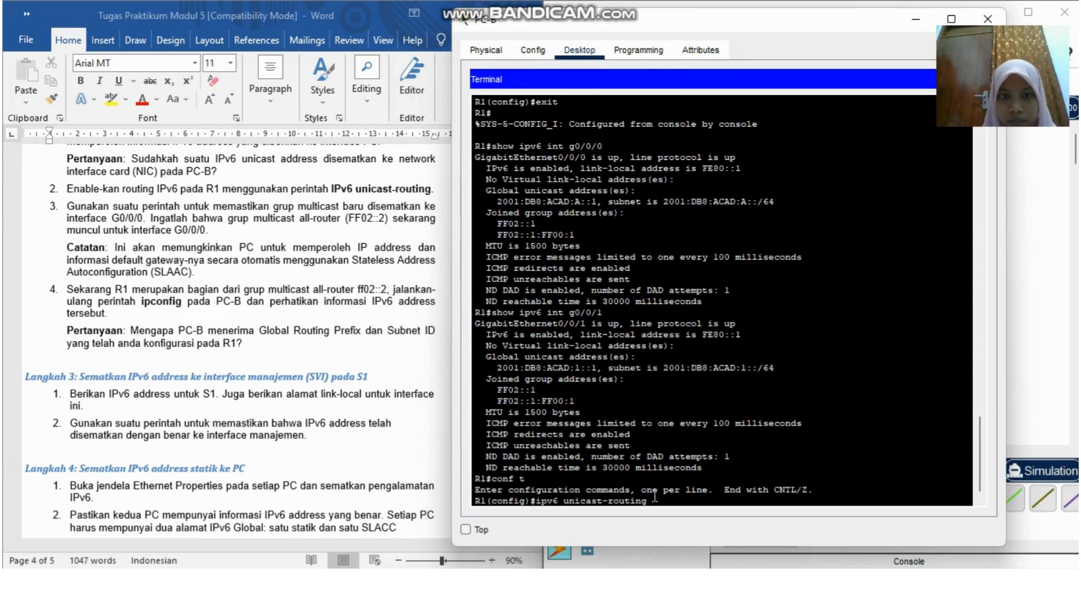
key(Return)
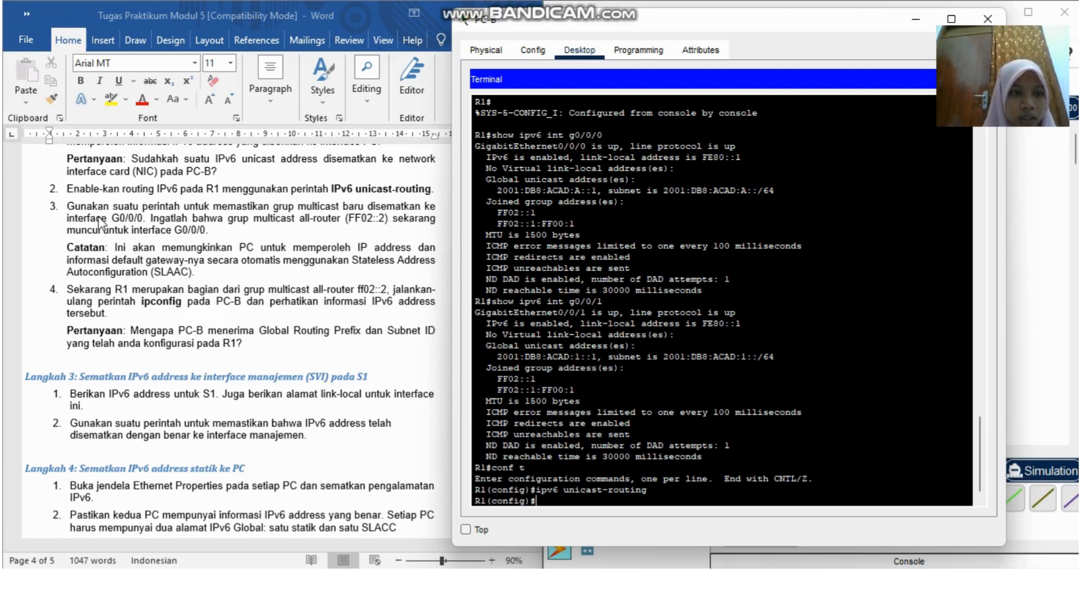
Read item 3 of the guide and its SLAAC note about verifying the all-router multicast group on G0/0/0
scroll(101, 222, down, 1)
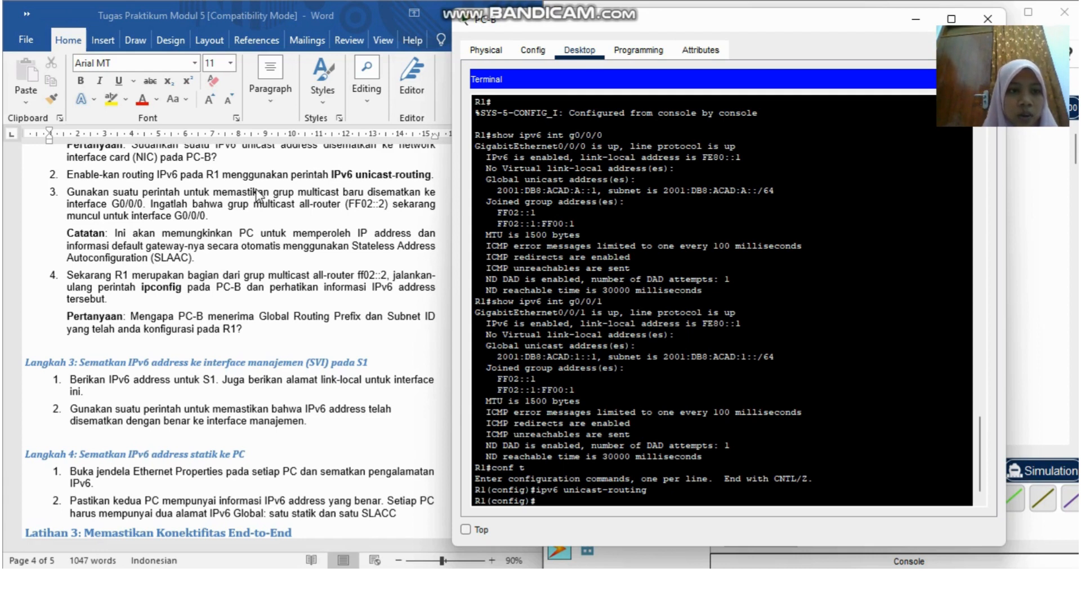
scroll(259, 195, down, 1)
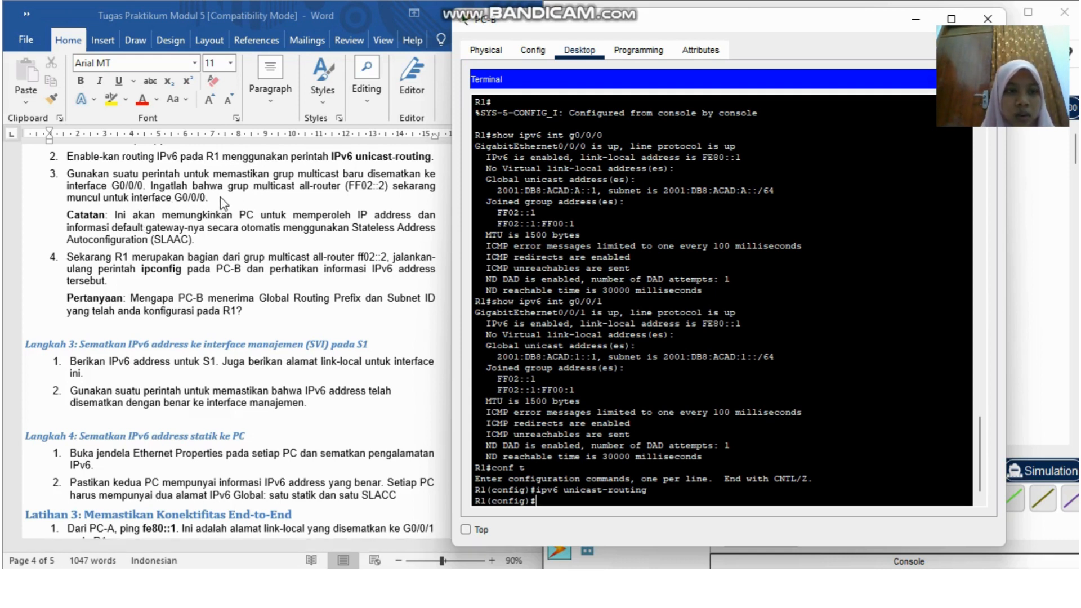
scroll(236, 202, down, 1)
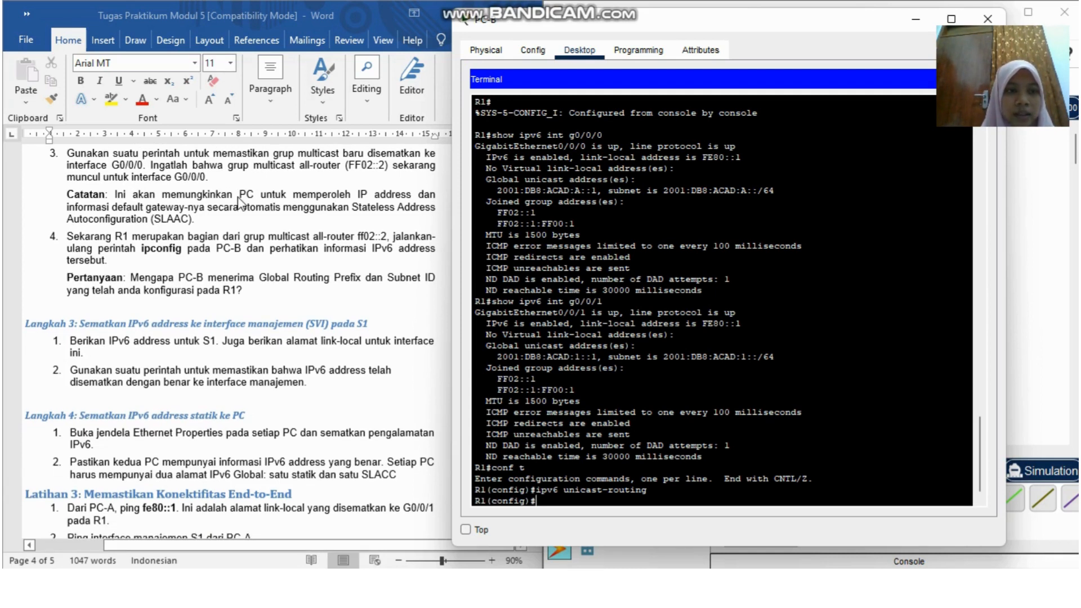
scroll(241, 201, down, 1)
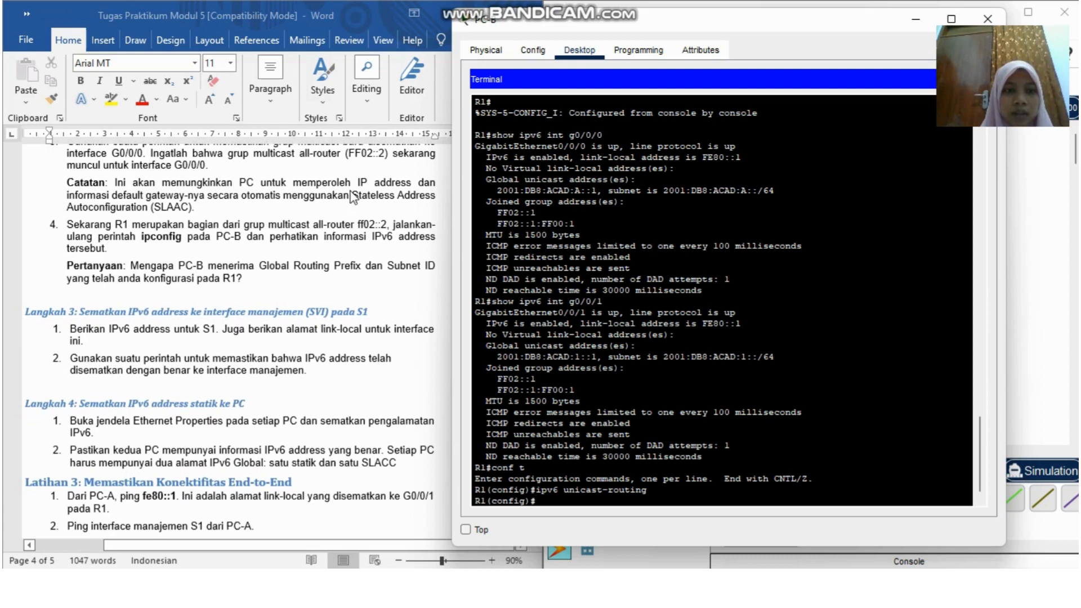
scroll(353, 197, down, 1)
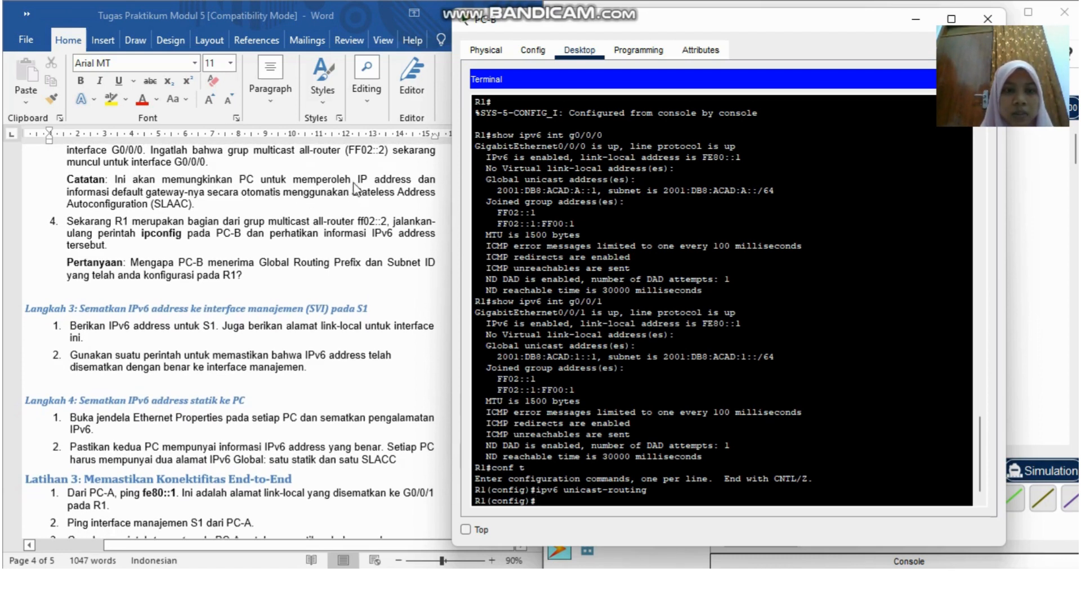
scroll(387, 204, down, 1)
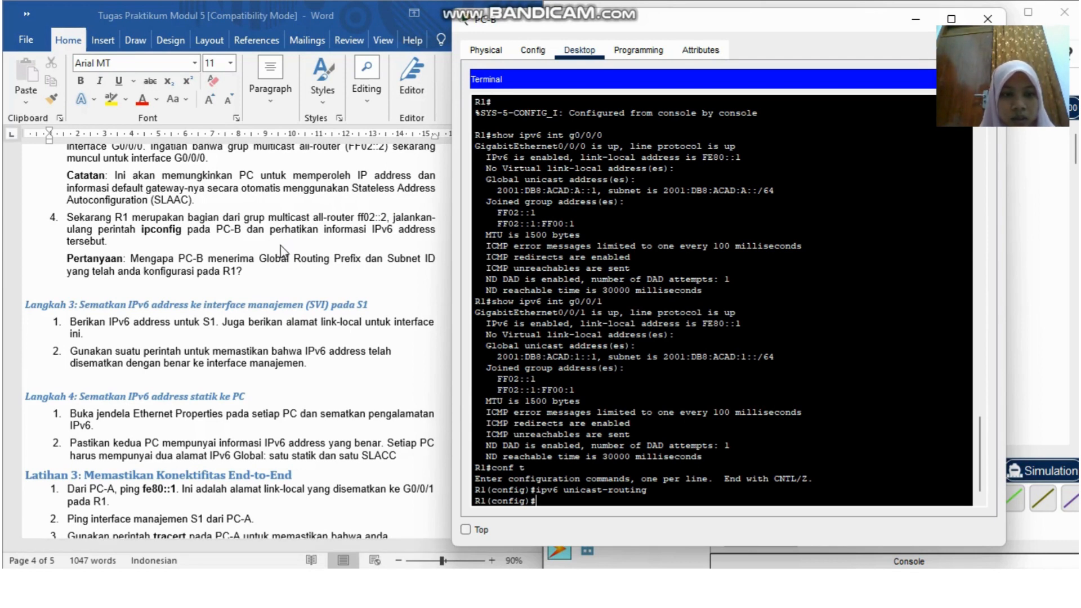
scroll(582, 371, down, 1)
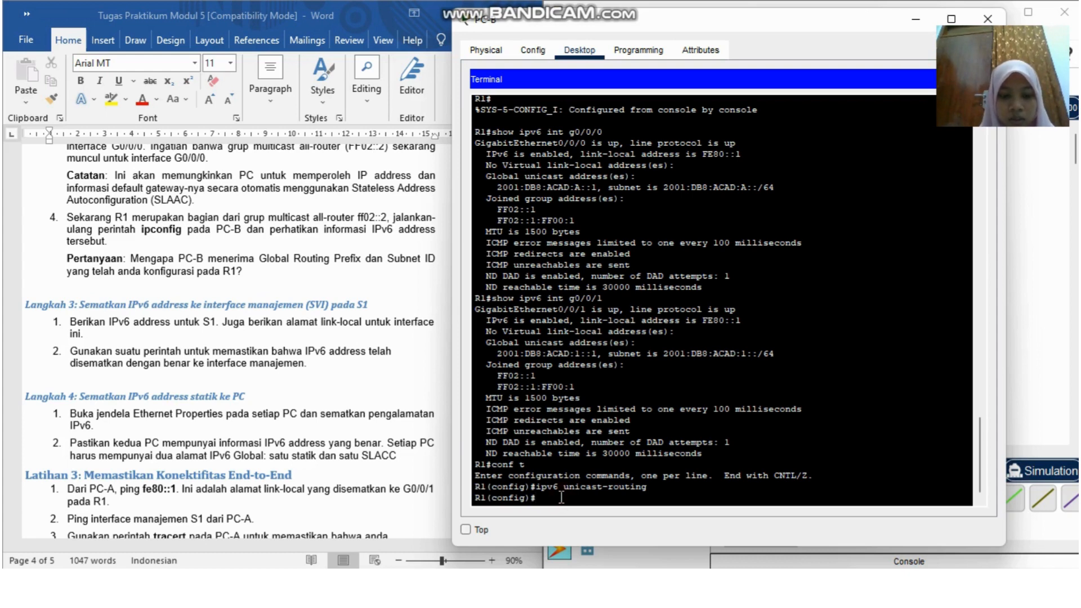
Leave R1's configuration mode and display the IPv6 details of interface g0/0/0 with show ipv6 interfac g0/0/0
text(x)
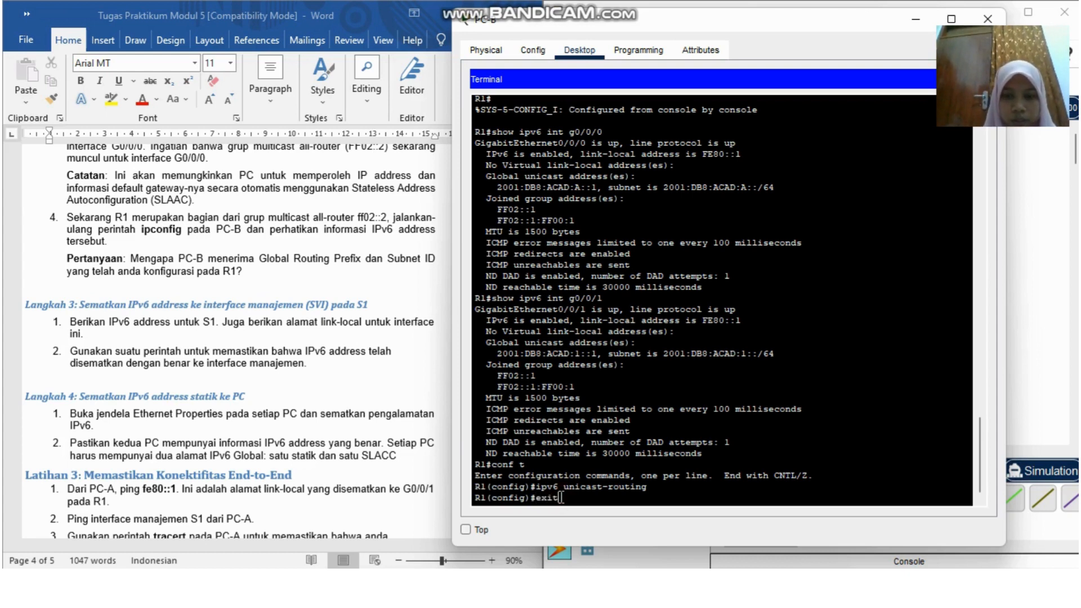
text(it)
key(Return)
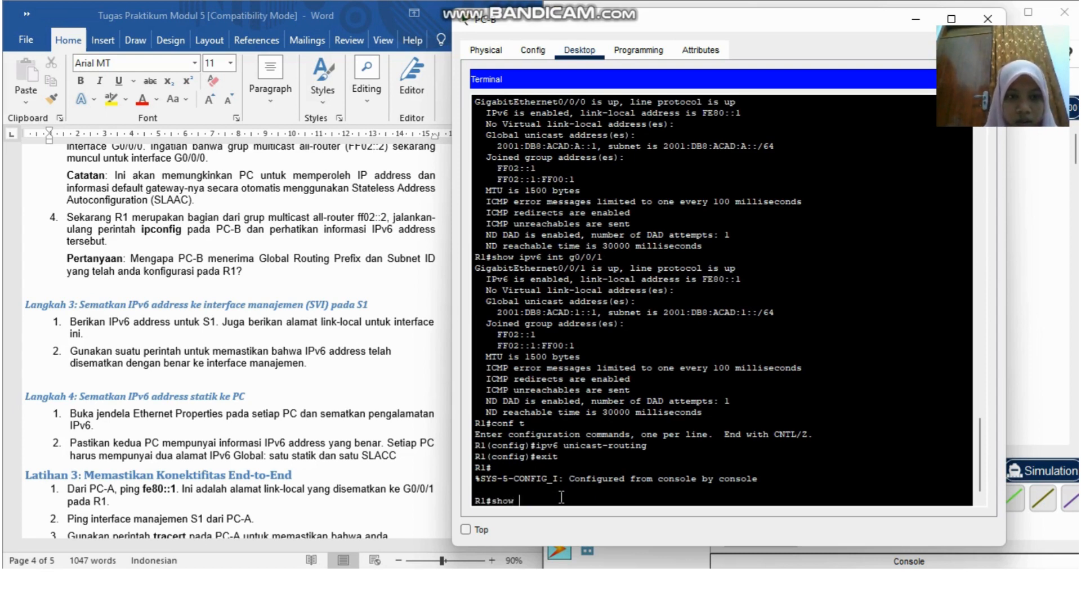
text(show ipv6)
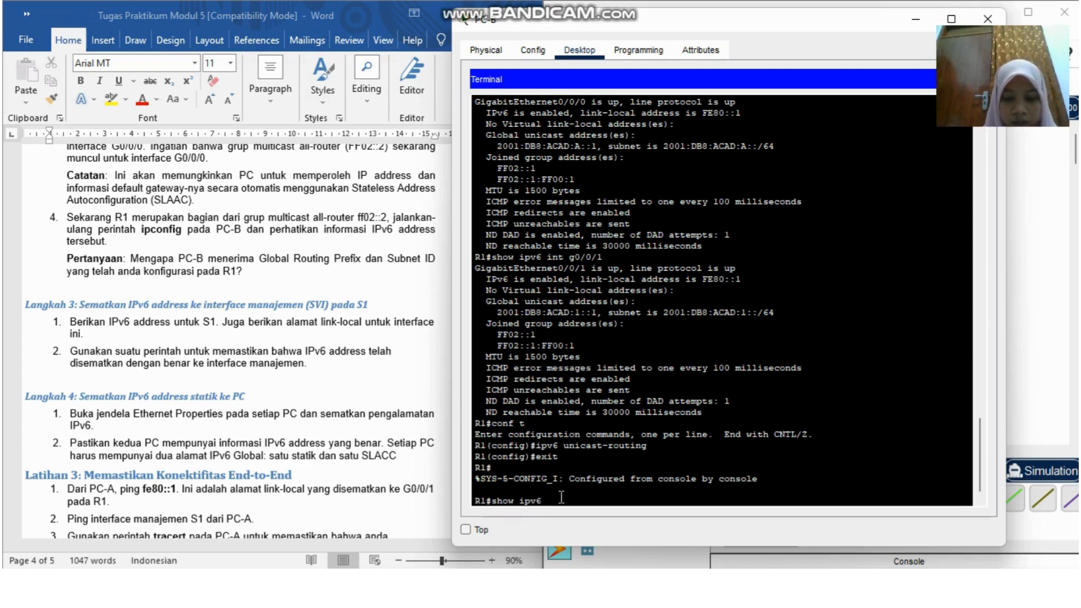
text( interfac)
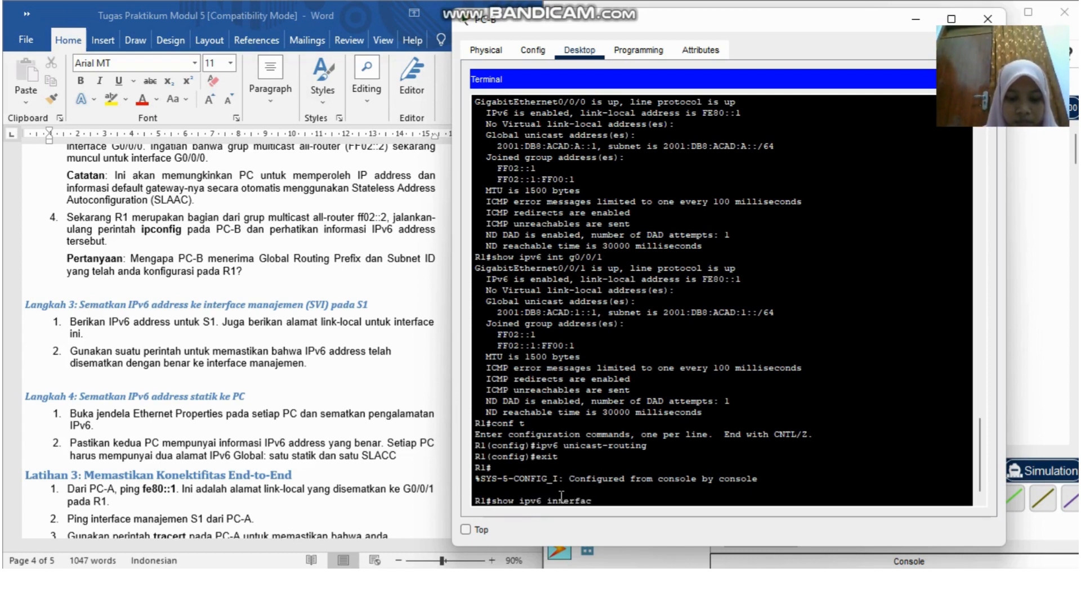
text( g0)
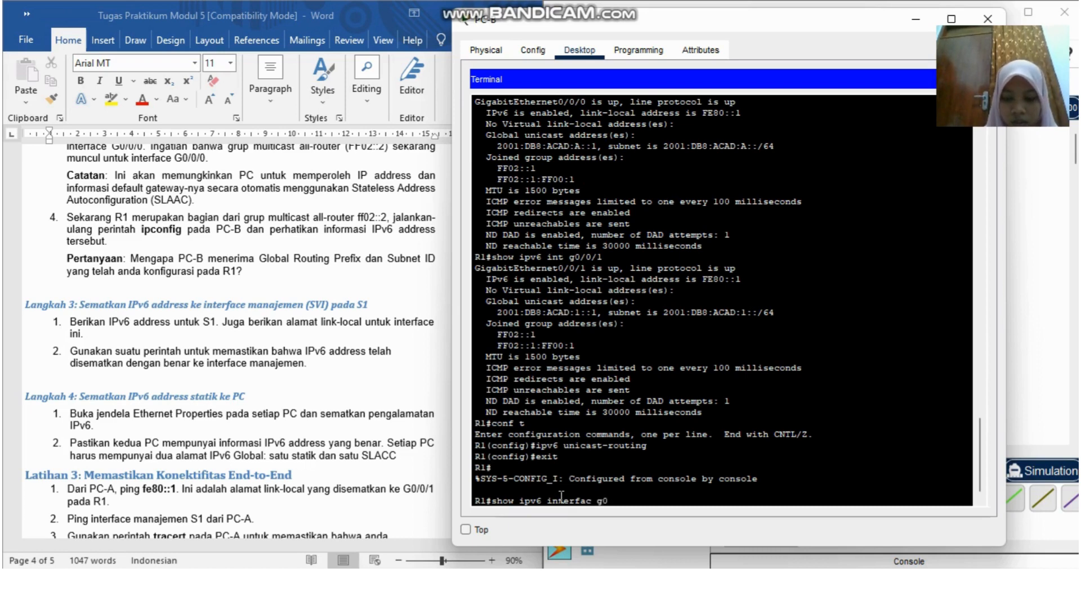
text(/0/0)
key(Return)
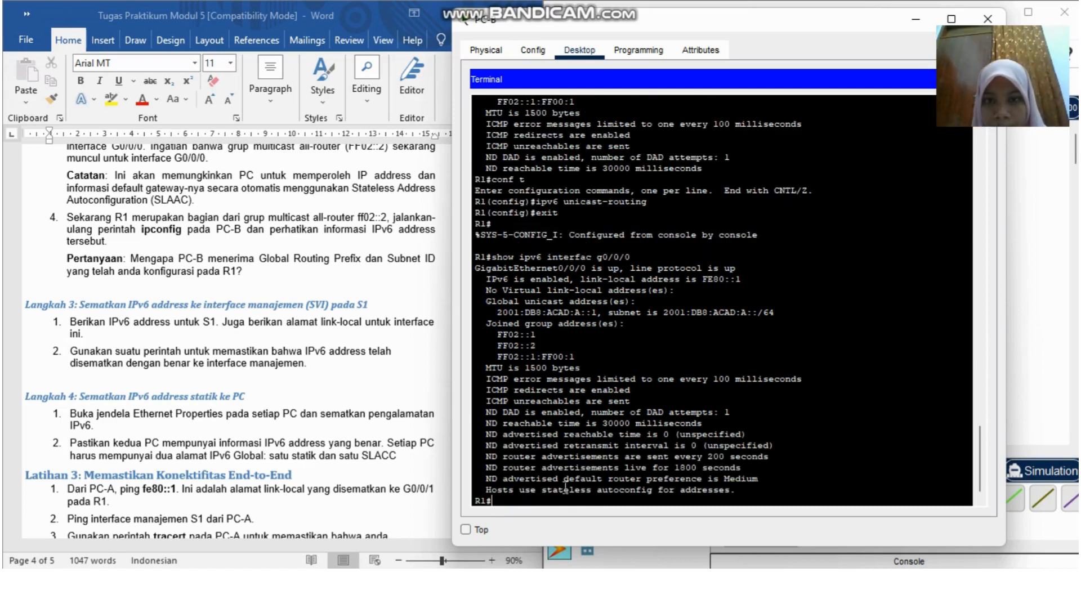
Check the joined group addresses in the g0/0/0 output for the all-router group FF02::2 named in the guide
scroll(566, 400, down, 1)
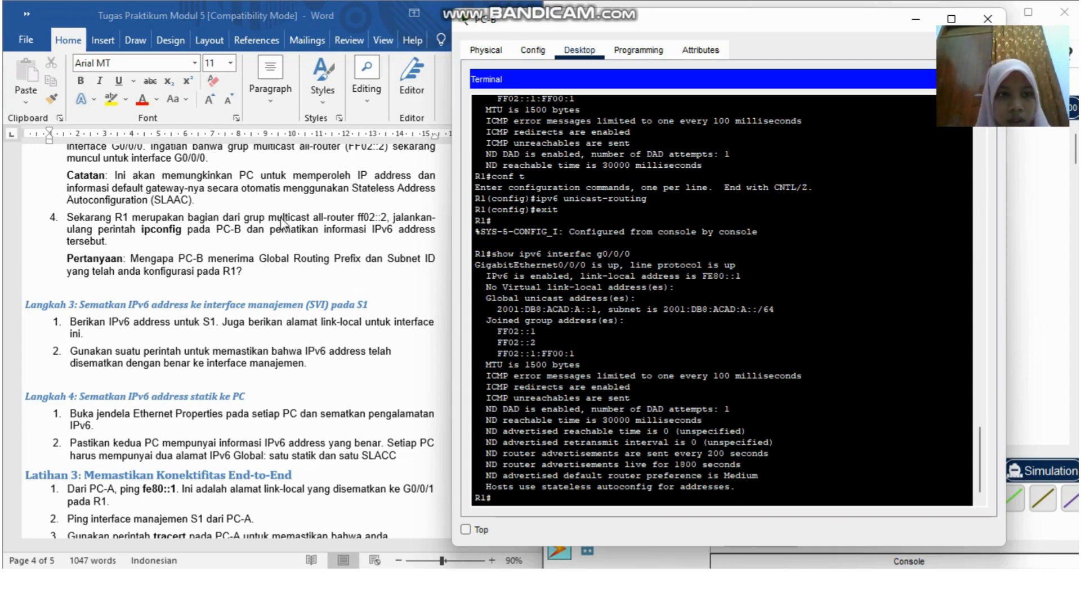
scroll(204, 189, up, 1)
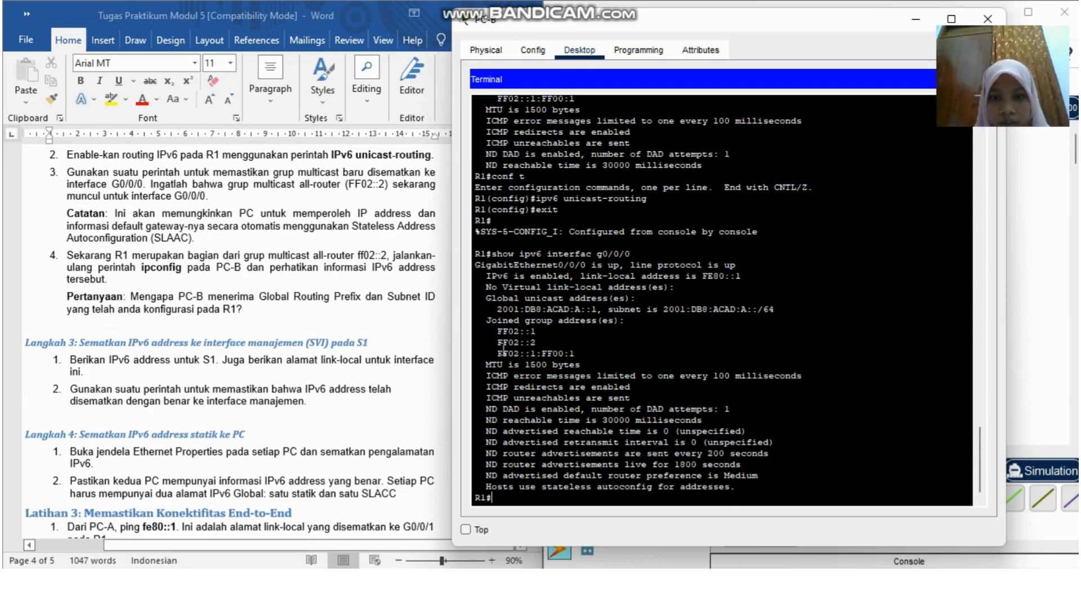
drag(497, 342, 546, 344)
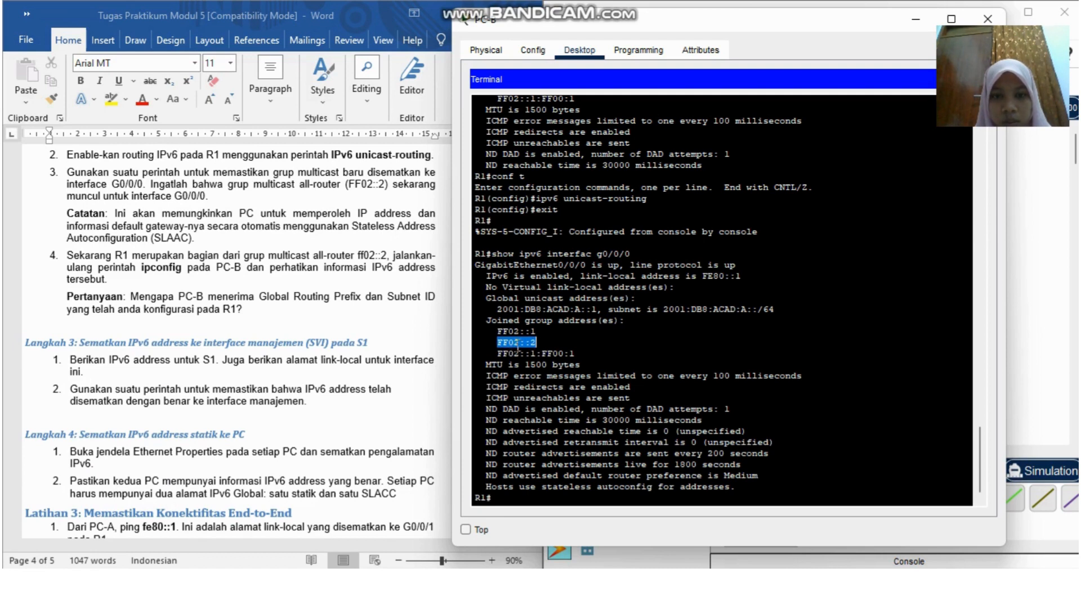
click(557, 342)
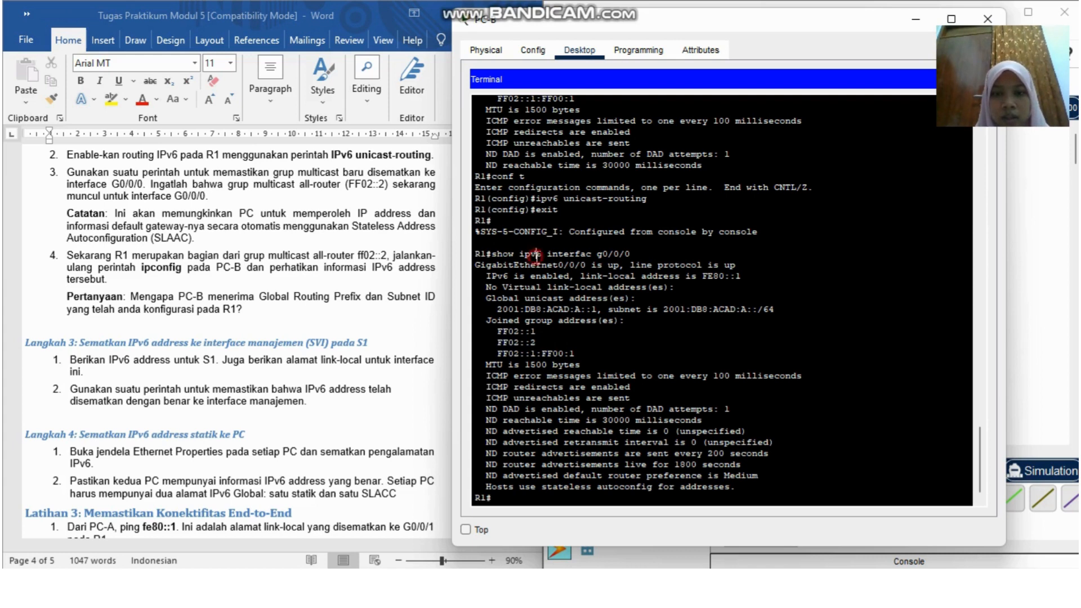
drag(536, 253, 631, 253)
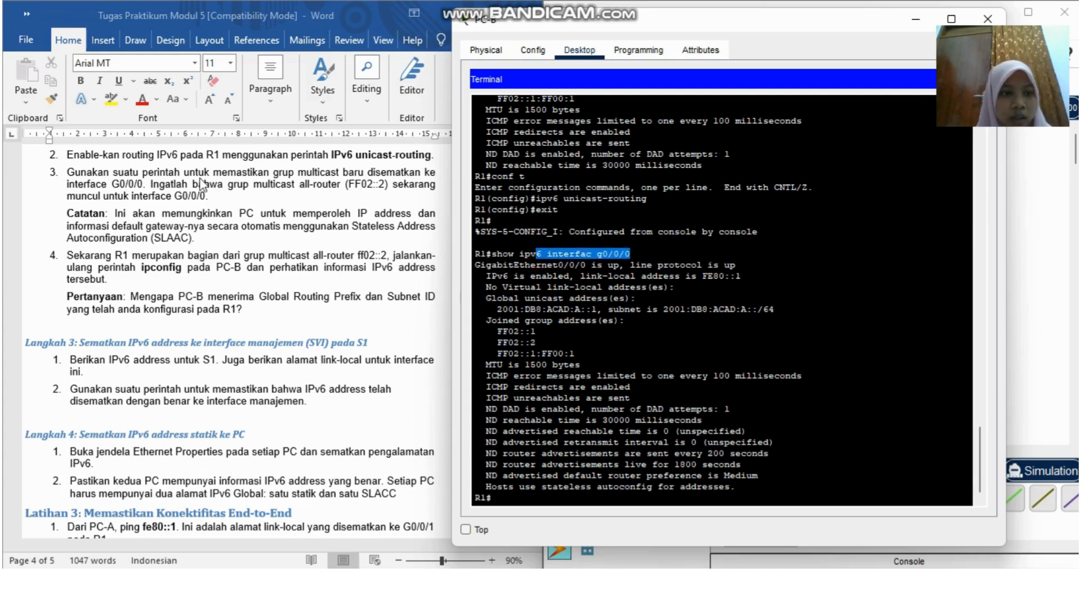
Read item 4 of the guide on rerunning ipconfig on PC-B and its question about the Global Routing Prefix and Subnet ID
scroll(213, 203, down, 1)
scroll(212, 239, down, 1)
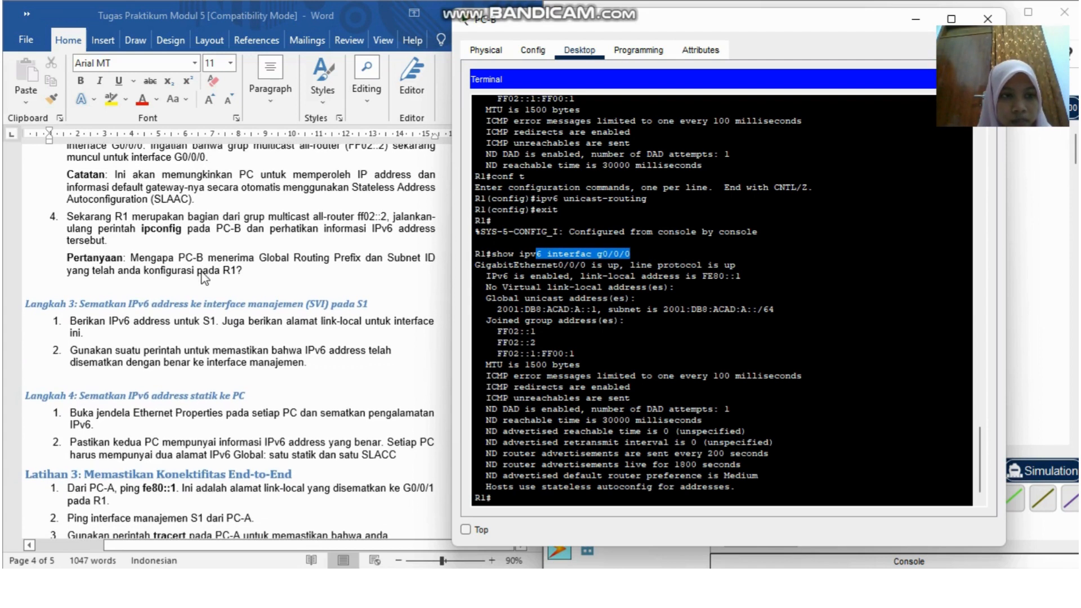
scroll(204, 277, down, 1)
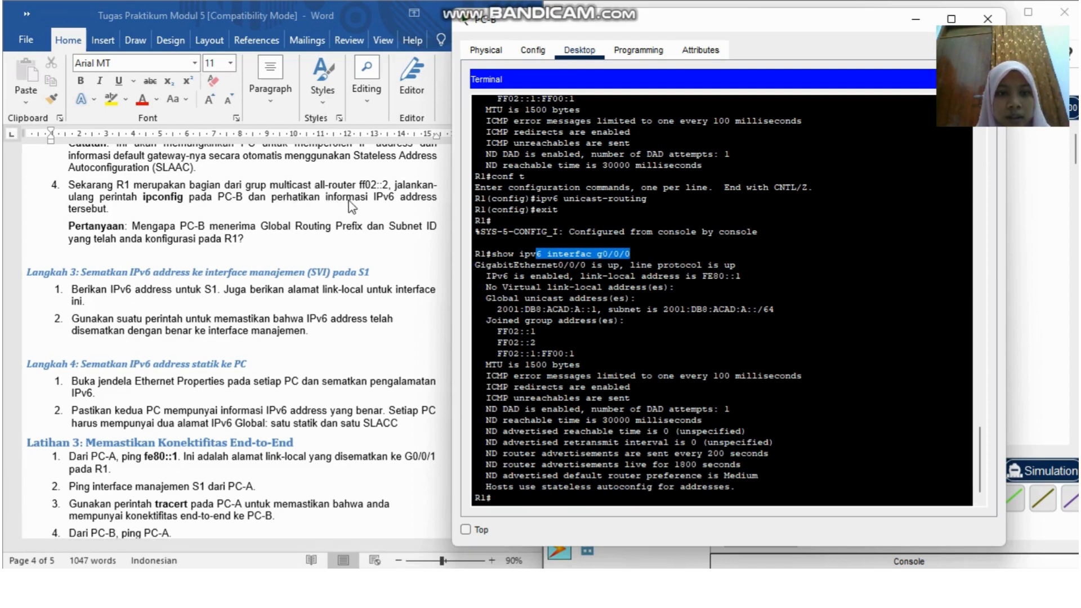
scroll(349, 201, down, 1)
scroll(349, 200, down, 1)
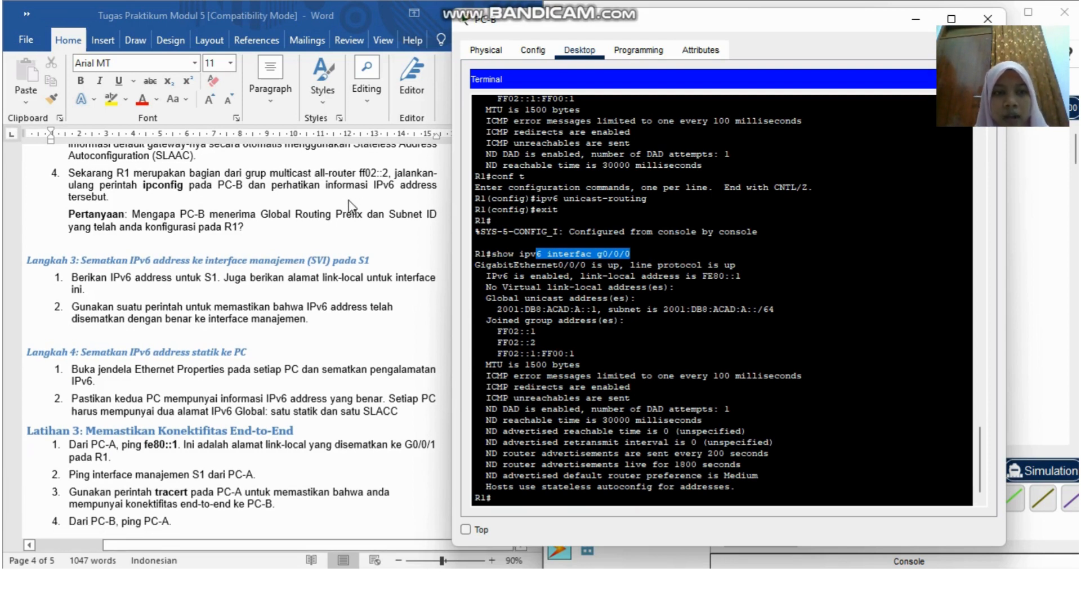
scroll(300, 211, down, 1)
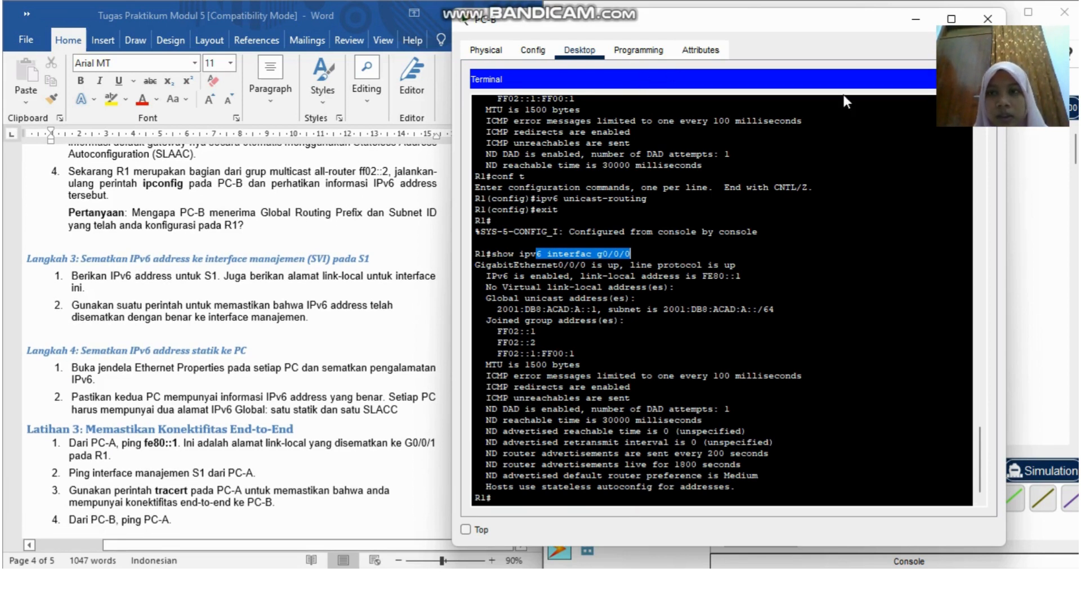
Rerun ipconfig in PC-B's Command Prompt and check the link-local IPv6 address line of its FastEthernet0 connection
drag(881, 21, 841, 23)
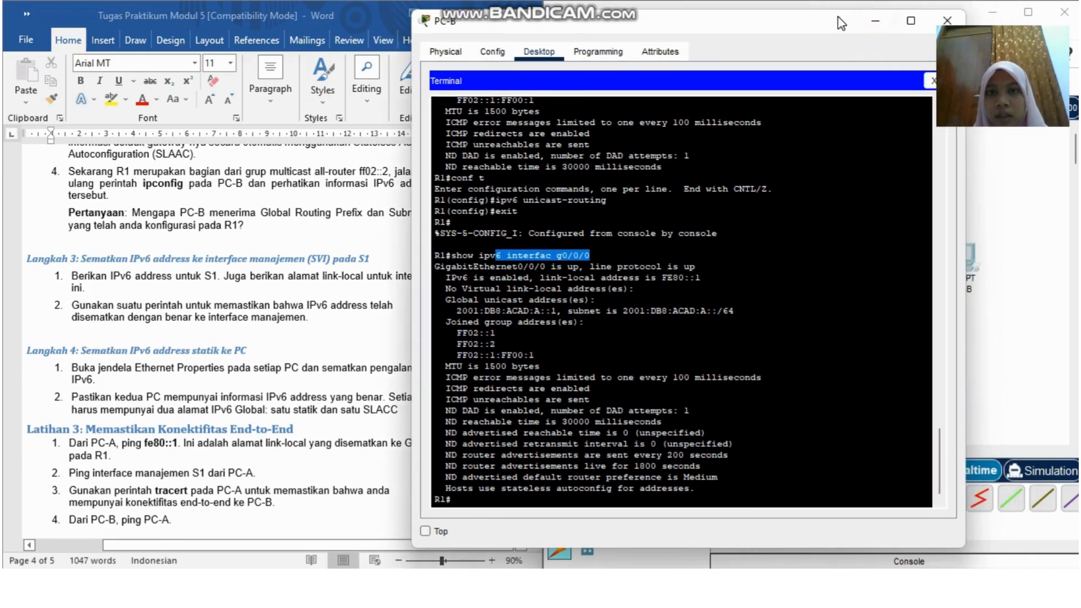
click(931, 81)
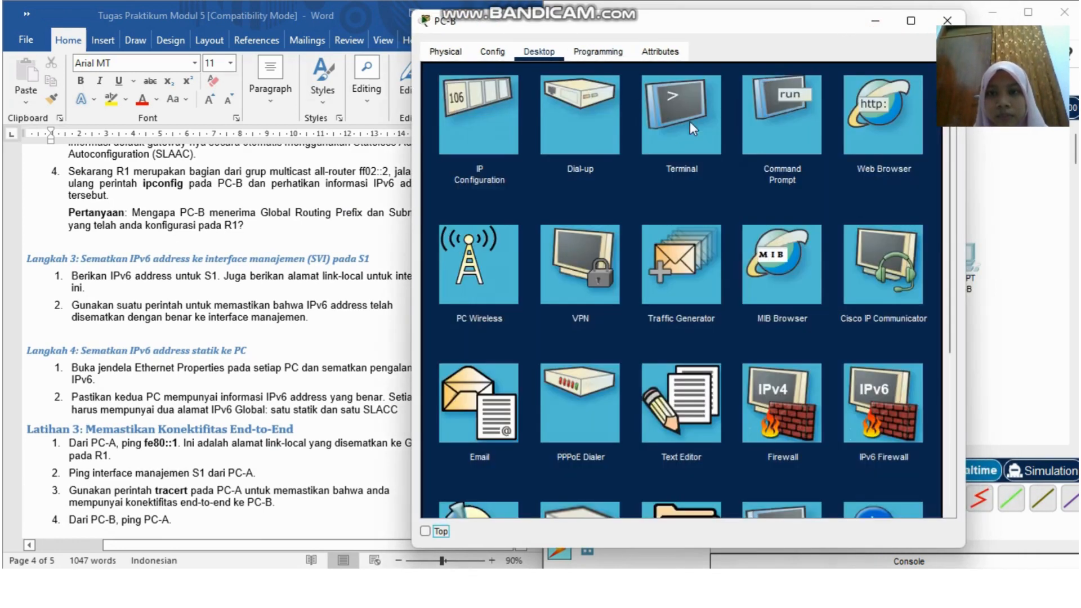
click(760, 133)
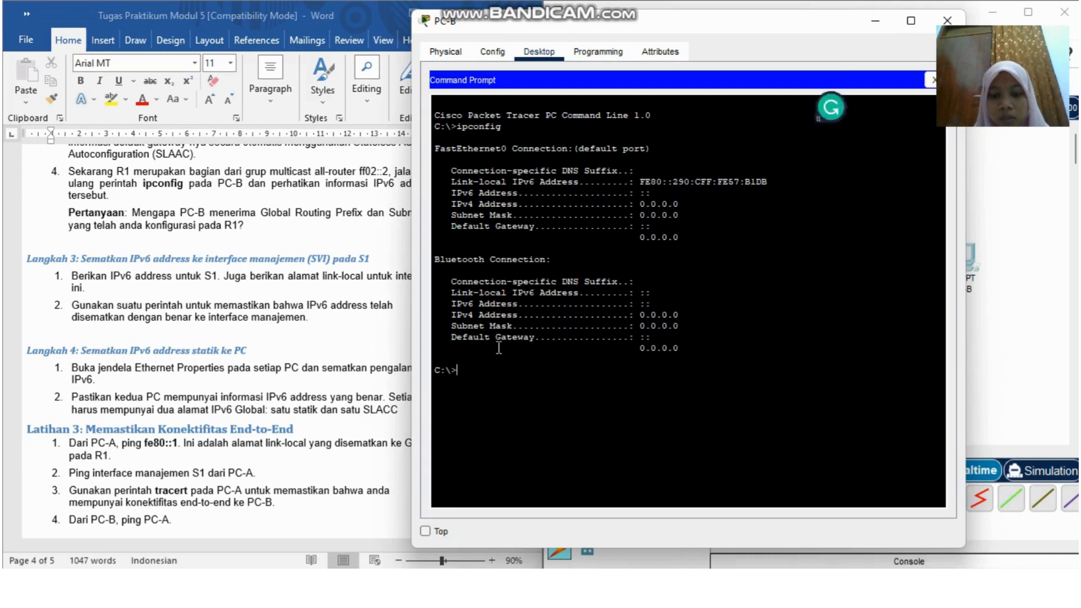
text(ipcon)
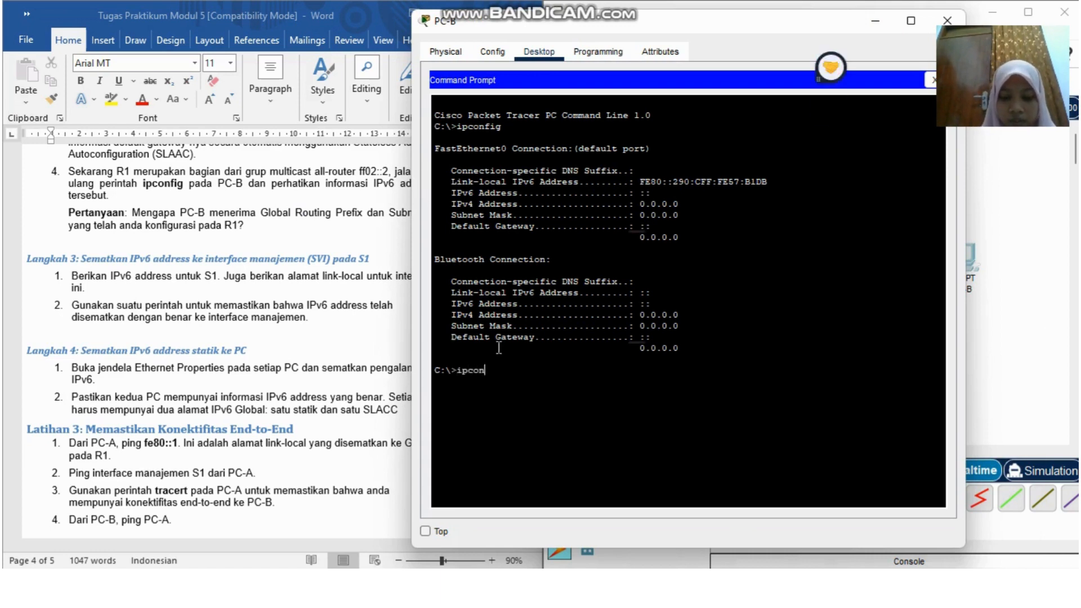
text(fig)
key(Return)
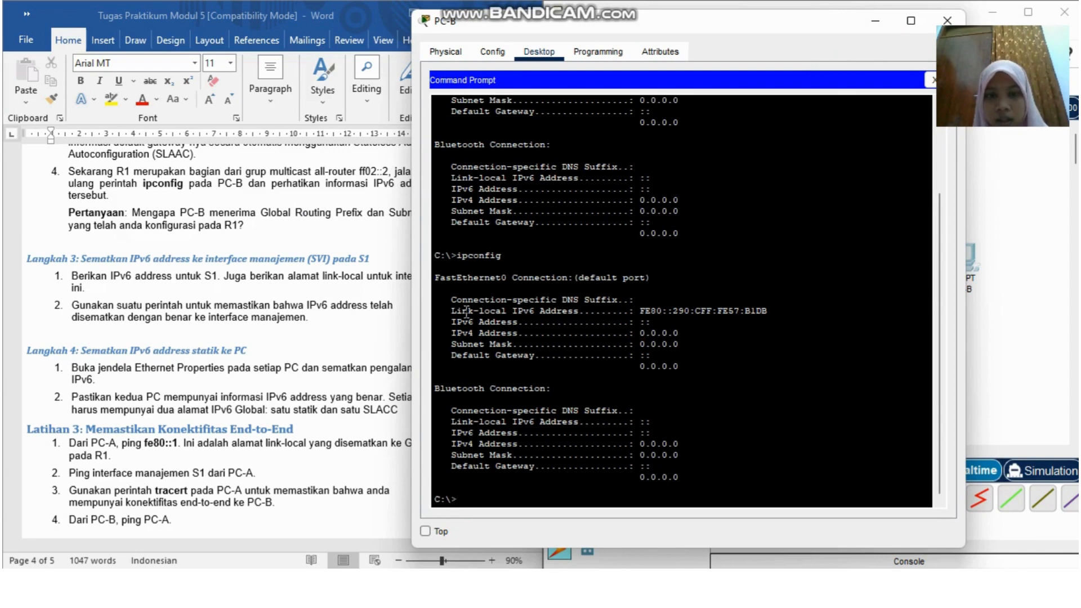
drag(461, 310, 777, 308)
click(778, 308)
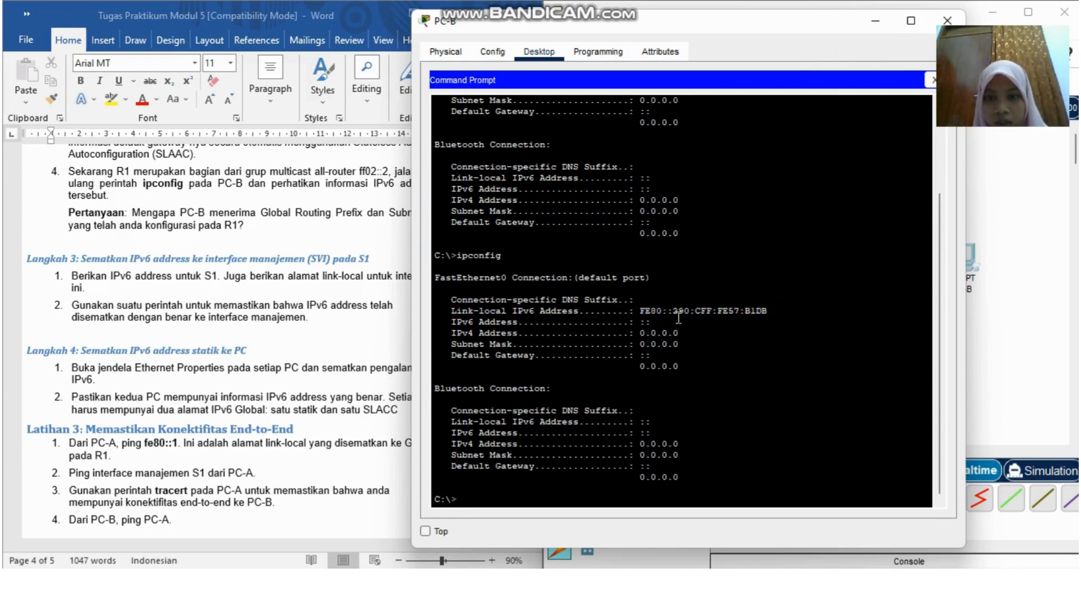
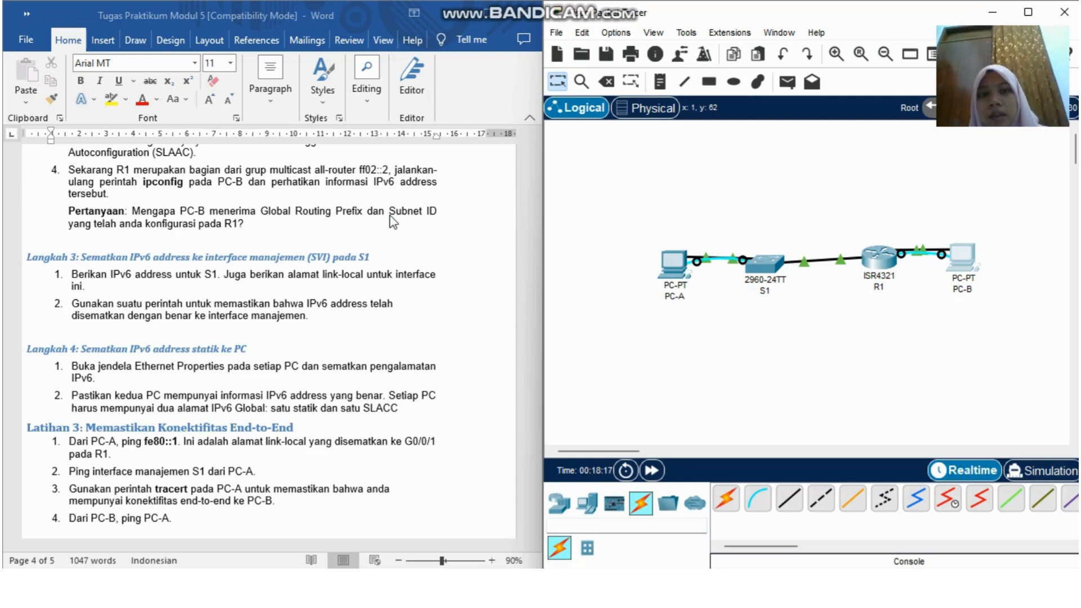
Read the guide's Langkah 3 on addressing S1's SVI and its earlier notes on the SDM template required for IPv6 on VLAN 1
scroll(254, 205, down, 1)
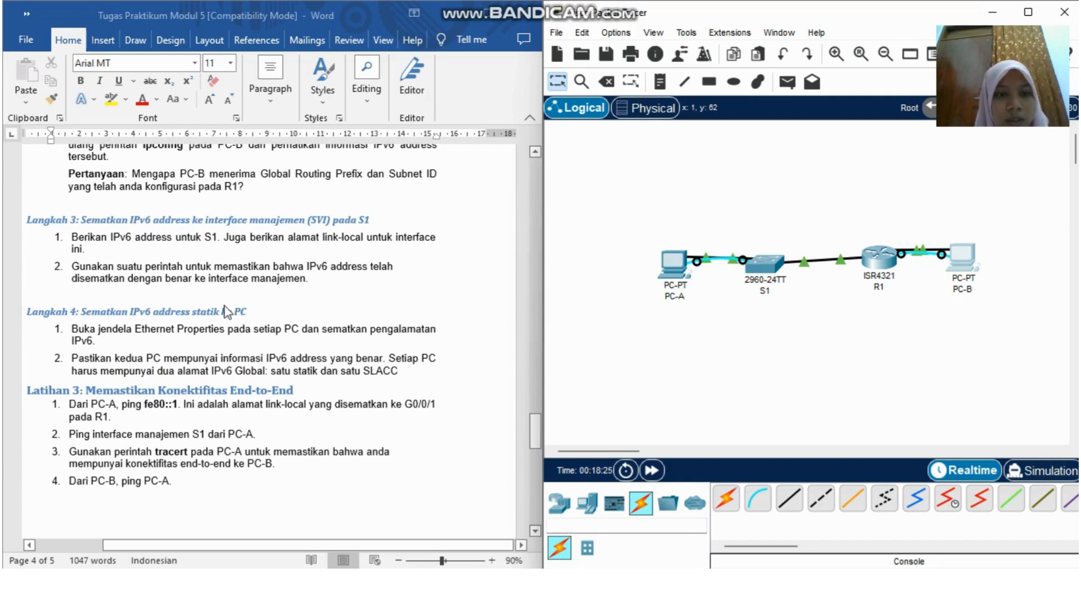
scroll(226, 311, down, 1)
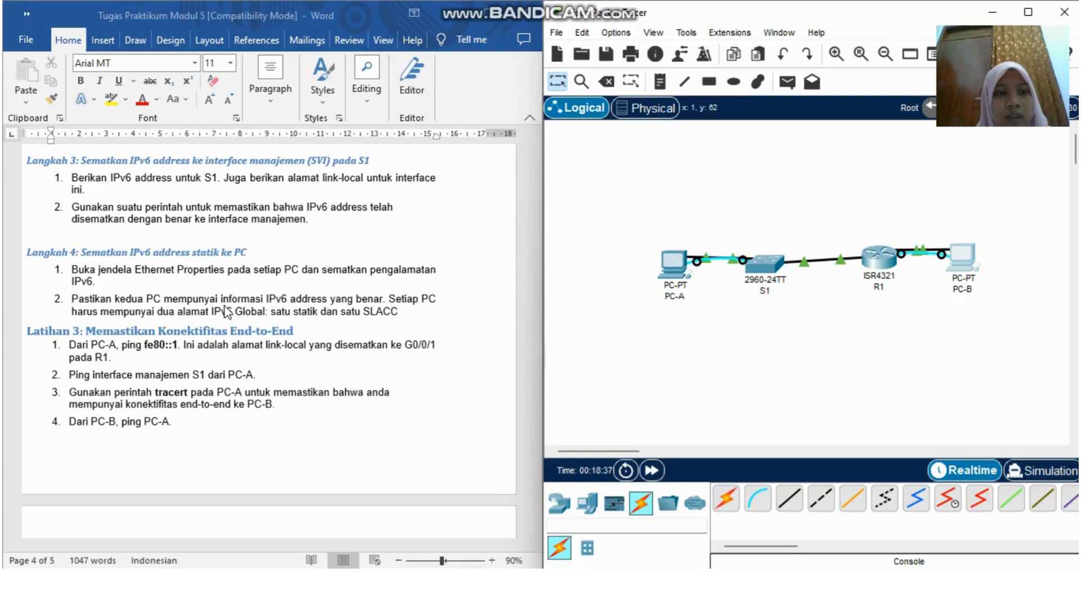
scroll(198, 230, up, 5)
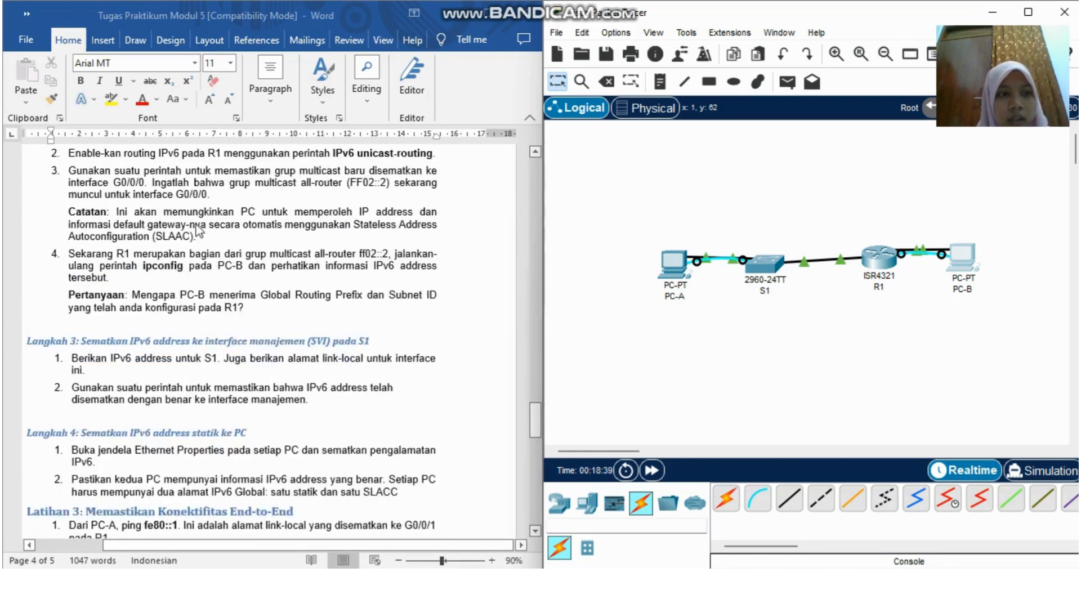
scroll(197, 229, up, 15)
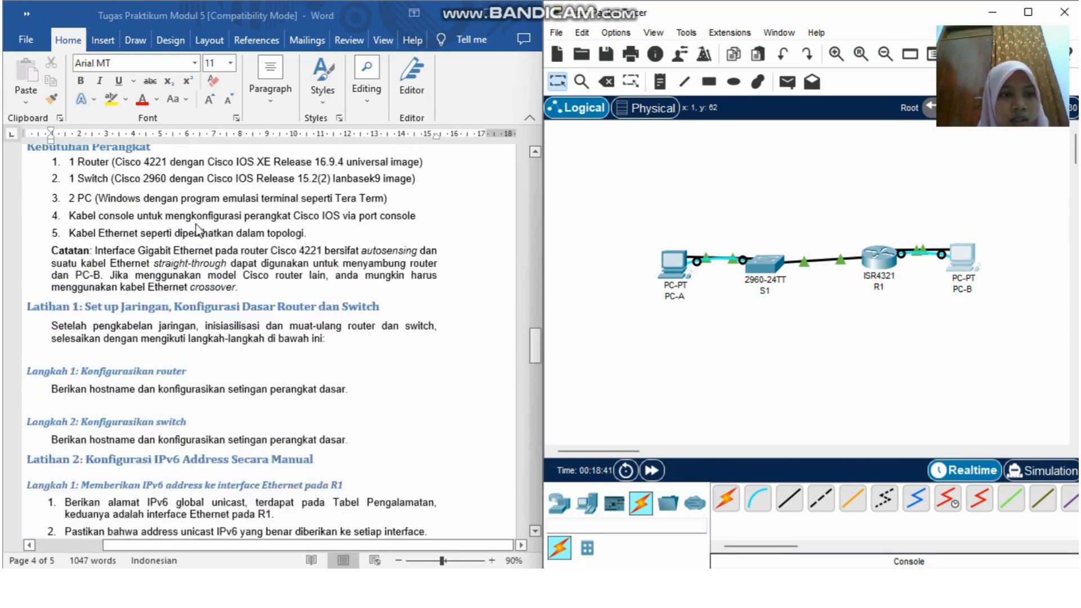
scroll(197, 229, up, 15)
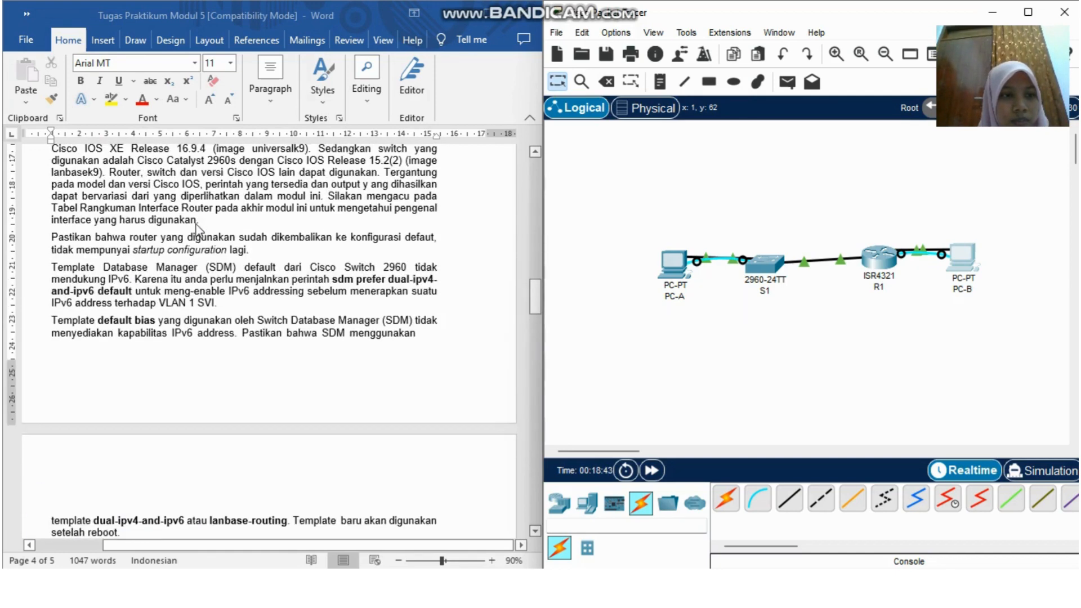
scroll(197, 228, down, 3)
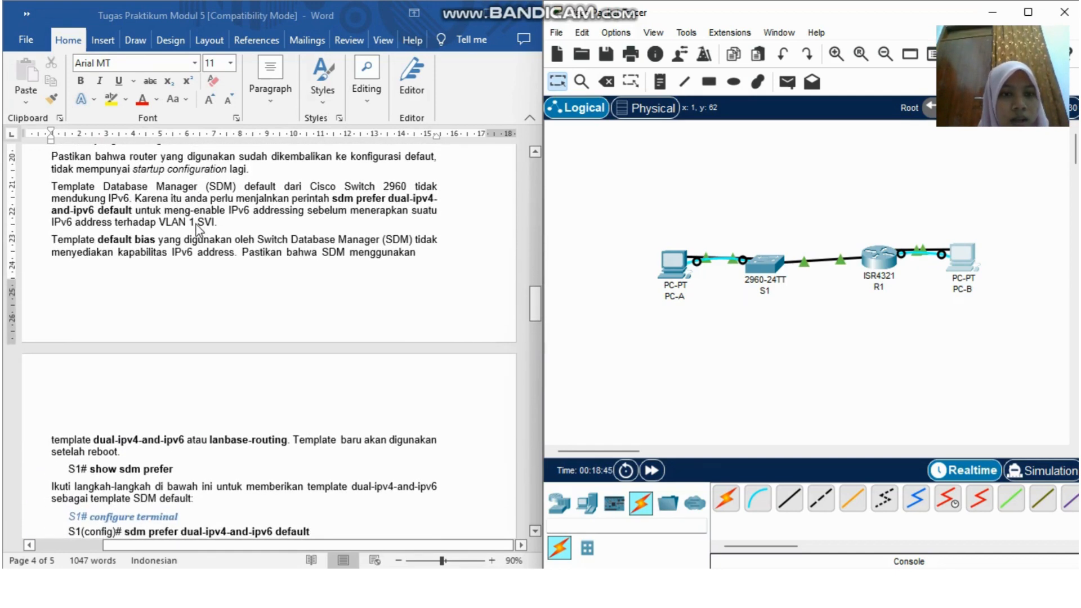
scroll(197, 229, down, 1)
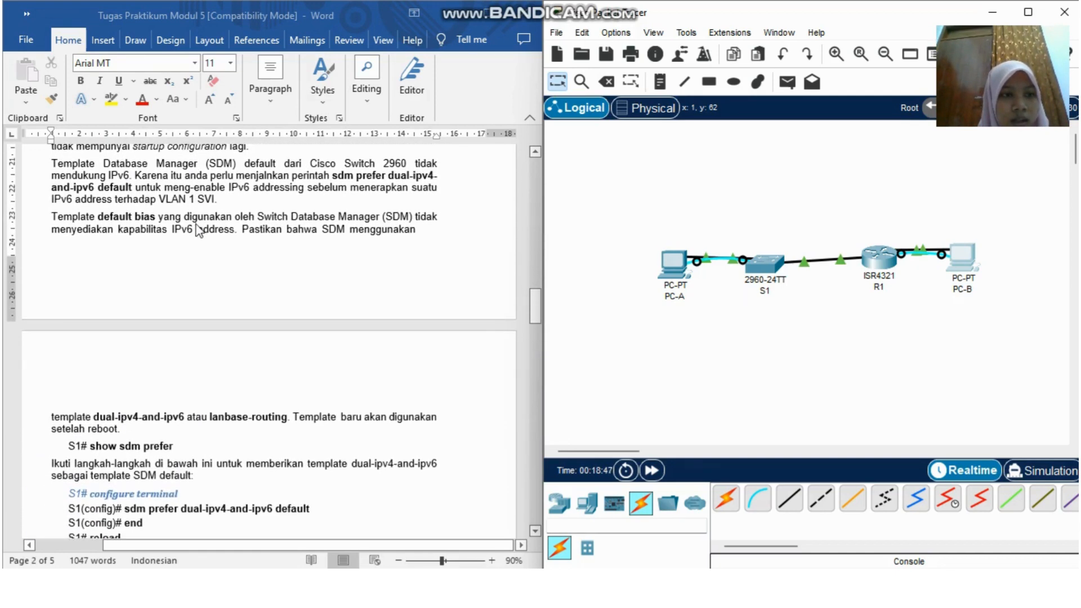
scroll(198, 230, up, 1)
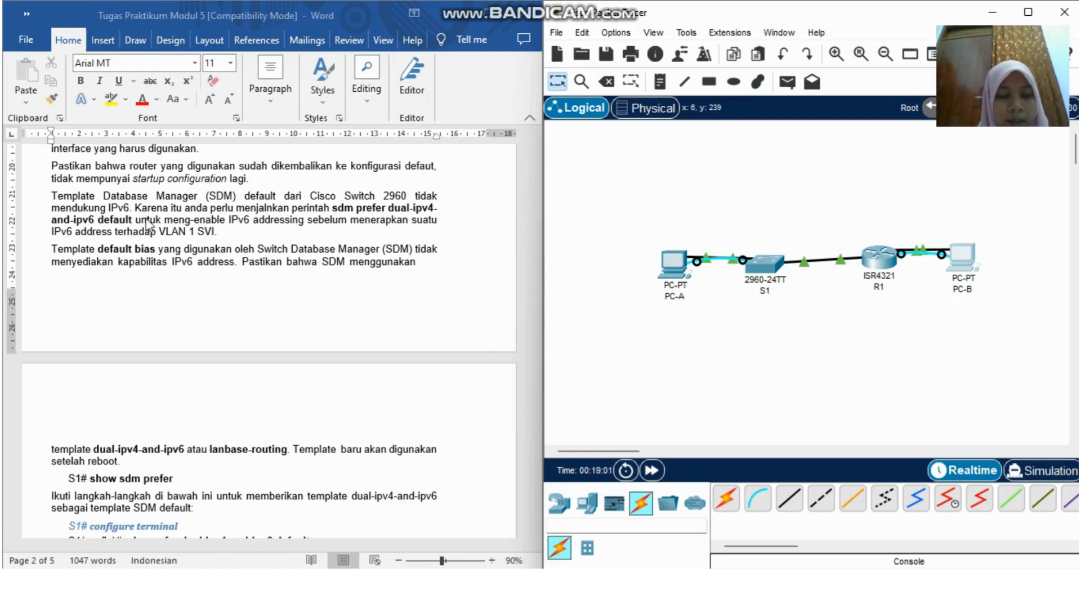
scroll(149, 225, down, 1)
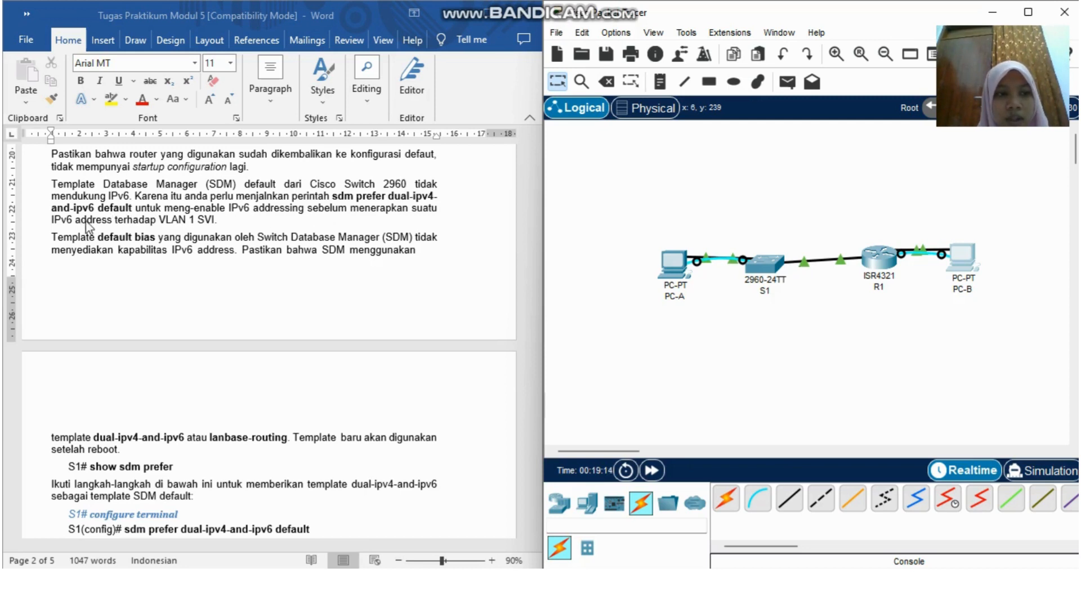
click(180, 227)
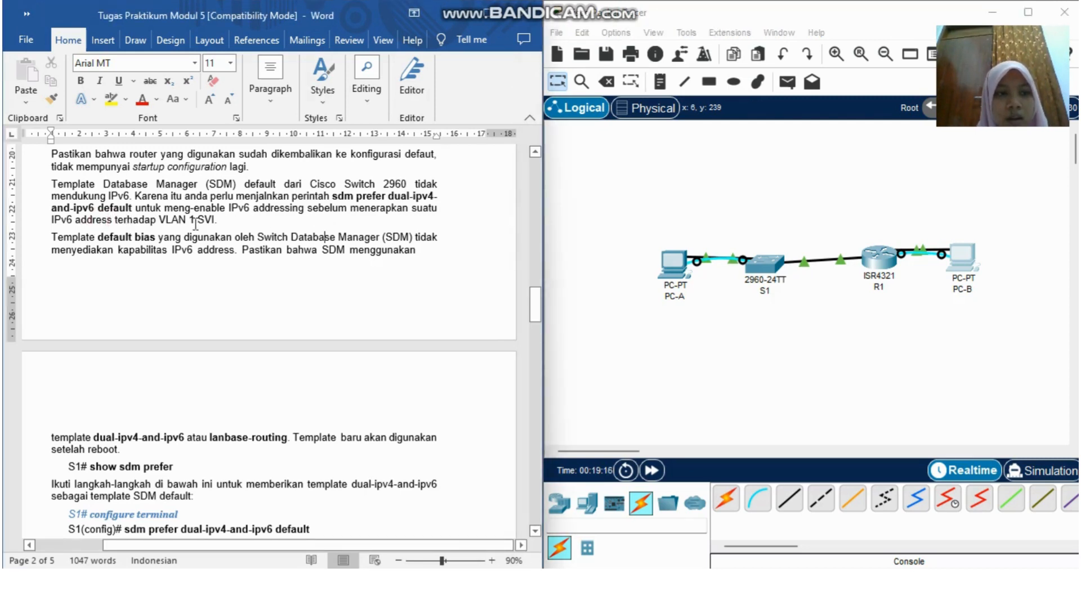
scroll(228, 220, down, 1)
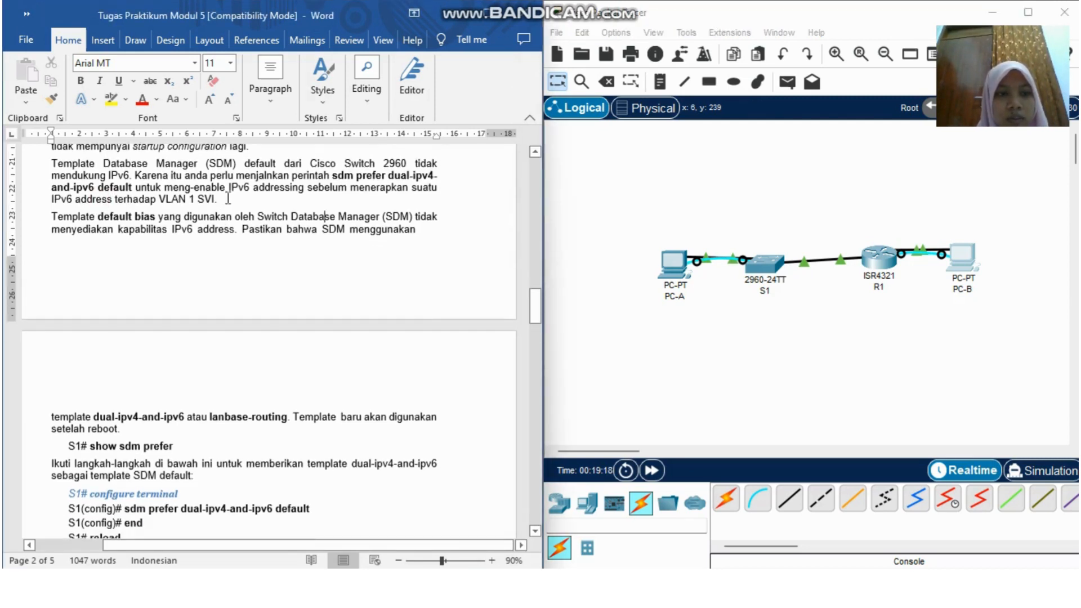
Read the lab sheet's instructions for checking and setting the SDM template on switch S1
scroll(228, 198, down, 1)
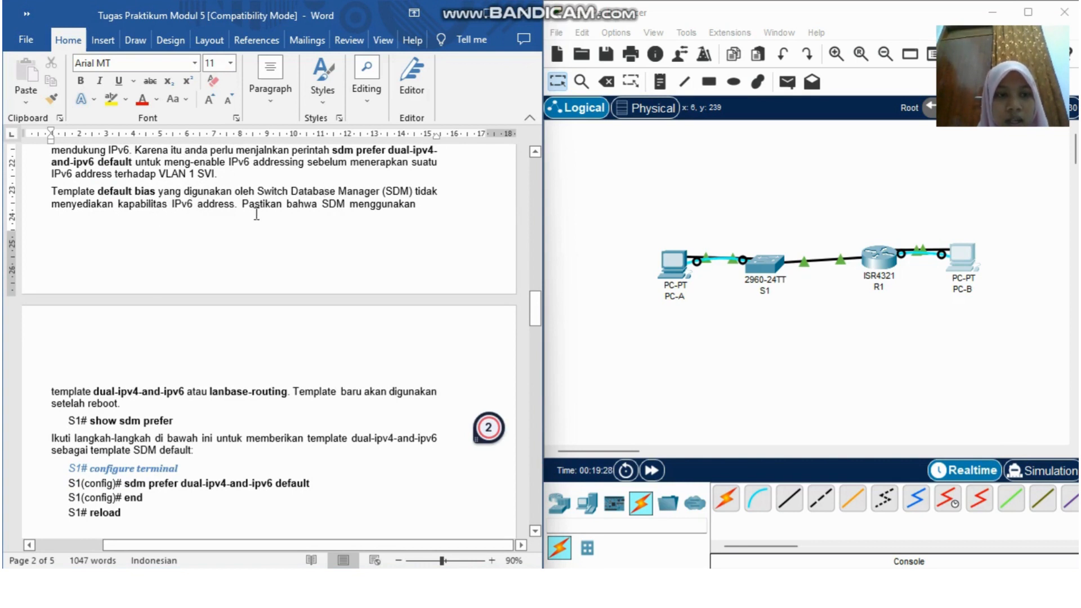
scroll(320, 216, down, 4)
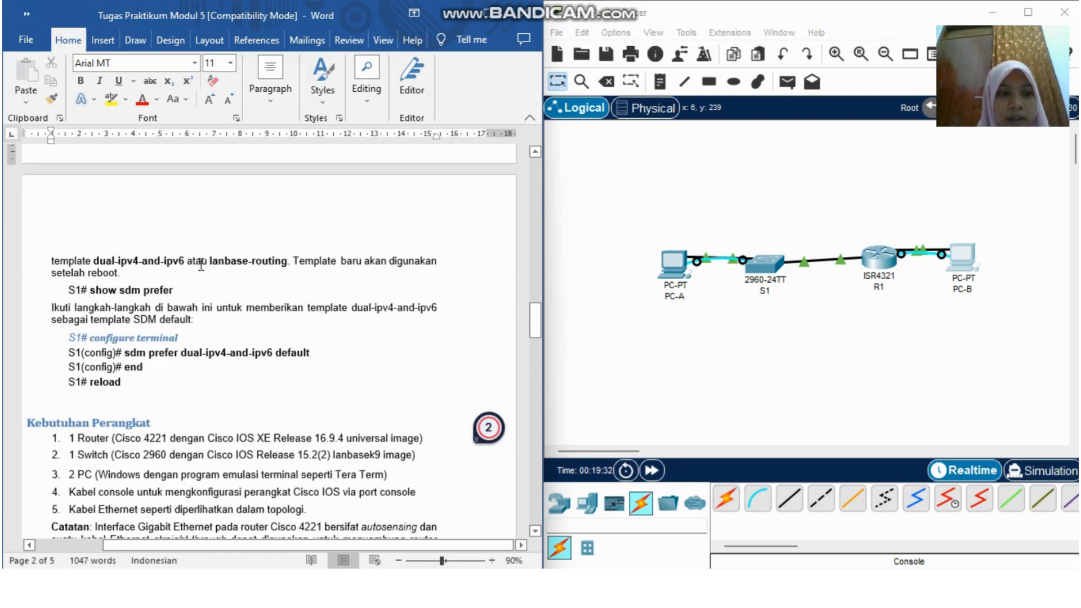
scroll(200, 270, down, 2)
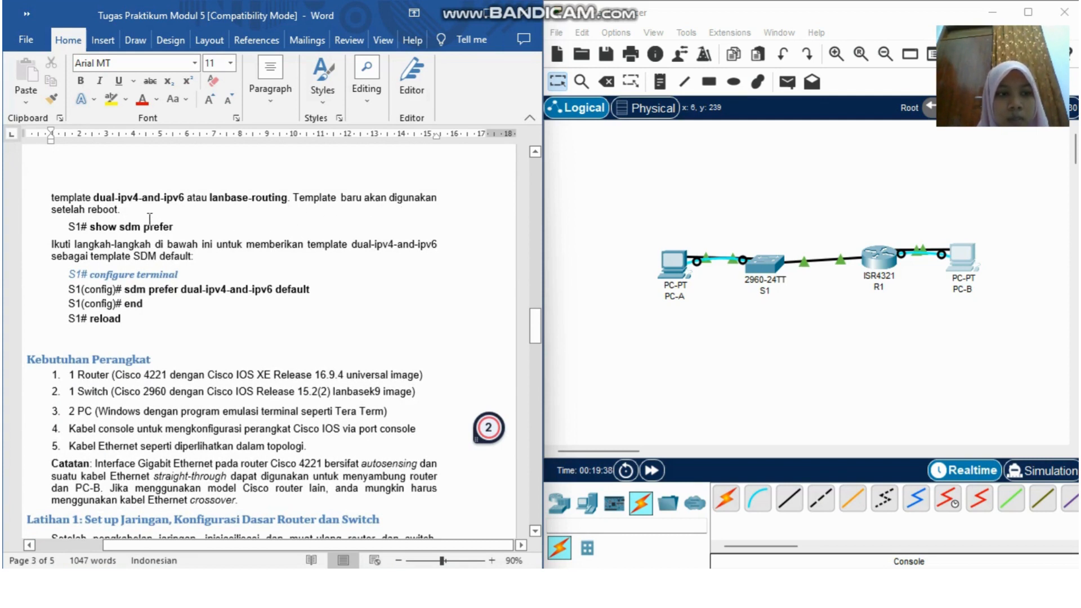
scroll(145, 217, down, 1)
scroll(137, 207, down, 3)
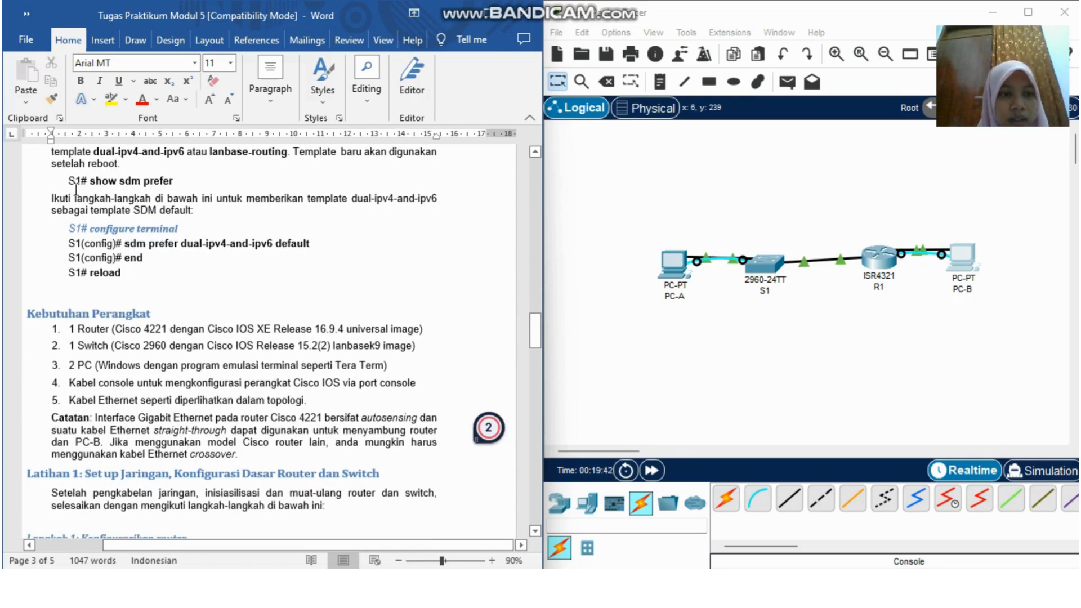
drag(67, 182, 141, 267)
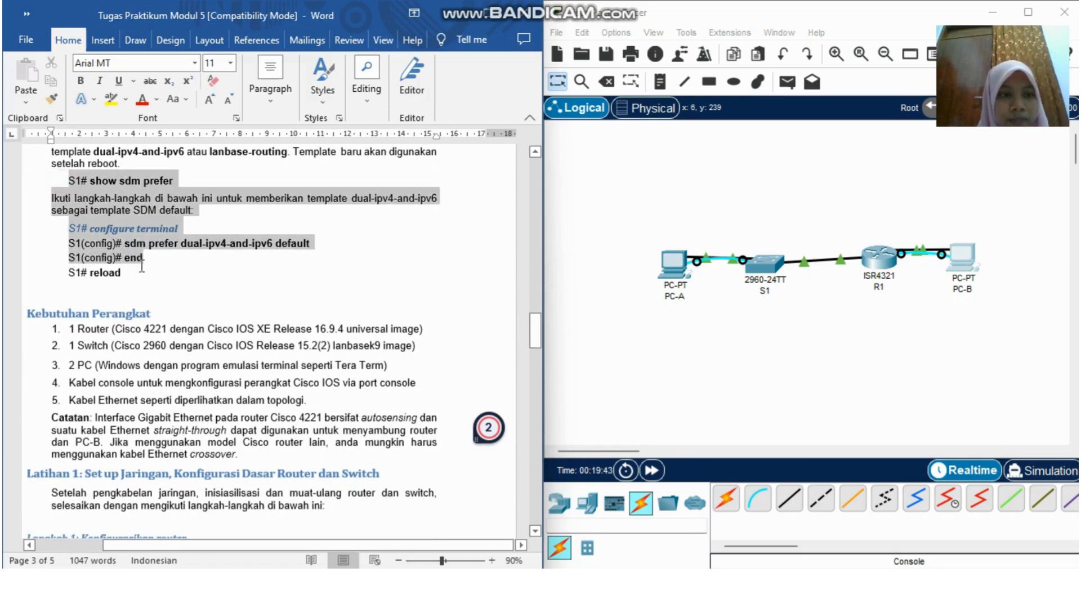
click(187, 284)
Look through the remaining lab exercises, from basic router and switch configuration to the end-to-end connectivity tests
scroll(188, 283, down, 3)
scroll(187, 283, down, 3)
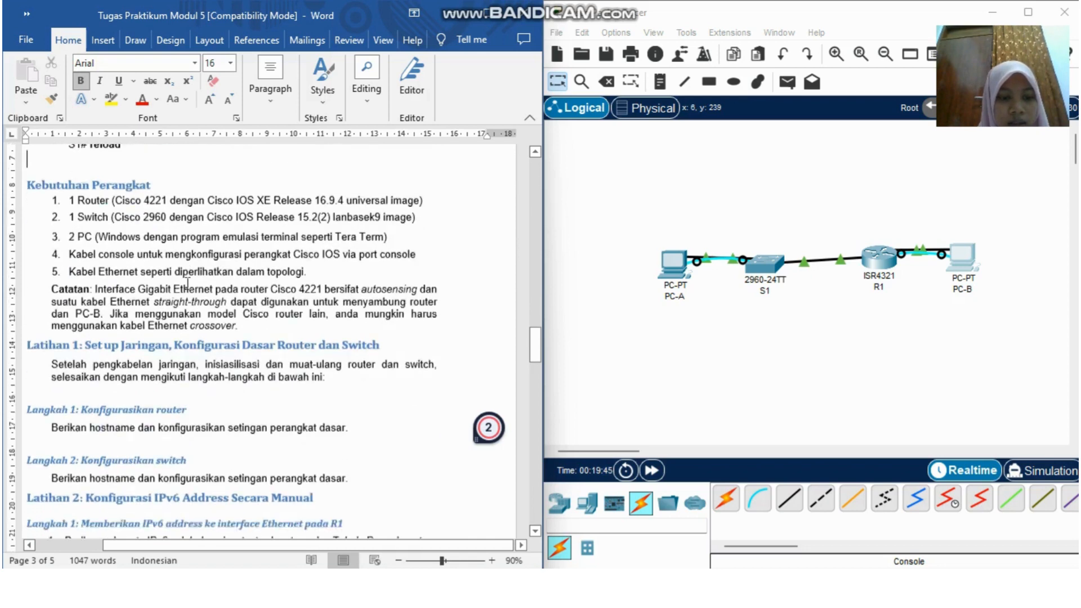
scroll(188, 284, down, 10)
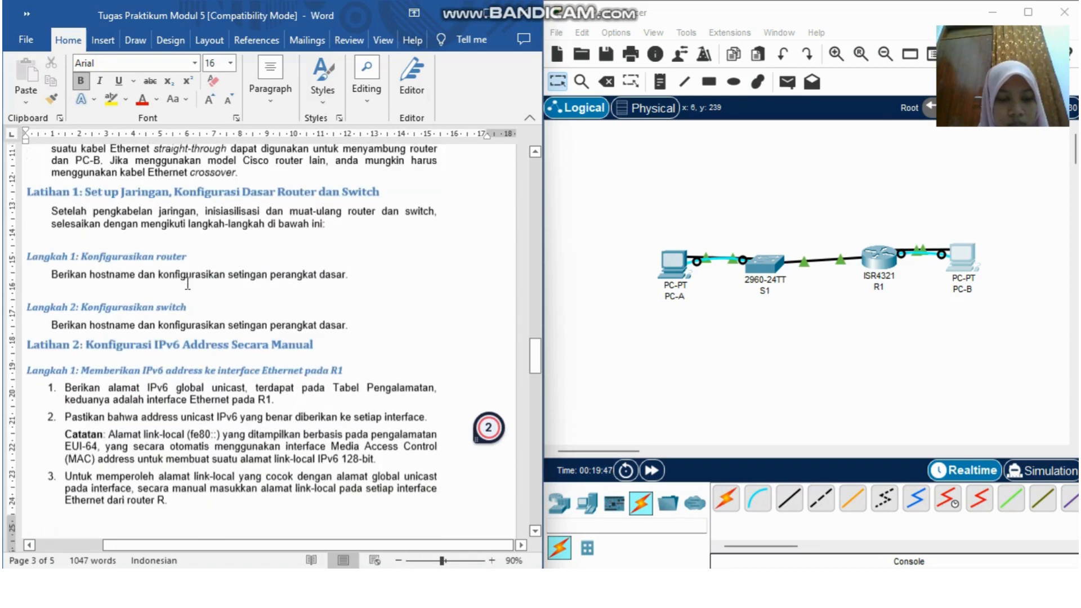
scroll(162, 331, down, 3)
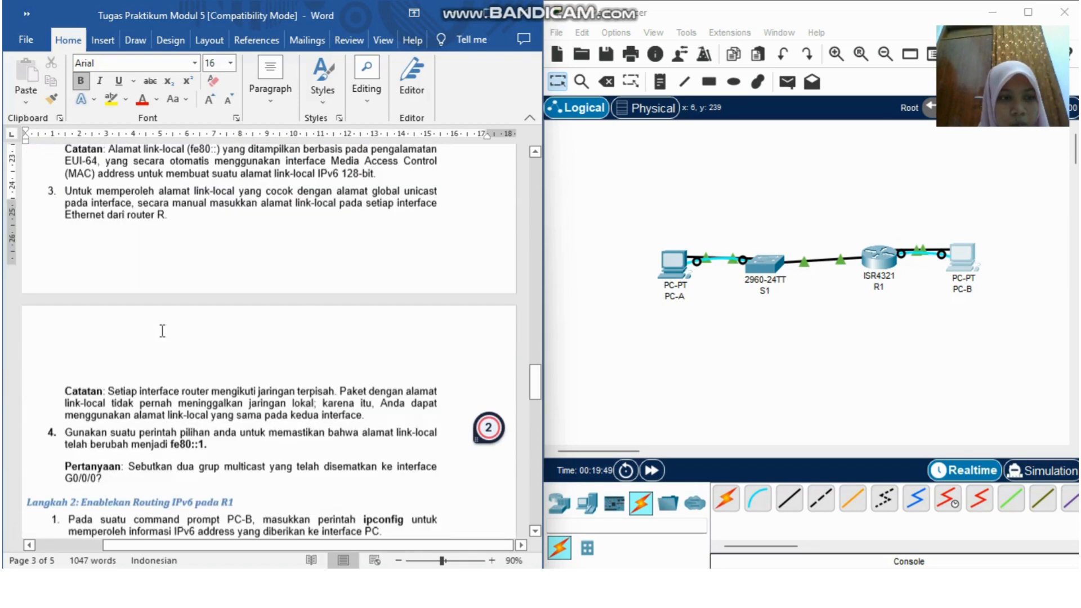
scroll(162, 331, down, 8)
scroll(162, 331, down, 20)
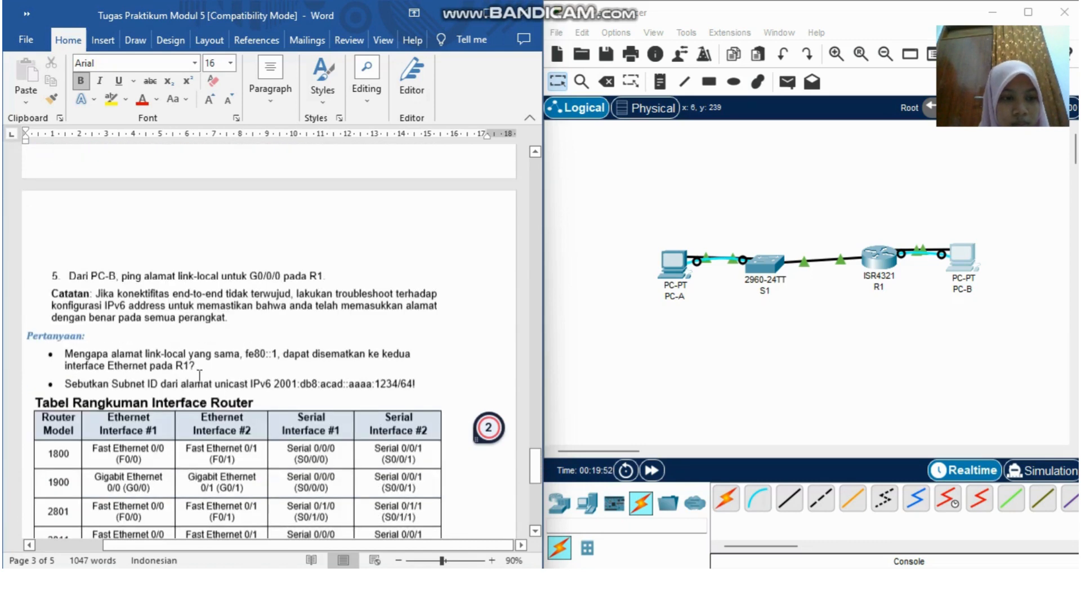
scroll(199, 375, up, 4)
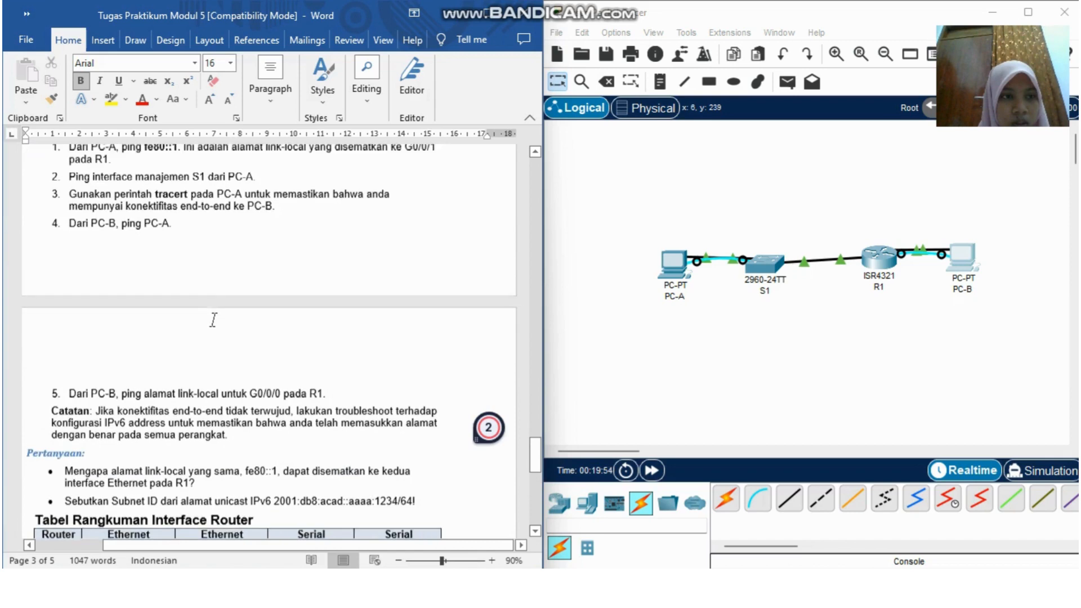
scroll(213, 319, up, 12)
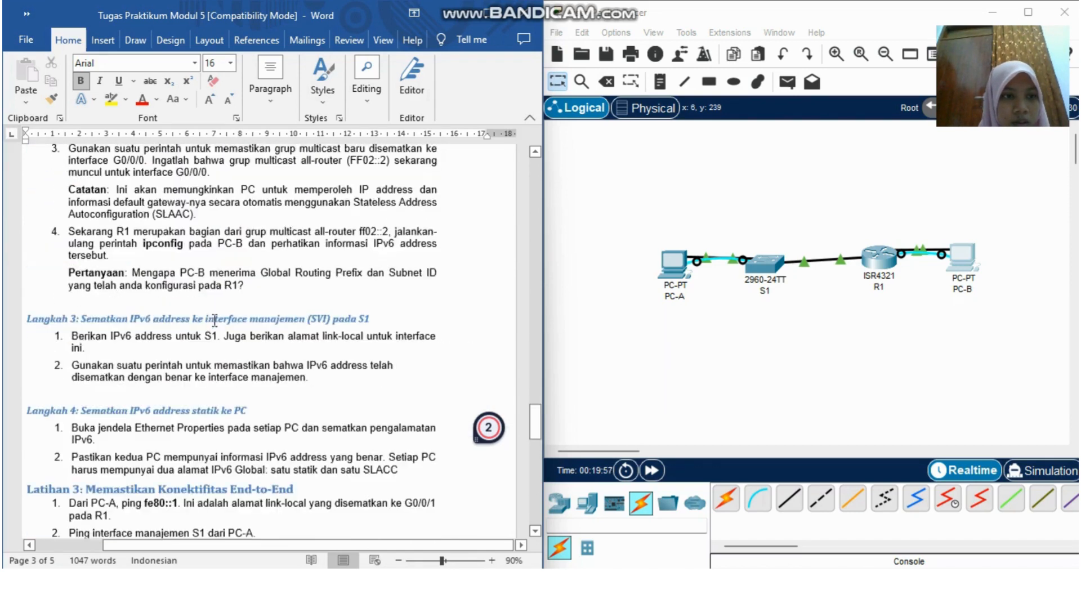
scroll(215, 320, up, 4)
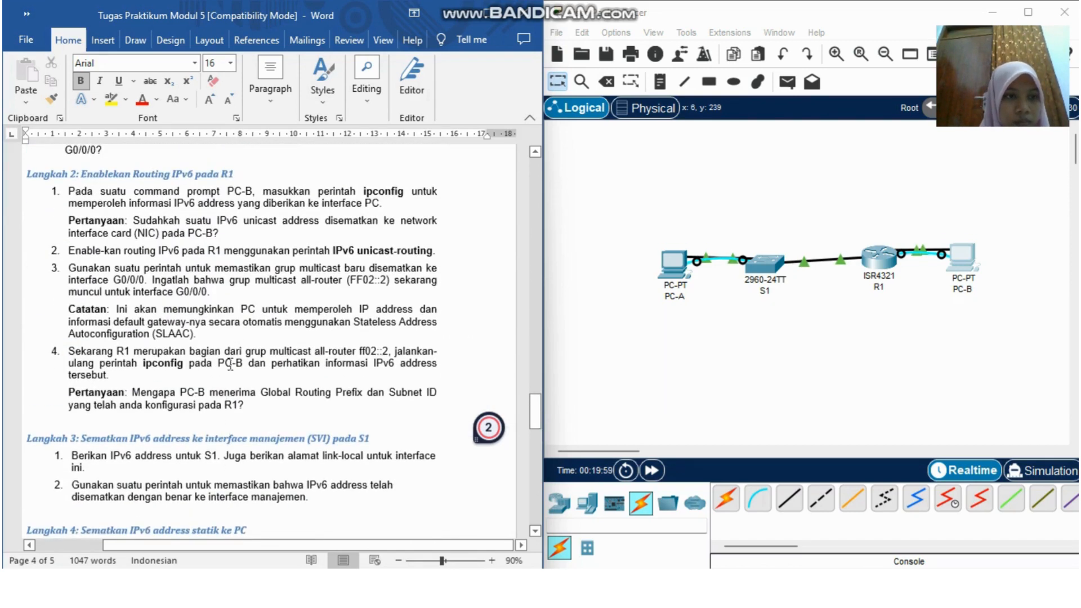
scroll(237, 321, down, 4)
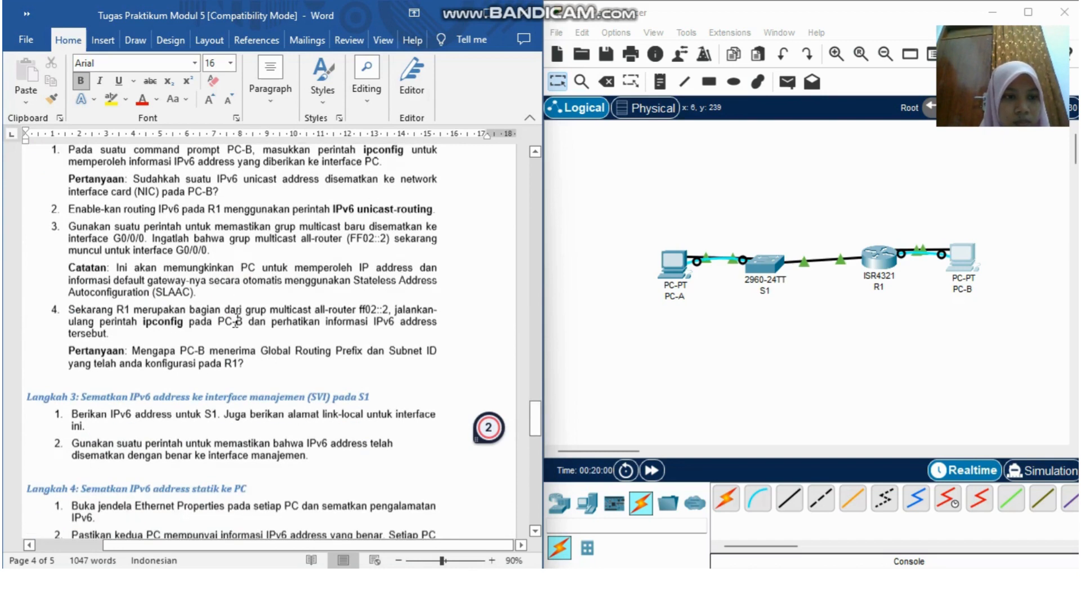
scroll(237, 322, down, 3)
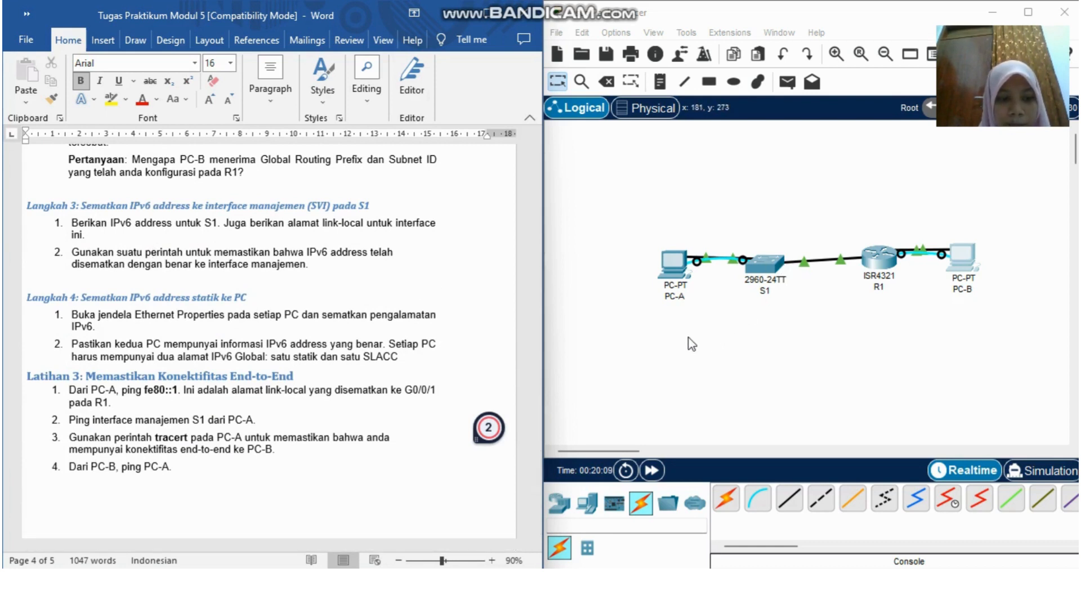
Open PC-A's terminal in Packet Tracer, shift its window off the lab sheet, and start the S1 console session
click(670, 265)
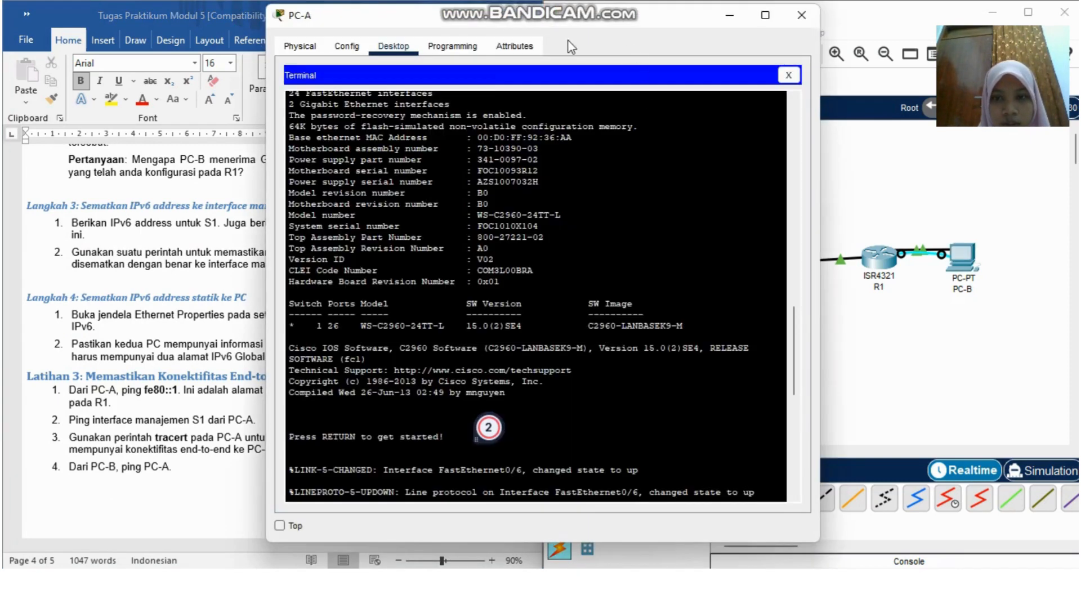
scroll(495, 340, down, 2)
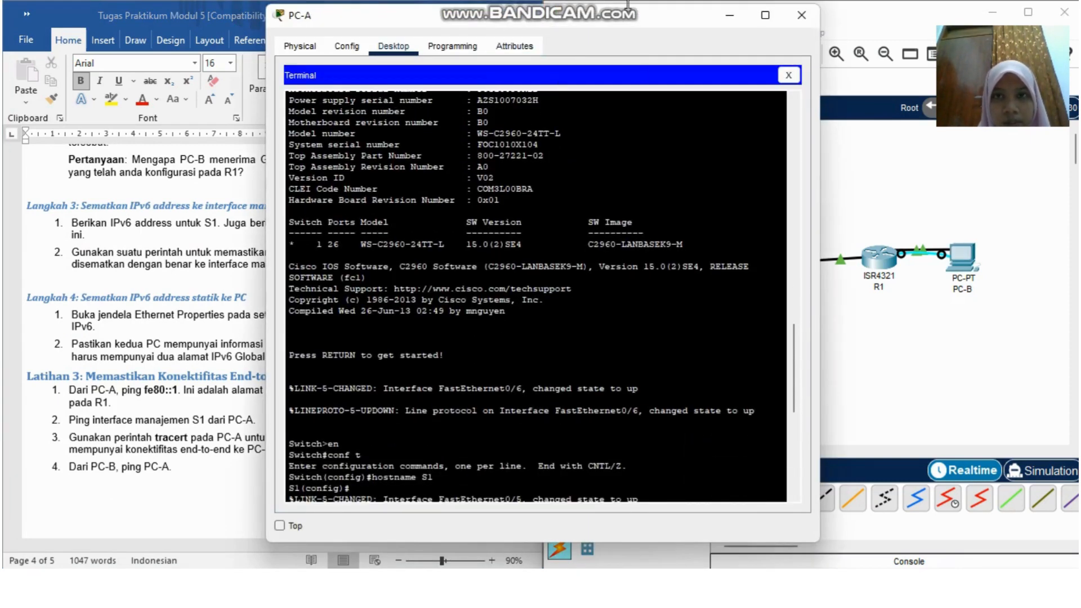
drag(622, 19, 721, 26)
scroll(647, 299, down, 10)
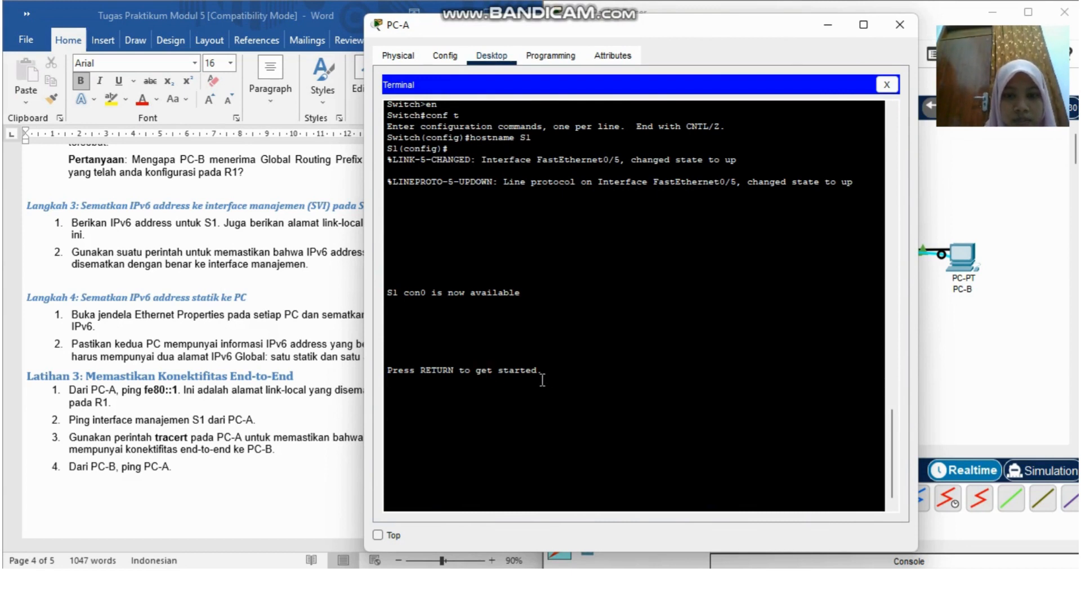
key(Return)
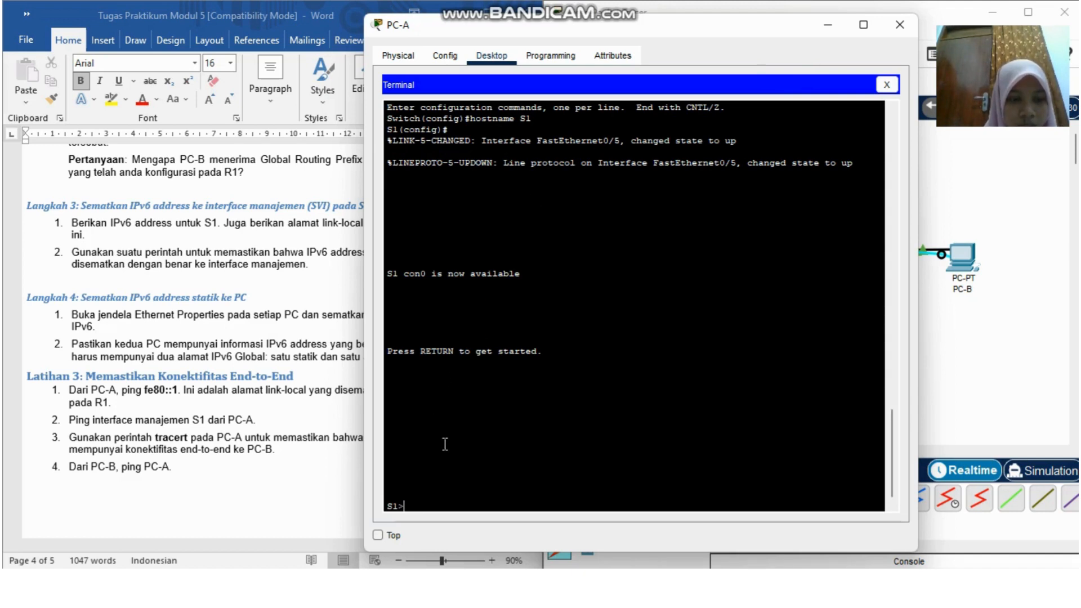
Try to display the switch's SDM template by running "show sdm preter" at the S1 prompt
text(s)
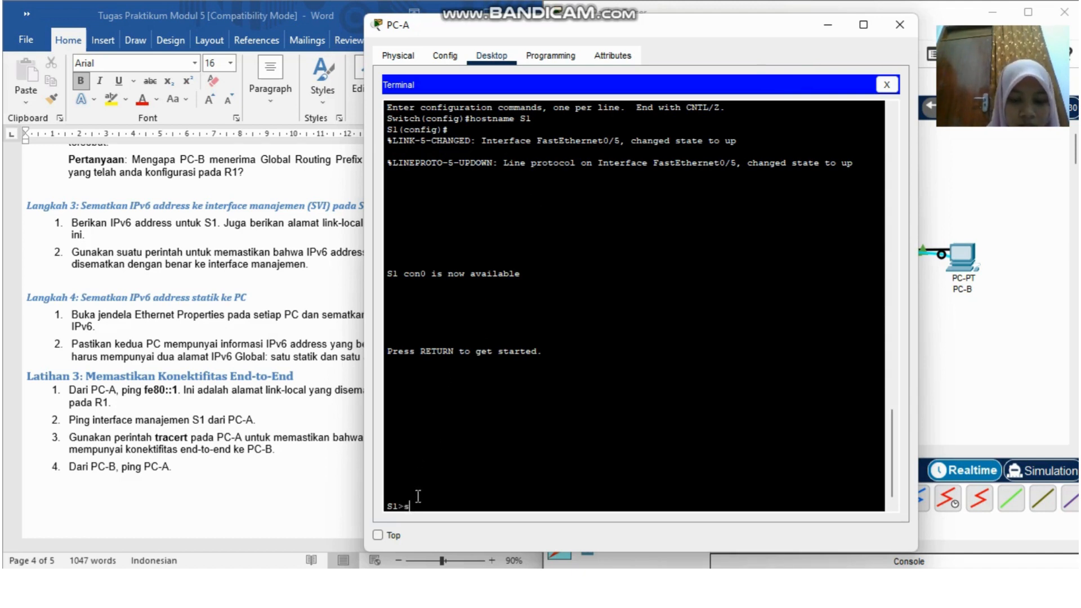
text(how sd)
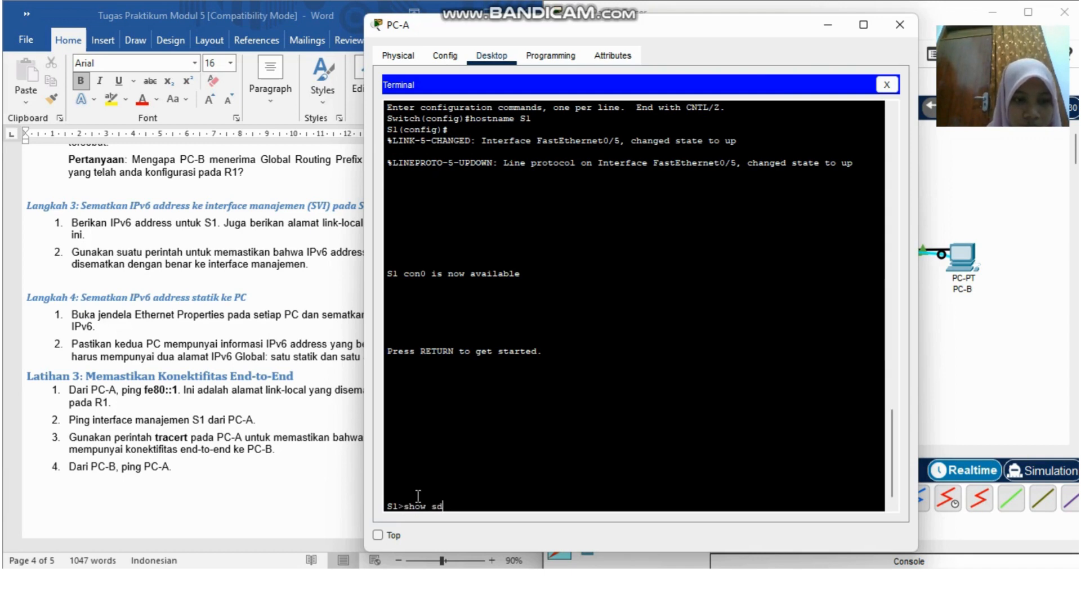
text(m )
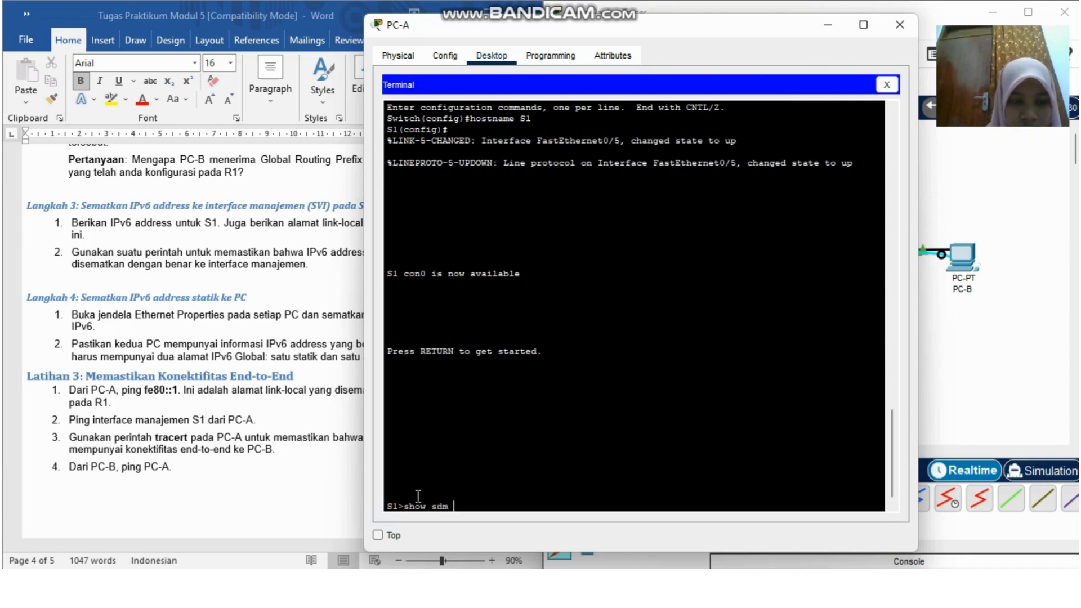
text(p)
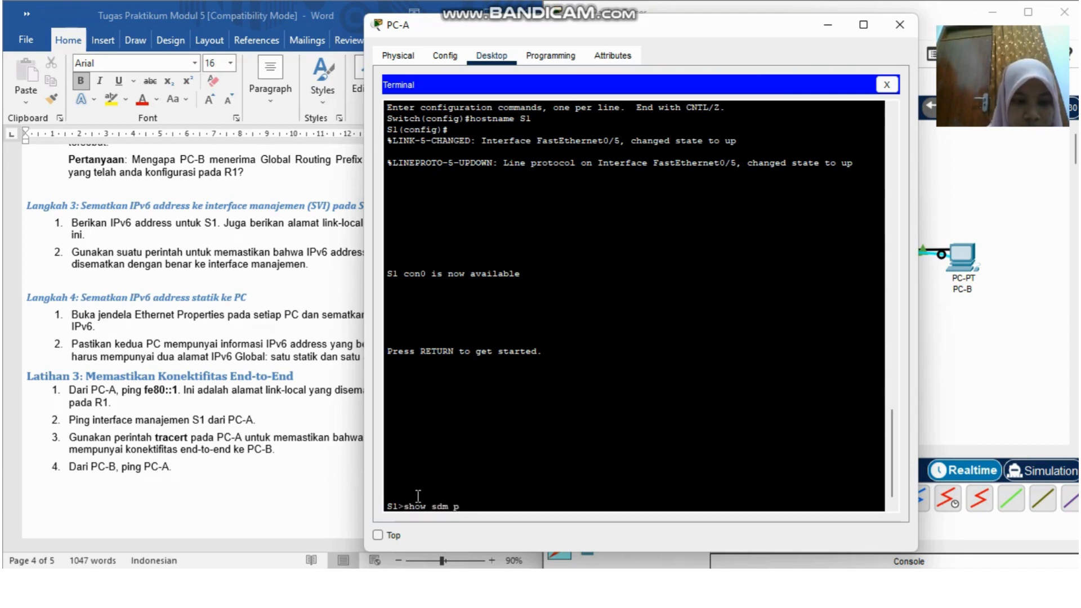
text(reter)
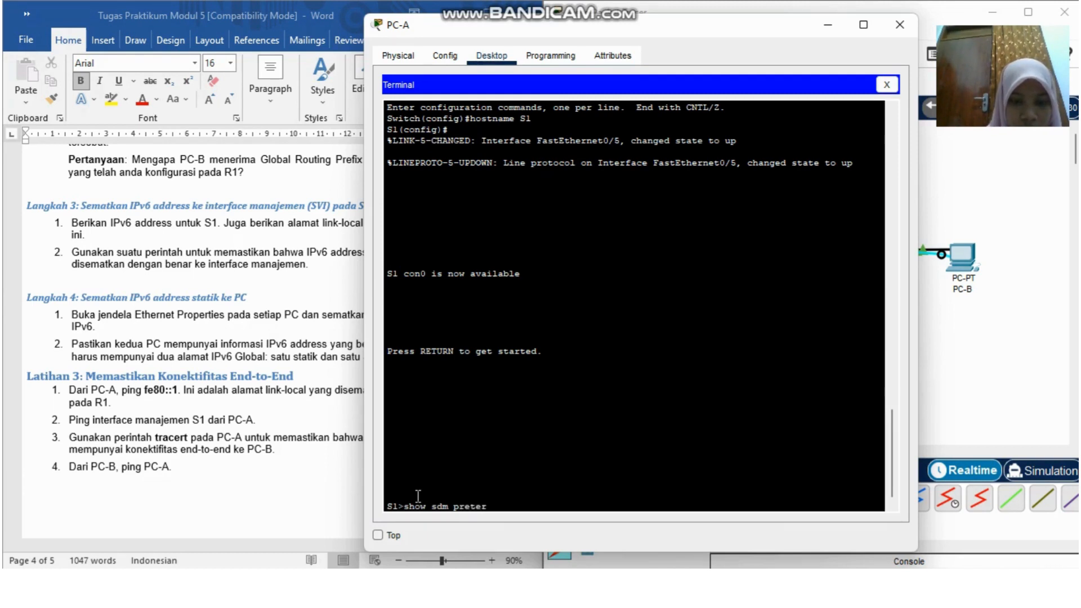
key(Return)
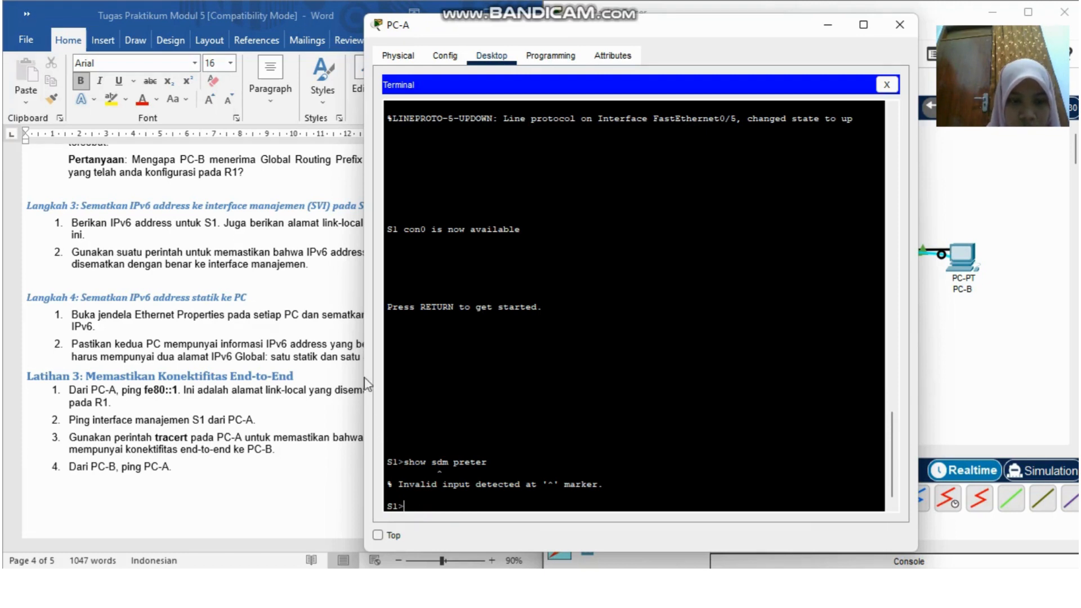
Move the PC-A window further aside and check the SDM command's spelling in the lab sheet
scroll(287, 244, up, 6)
scroll(287, 243, up, 10)
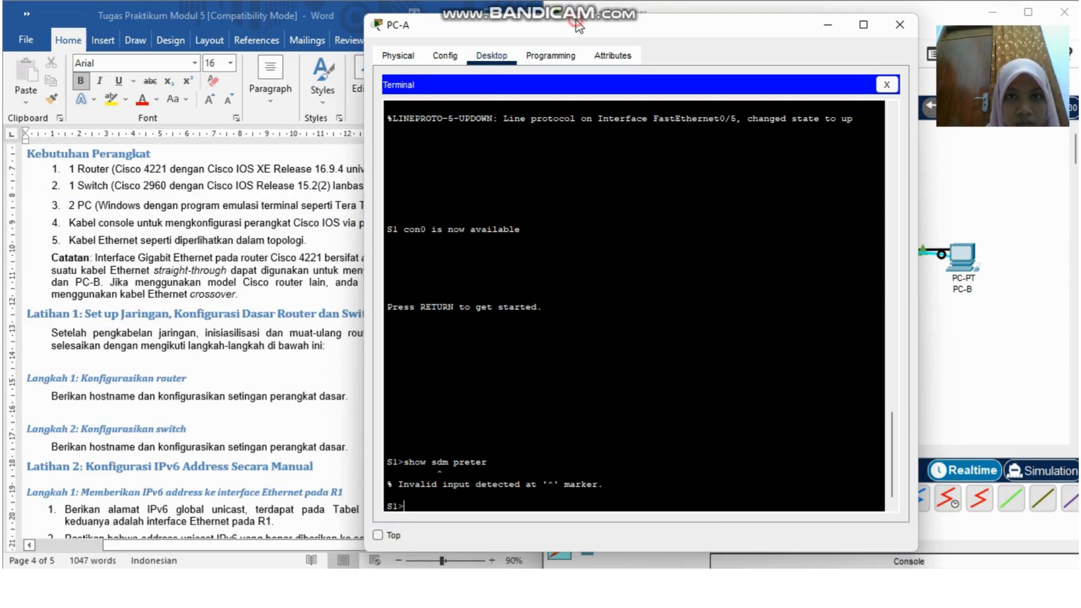
drag(575, 21, 635, 20)
scroll(329, 191, up, 3)
scroll(328, 190, up, 1)
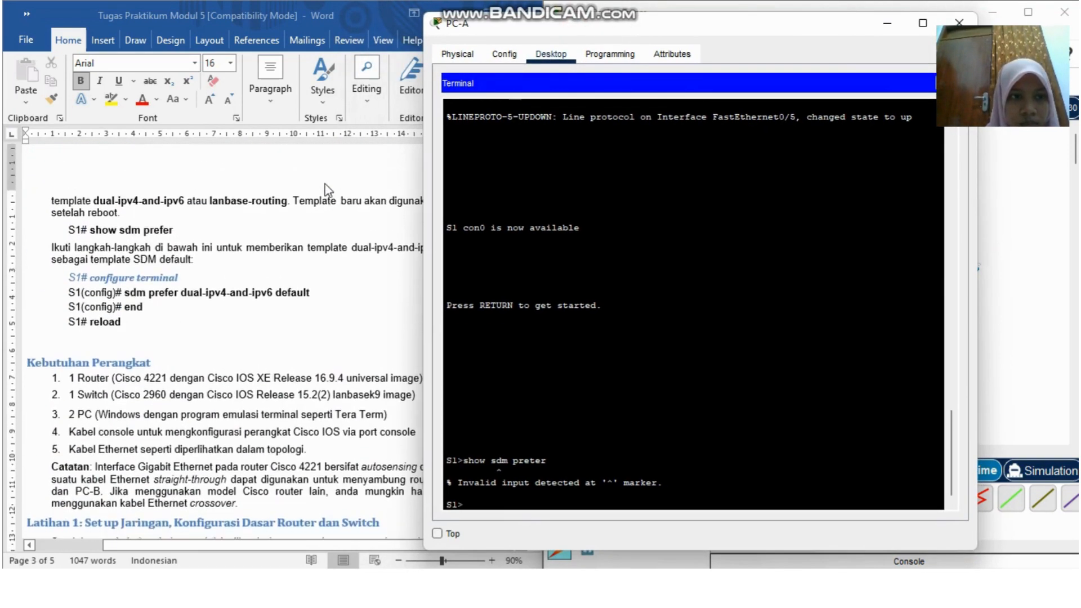
scroll(328, 190, down, 1)
scroll(328, 190, up, 1)
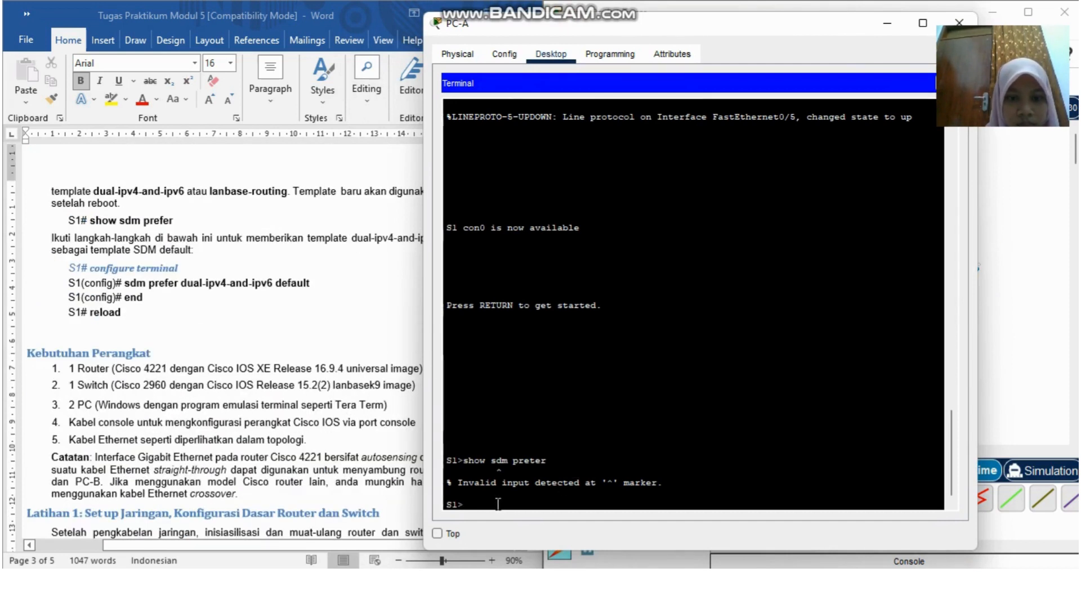
Try the corrected command "show sdm prefer" at the S1 prompt
text(show )
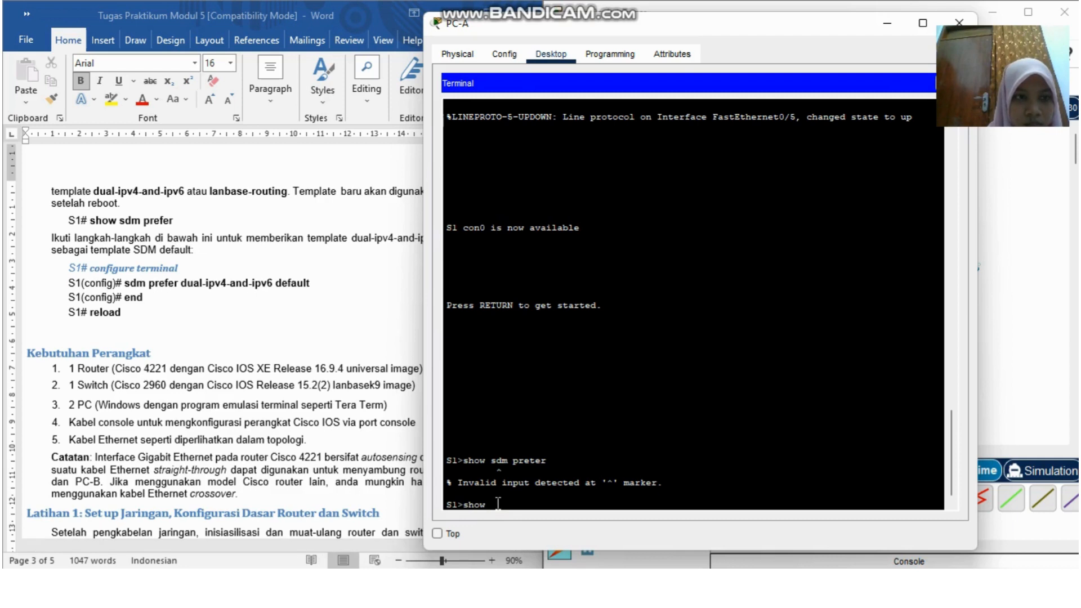
text(s)
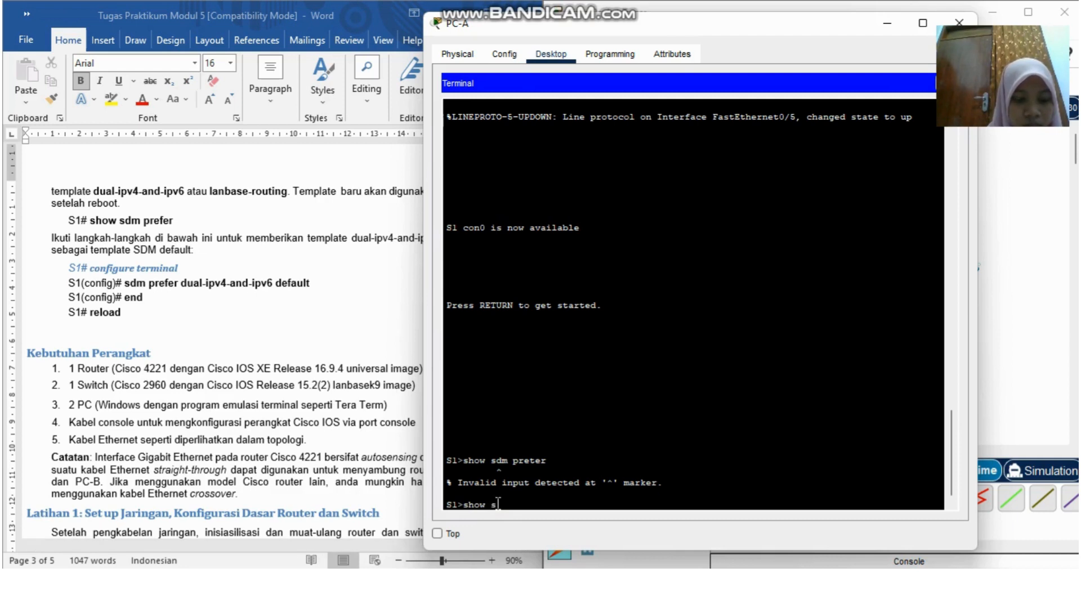
text(dm)
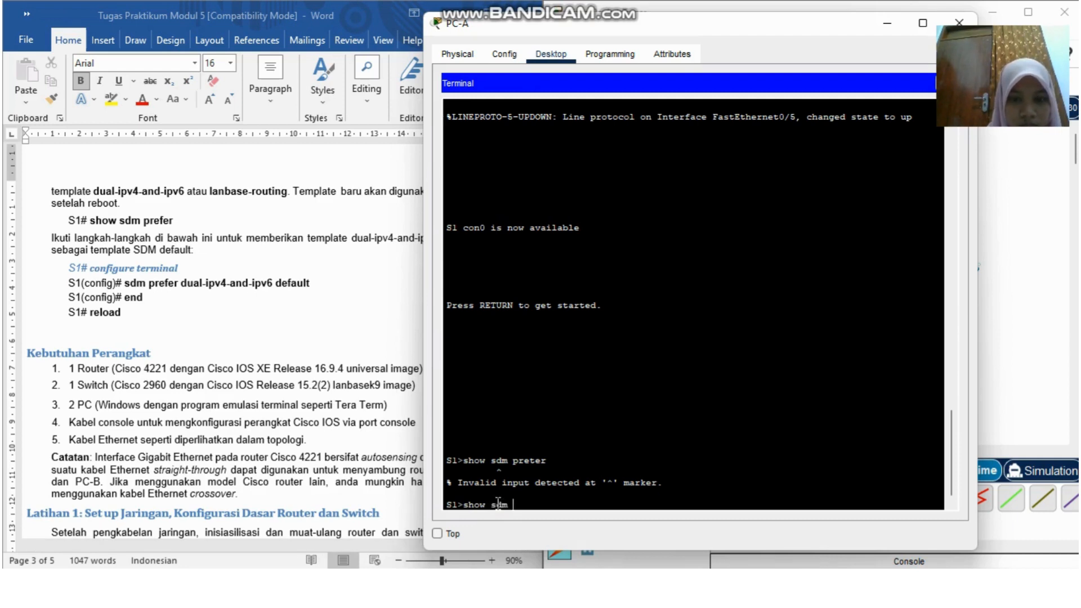
text( p)
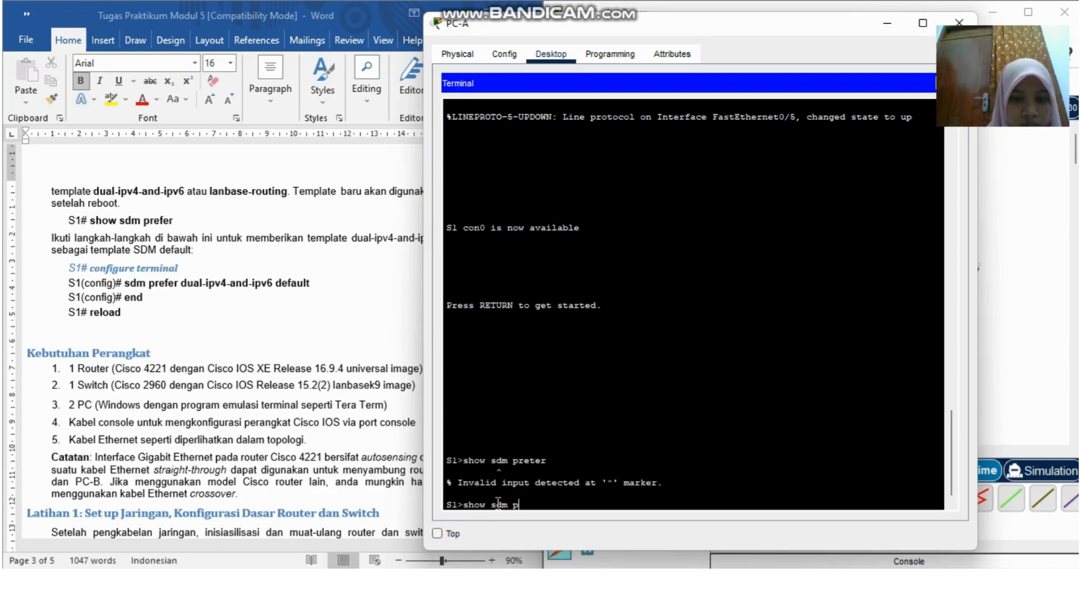
text(refer)
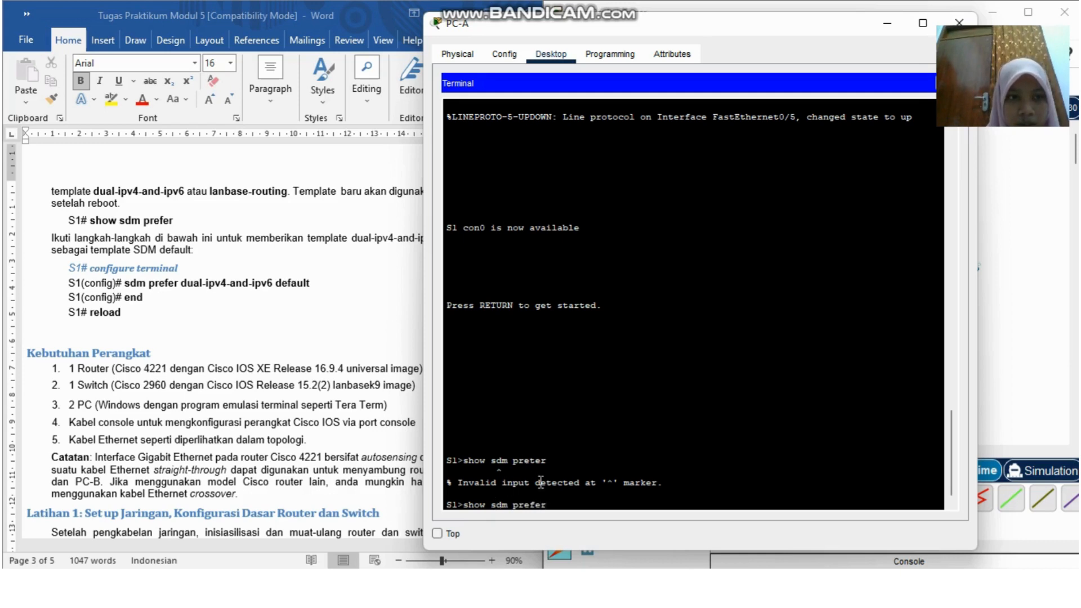
key(Return)
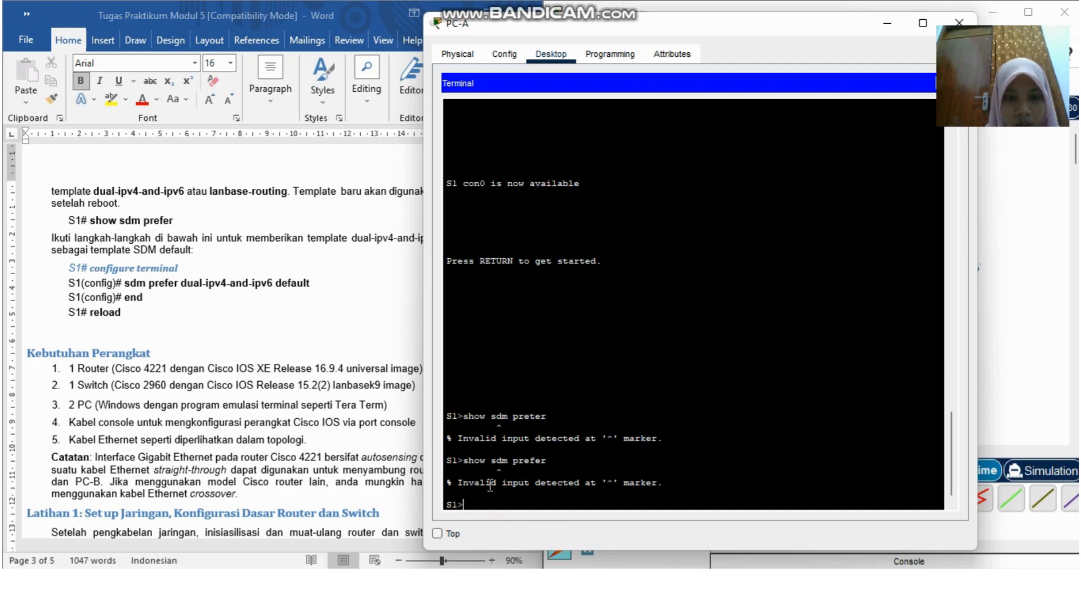
Review the earlier commands and the switch's boot output in PC-A's terminal
scroll(502, 314, up, 1)
scroll(502, 314, up, 15)
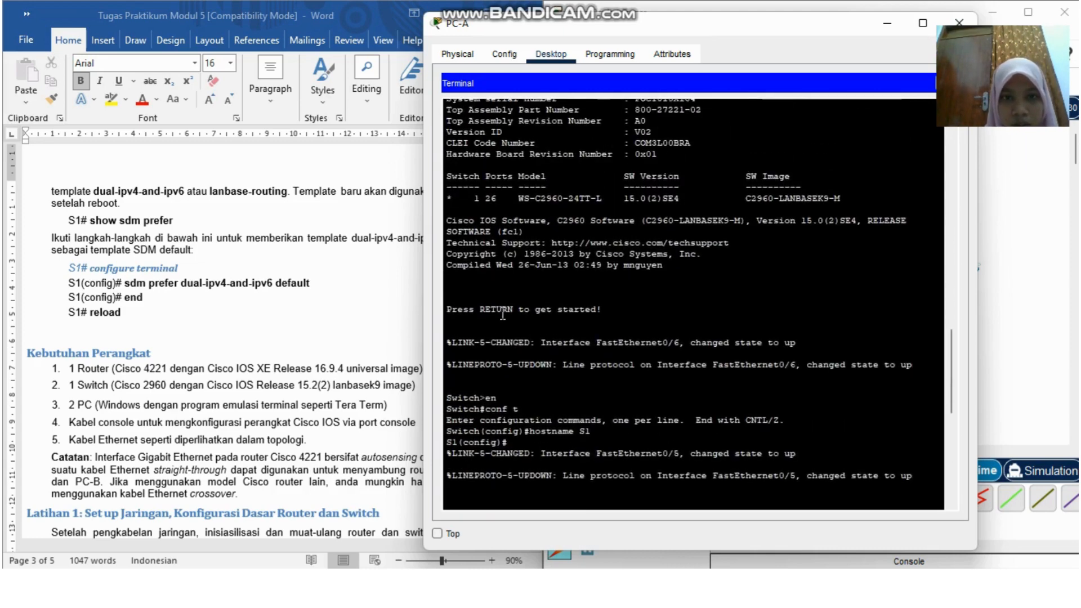
scroll(502, 314, up, 12)
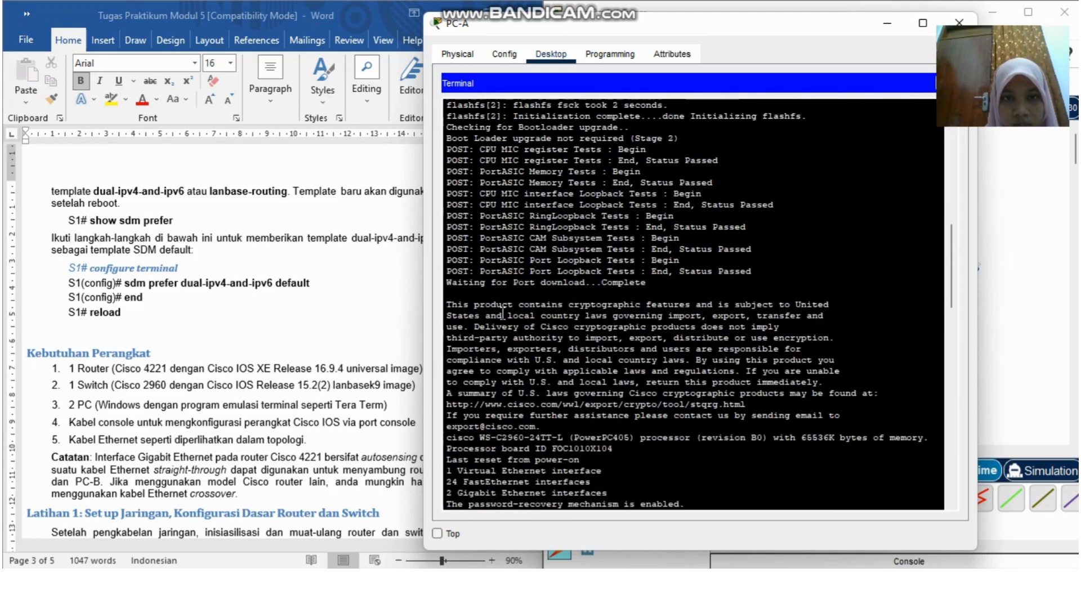
Exit the S1 console session and reopen it at the switch's user prompt
scroll(502, 313, down, 10)
scroll(503, 314, down, 18)
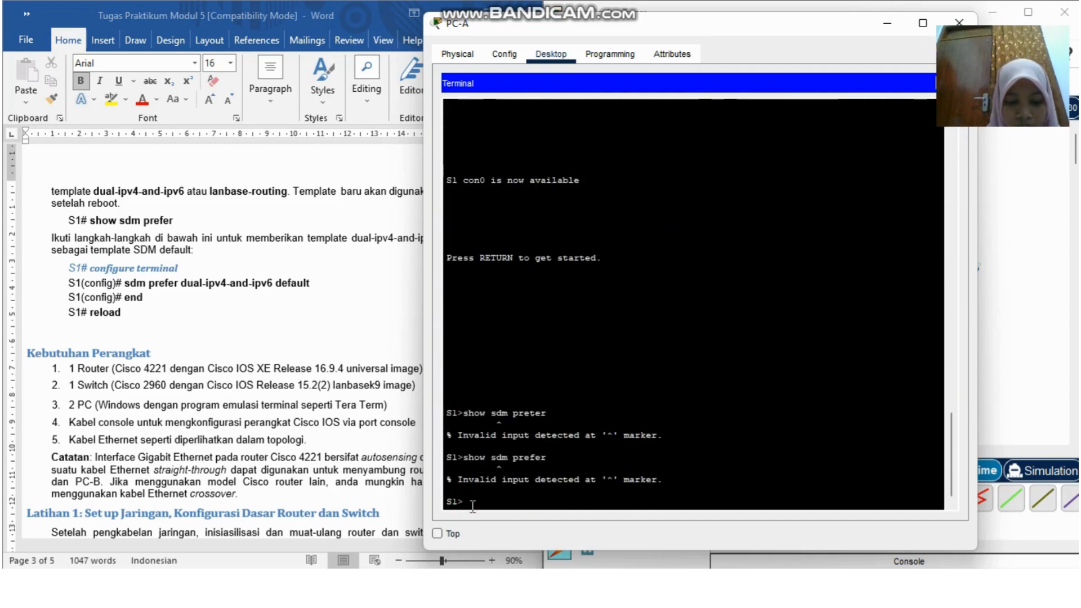
text(exit)
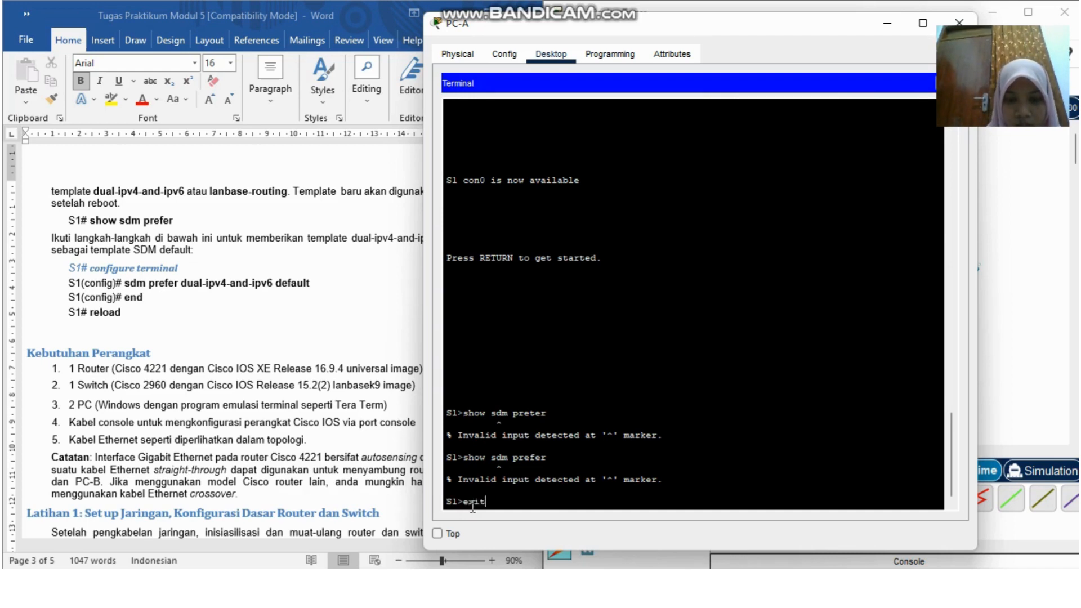
key(Return)
key(Return)
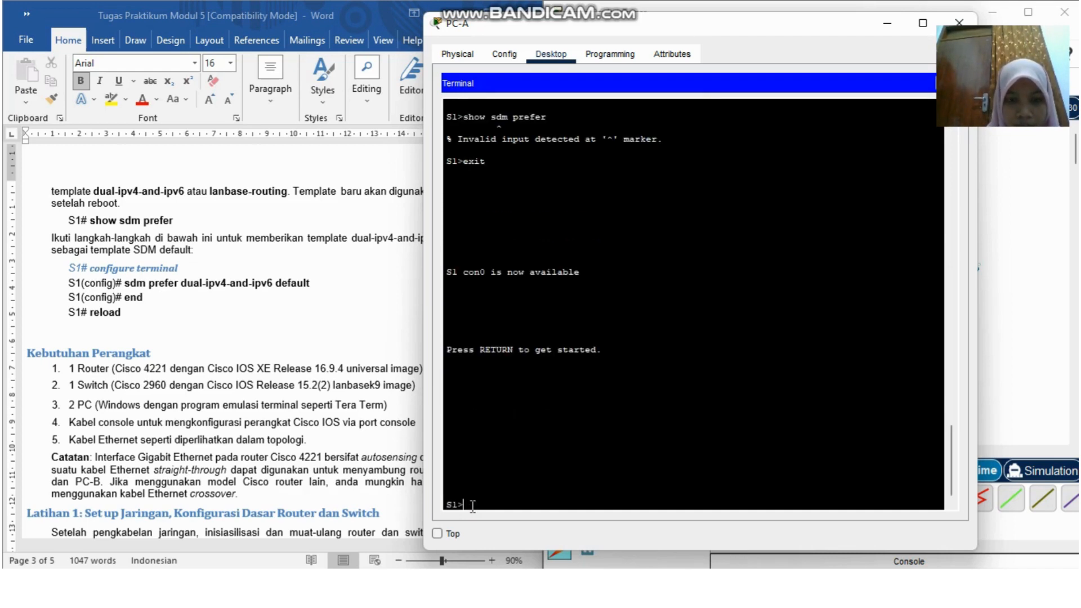
Check the earlier commands and try to enter configuration mode with "conf t" at the S1 user prompt
scroll(515, 341, up, 10)
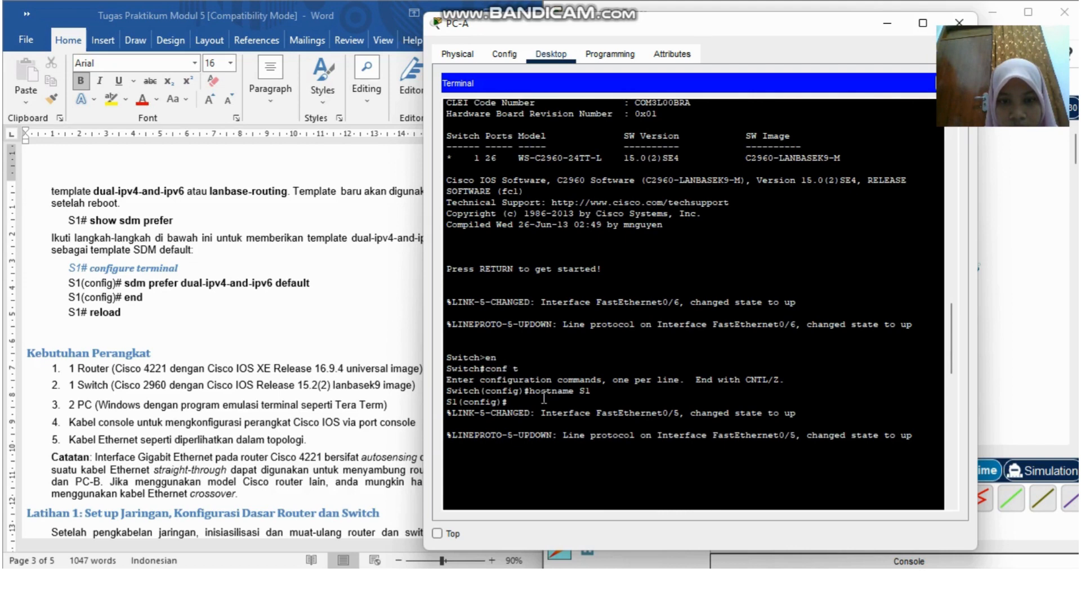
scroll(543, 398, down, 10)
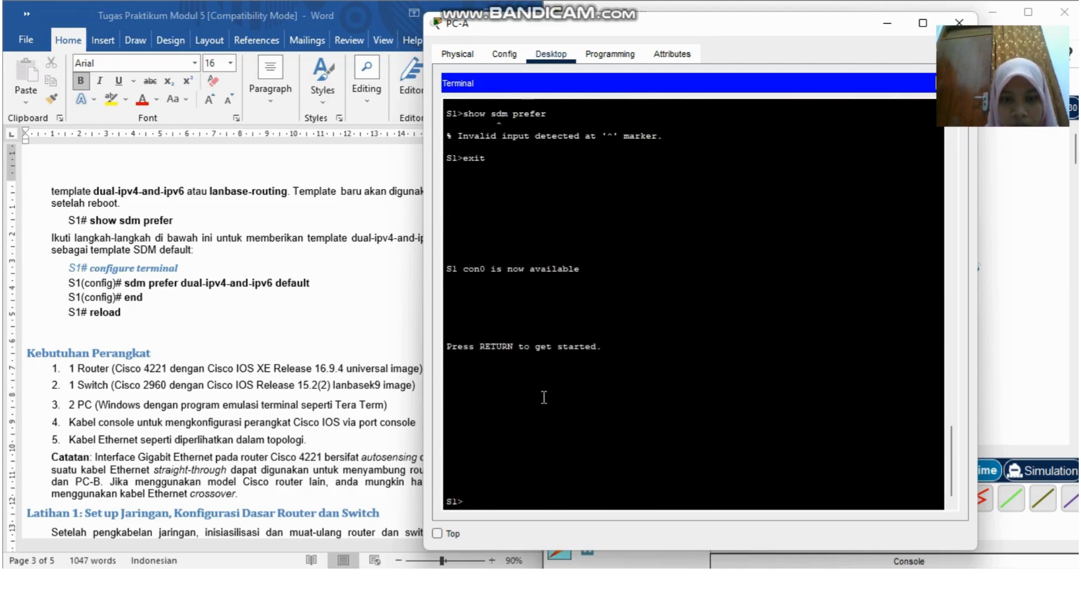
text(c)
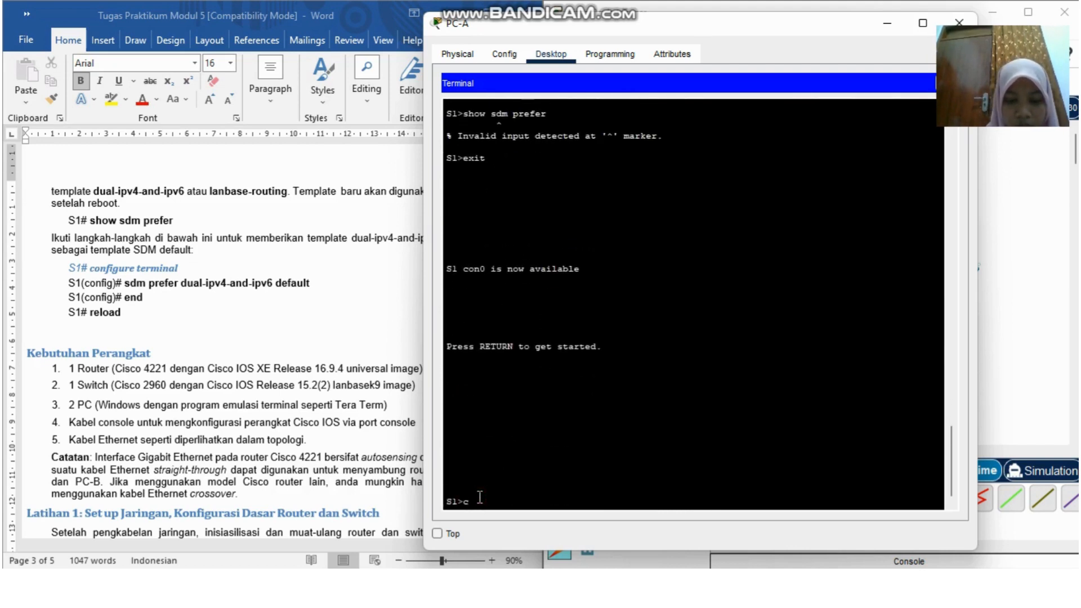
text(onf t)
key(Return)
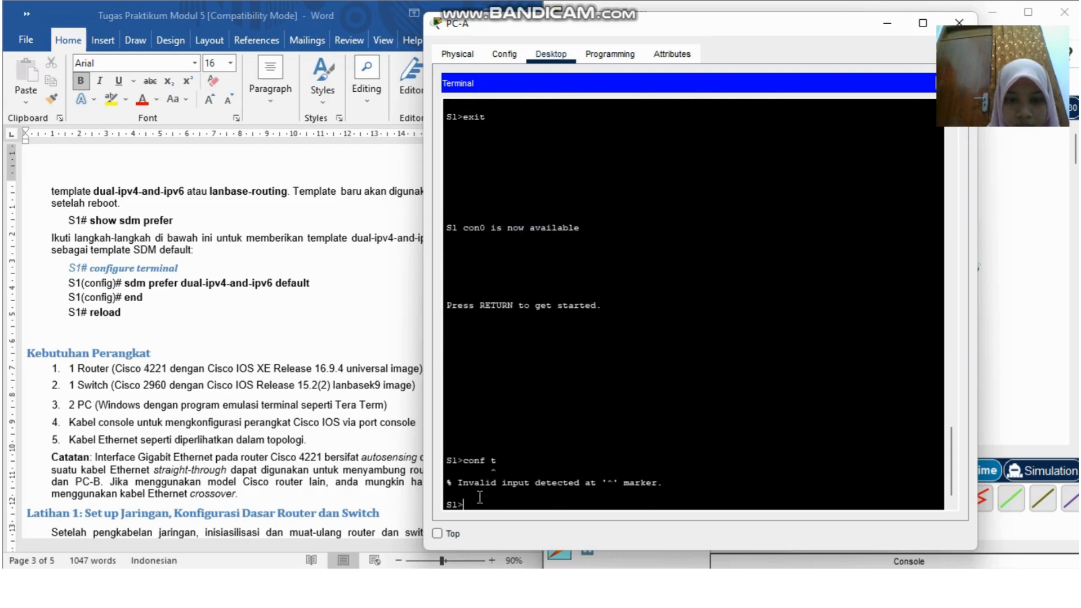
Review the earlier command sequence and enter privileged EXEC mode on S1 with "en"
scroll(538, 383, up, 5)
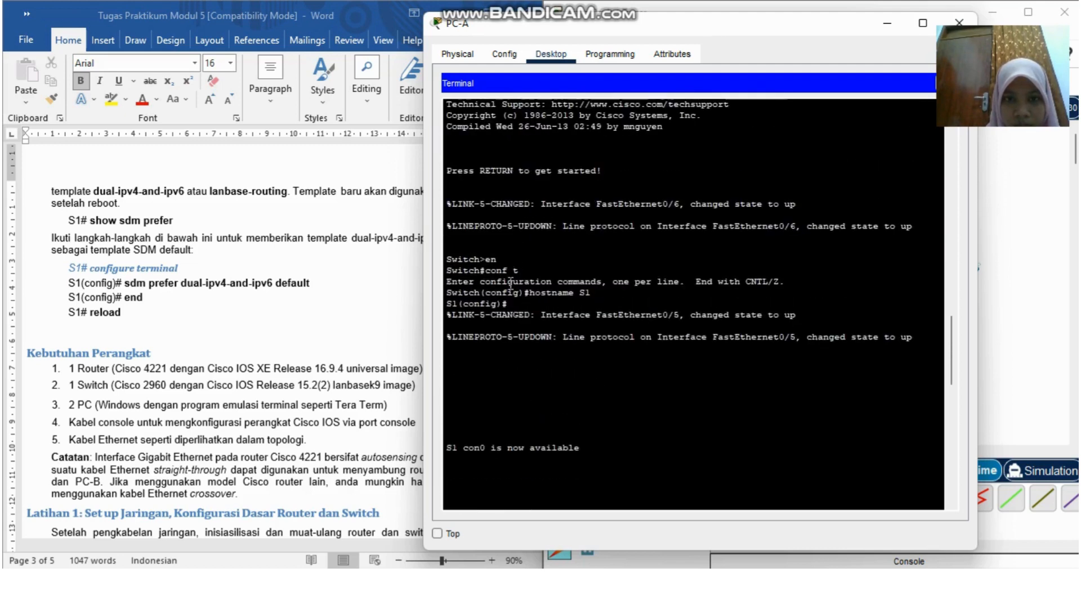
scroll(511, 403, down, 5)
scroll(511, 403, down, 2)
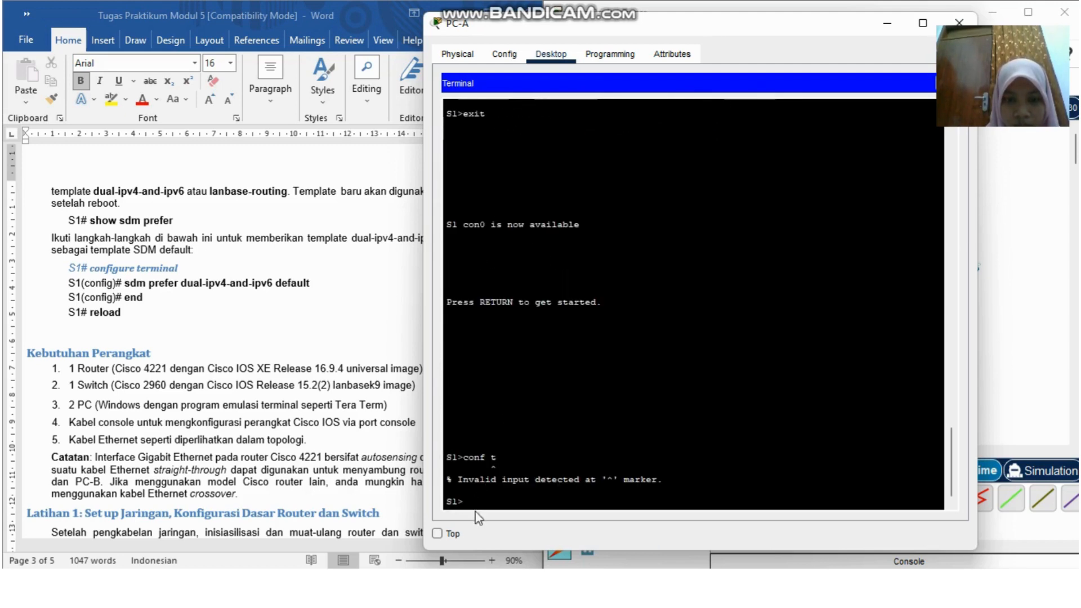
text(en)
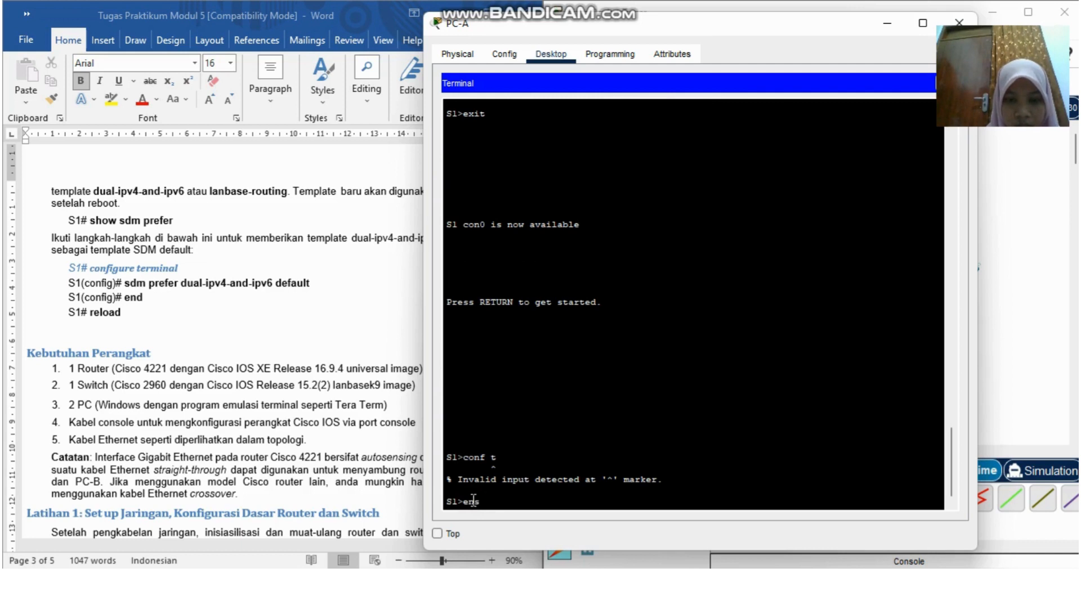
key(Return)
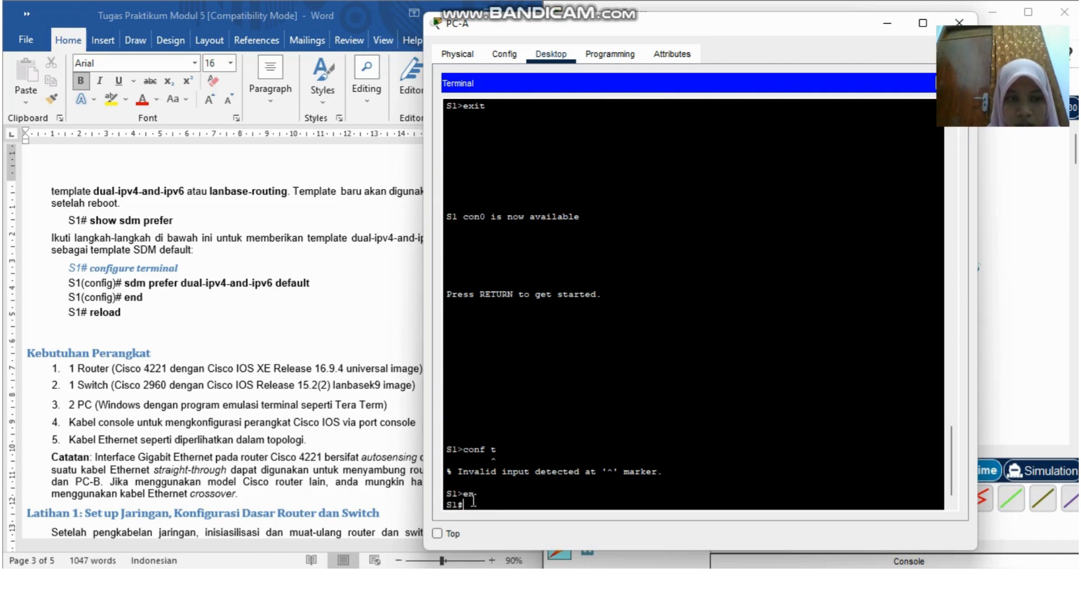
Display S1's SDM template with "show sdm prefer" and examine its IPv6 resource entries
text(sho)
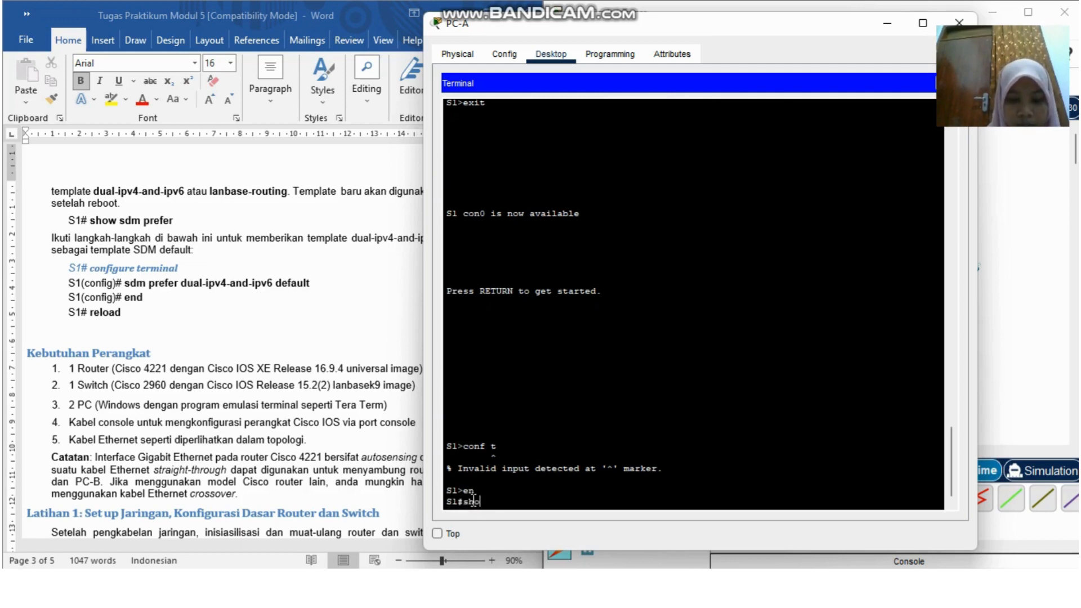
text(w )
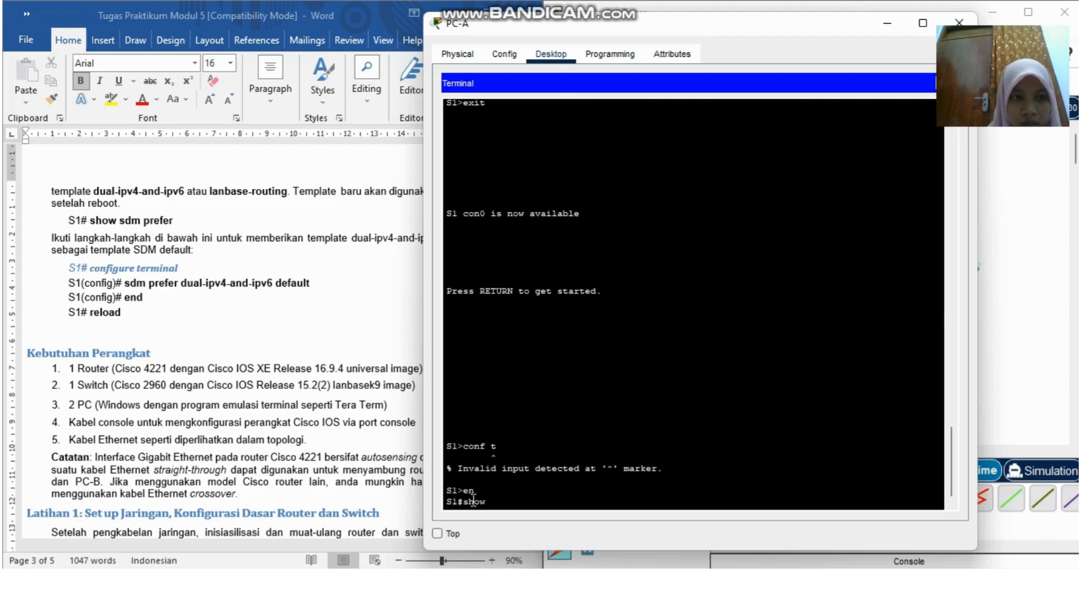
text(sdm )
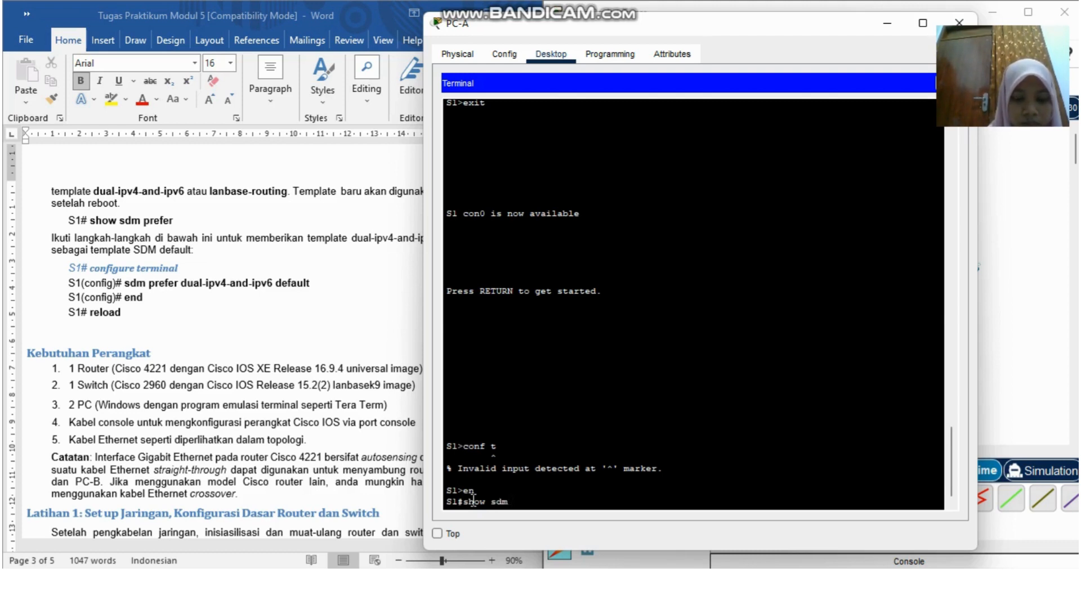
text(prefer)
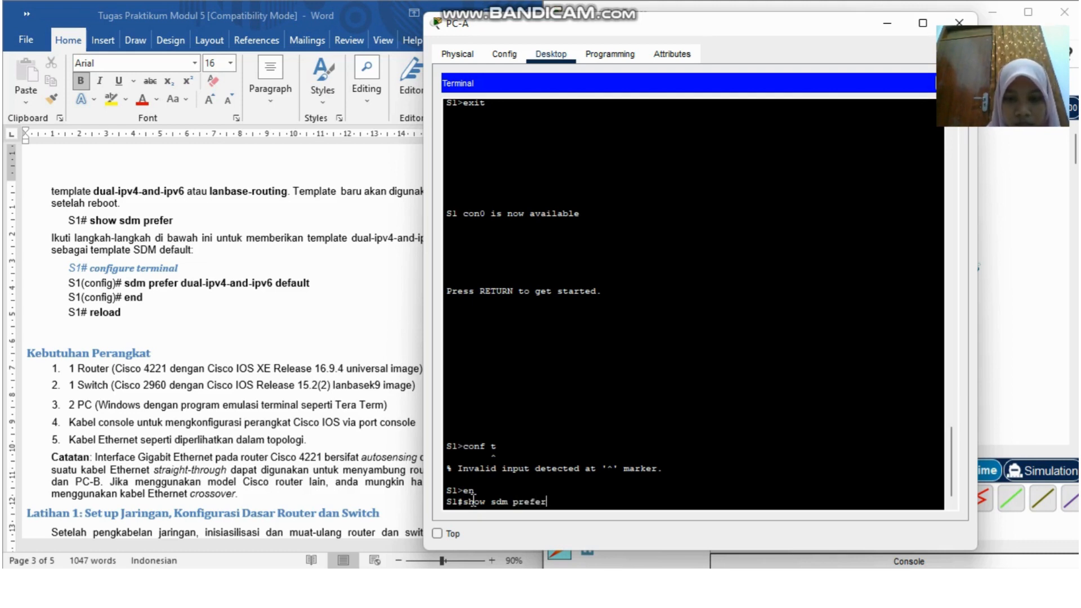
key(Return)
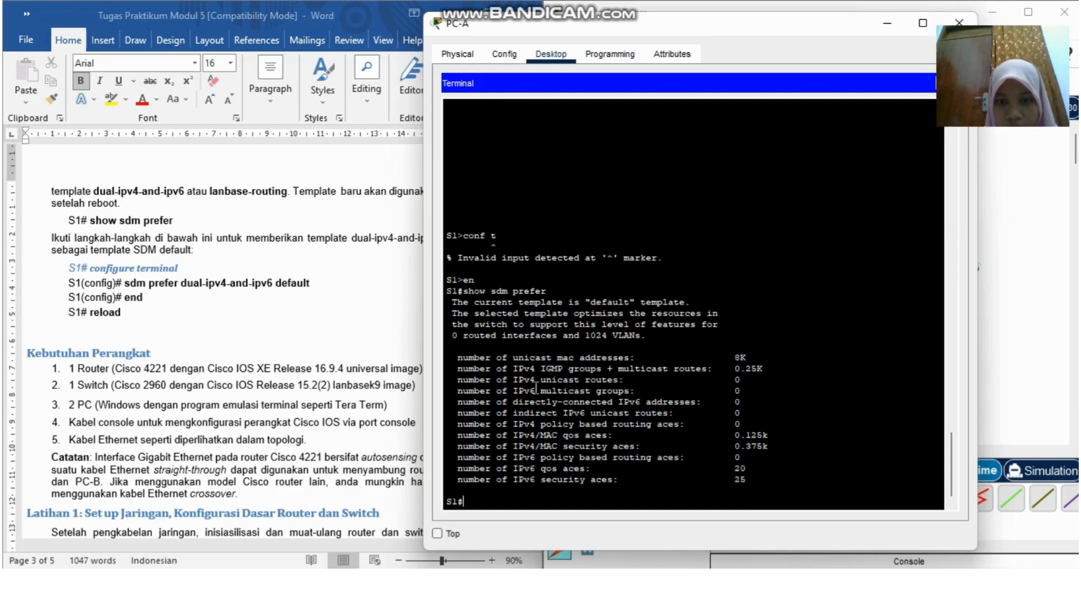
drag(501, 390, 758, 390)
click(686, 332)
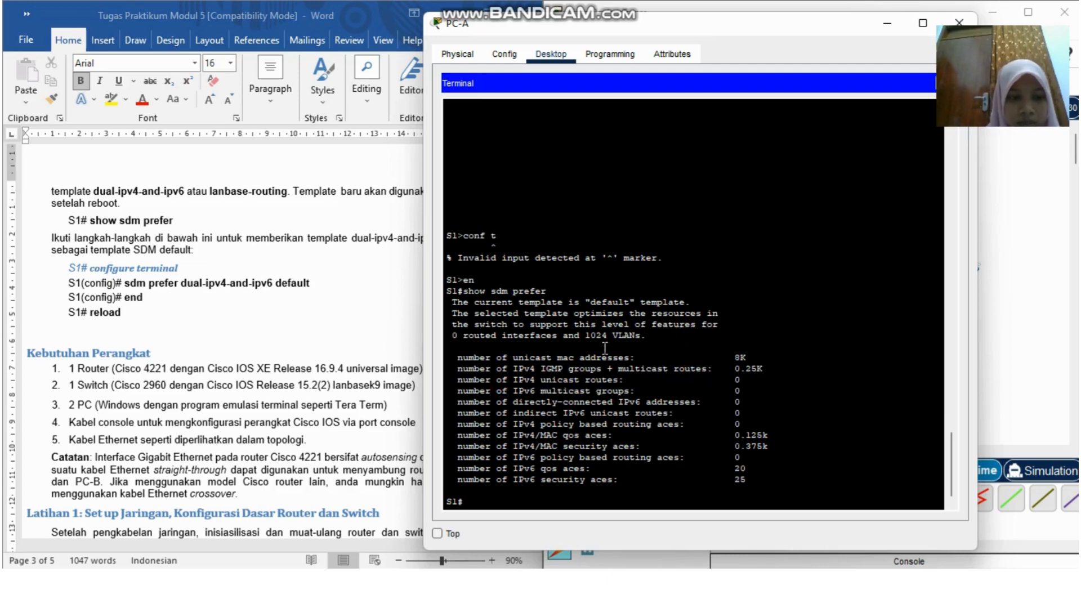
Look through the lab sheet's following exercises and enter global configuration mode on S1 with "conf t"
scroll(307, 313, down, 8)
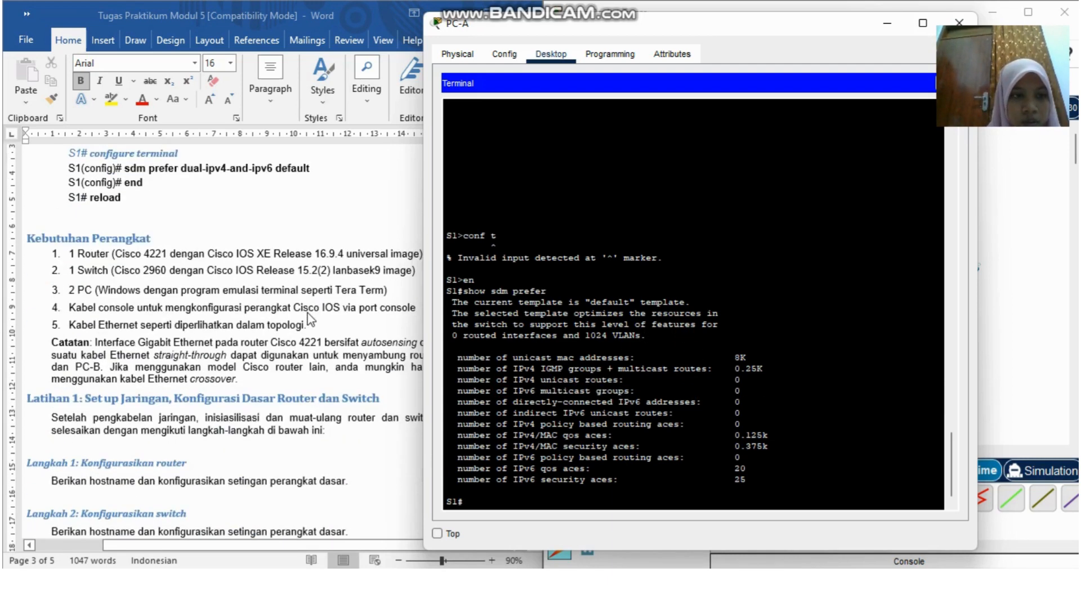
scroll(316, 366, down, 1)
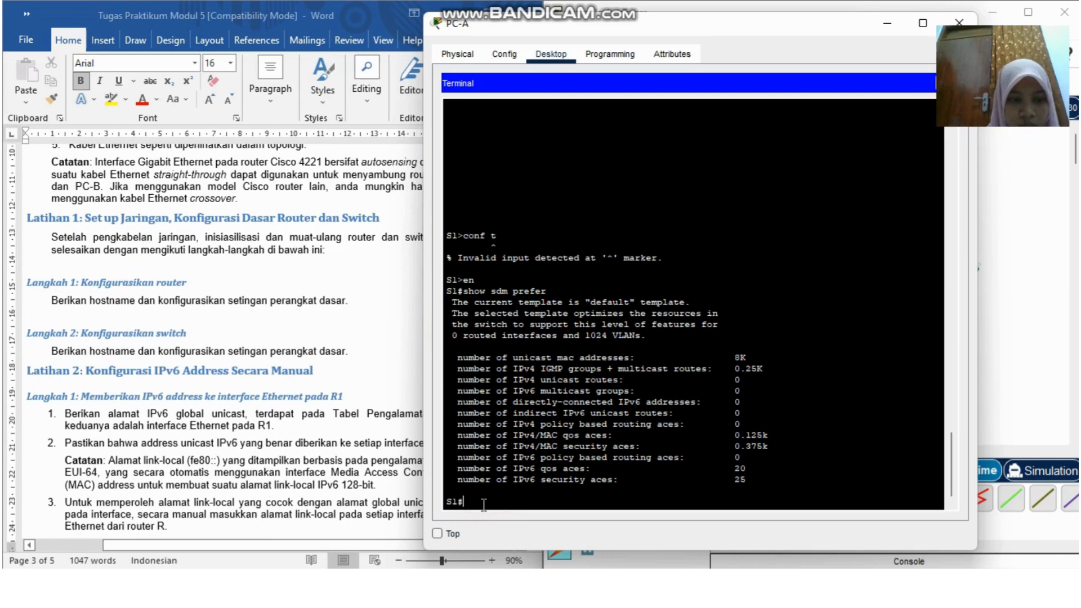
text(conf)
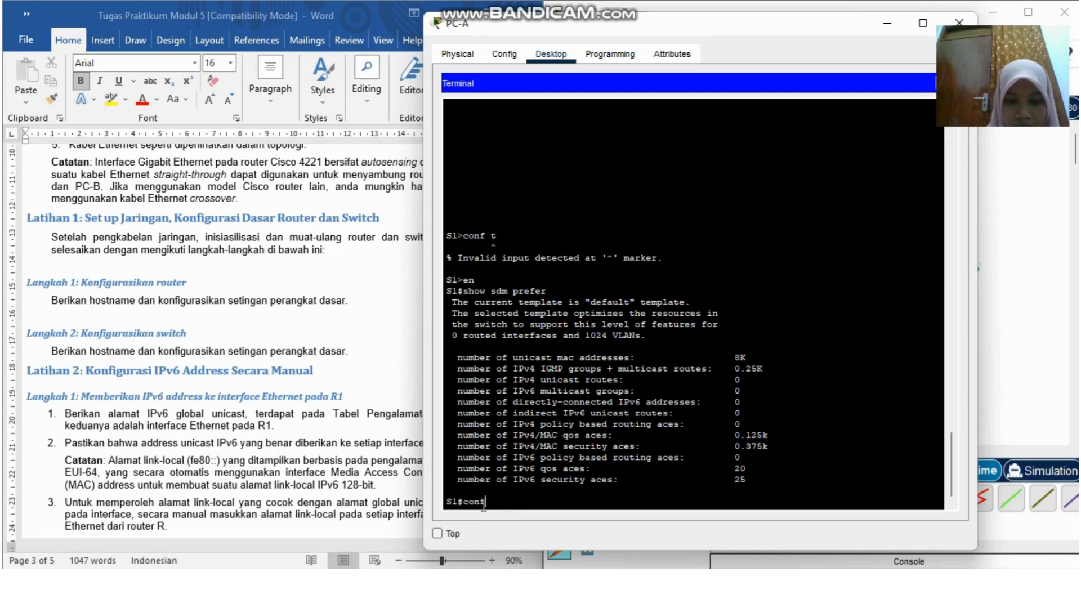
text( t)
key(Return)
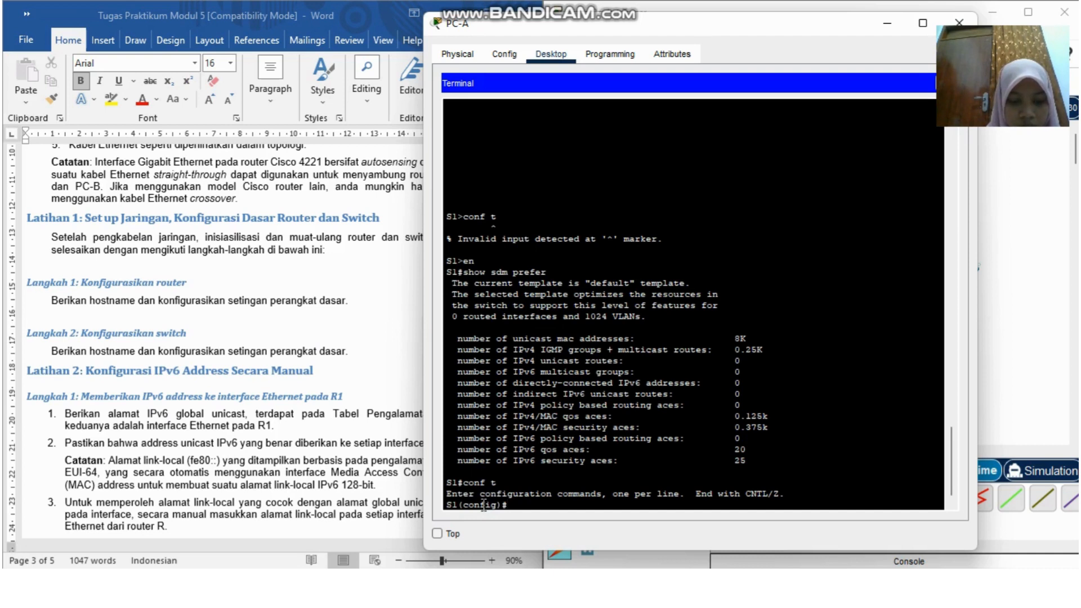
Set S1's SDM template with "sdm prefer dual-ipv4-and-ipv6 default", following the command in the lab sheet
text(sdm)
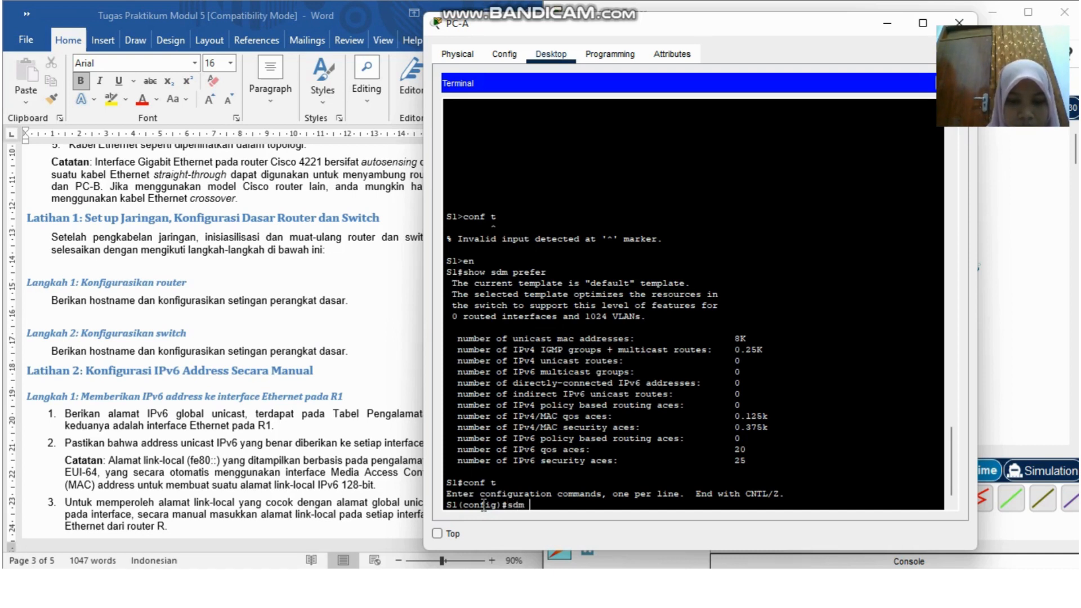
text( p)
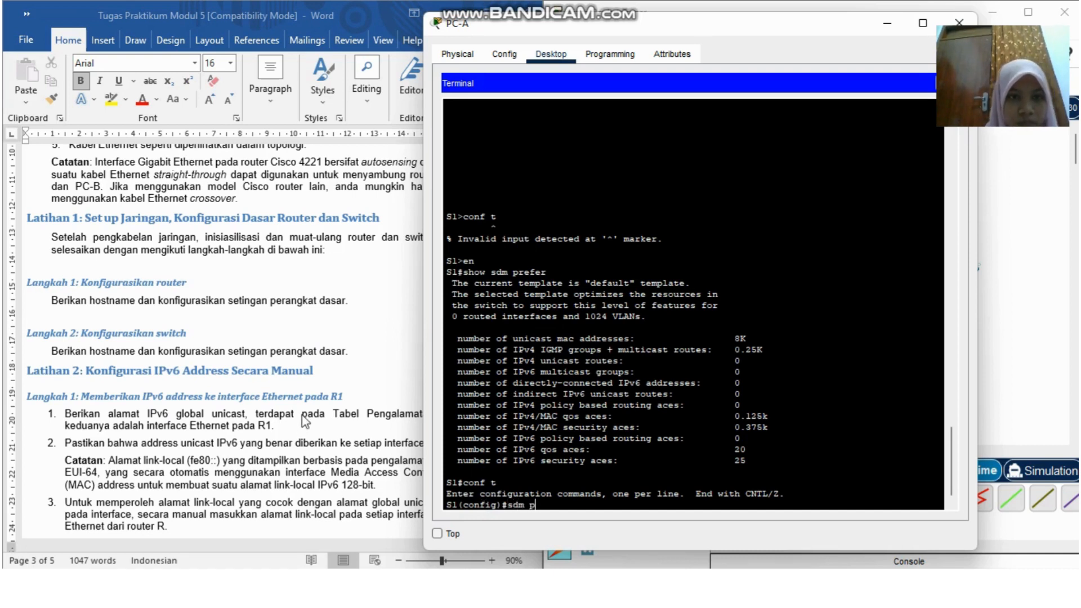
scroll(197, 185, up, 5)
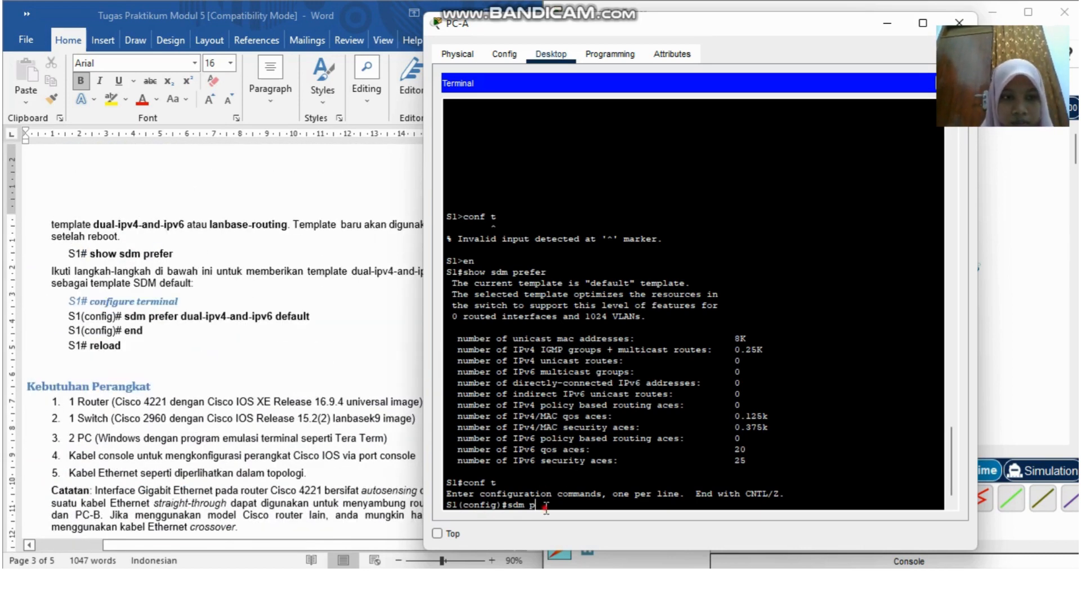
click(307, 320)
click(382, 366)
click(618, 449)
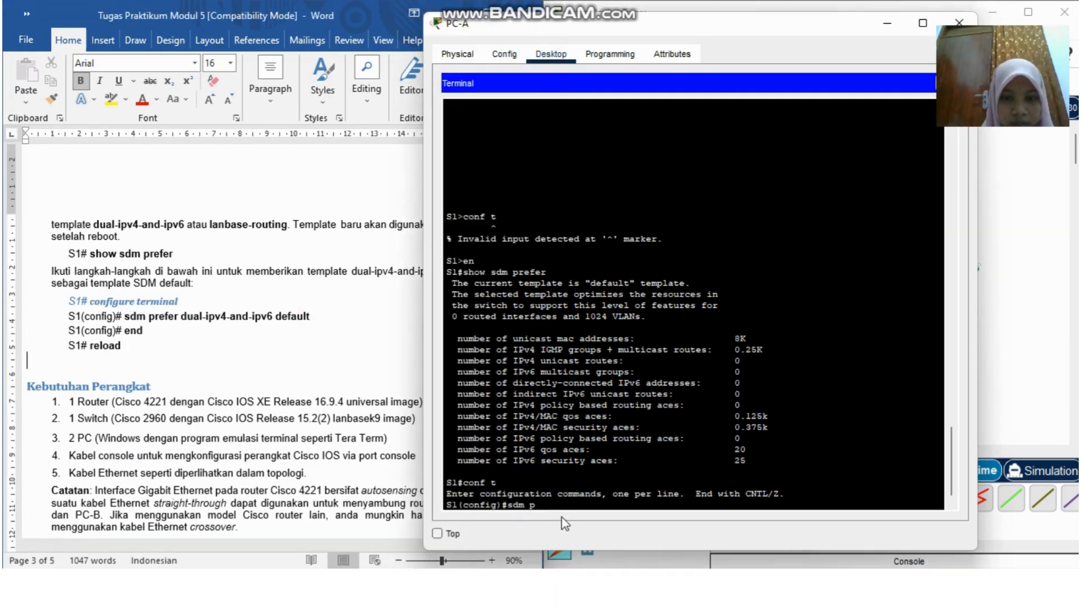
text(sdm p)
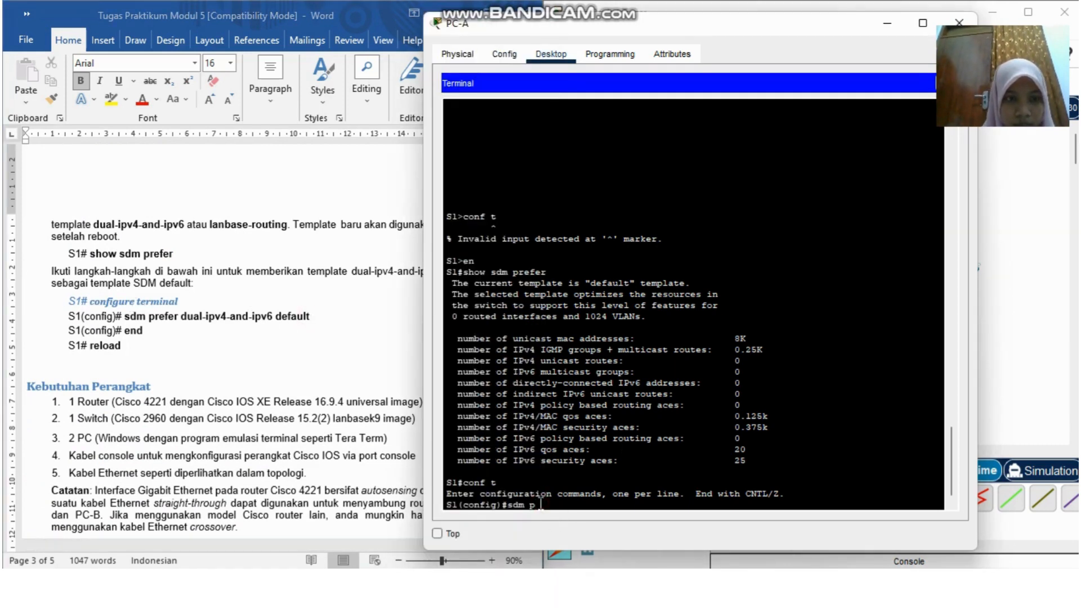
text(refer dual)
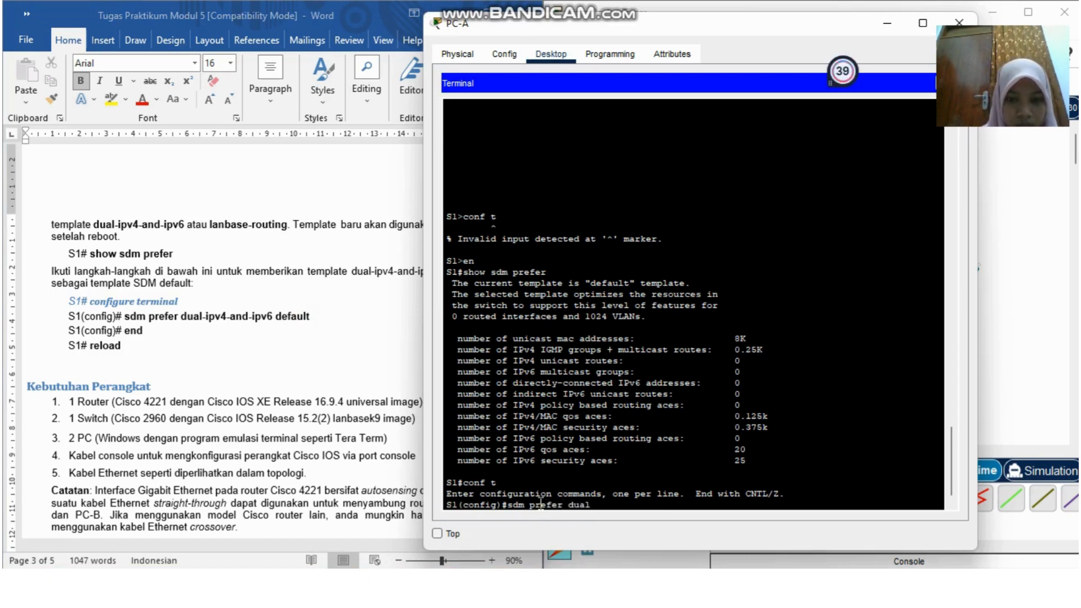
text(-ipv)
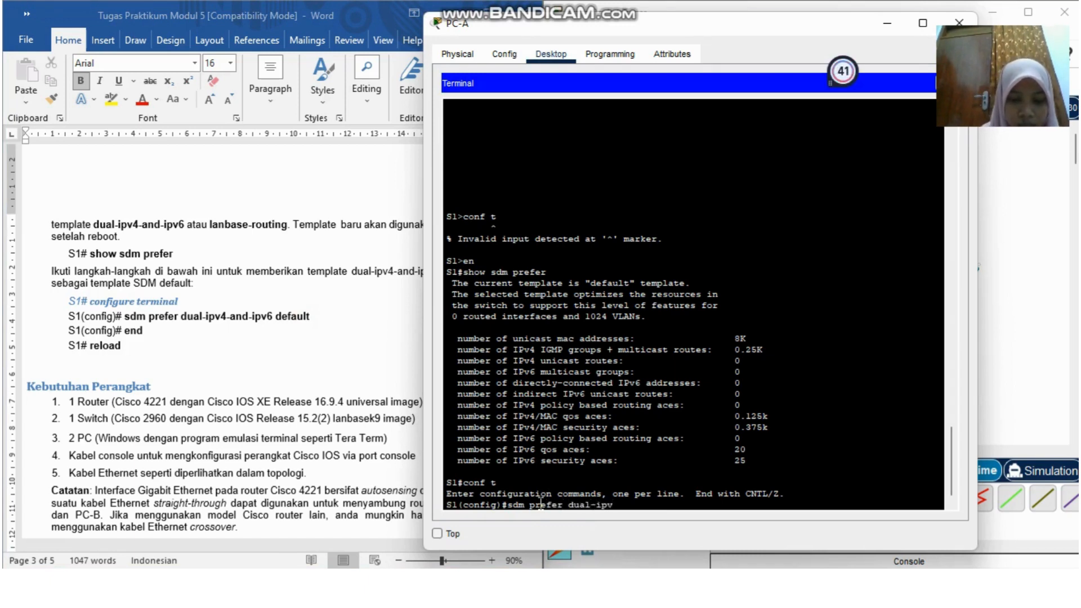
text(4-and)
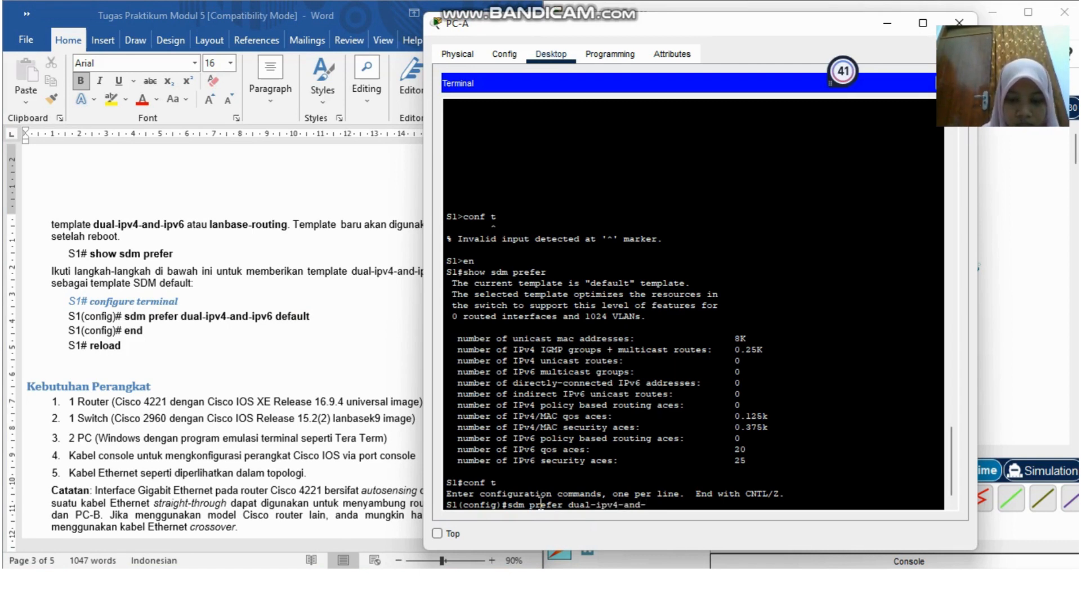
text(-ipv6 default)
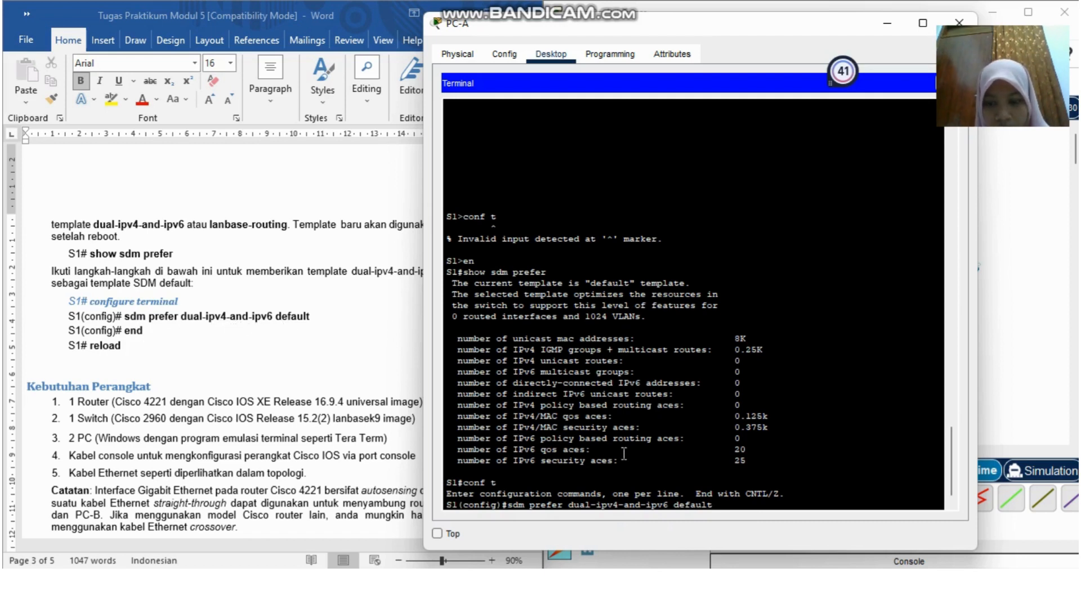
key(Return)
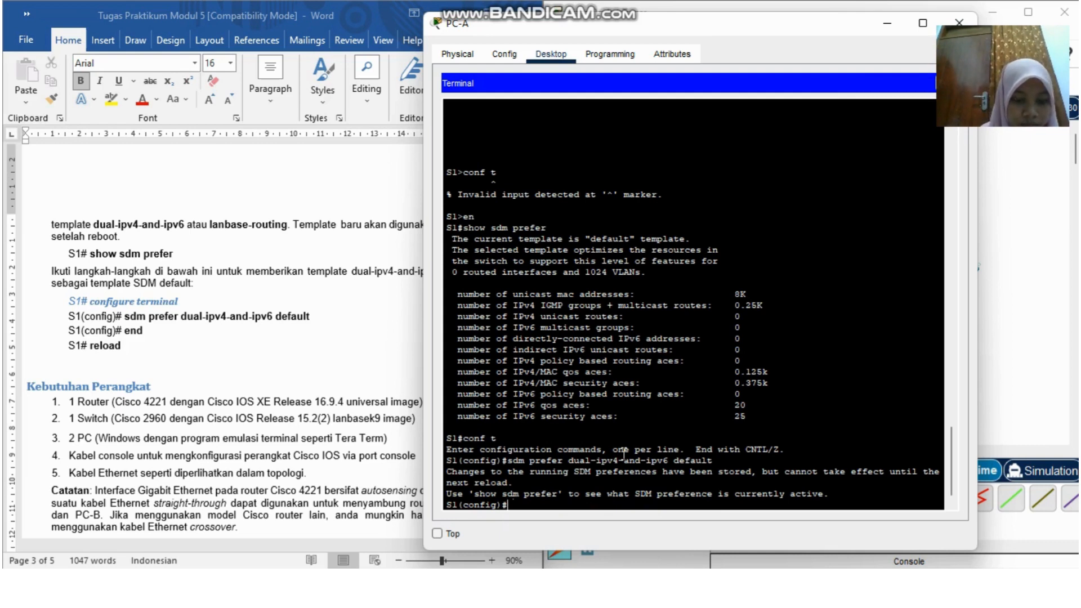
Leave global configuration mode on S1 with "end" to return to privileged EXEC mode
text(end)
key(Return)
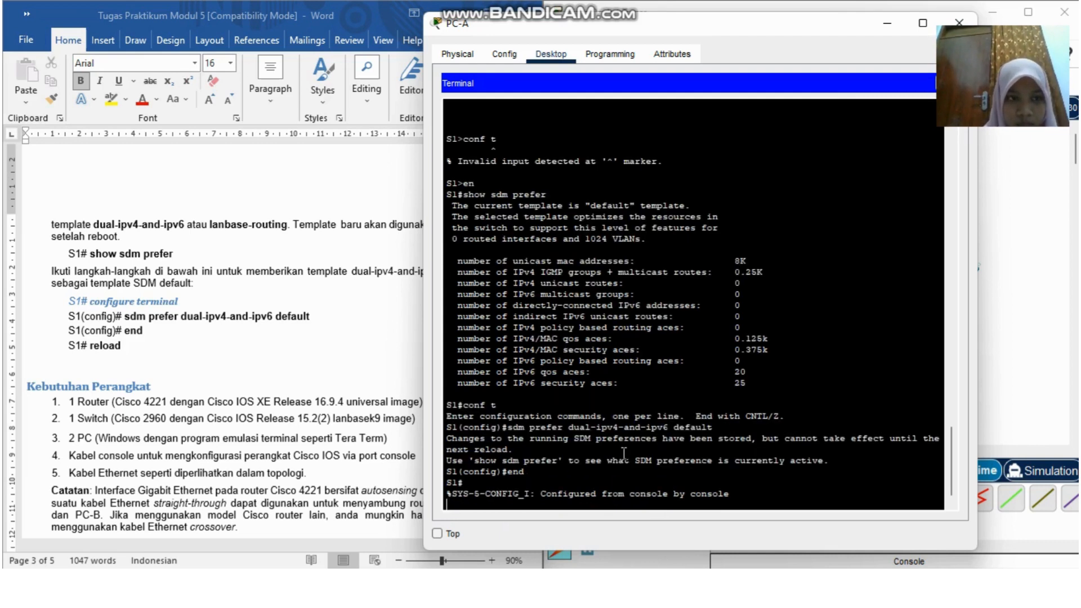
key(Return)
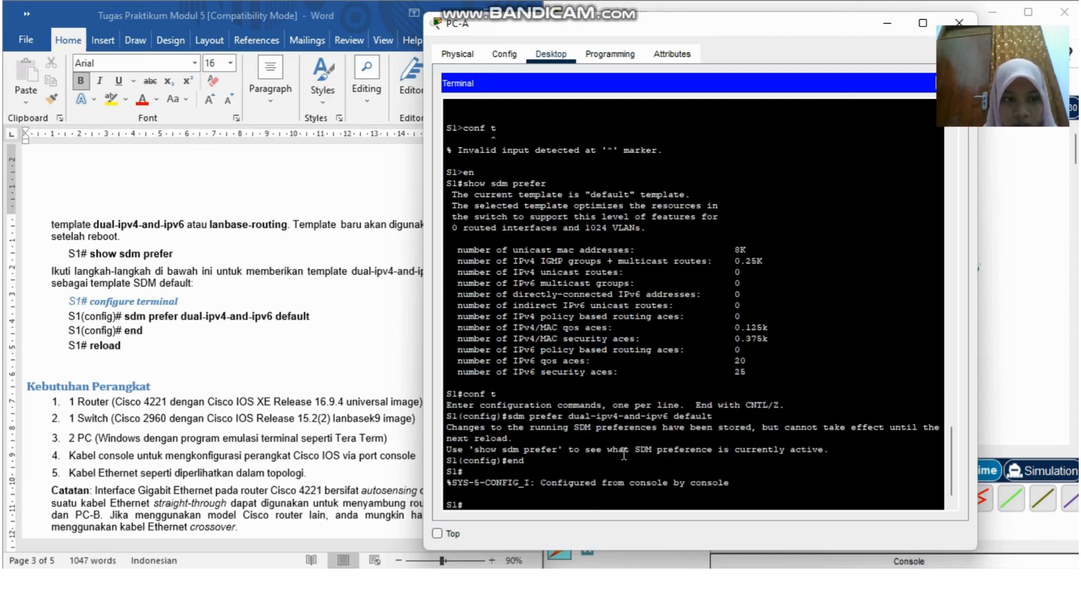
Restart S1 with "reload", answering "yes" to save the modified configuration, and start a new console session
text(rel)
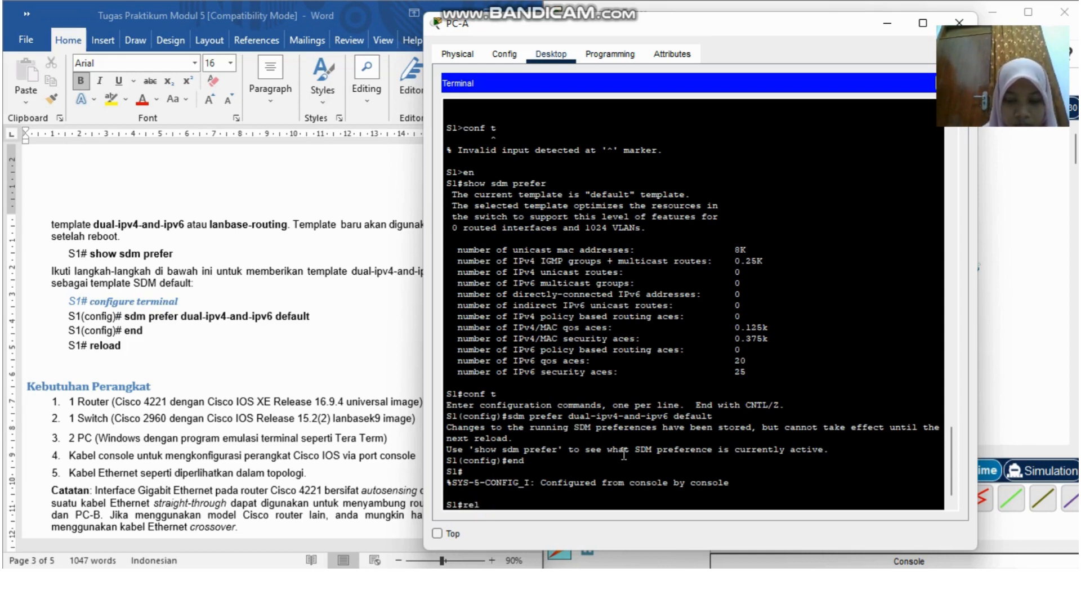
text(oad)
key(Return)
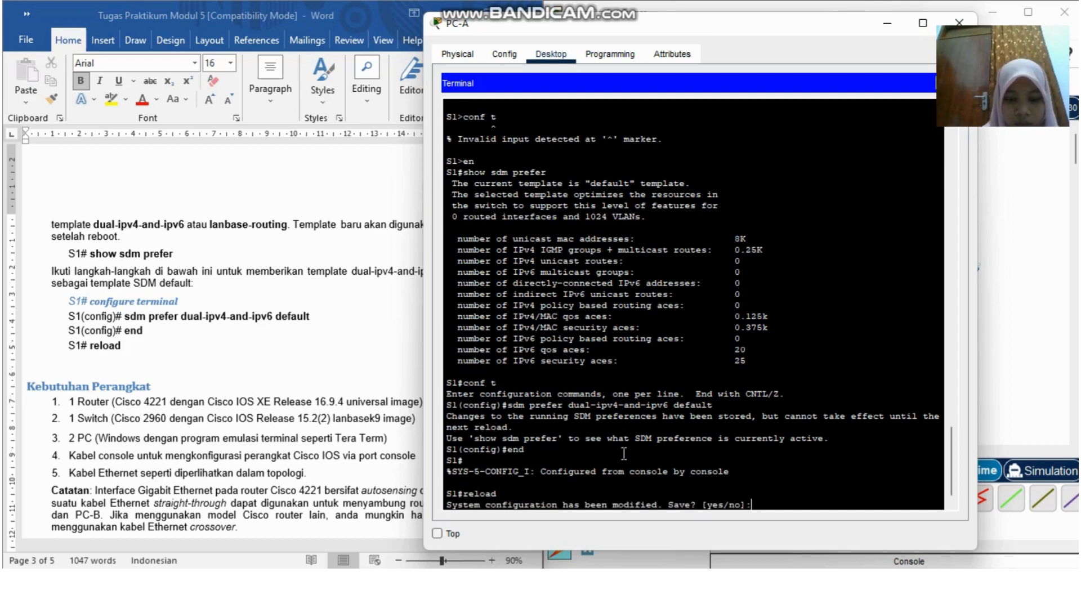
text(yes)
key(Return)
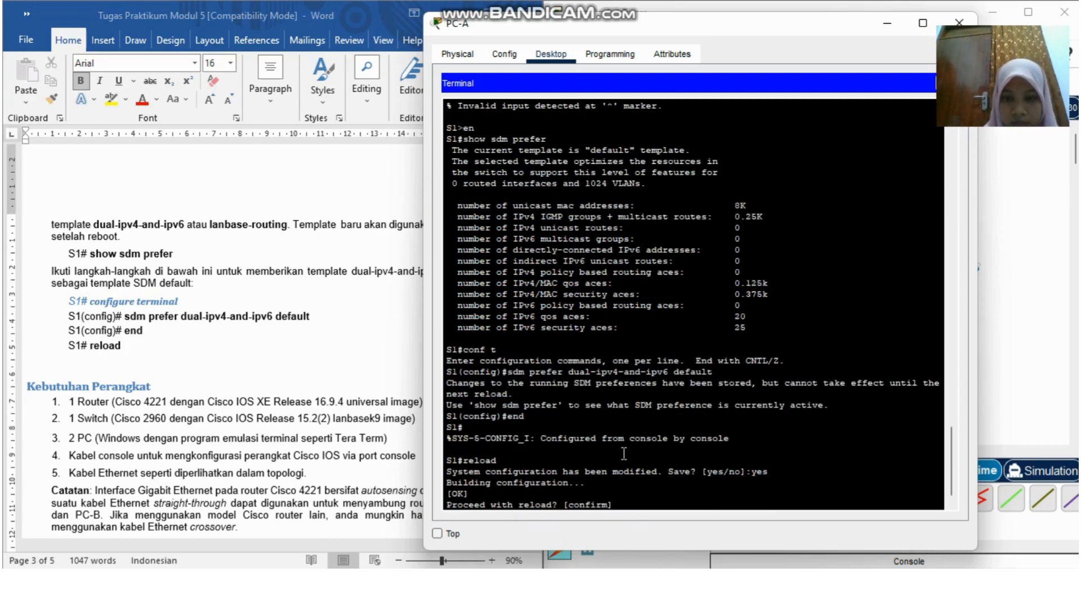
key(Return)
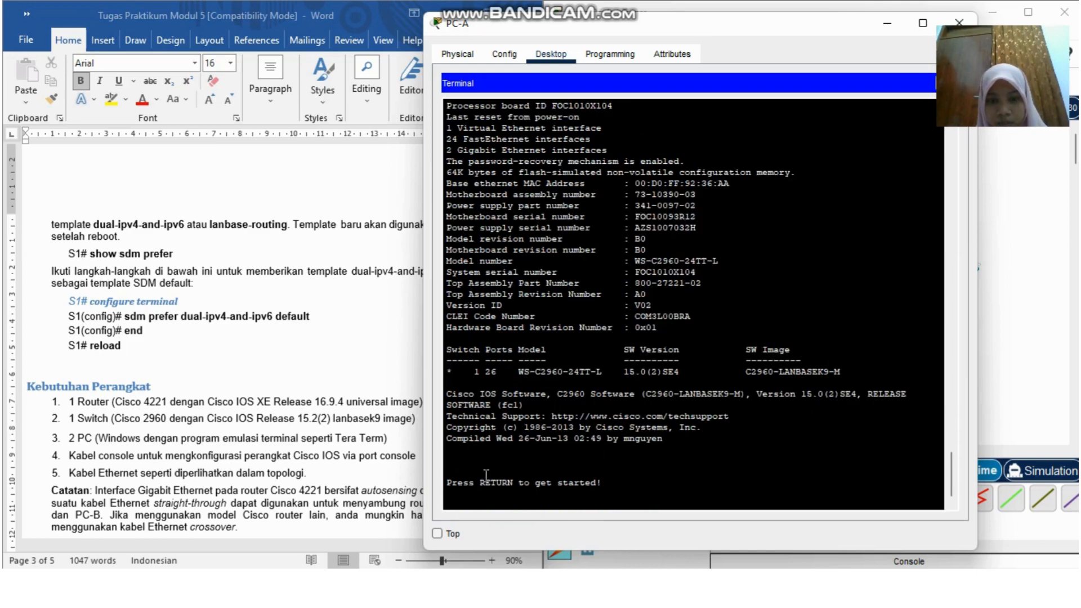
click(460, 497)
key(Return)
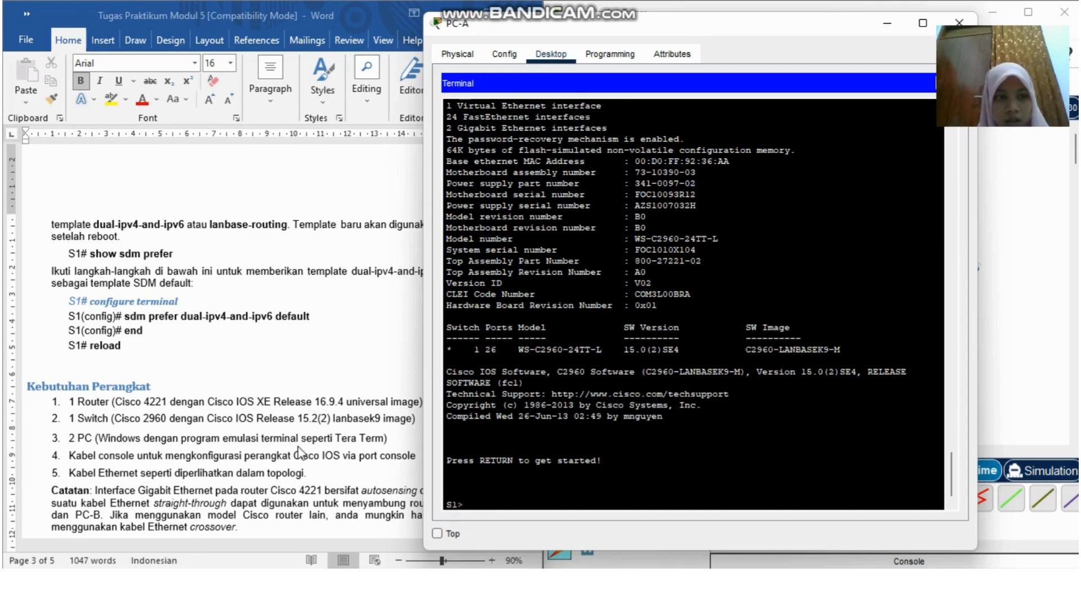
Find the S1 management interface task in the lab sheet and enter VLAN 1 configuration on S1 with "en", "conf t" and "int vlan 1"
scroll(290, 402, down, 20)
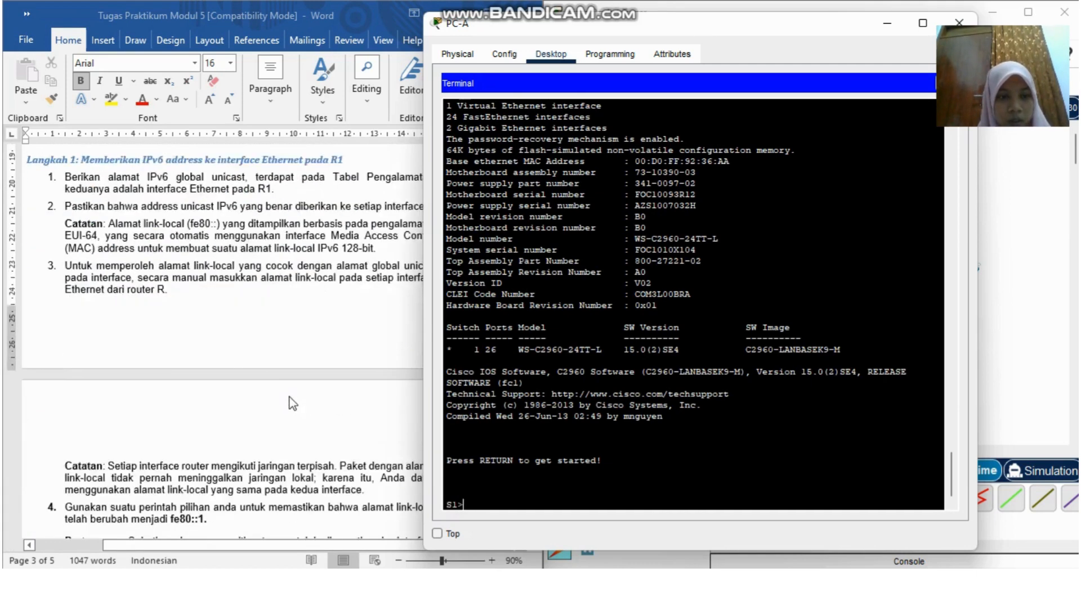
scroll(289, 403, down, 6)
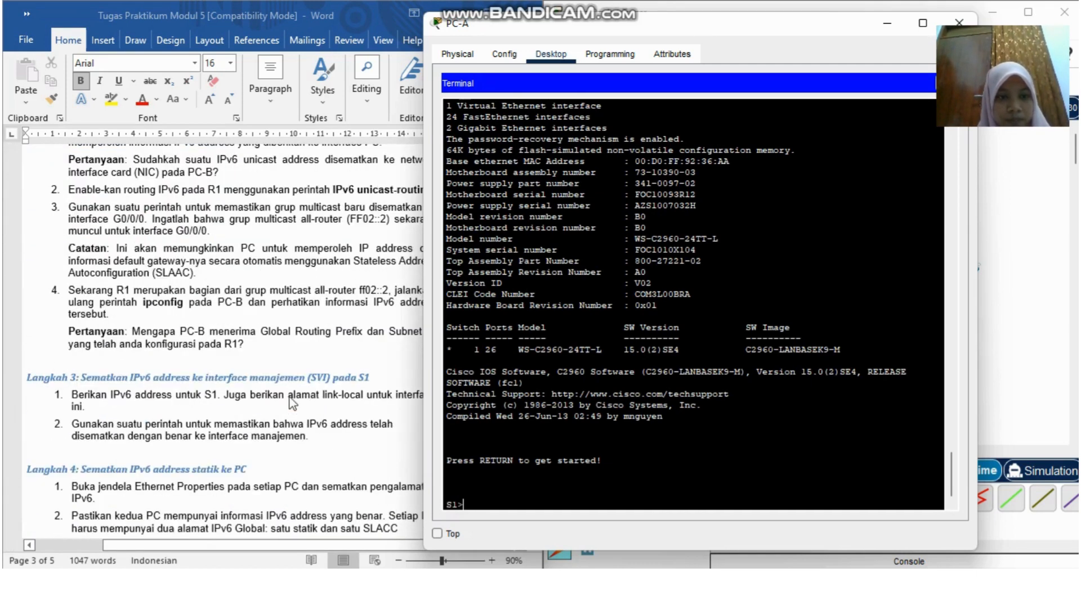
scroll(292, 402, down, 3)
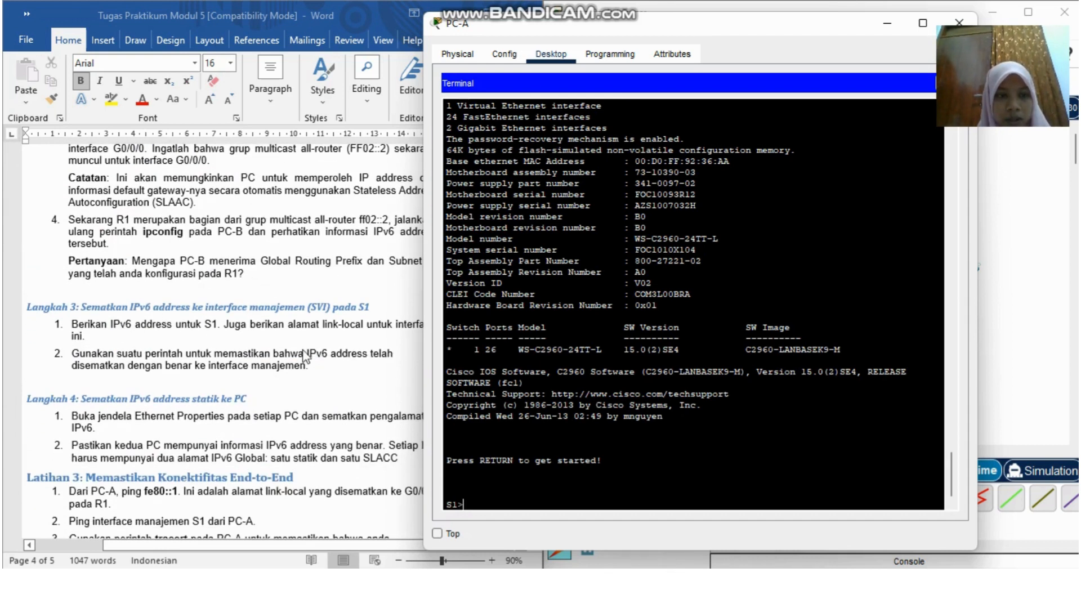
click(478, 505)
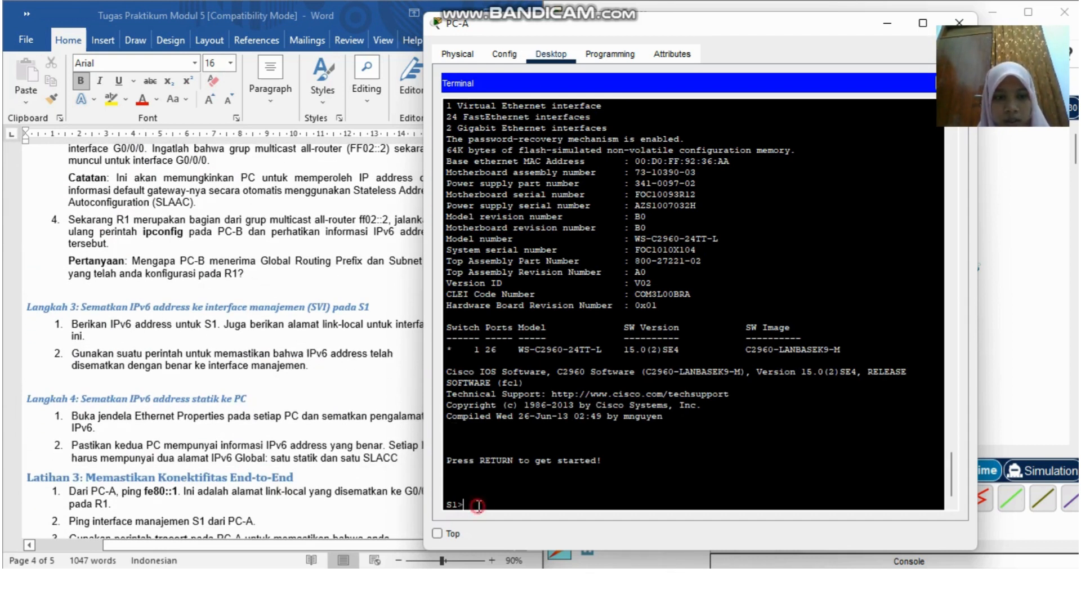
text(en)
key(Return)
text(conf t)
key(Return)
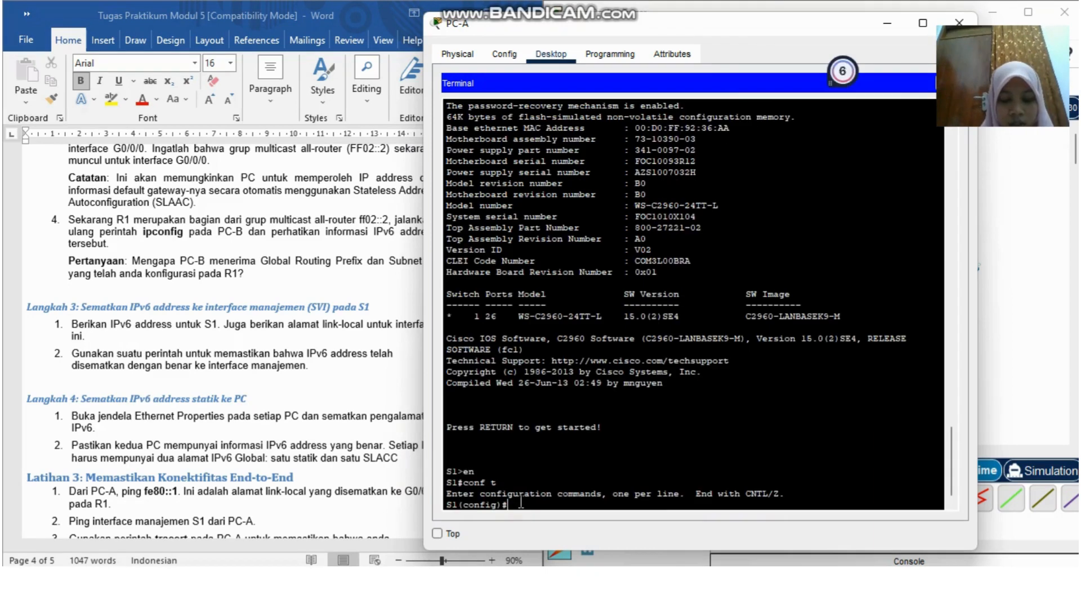
text(int )
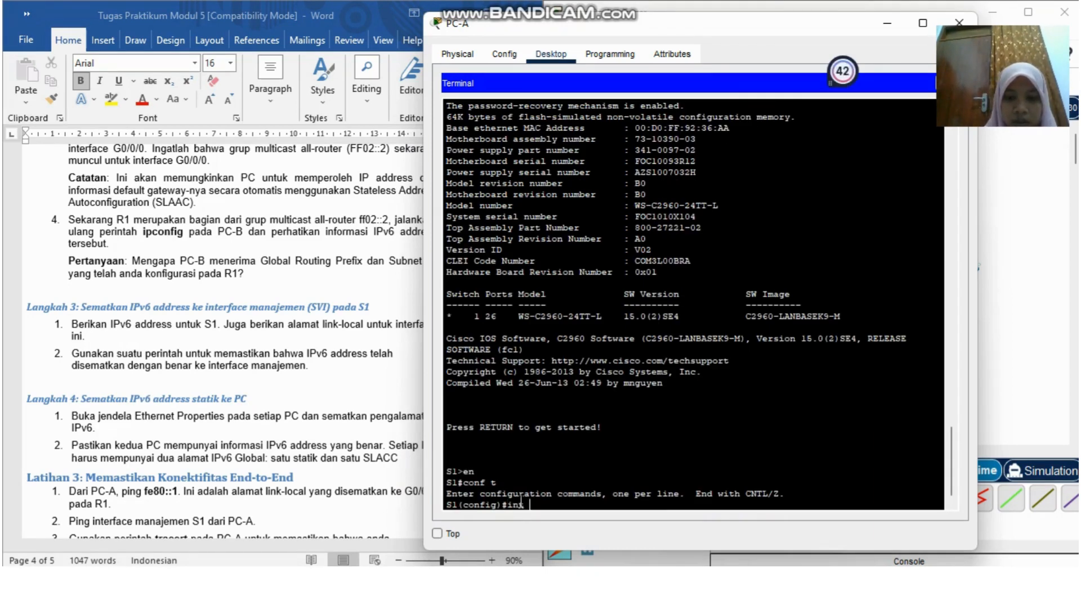
text(vlan 1)
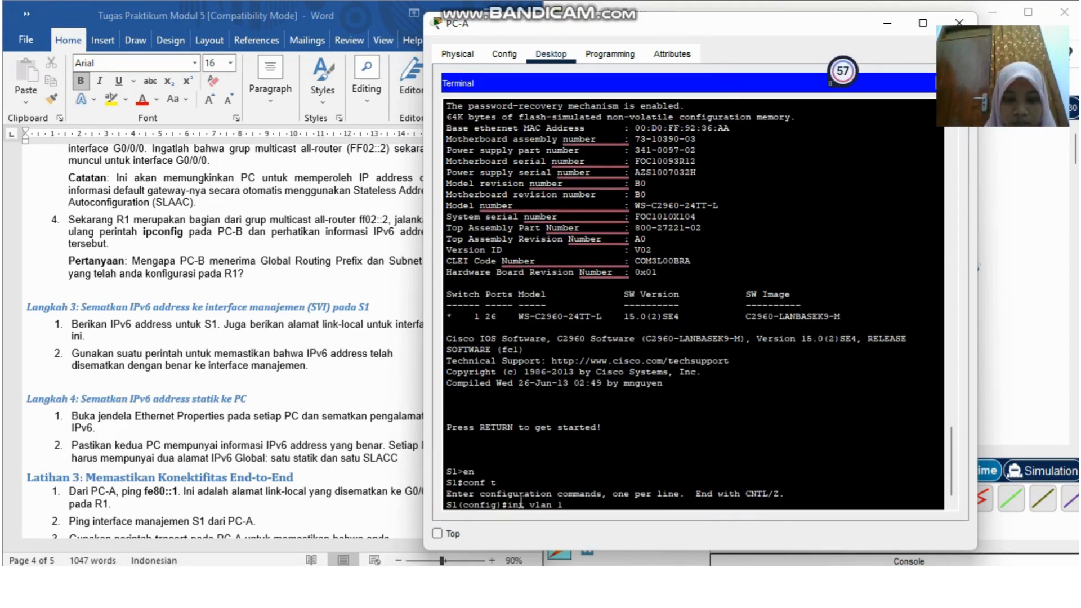
key(Return)
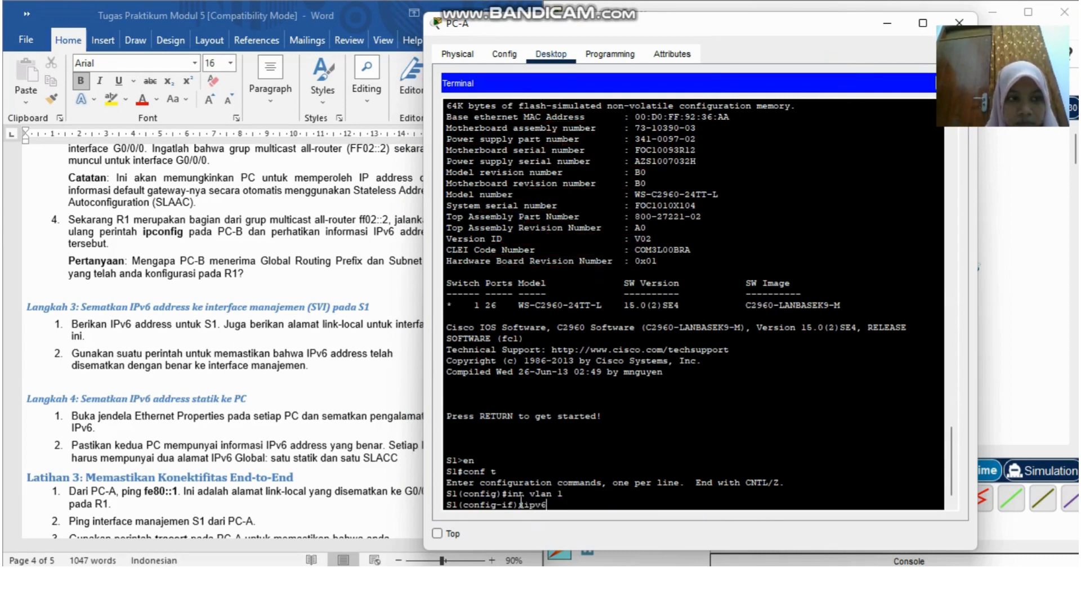
Assign S1's VLAN 1 interface the global address from the lab sheet's addressing table with "ipv6 address 2001:db8:acad:1::b/64"
text(ipv6 address)
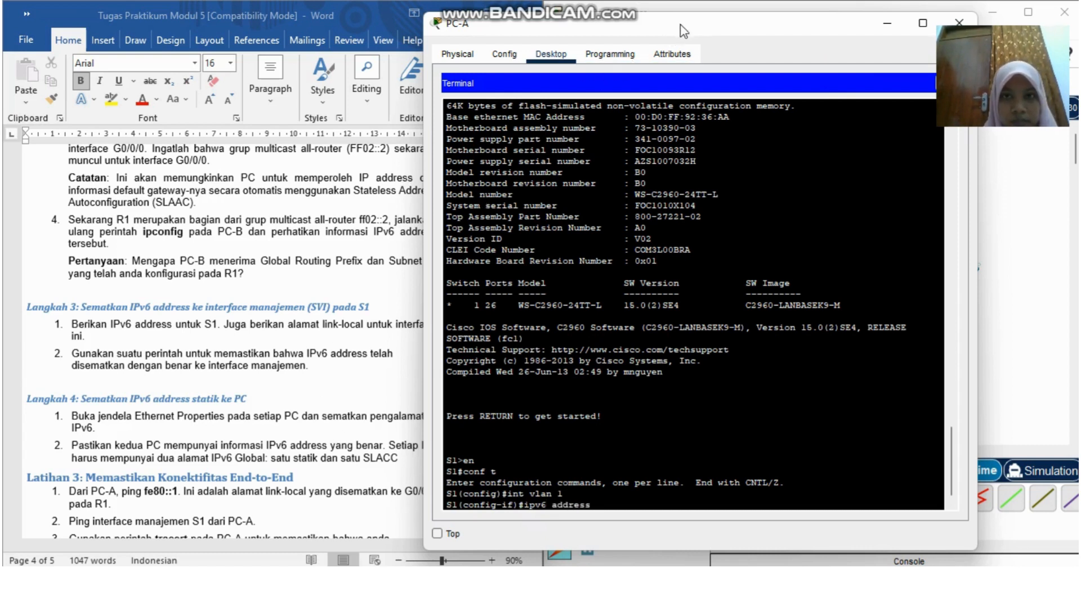
drag(690, 25, 730, 28)
scroll(363, 217, up, 9)
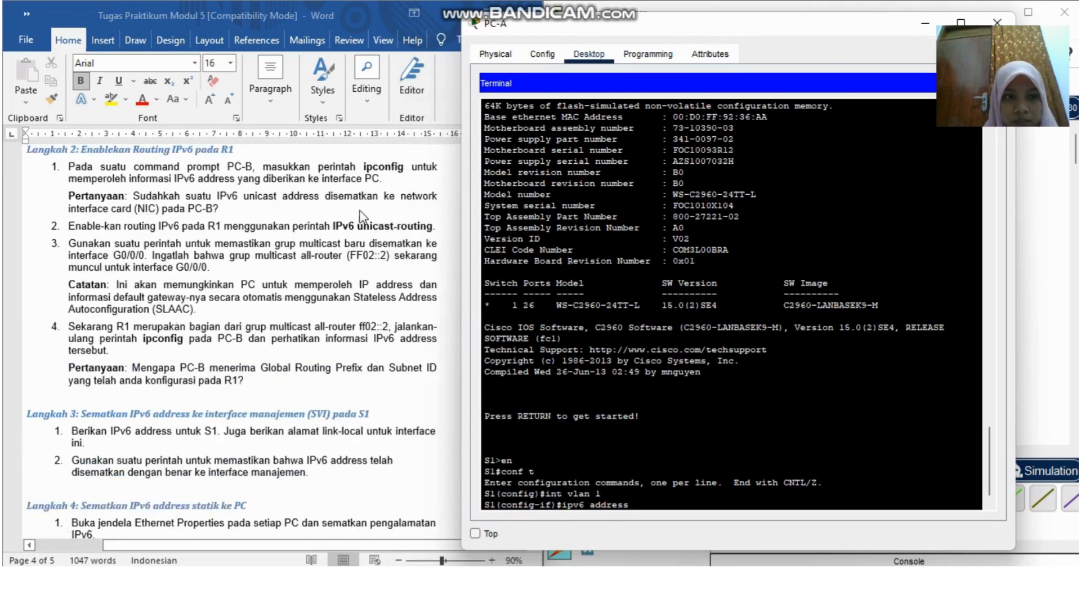
scroll(363, 216, up, 15)
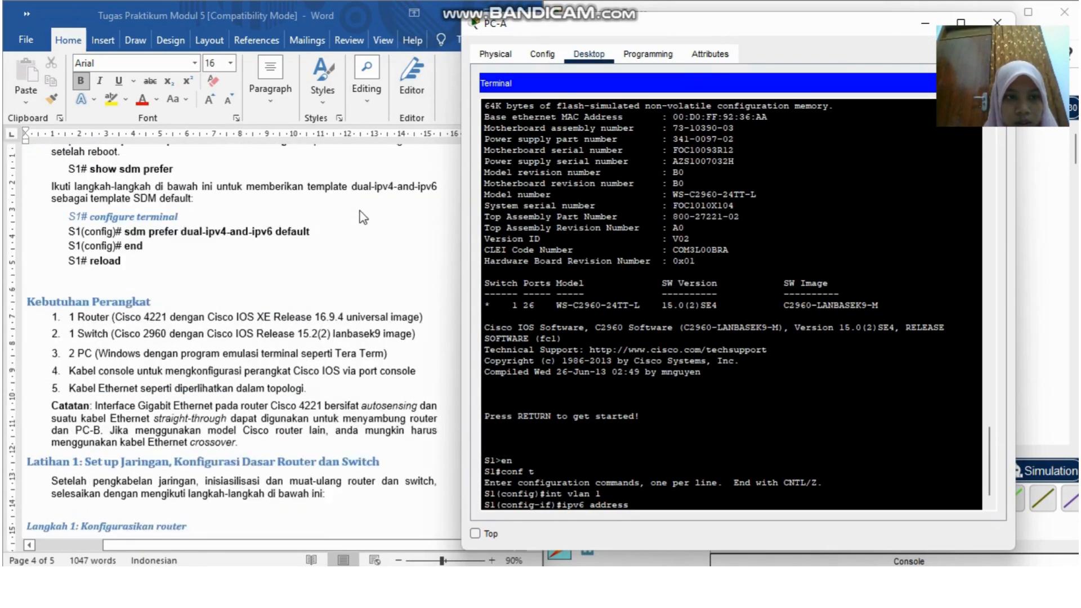
scroll(363, 217, up, 15)
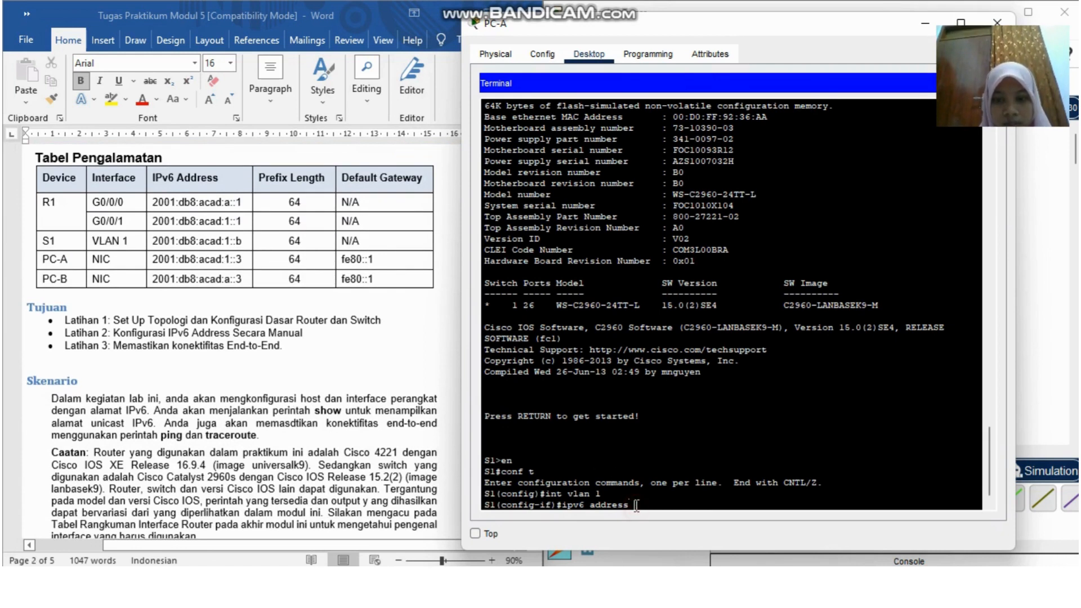
text(2001)
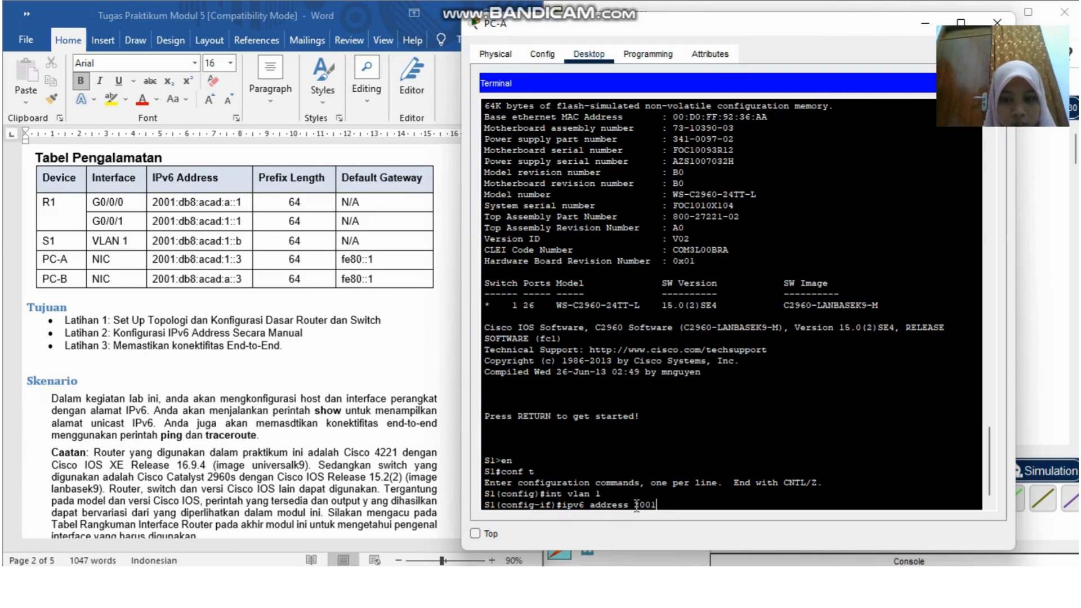
text(:)
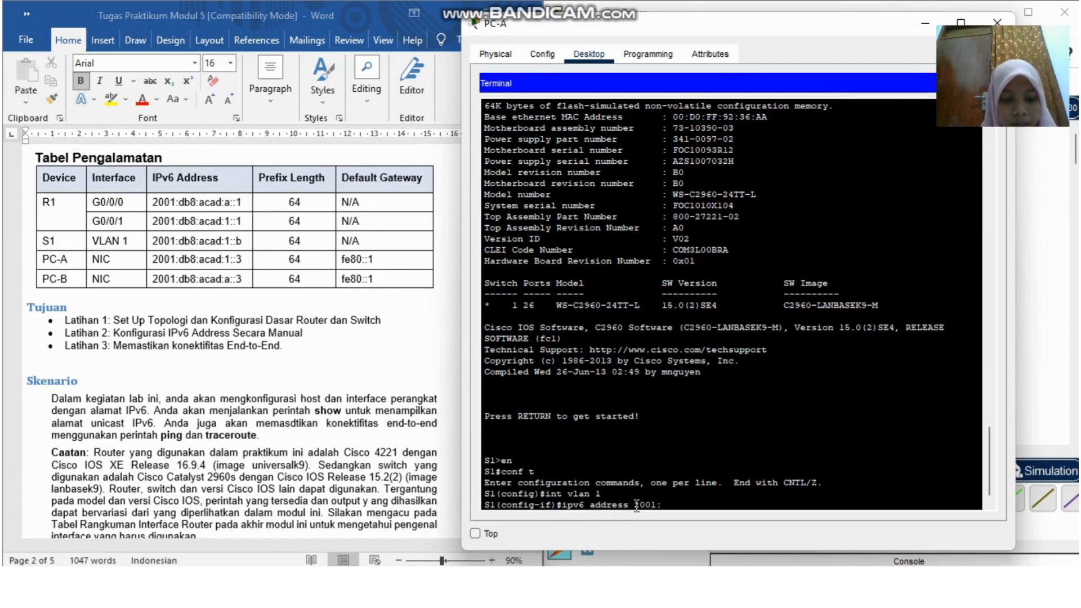
text(db8:acad)
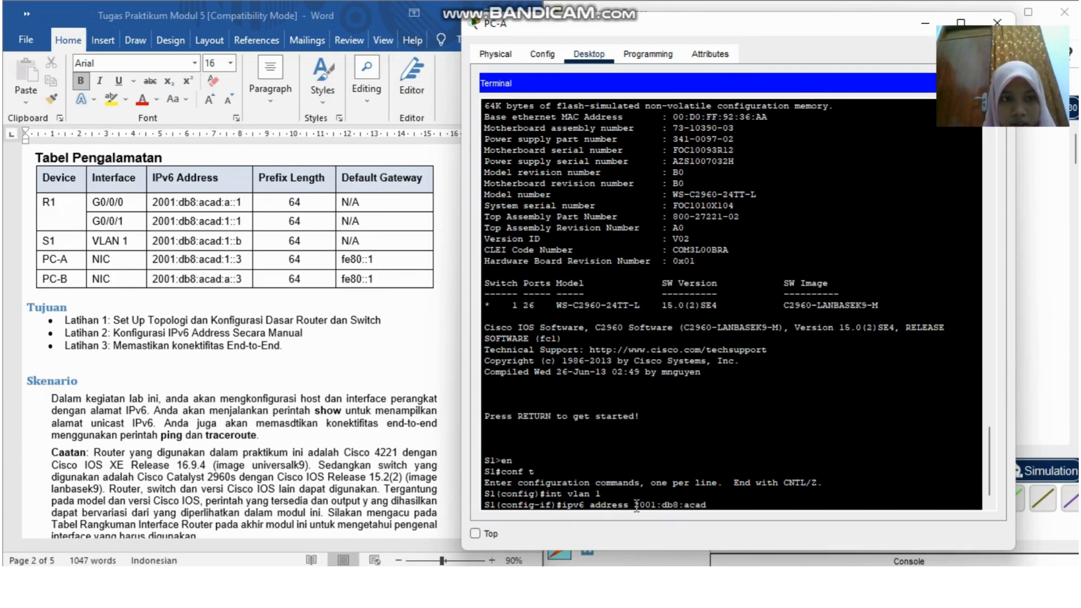
text(:1::)
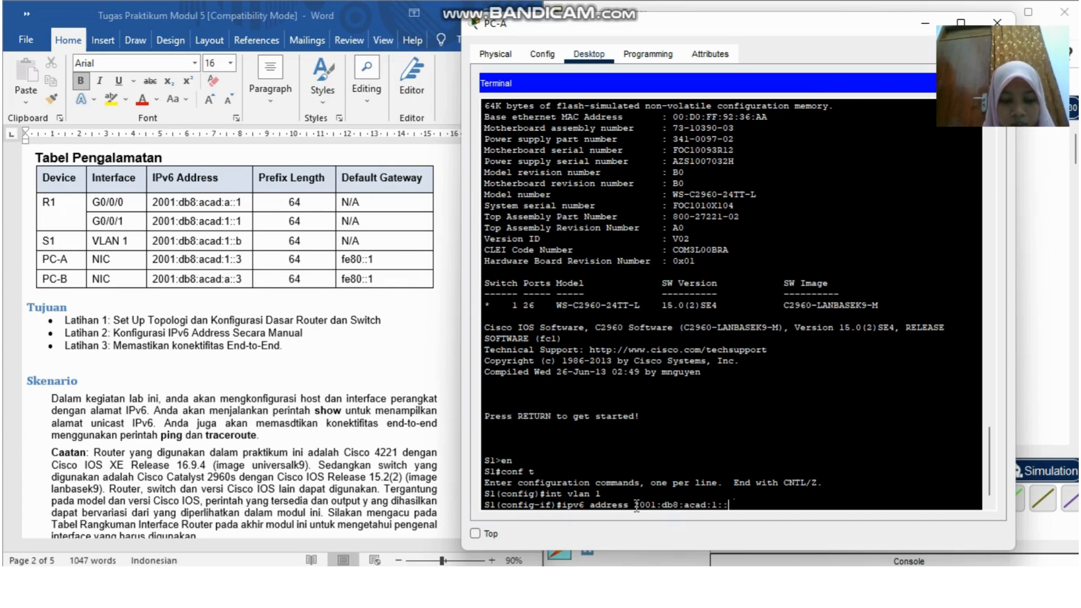
text(b/64)
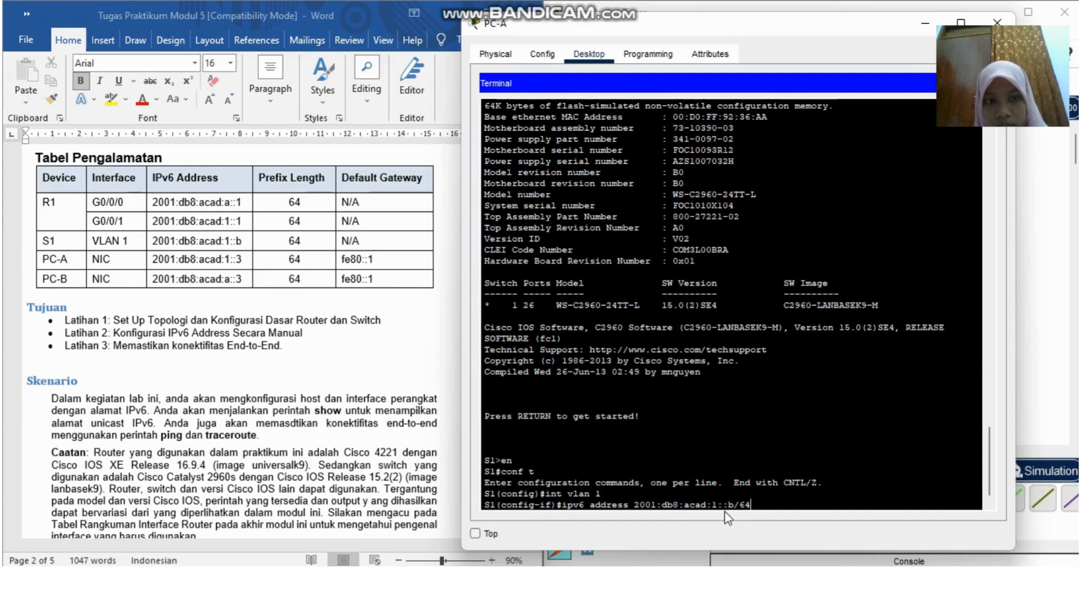
click(759, 505)
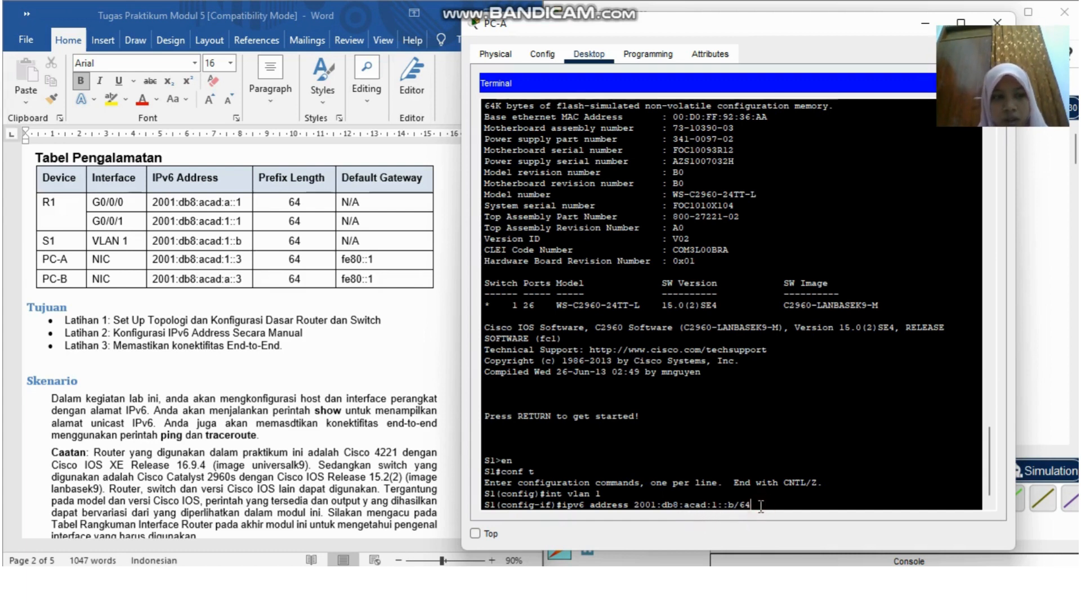
key(Return)
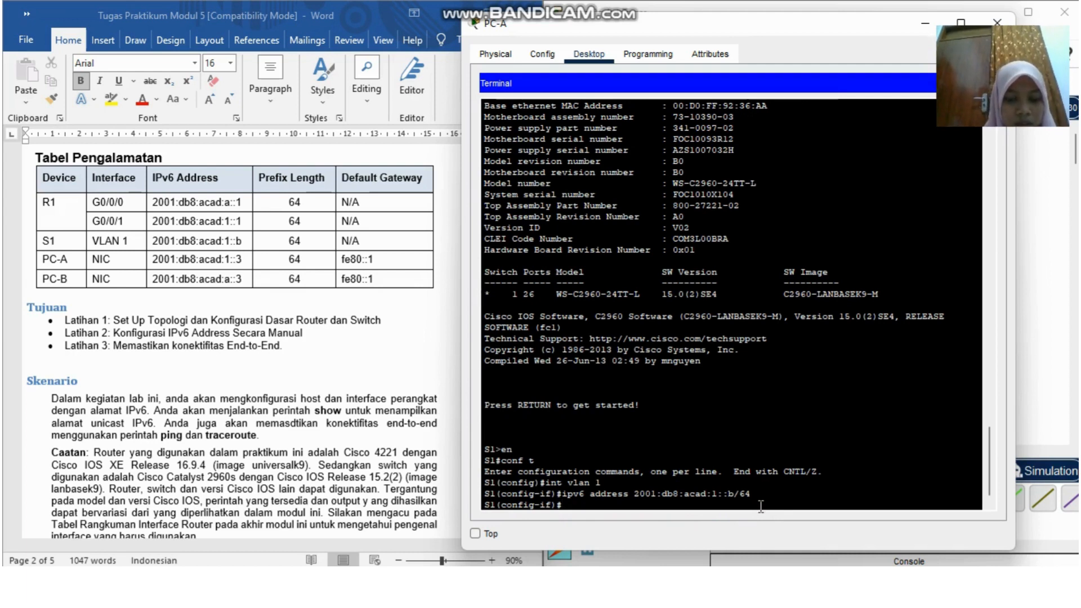
Set VLAN 1's link-local address with "ipv6 address fe80::b link-local" and enable the interface with "no shutdown"
text(i)
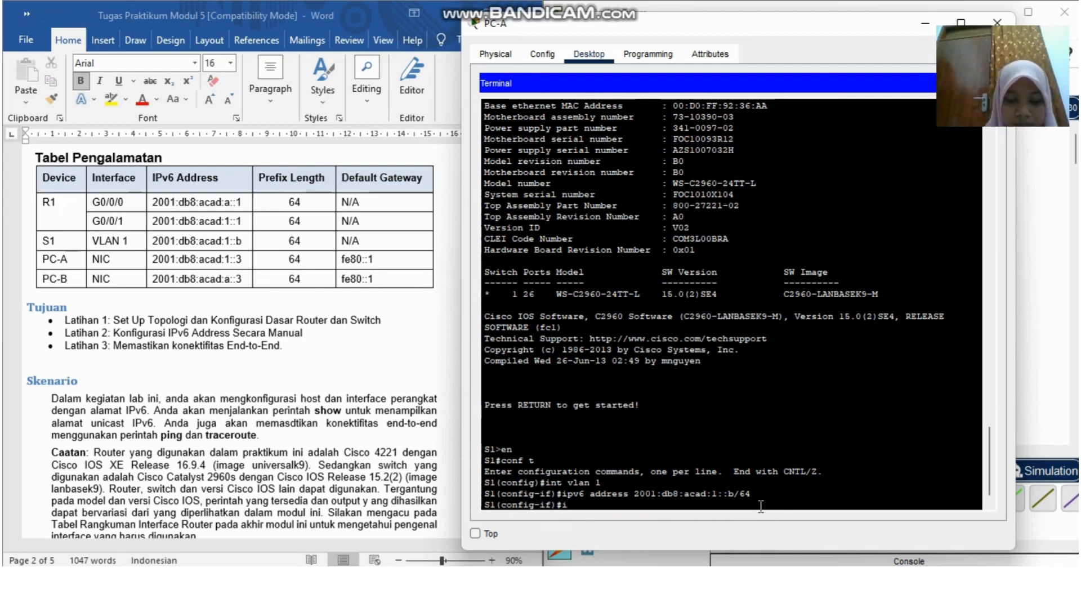
text(pv6)
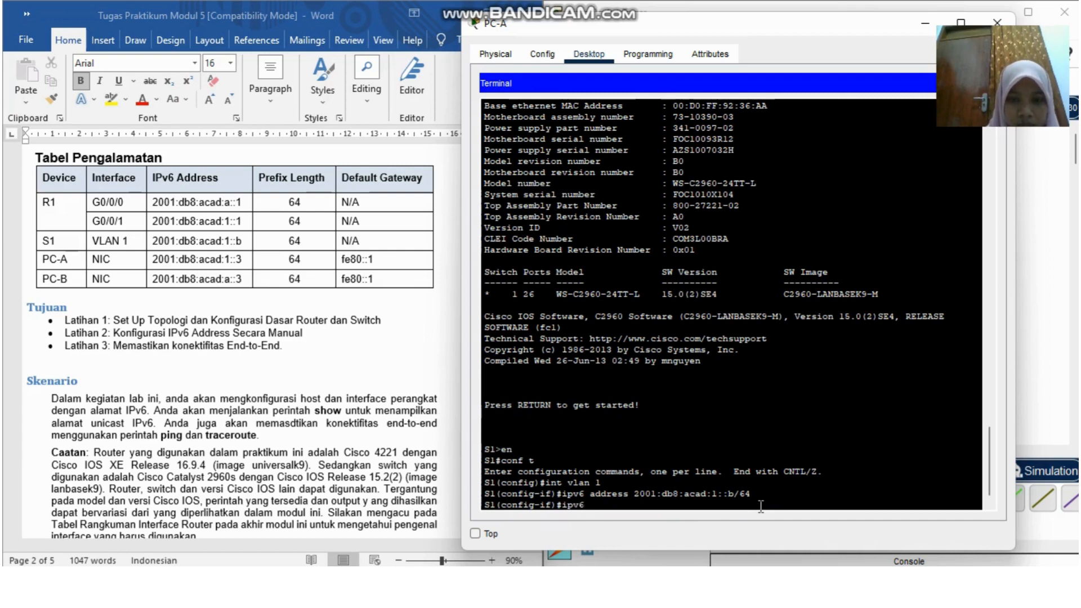
text( address )
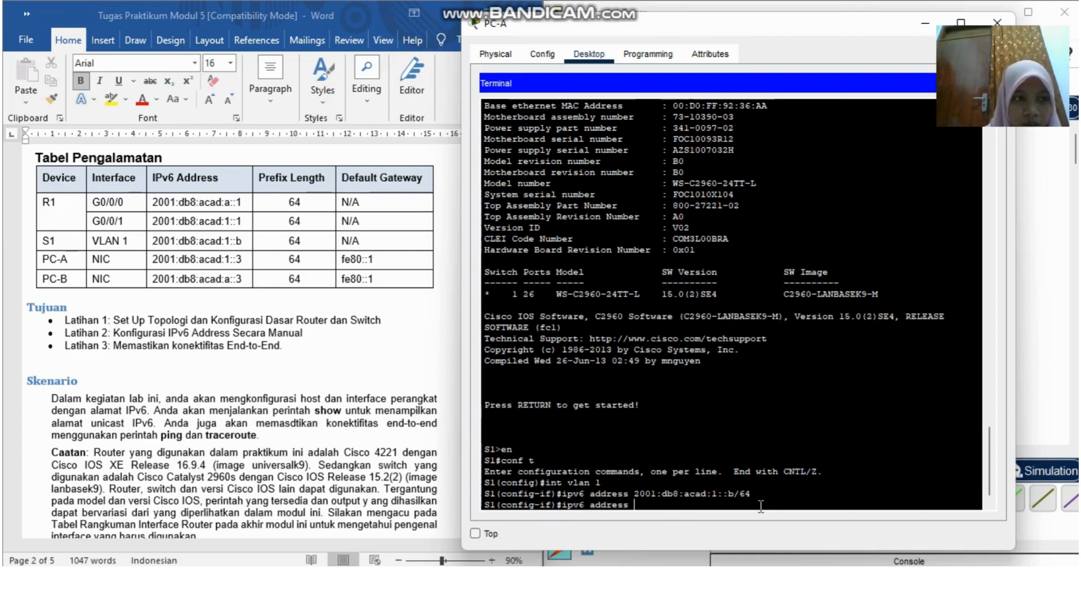
text(f)
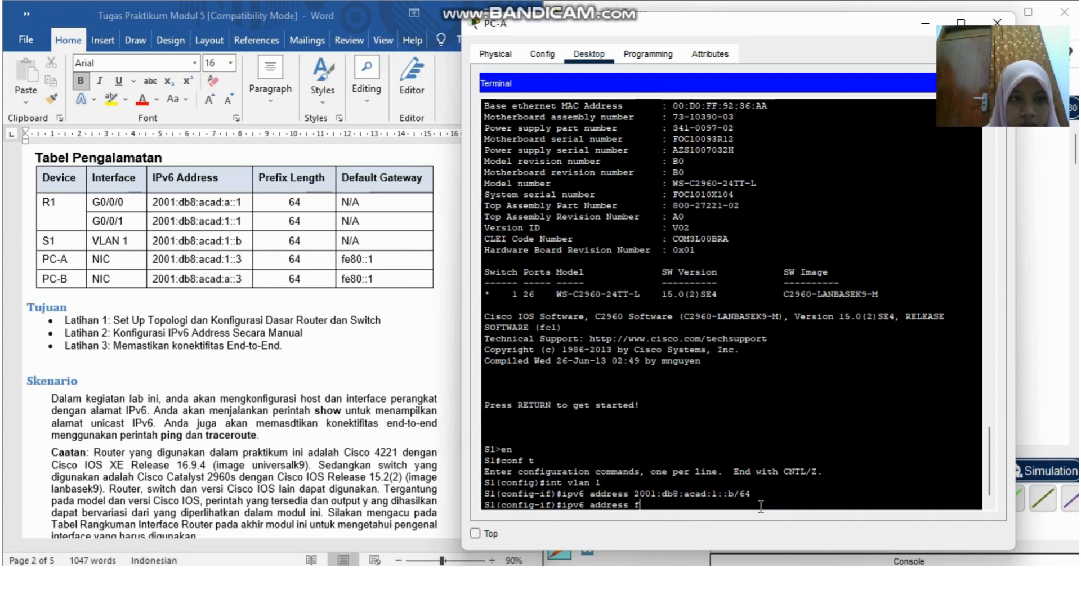
text(e80)
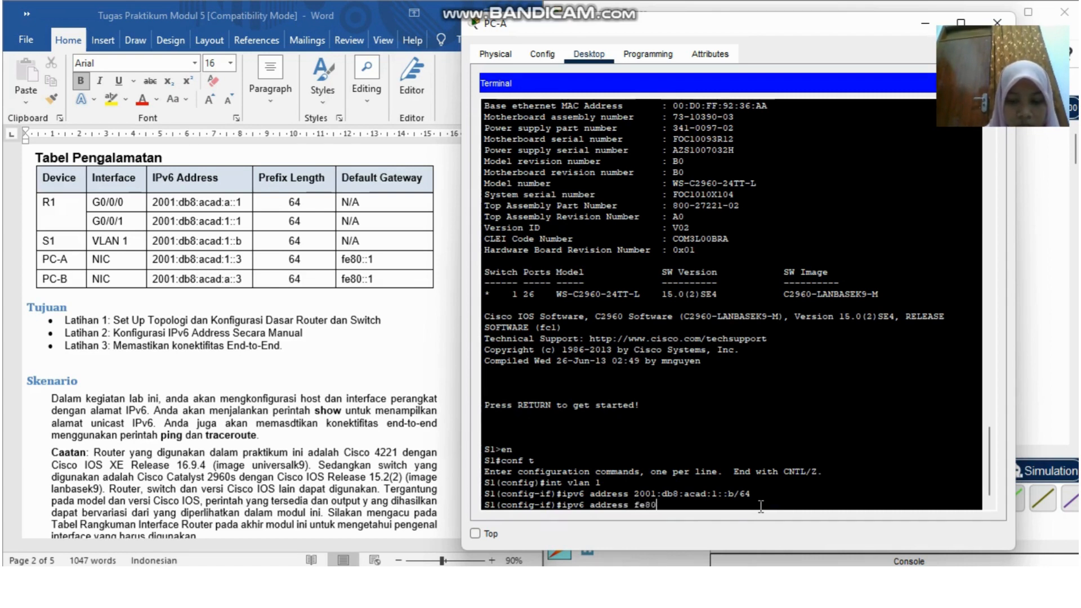
text(::b link-local)
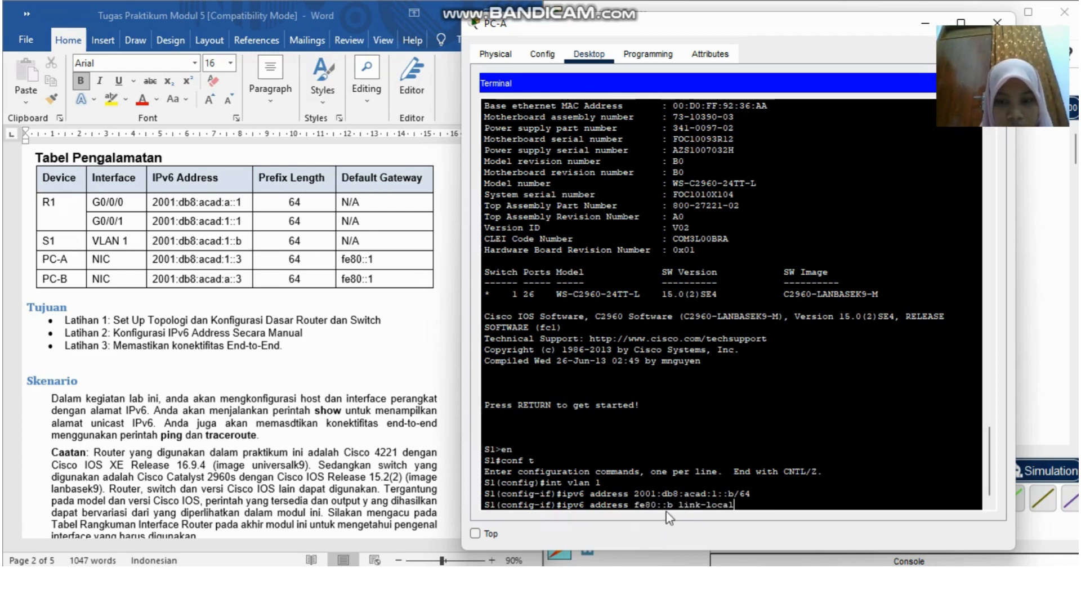
key(Return)
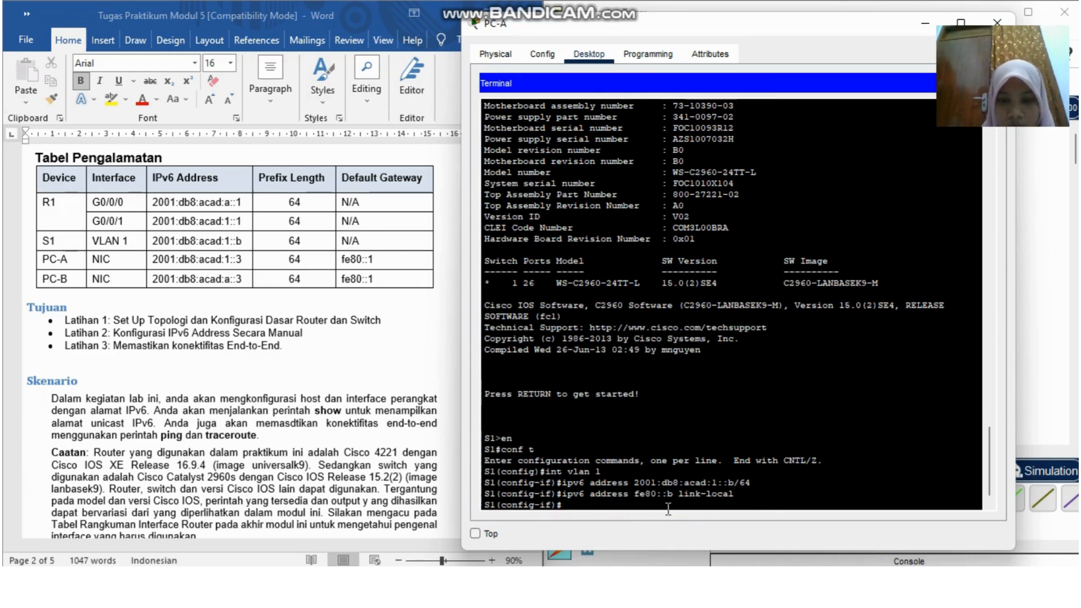
text(no shutdown)
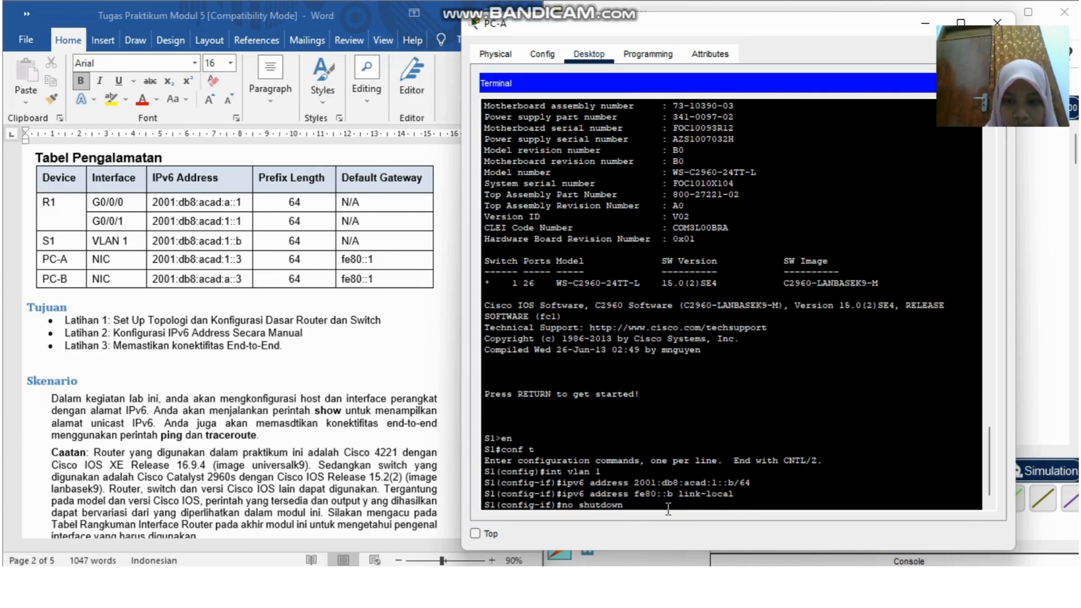
key(Return)
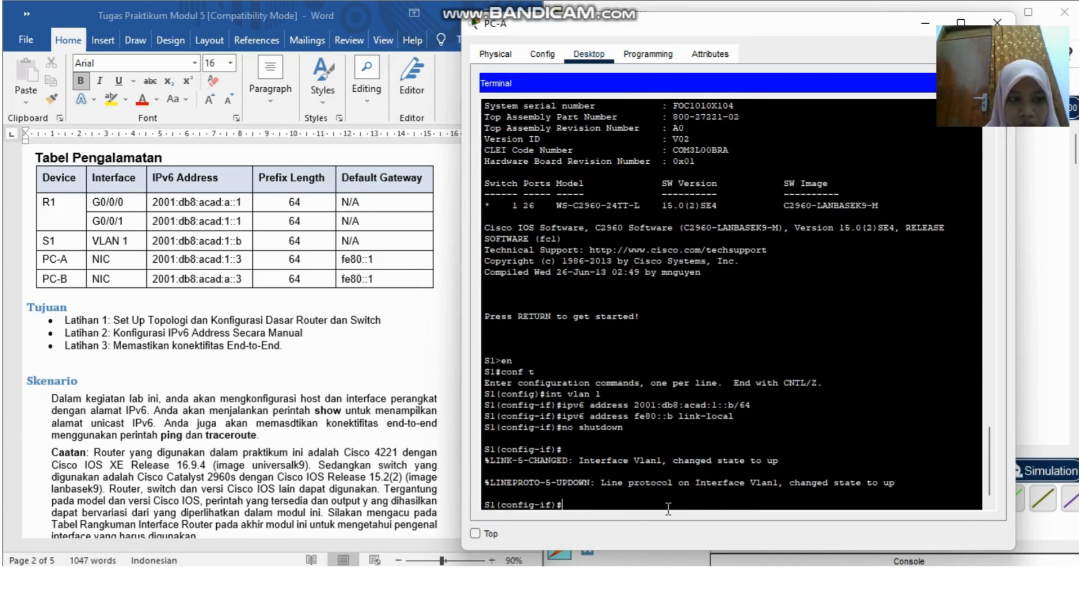
Leave interface configuration on S1 and return to privileged mode with "end"
text(ed)
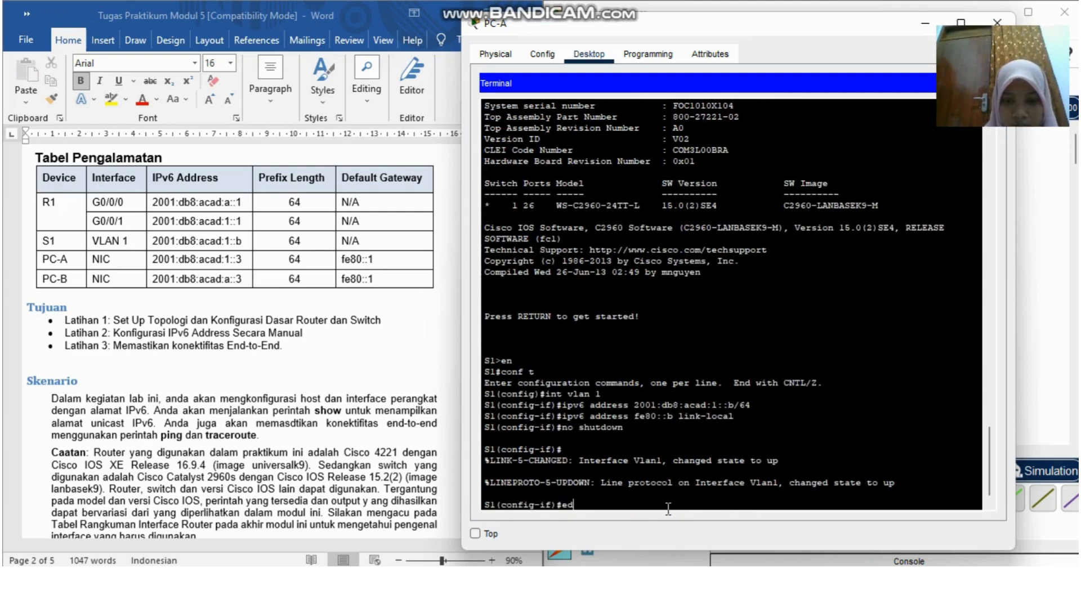
key(BackSpace)
text(nd)
key(Return)
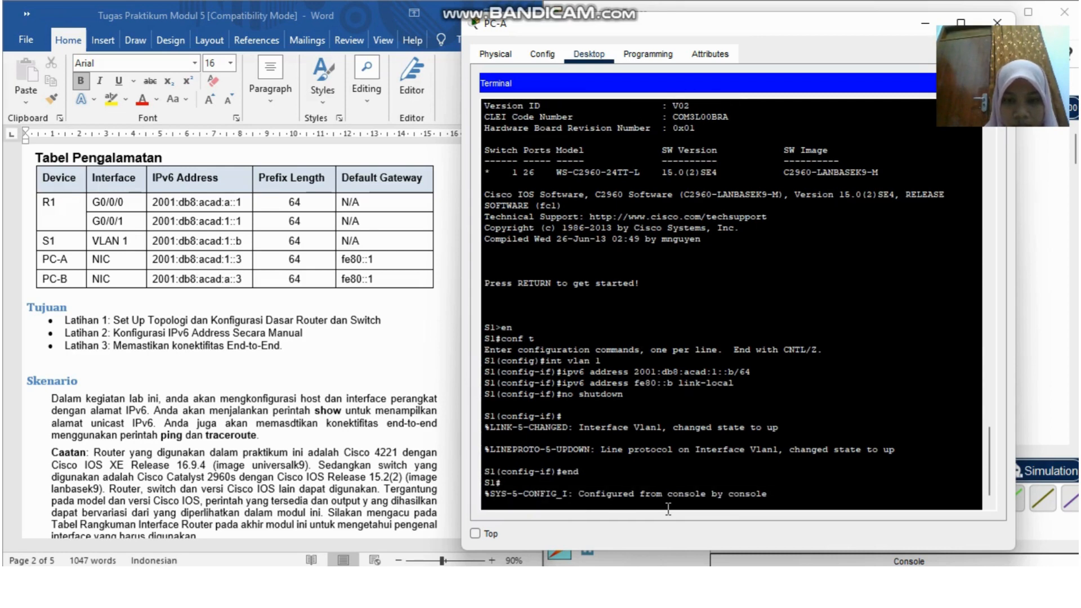
key(Return)
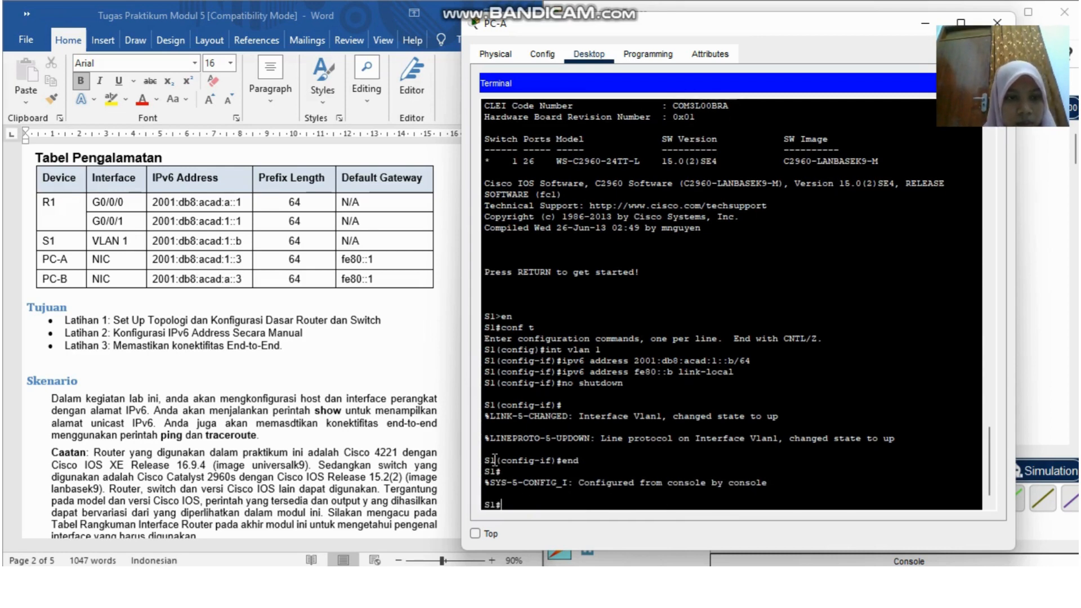
Find the management interface verification task in the lab sheet and check S1's IPv6 addresses with "show ipv6 int vlan 1"
scroll(370, 422, down, 15)
scroll(369, 422, down, 15)
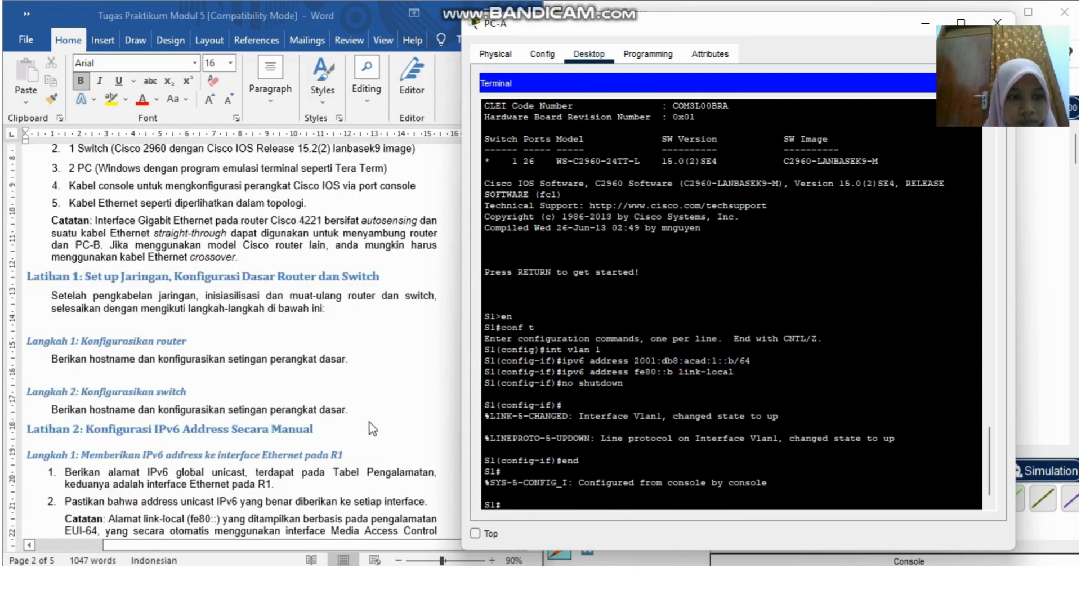
scroll(369, 422, down, 15)
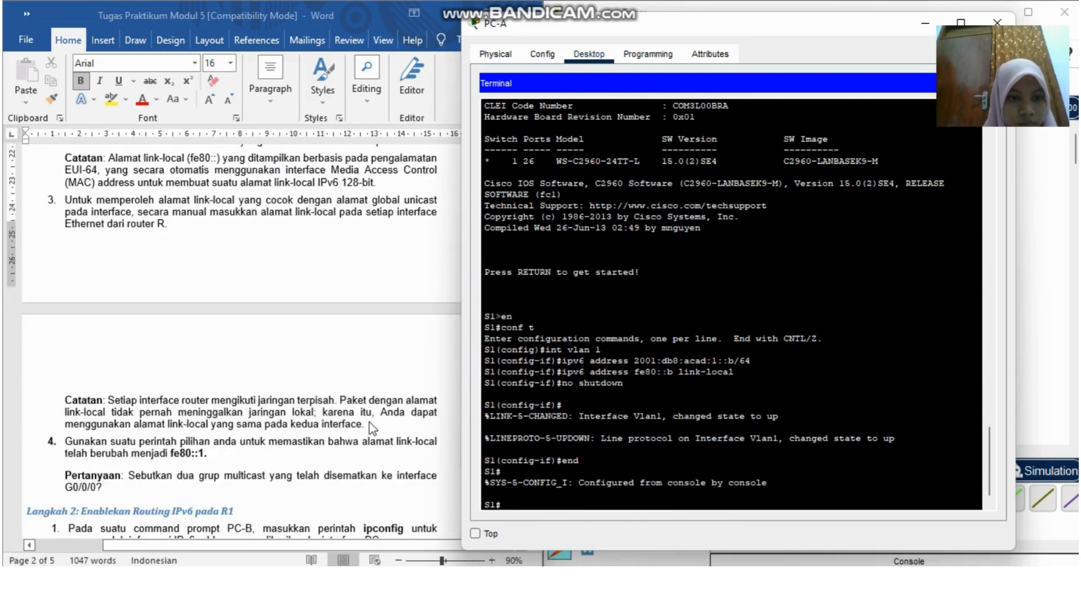
scroll(369, 422, down, 4)
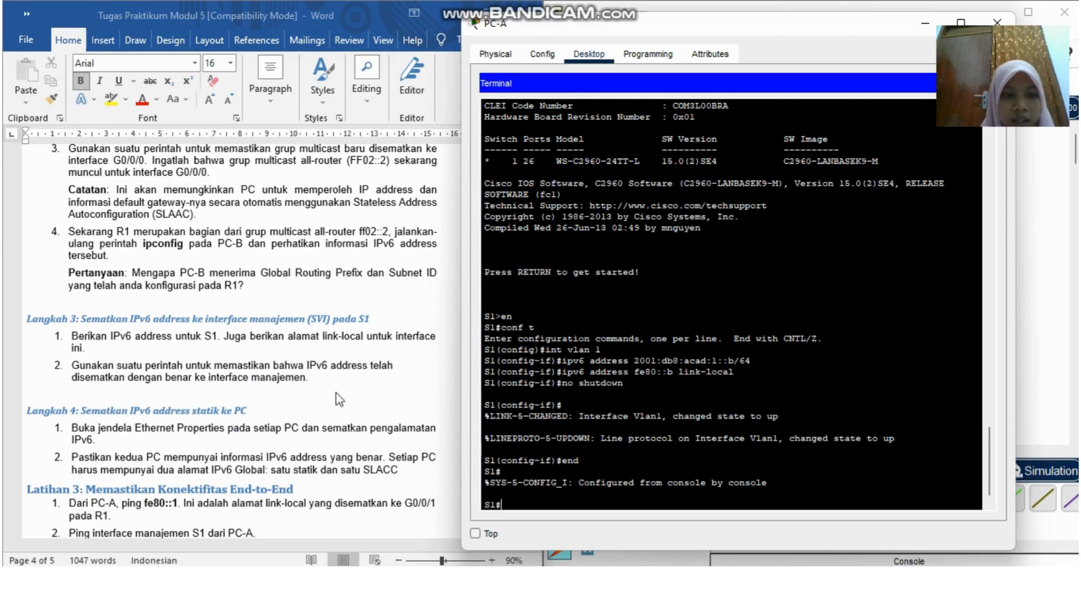
scroll(611, 429, down, 1)
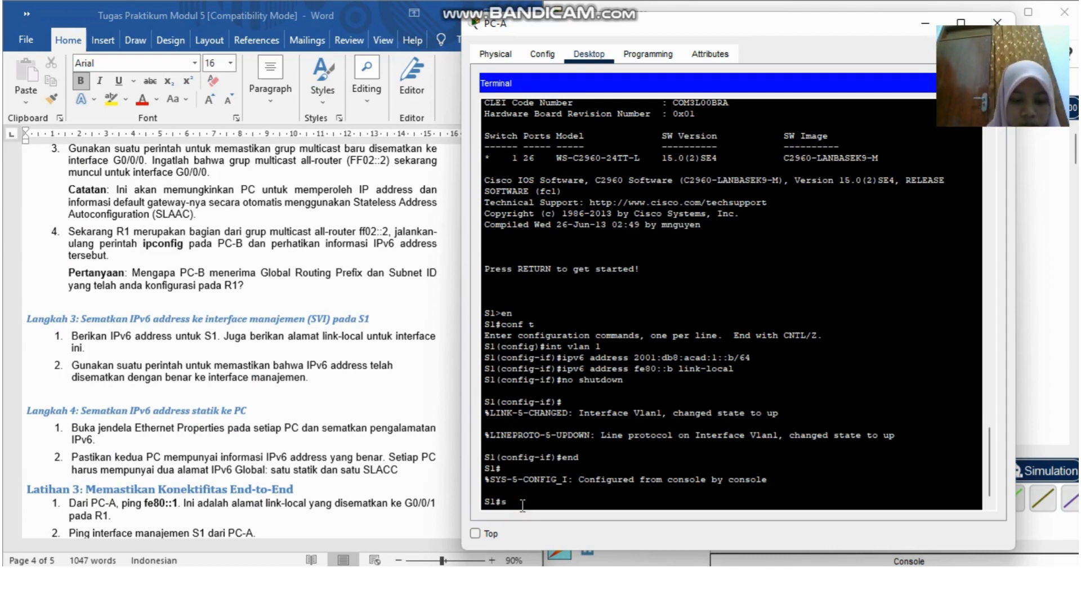
text(how)
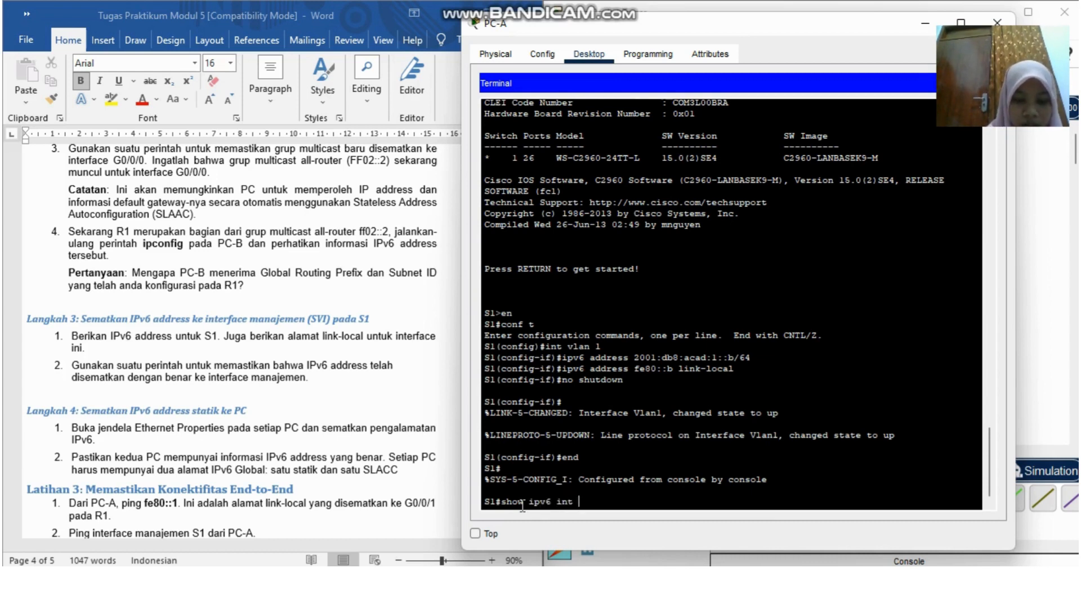
text(ipv6 int vlan 1)
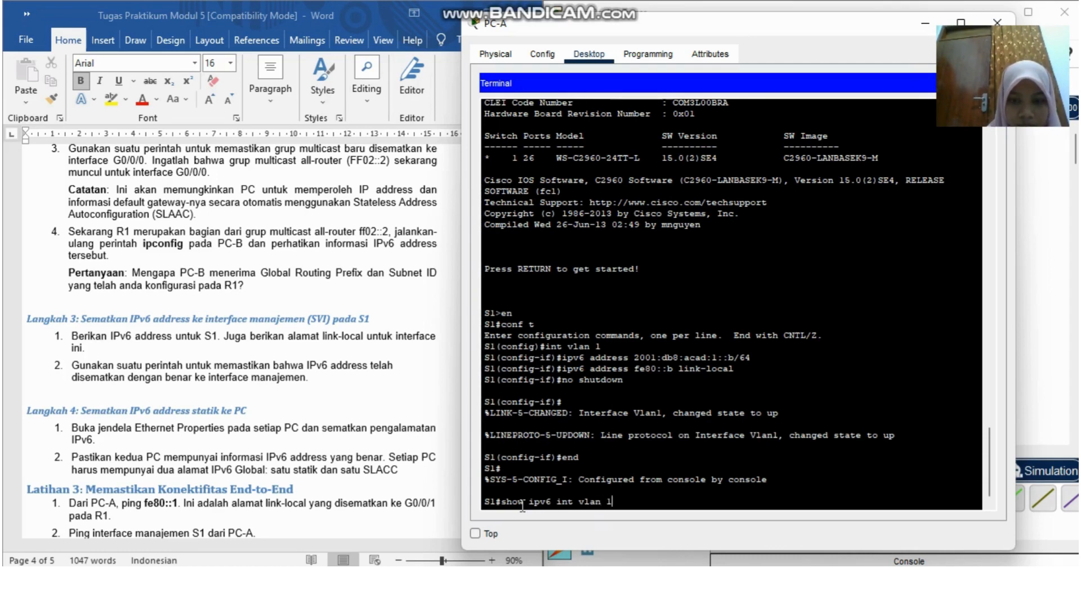
key(Return)
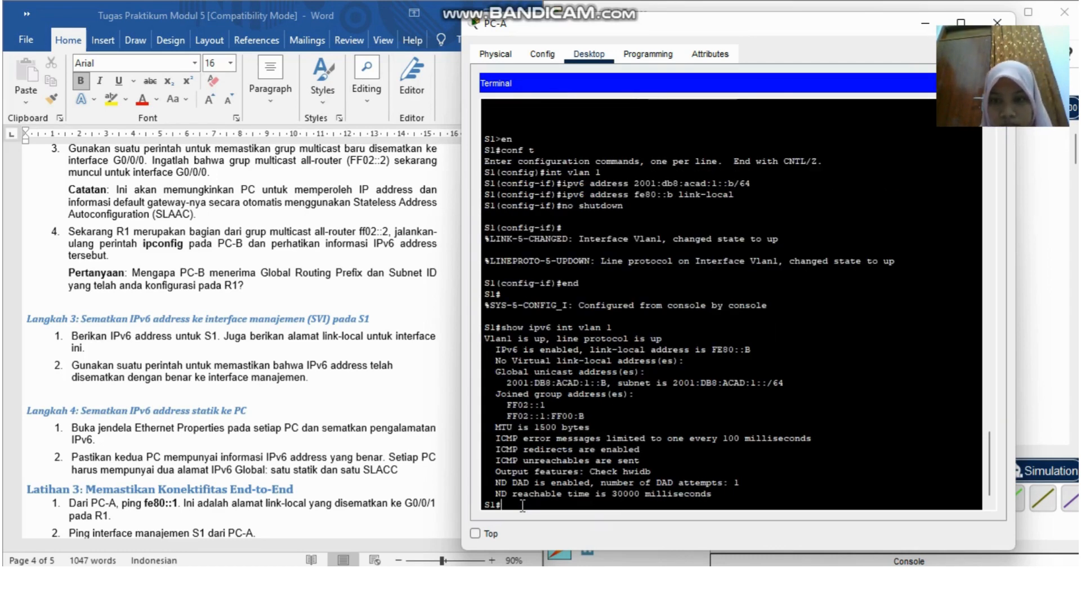
scroll(526, 421, down, 1)
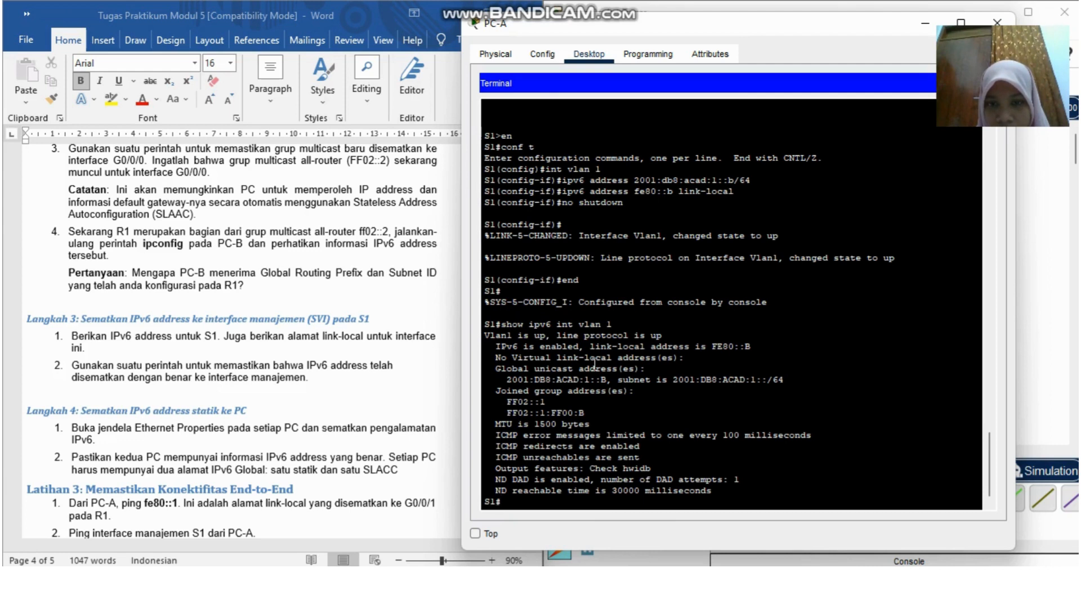
drag(721, 338, 776, 350)
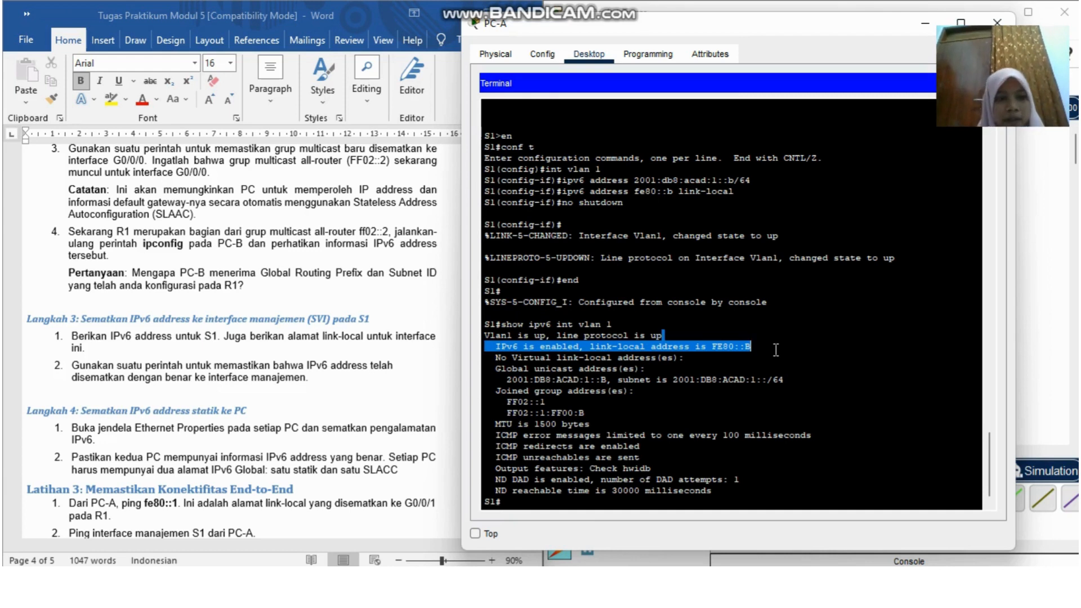
Read the static PC addressing task in the lab sheet, then replace PC-A's terminal with its IP Configuration
click(369, 351)
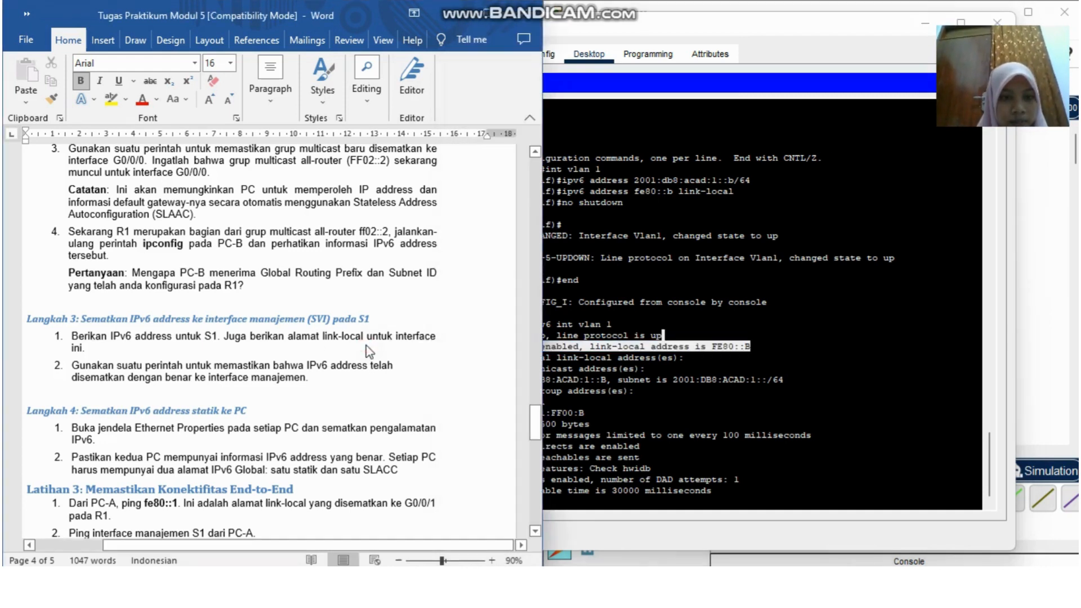
scroll(218, 387, down, 2)
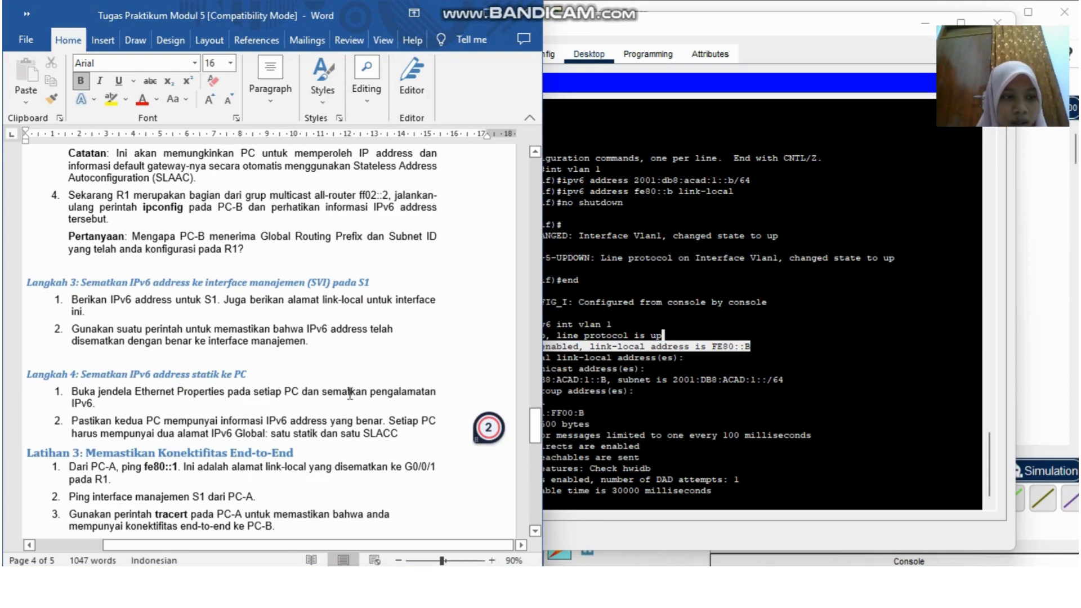
click(829, 55)
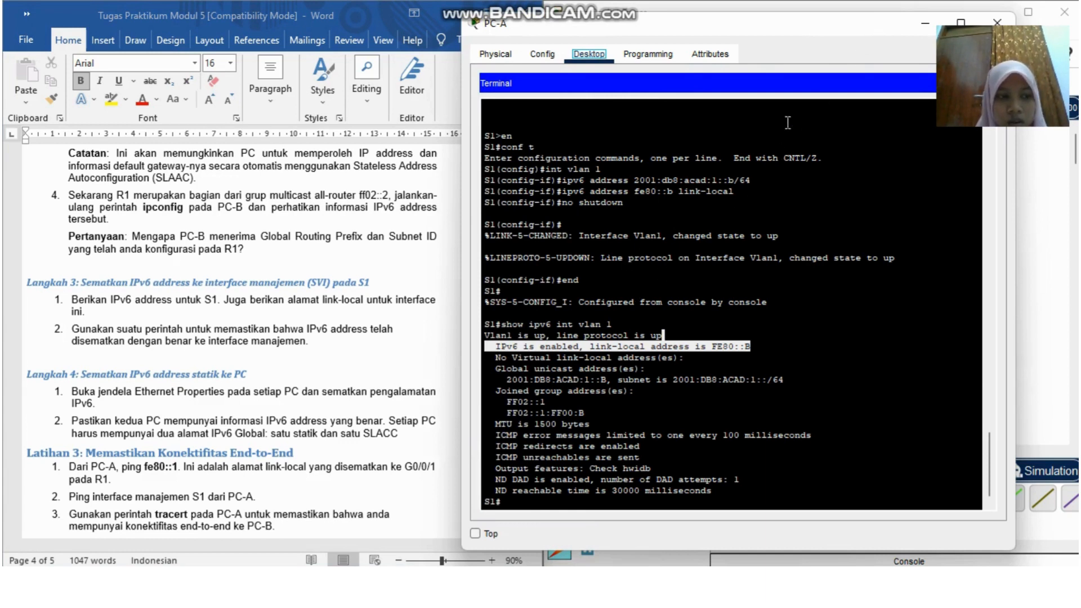
click(822, 37)
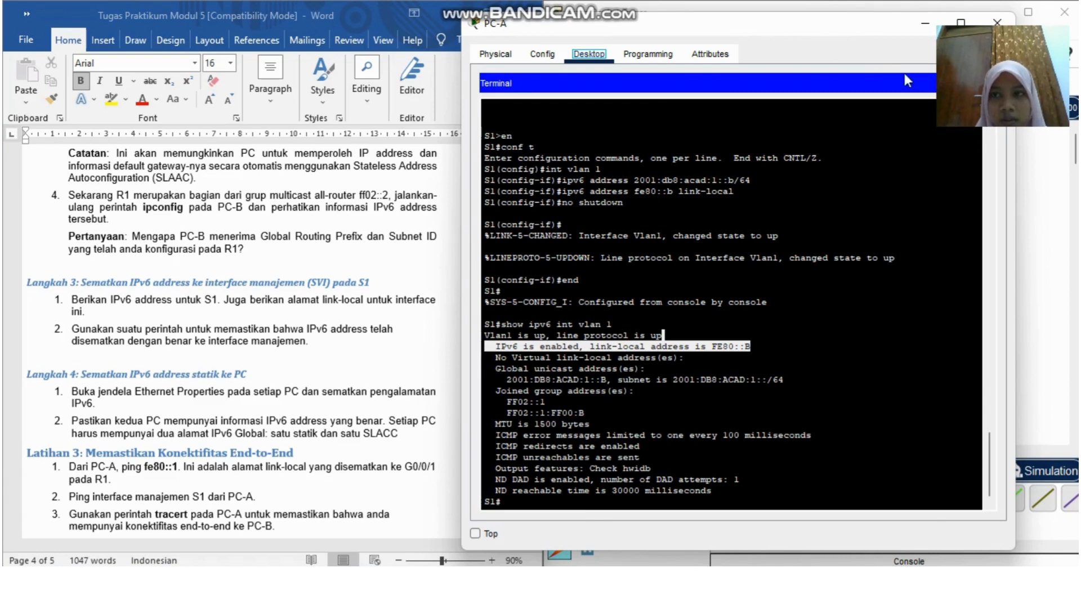
drag(869, 26, 797, 33)
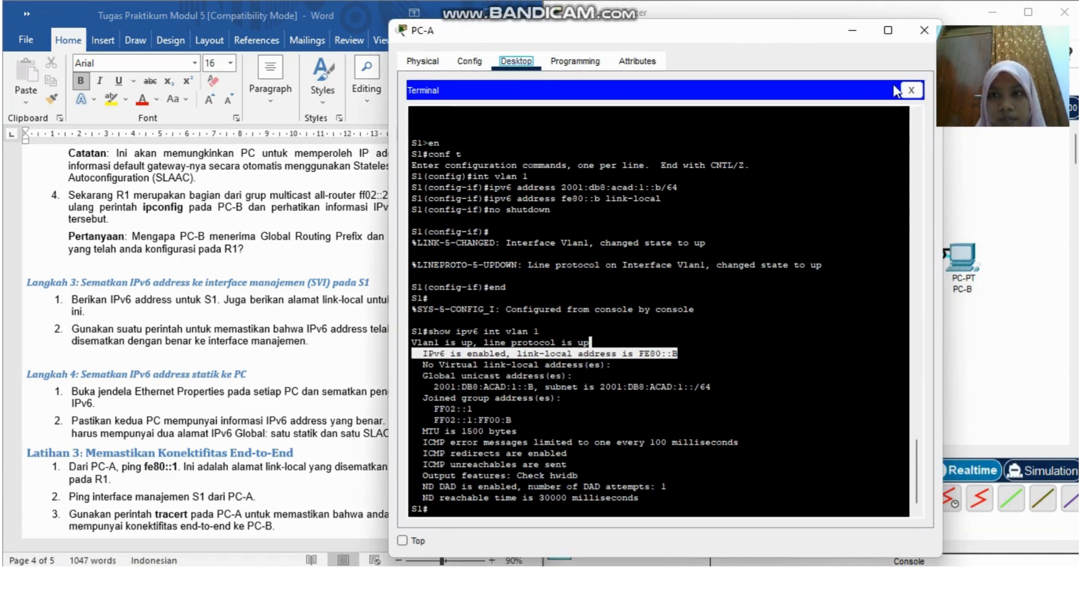
click(910, 90)
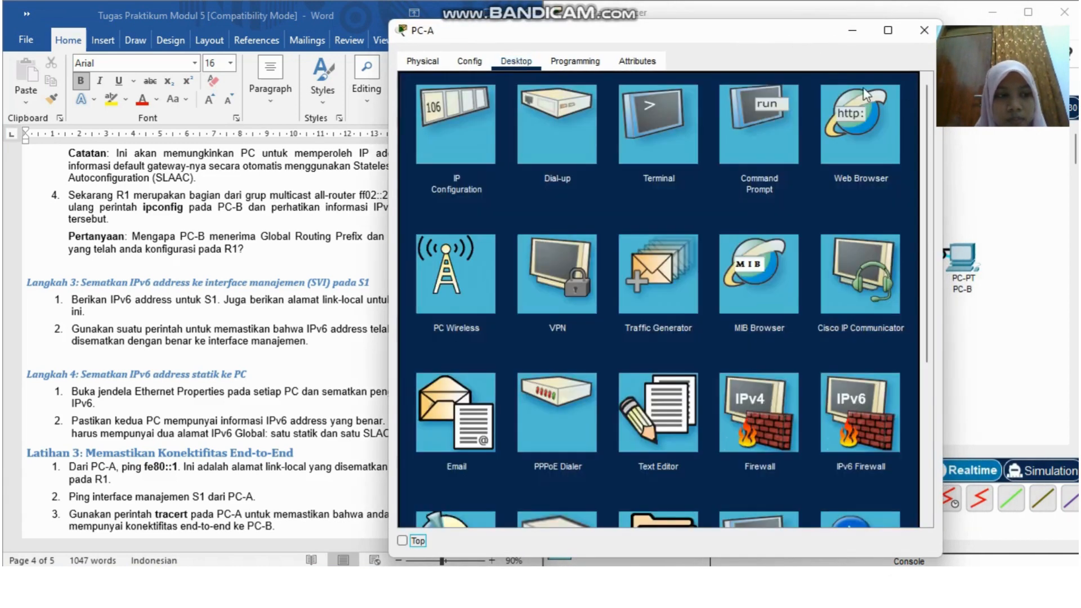
click(464, 150)
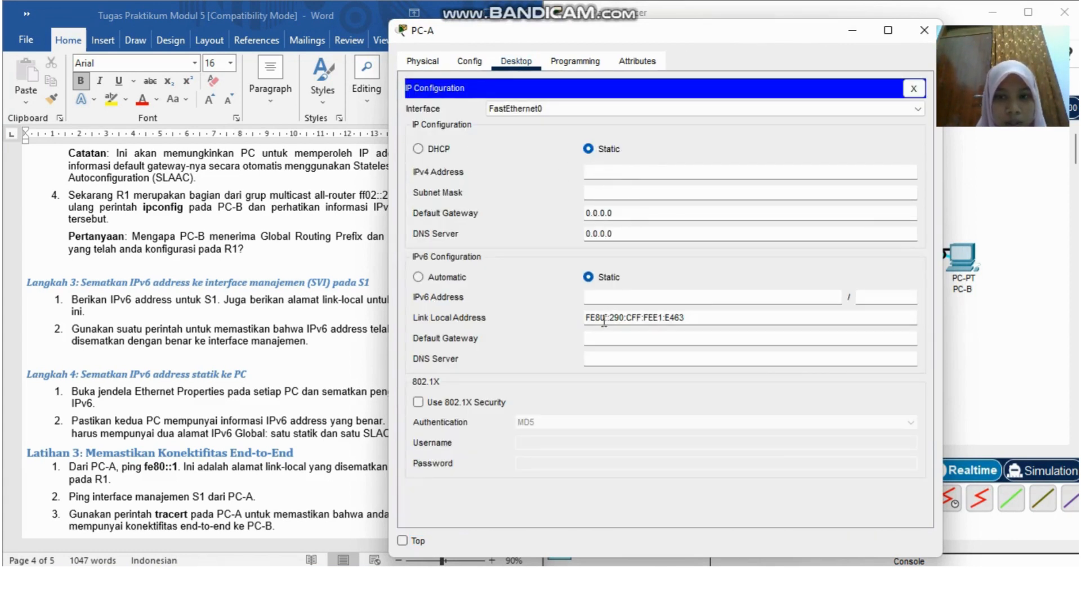
Look up PC-A in the lab sheet's addressing table and set its static IPv6 address to 2001:db8:acad:1::3 with prefix length 64
click(604, 299)
drag(692, 32, 755, 34)
scroll(389, 204, up, 15)
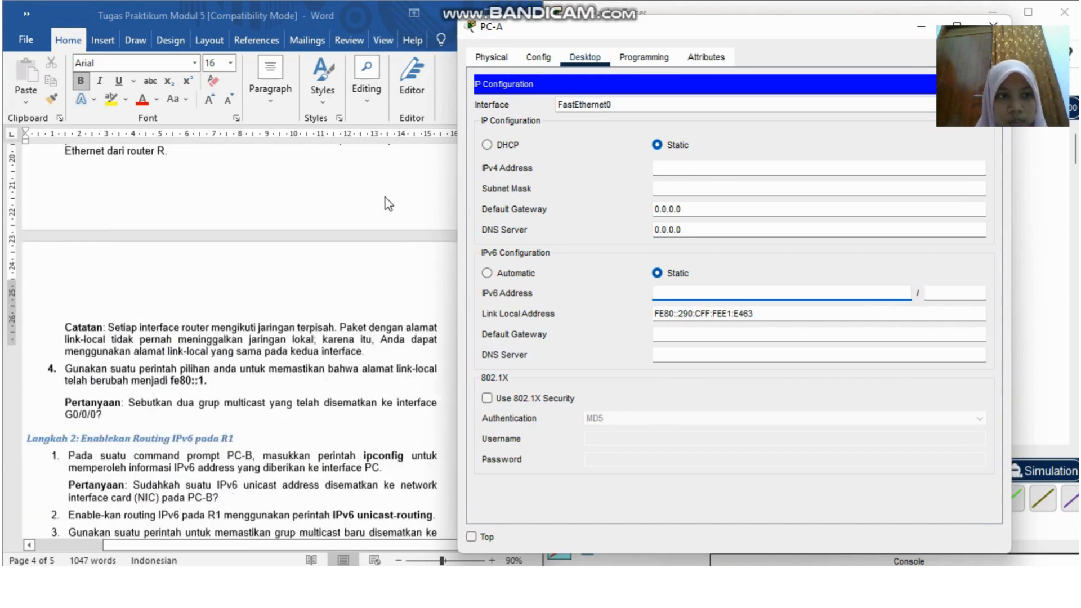
scroll(389, 203, up, 20)
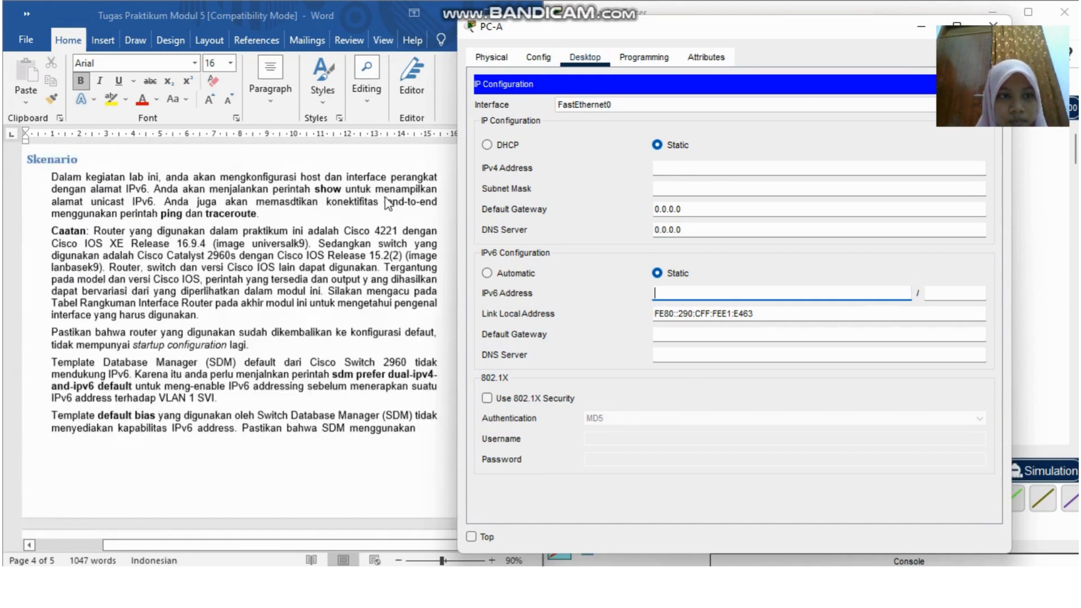
scroll(388, 204, up, 20)
scroll(389, 204, down, 4)
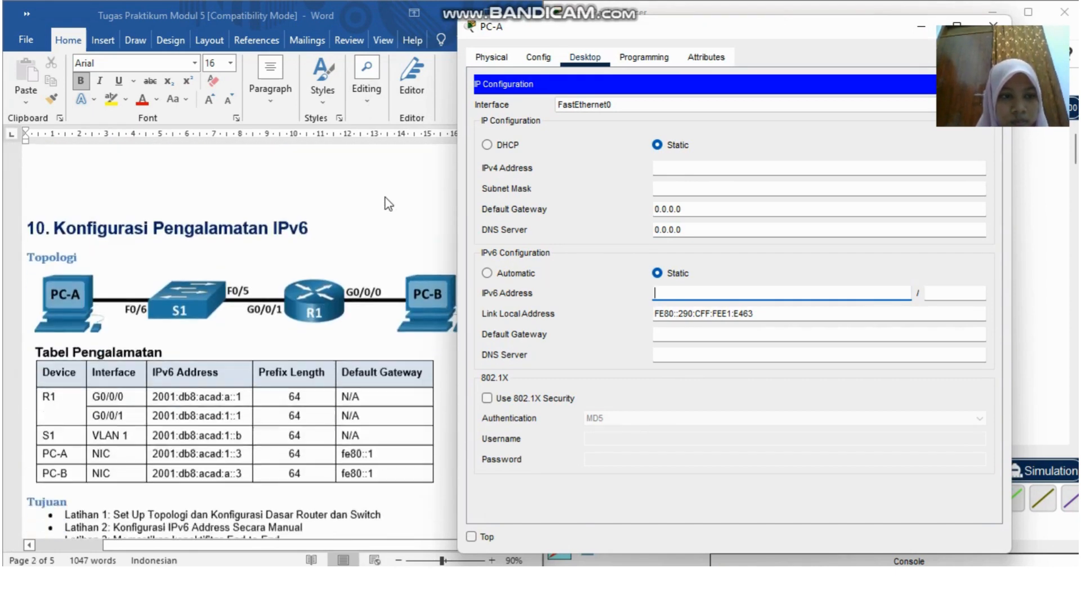
scroll(388, 204, down, 2)
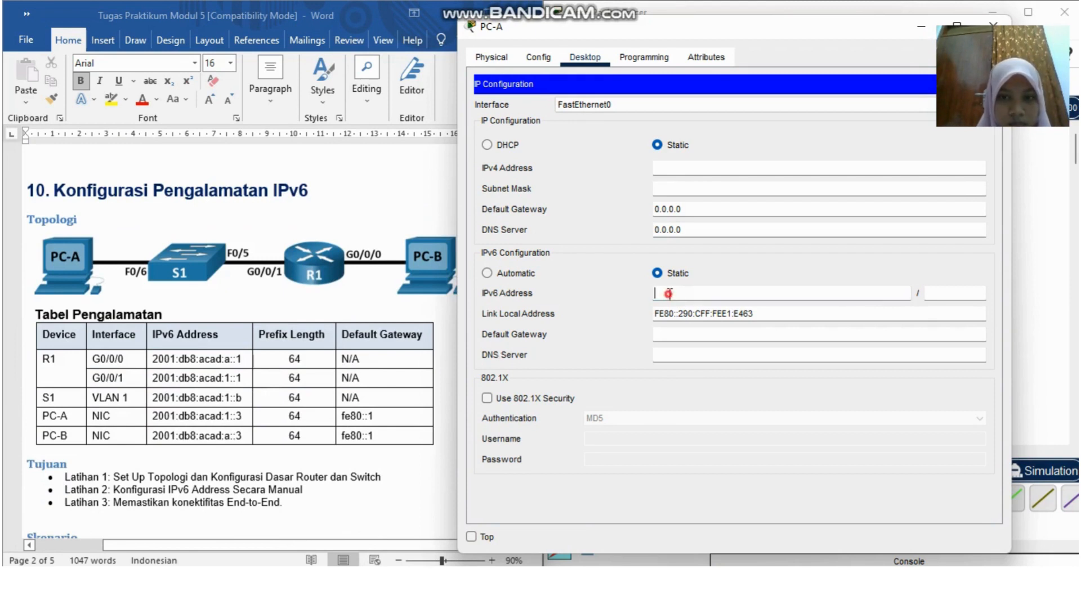
text(2001:db8:acad:1::3)
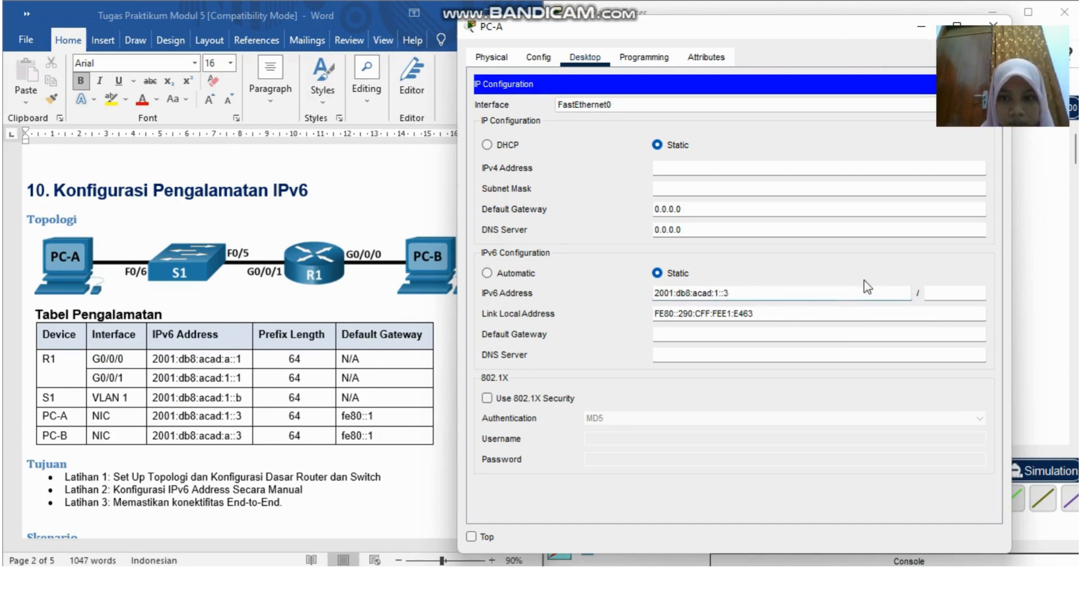
click(946, 289)
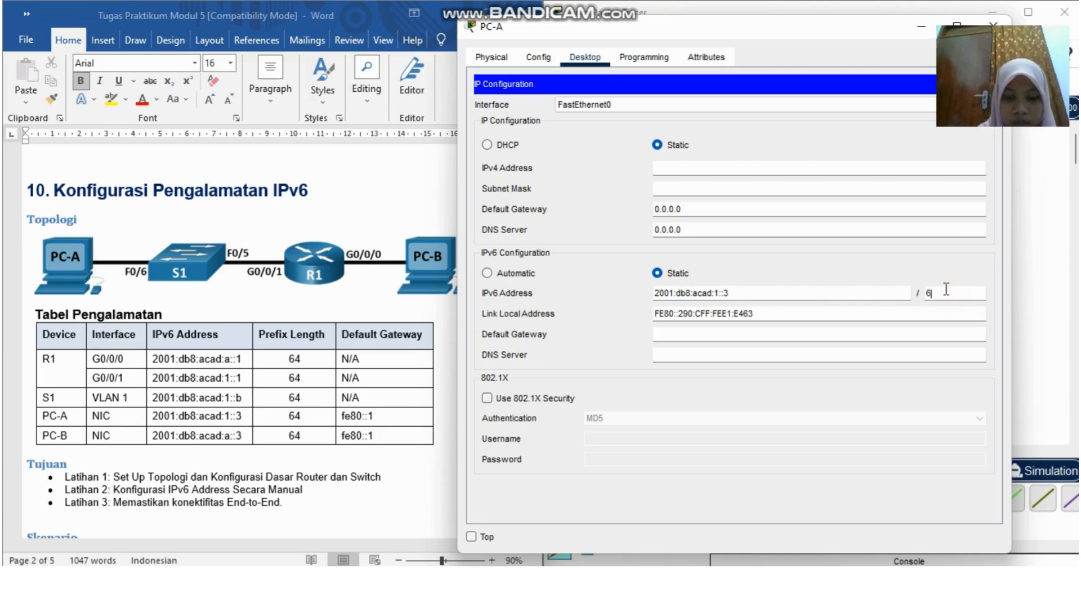
text(64)
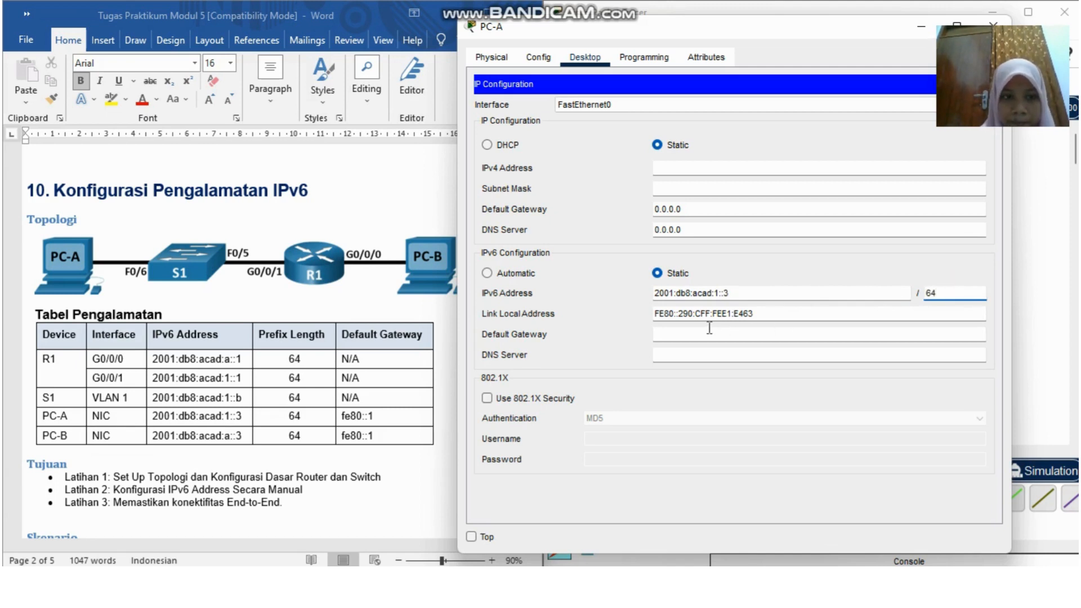
Set PC-A's IPv6 default gateway to fe80::1 and minimize its window
click(681, 332)
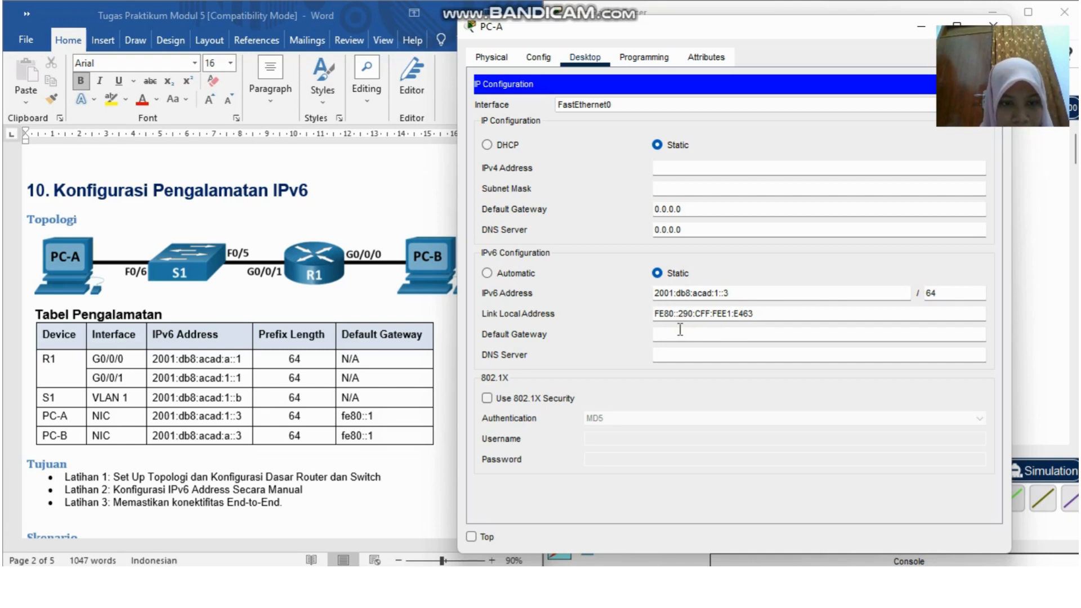
text(fe)
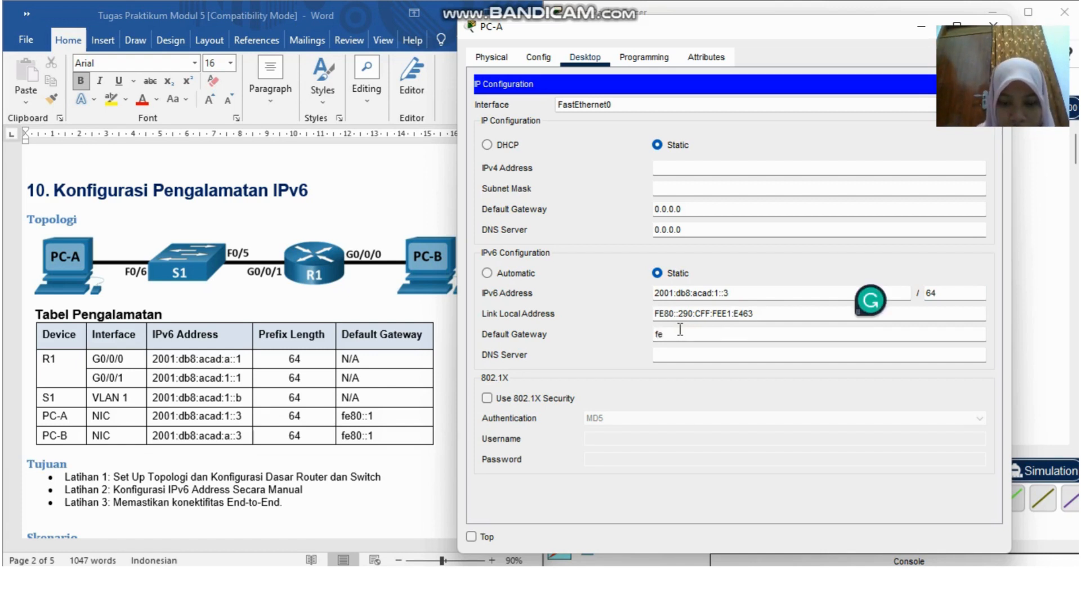
text(80::1)
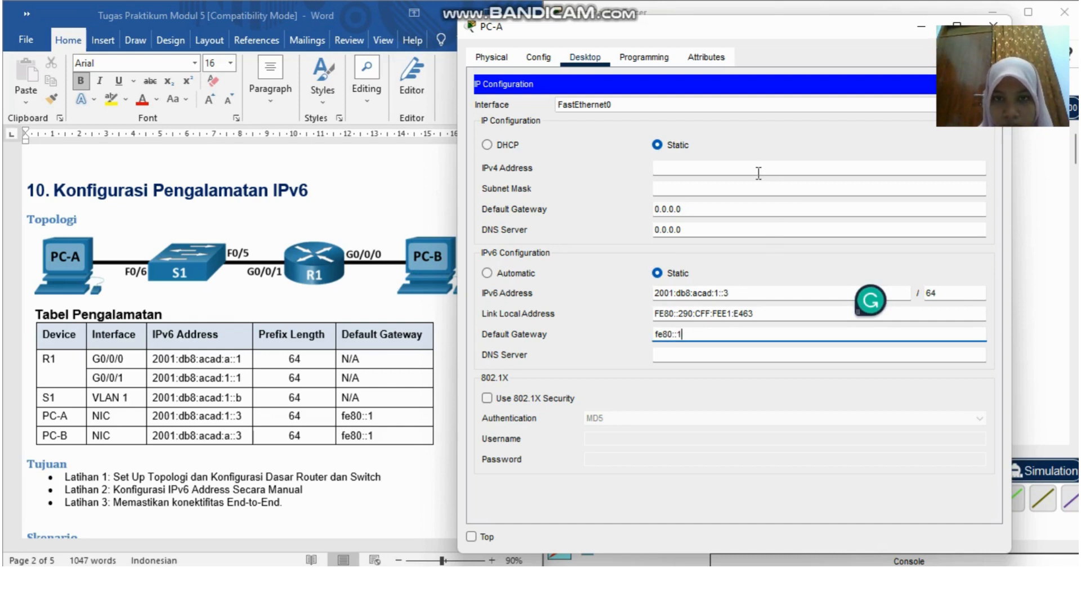
click(829, 147)
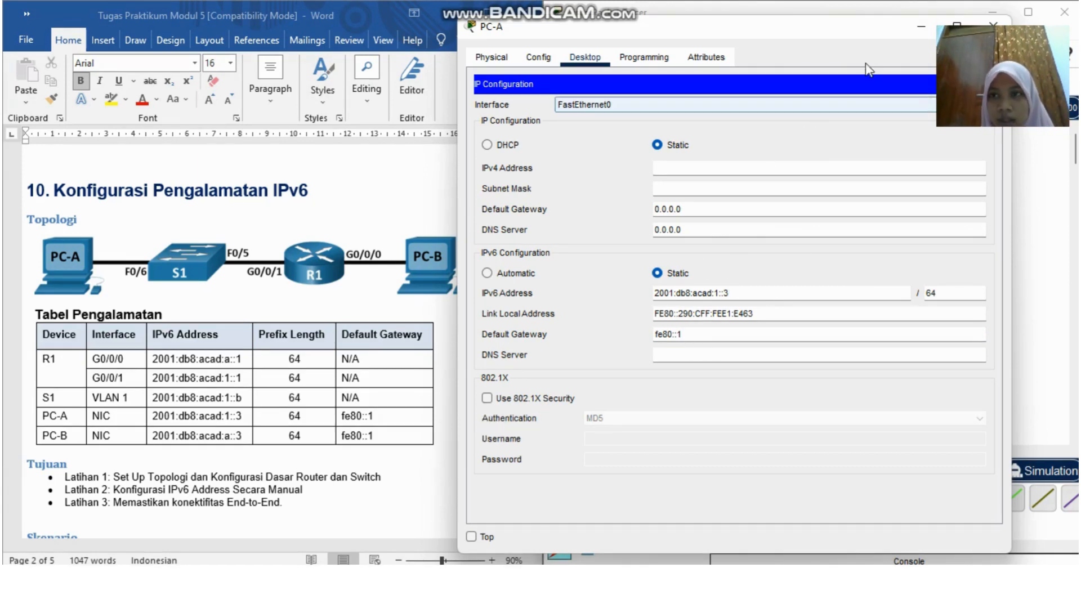
click(921, 26)
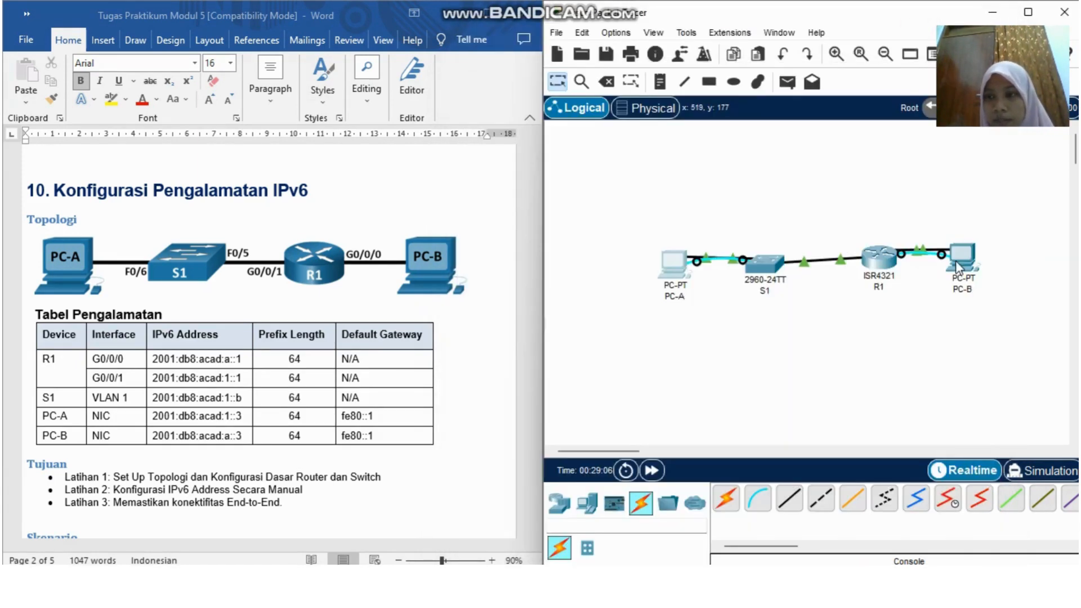
Replace PC-B's Command Prompt with its IP Configuration and set the static IPv6 address to 2001:db8:acad:a::3 with prefix length 64
click(961, 256)
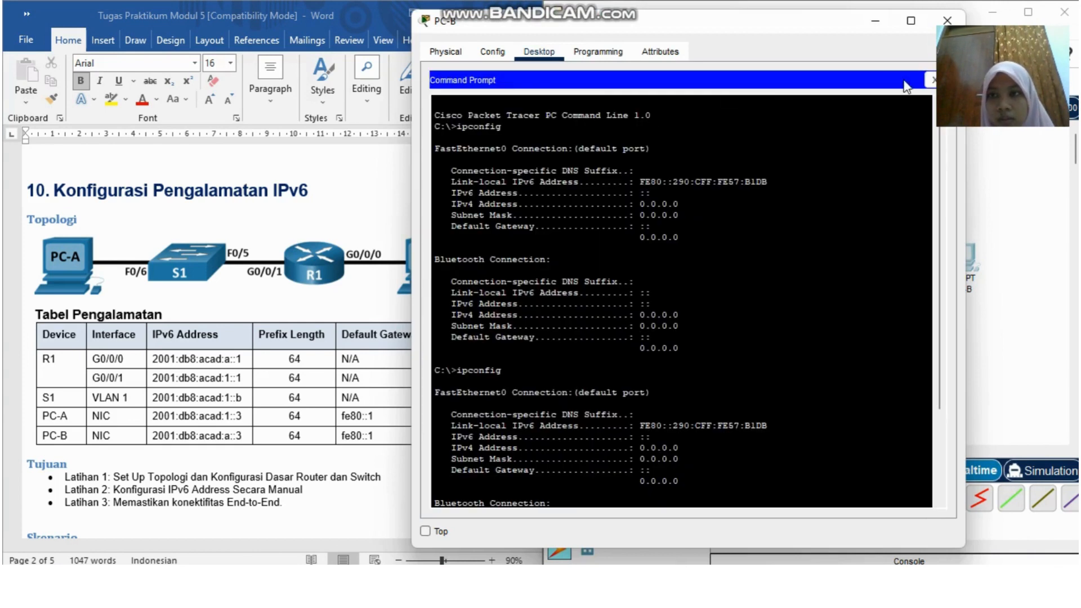
click(932, 80)
click(507, 128)
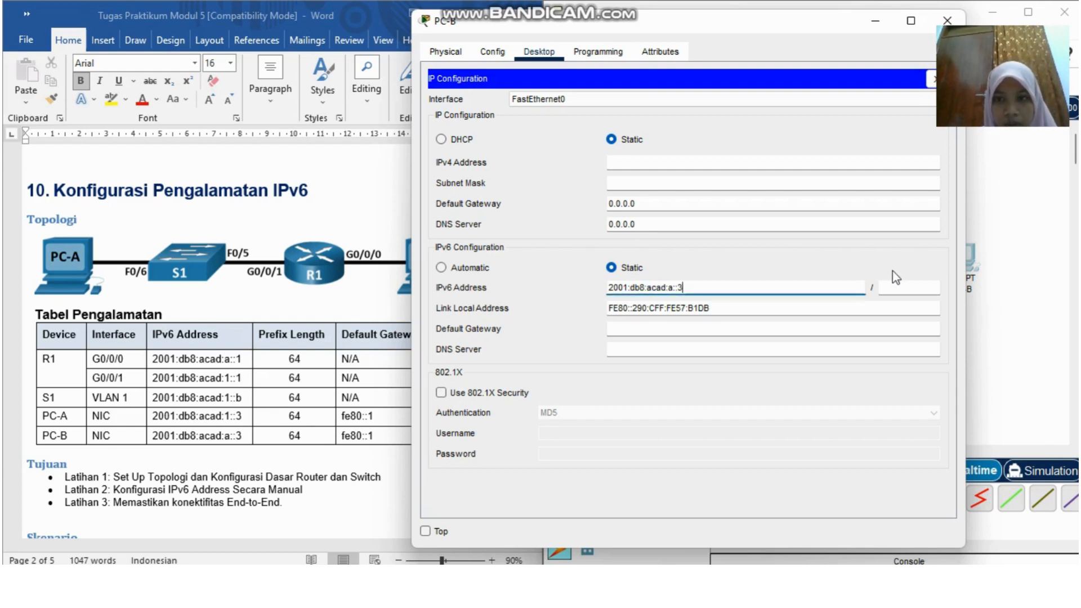
click(891, 286)
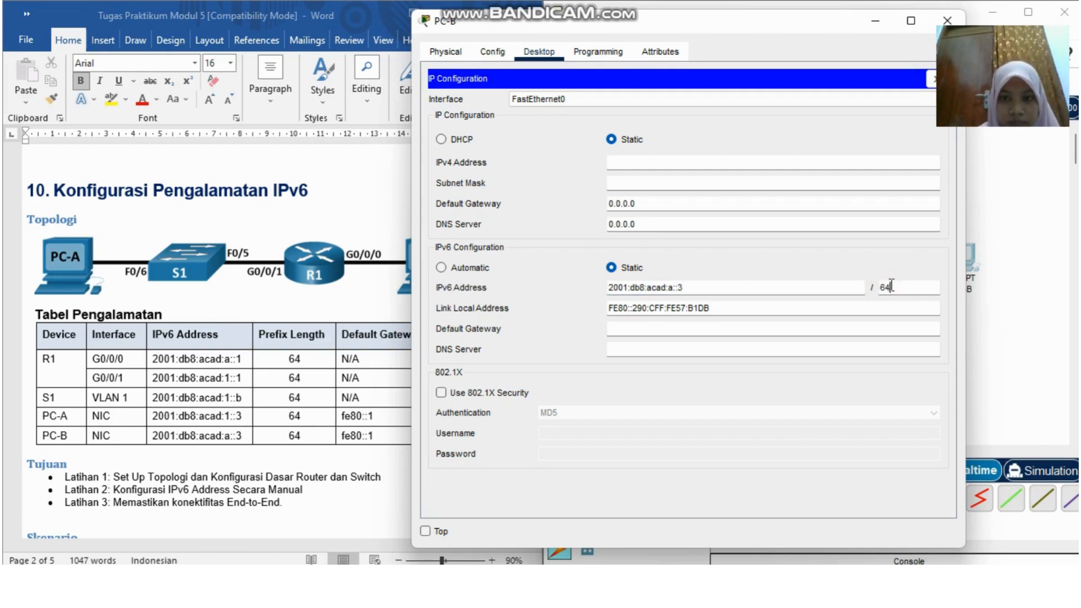
Set PC-B's IPv6 default gateway to fe80::1 and minimize its window
click(651, 327)
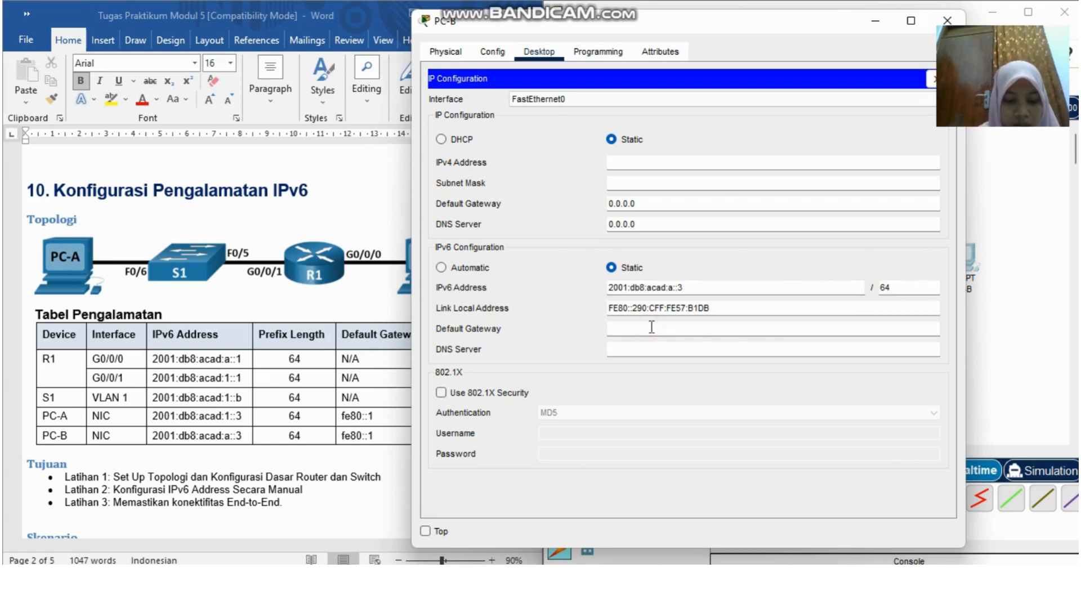
text(fe)
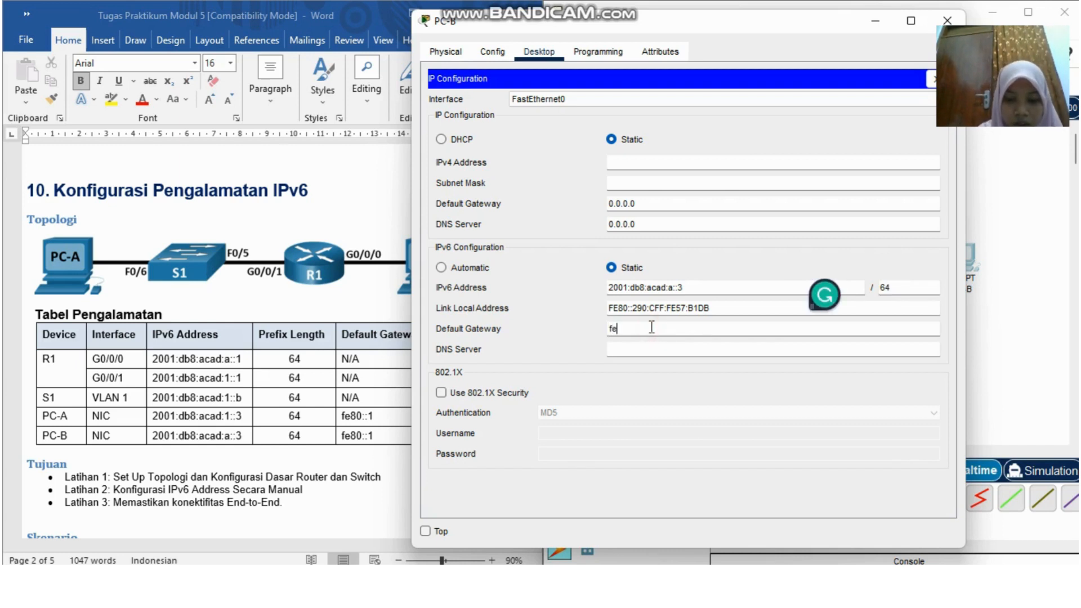
text(80::)
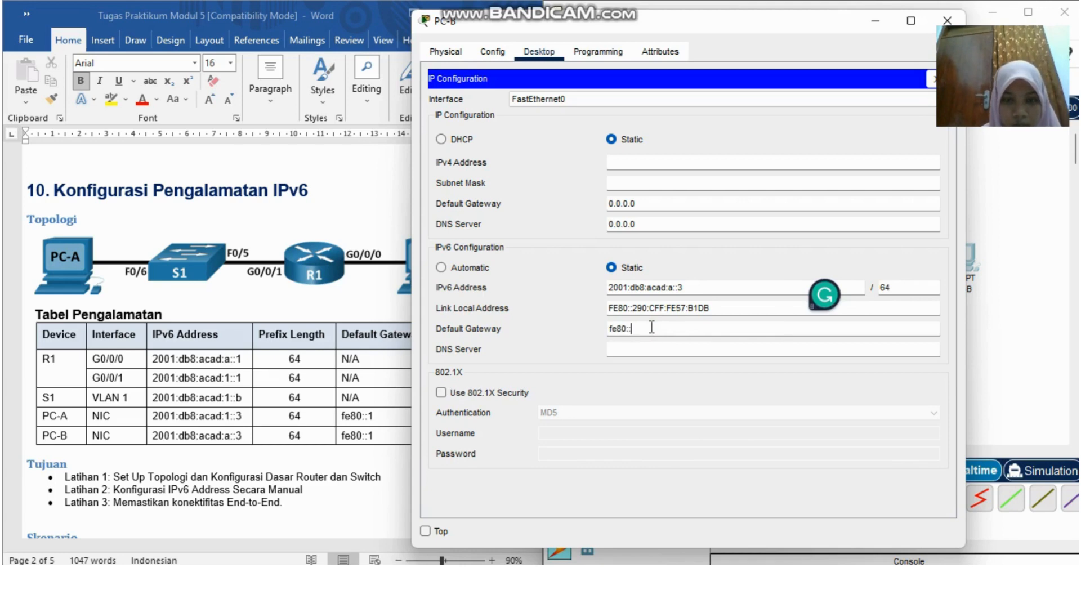
text(1)
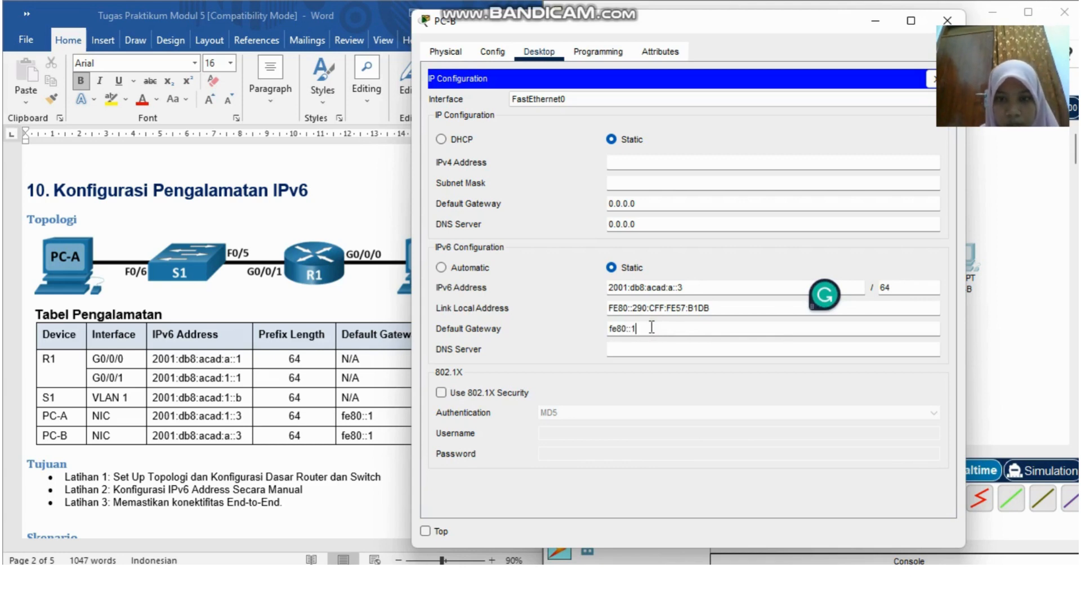
click(876, 26)
Find the PC address verification task in the lab sheet, then replace PC-A's IP Configuration with its Command Prompt
scroll(329, 386, down, 10)
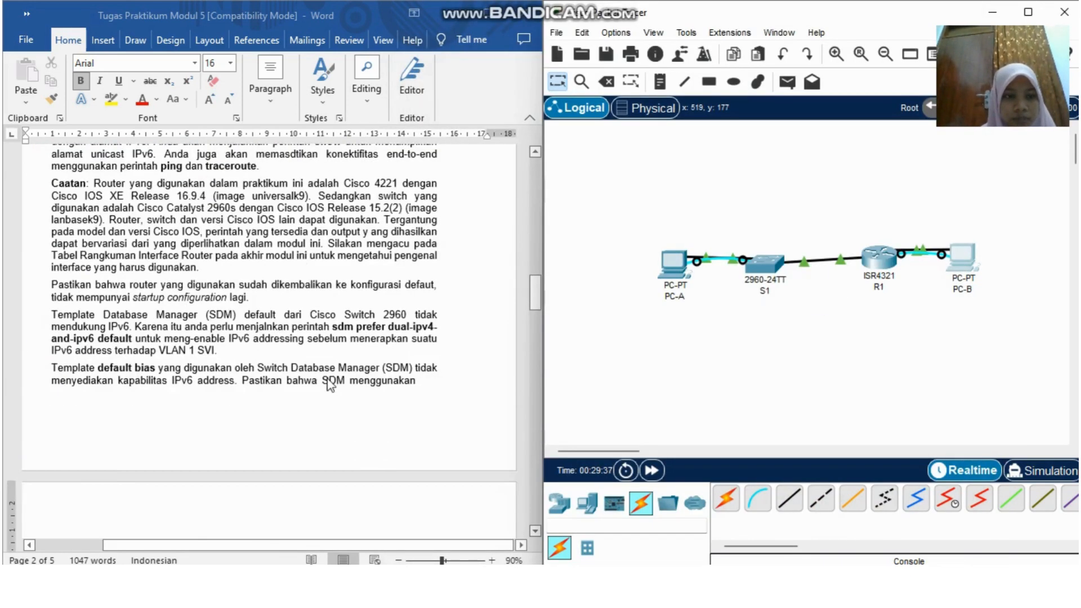
scroll(329, 385, down, 20)
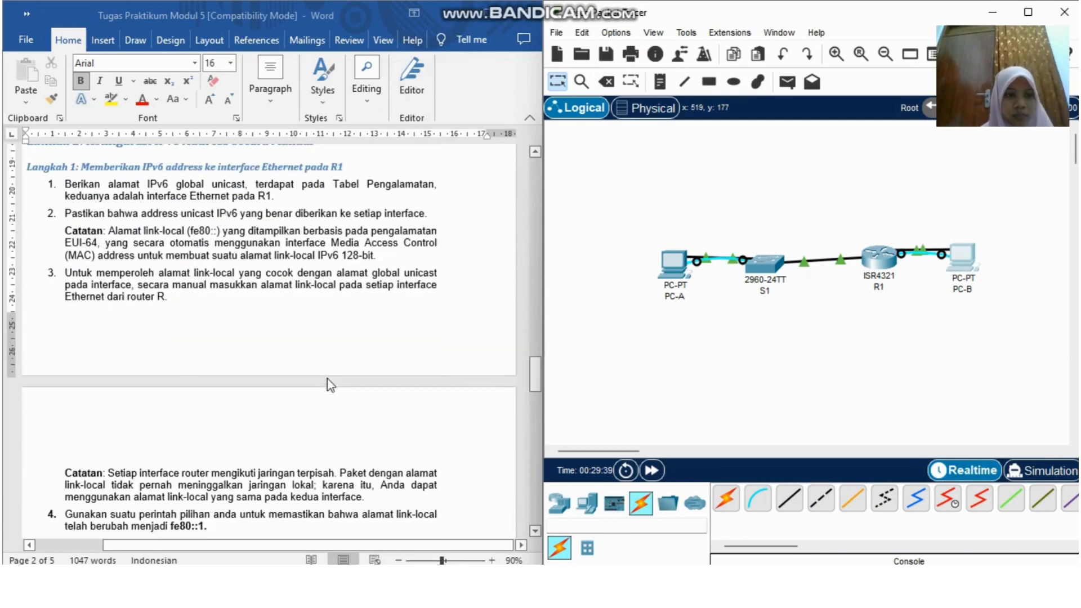
scroll(329, 386, down, 10)
scroll(330, 384, down, 4)
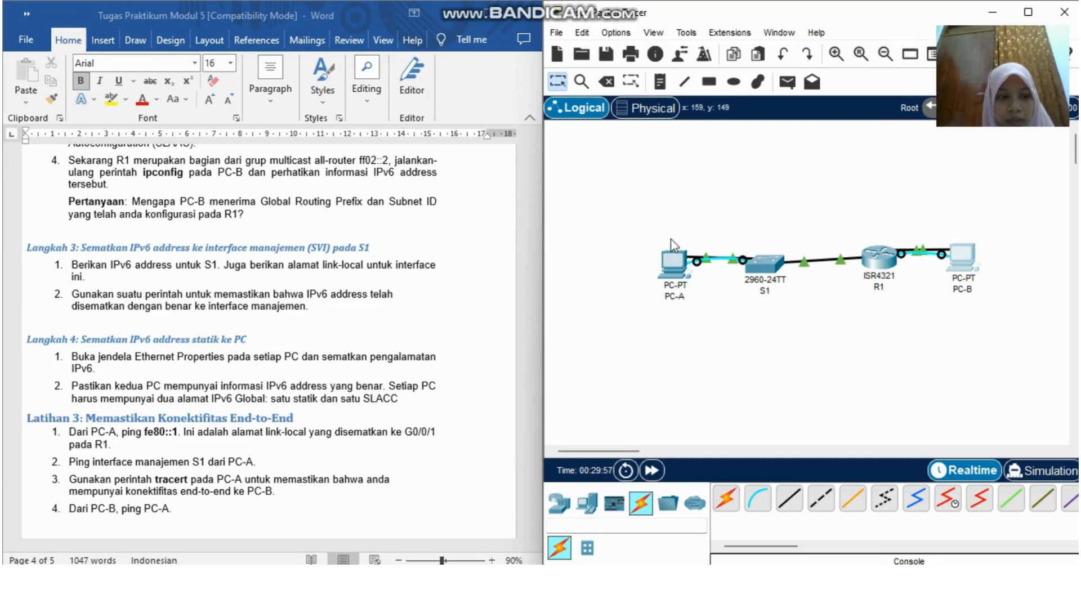
click(668, 272)
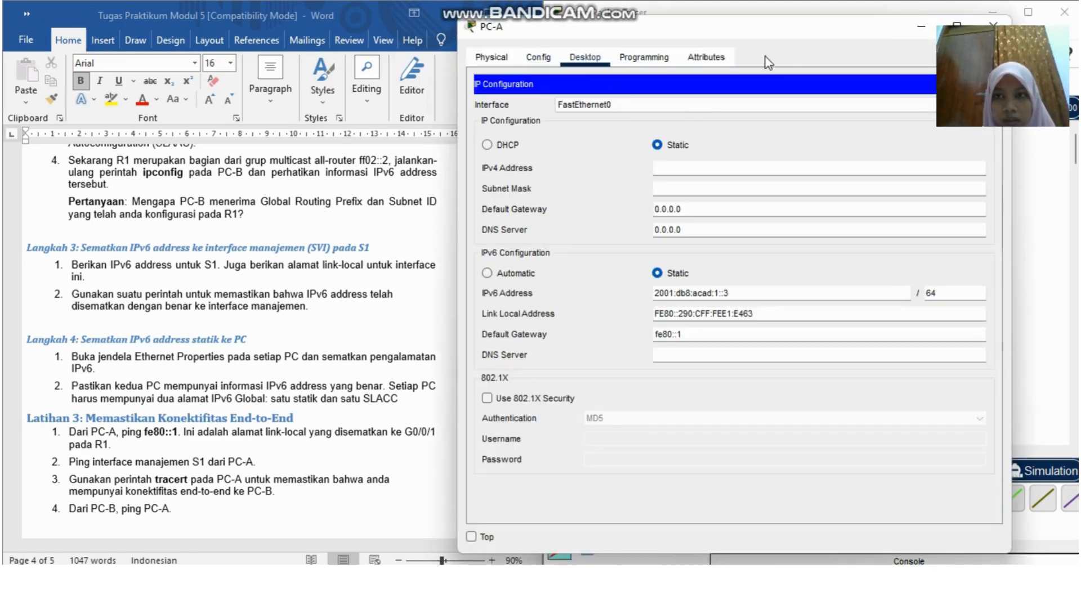
drag(885, 30, 806, 31)
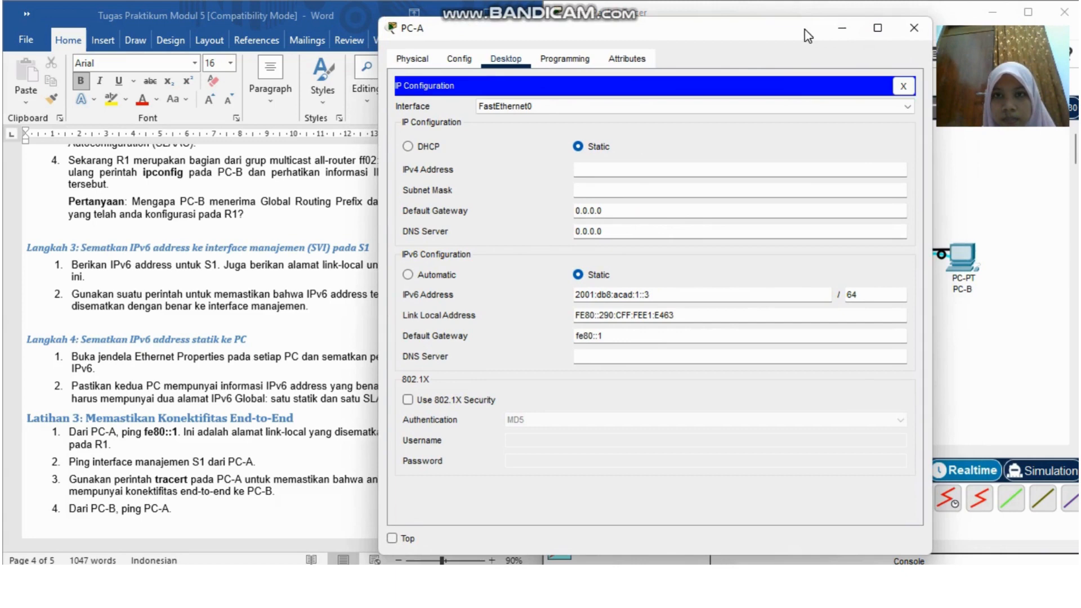
click(904, 87)
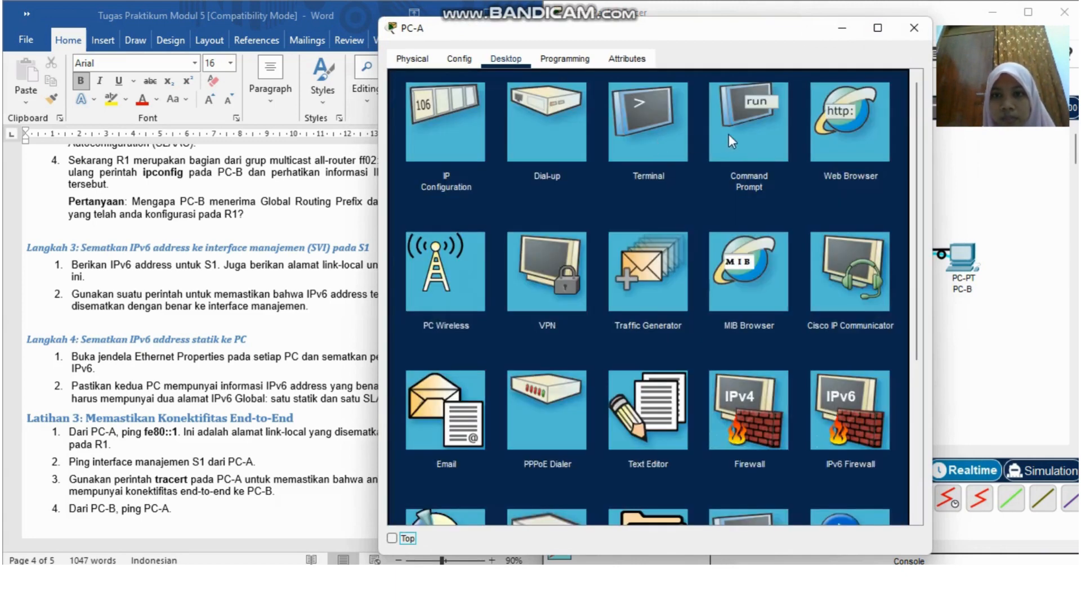
click(748, 139)
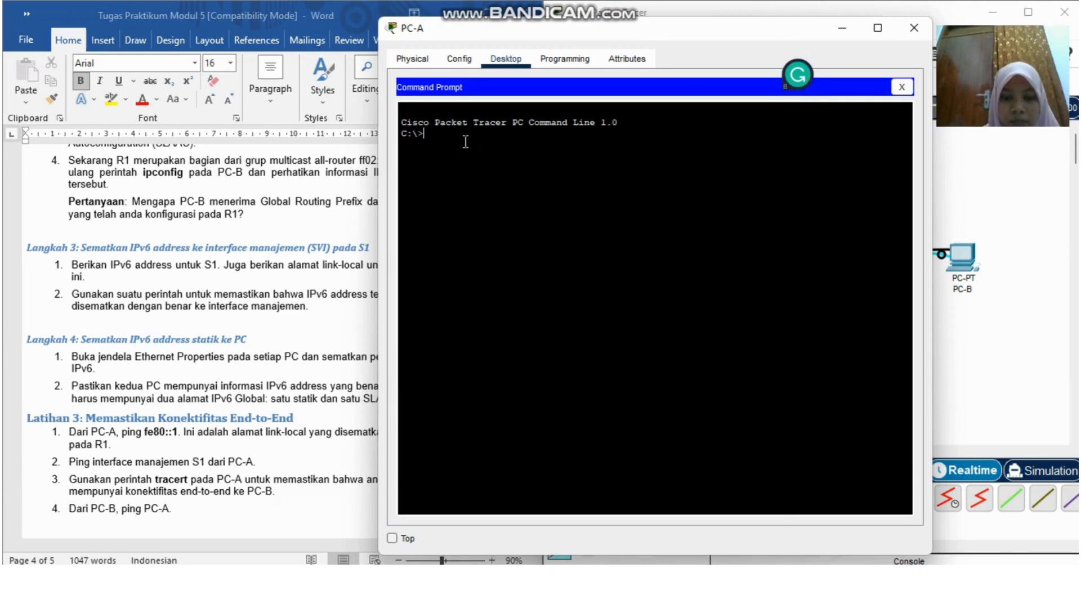
text(ping)
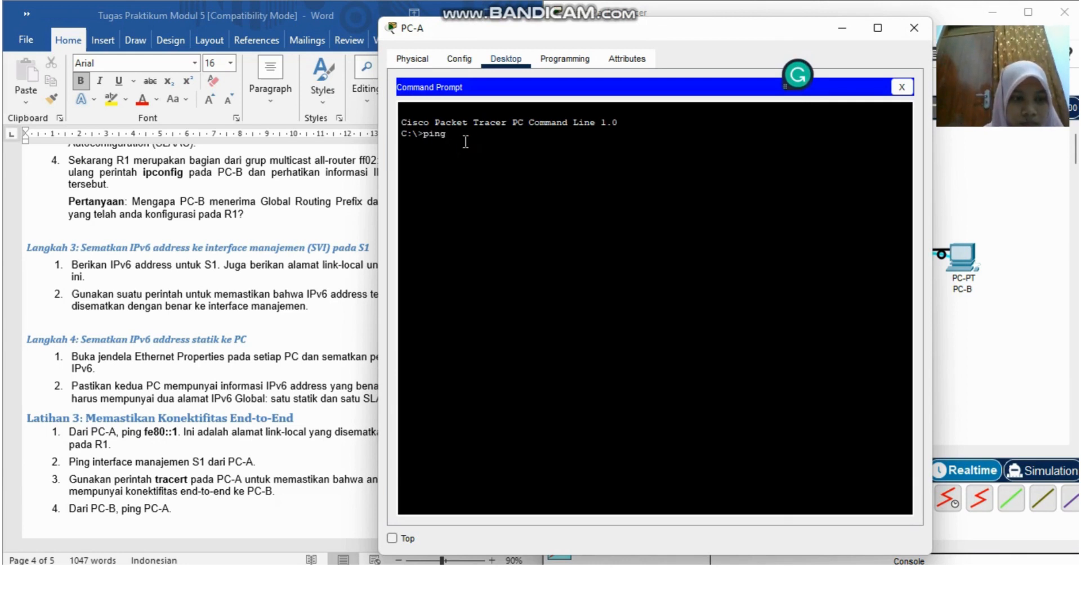
key(BackSpace)
key(BackSpace)
key(BackSpace)
key(BackSpace)
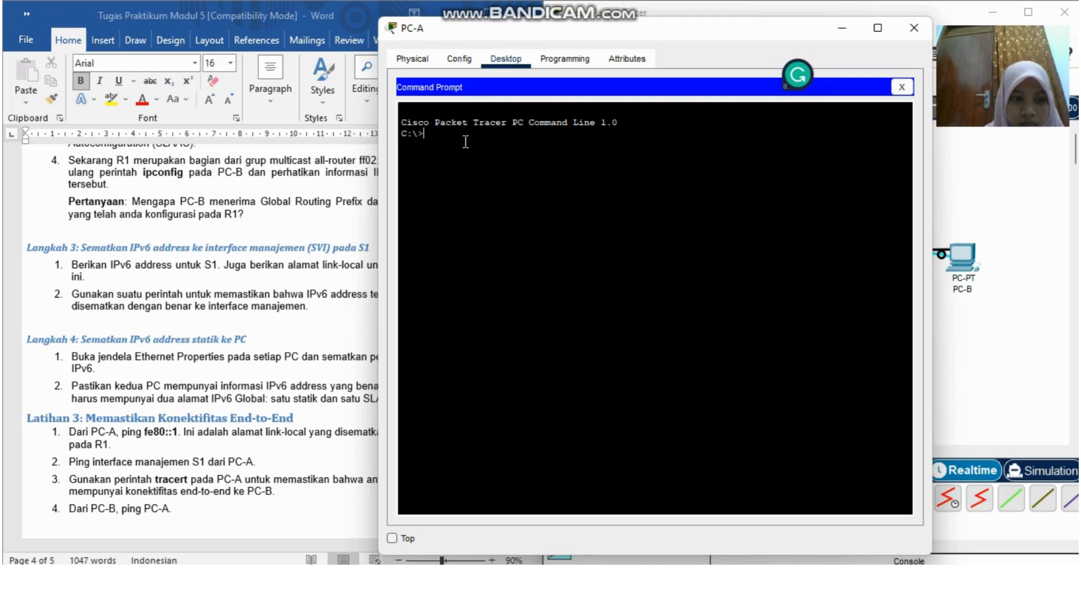
Check PC-A's link-local address, IPv6 address and default gateway with "ipconfig", then minimize its window
text(ipco)
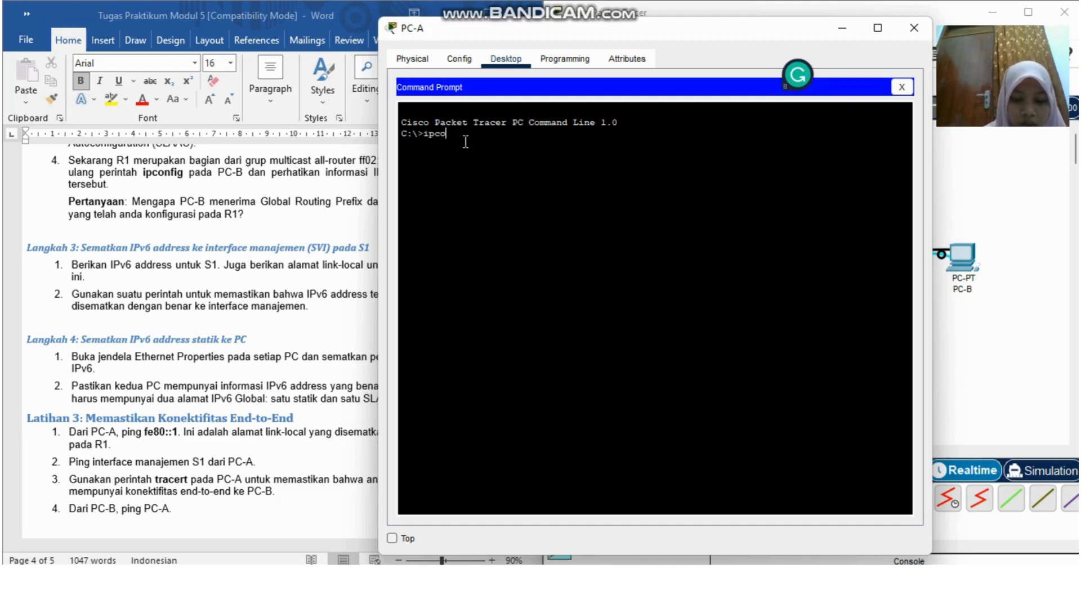
text(nfig)
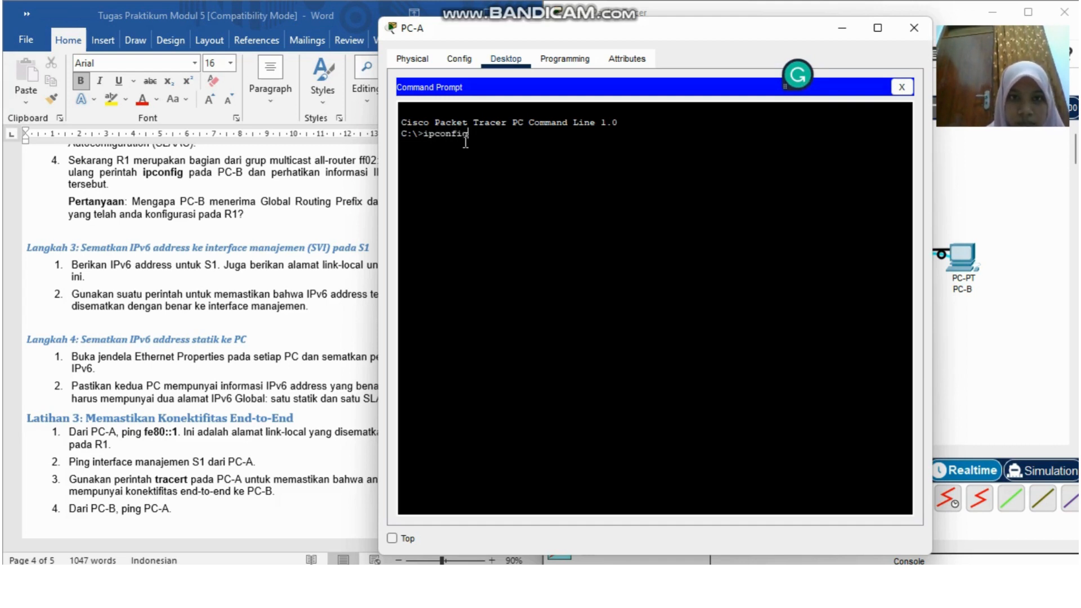
key(Return)
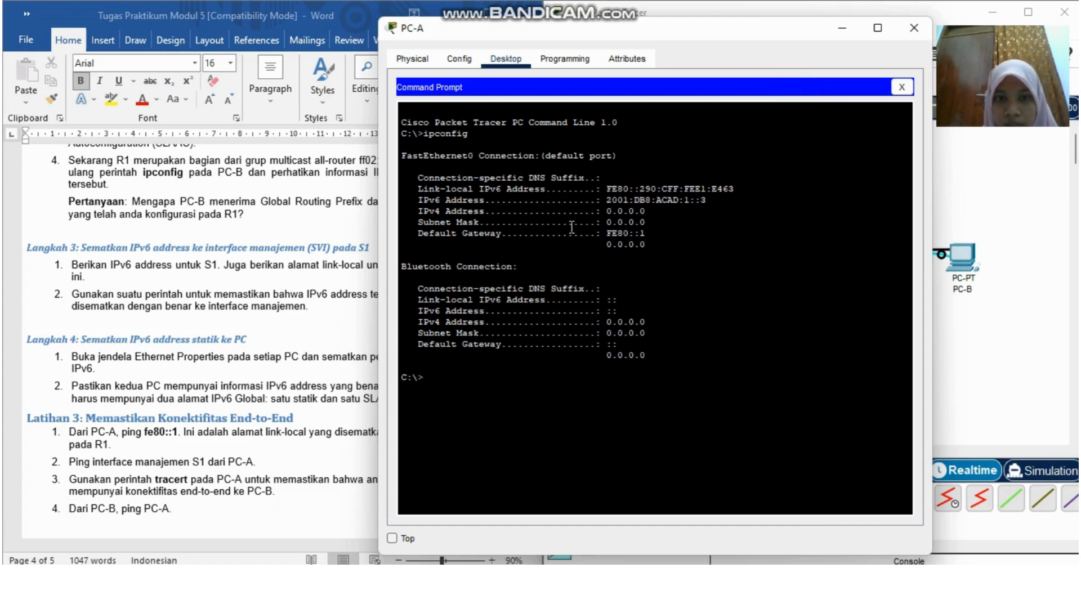
drag(415, 188, 743, 191)
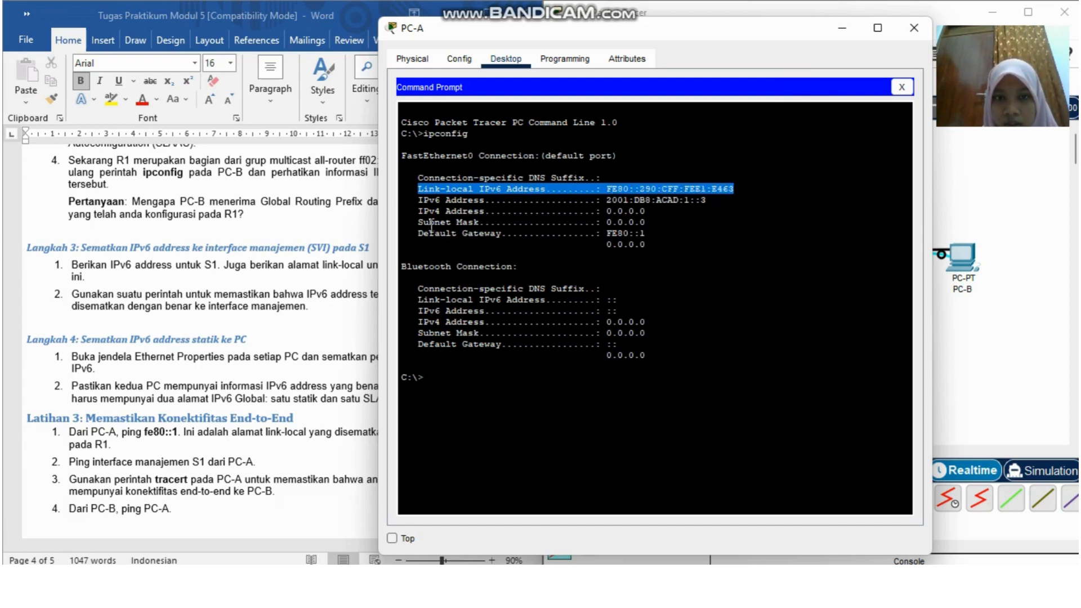
drag(431, 224, 706, 228)
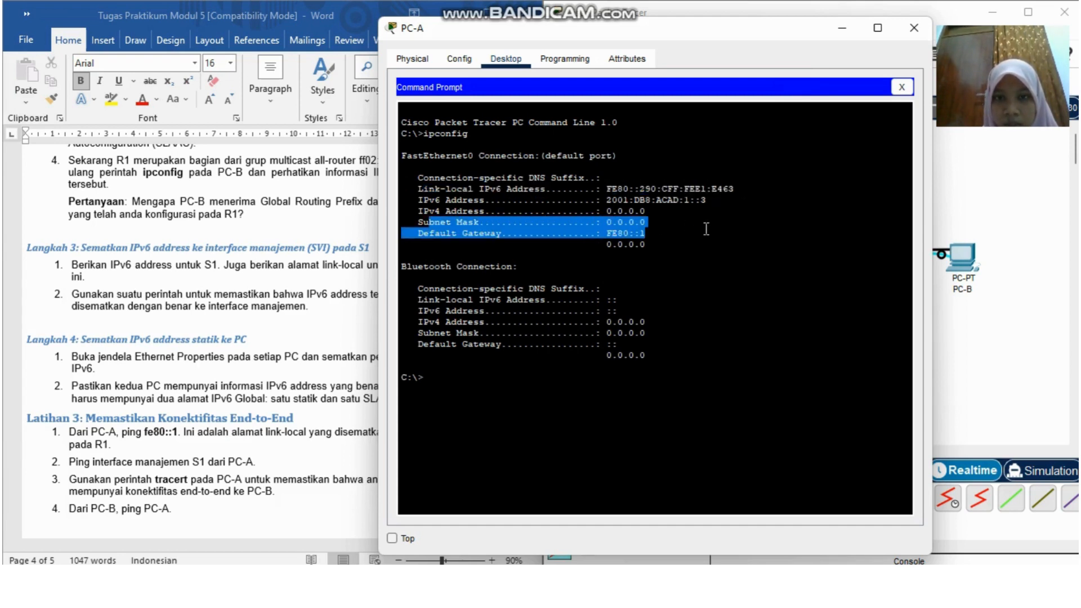
click(659, 237)
click(834, 25)
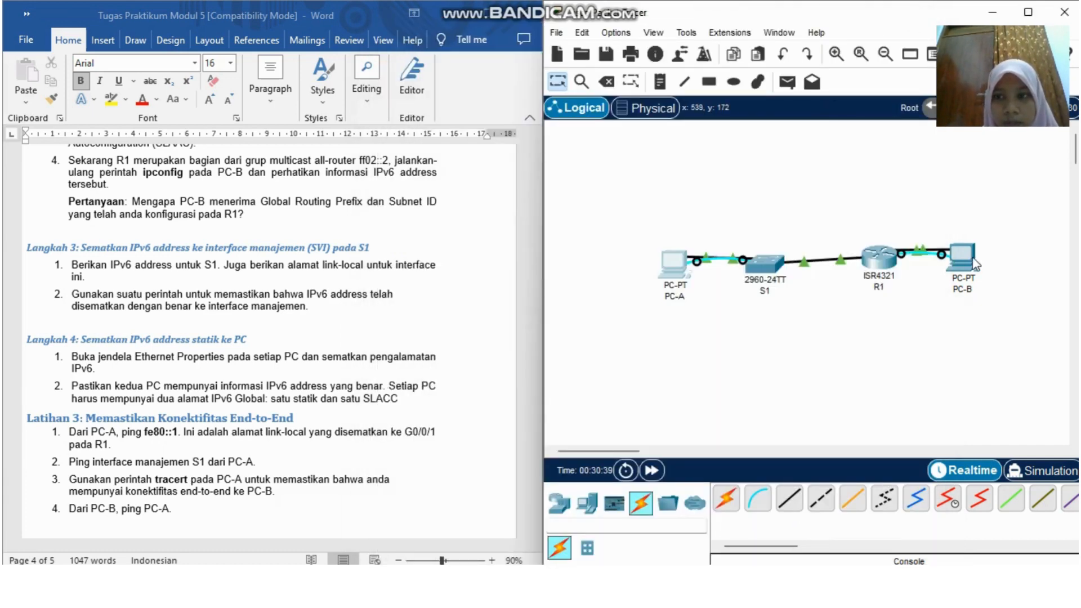
Open PC-B's Command Prompt, check its IPv6 addresses and default gateway with "ipconfig", and minimize its window
click(963, 258)
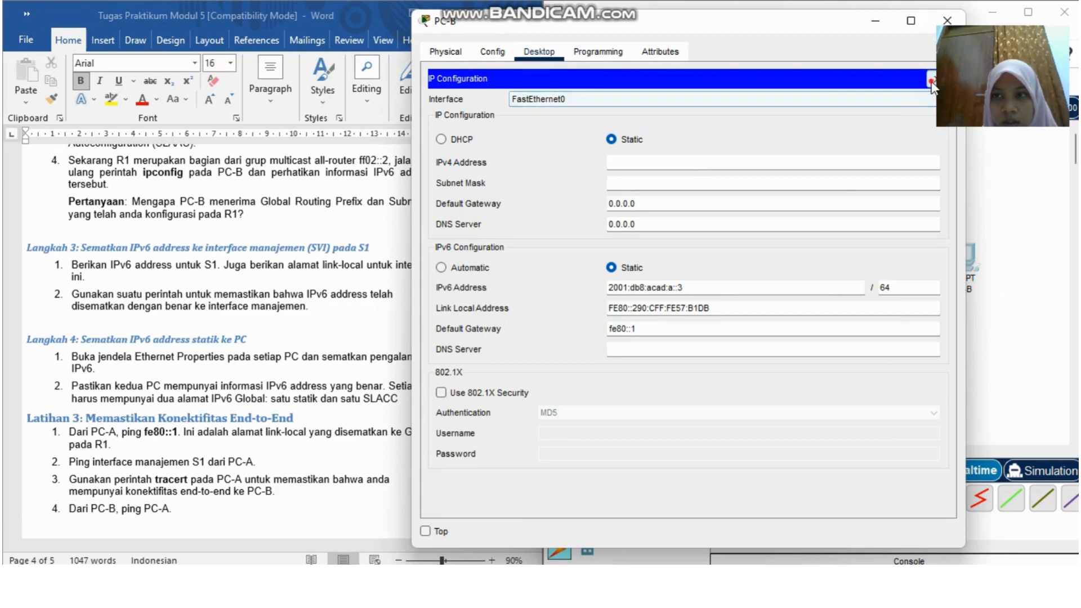
click(931, 81)
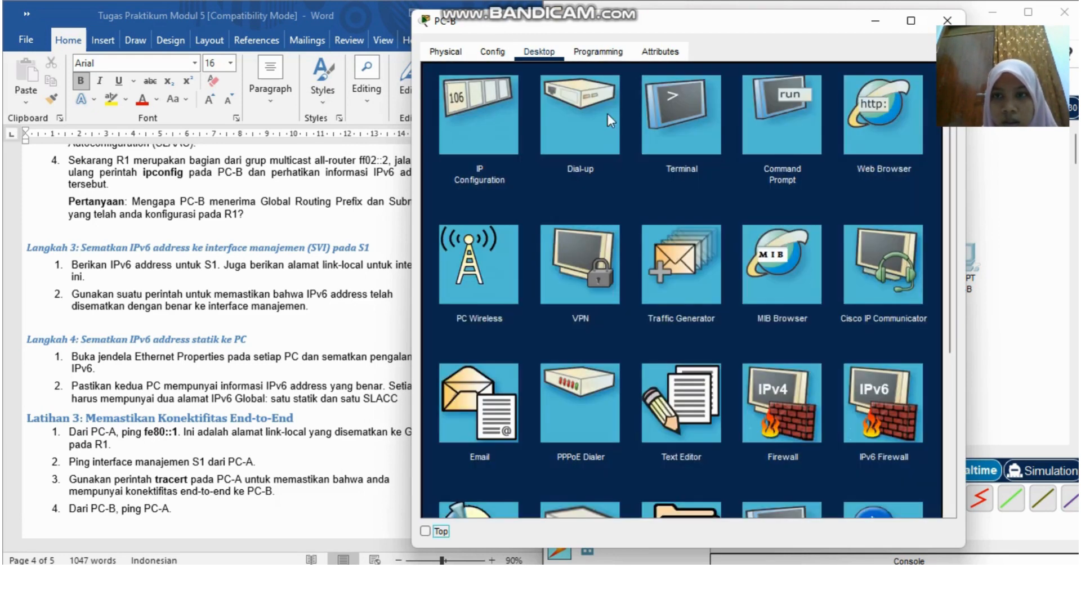
click(766, 138)
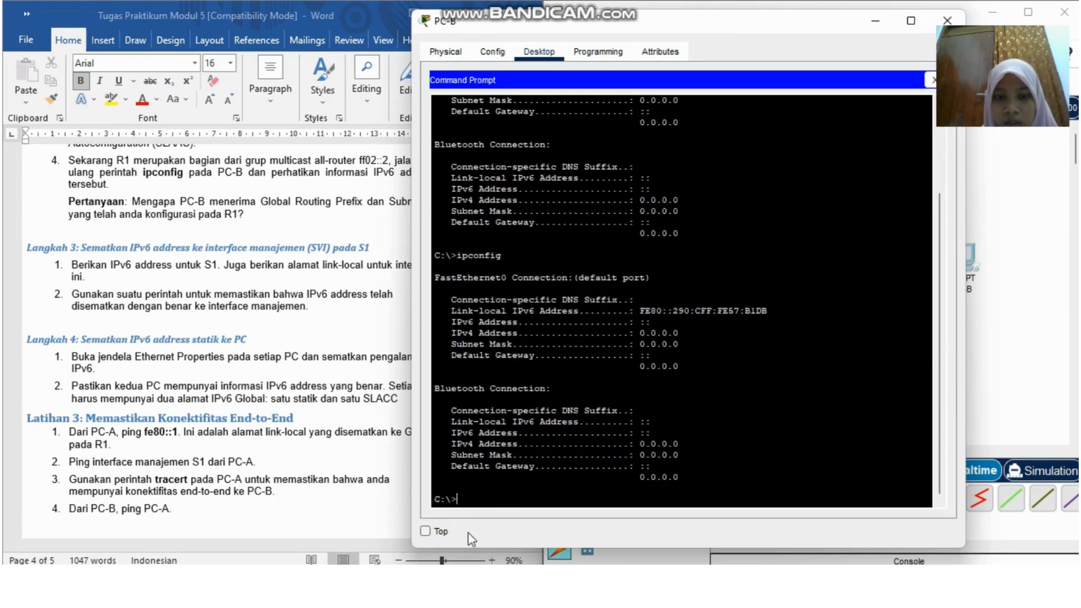
text(ipcon)
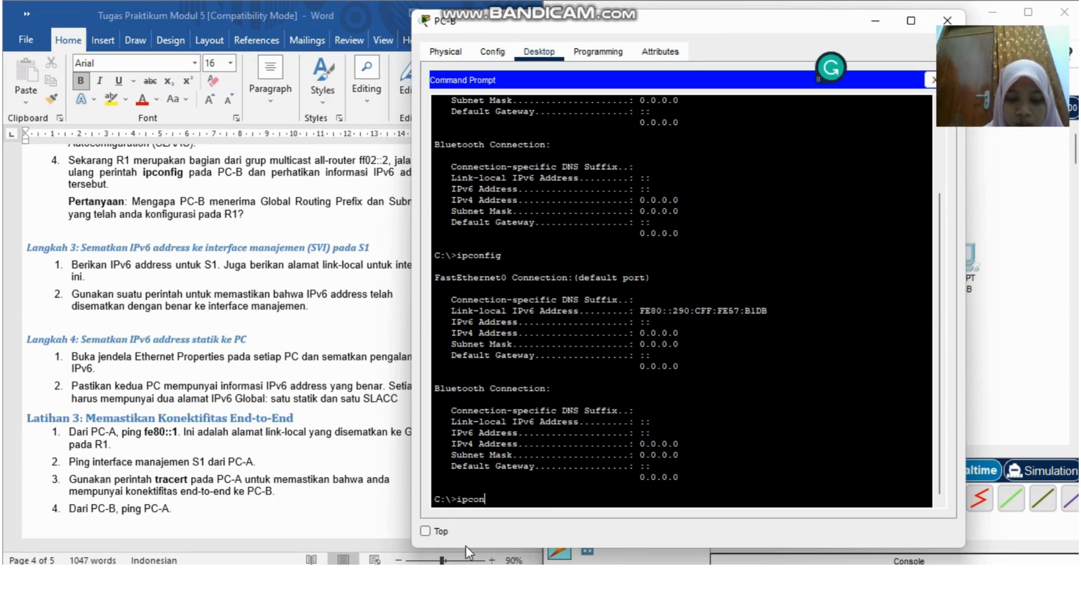
text(fig)
key(Return)
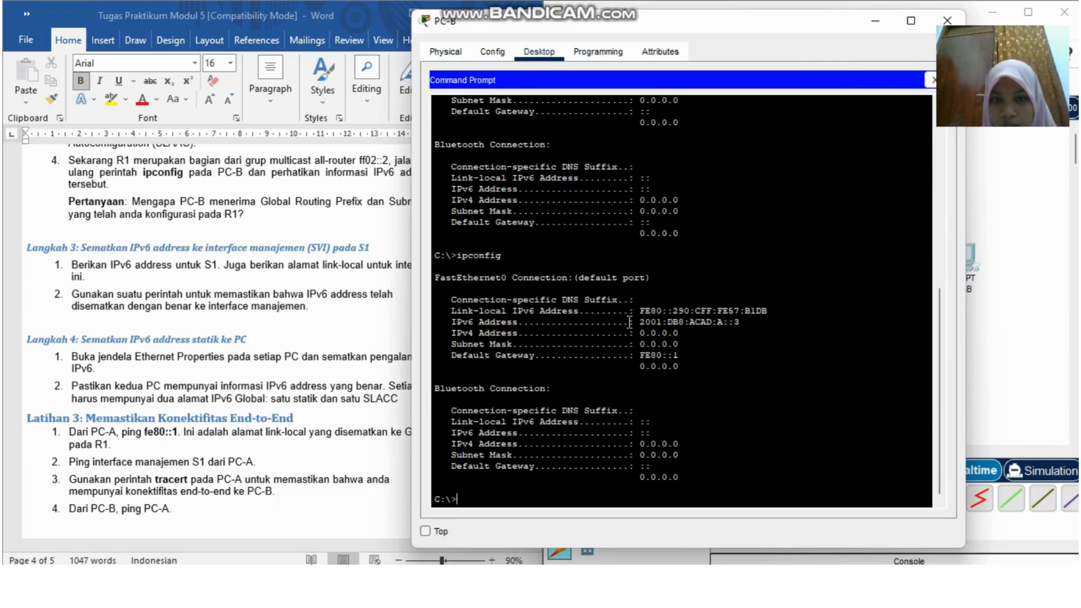
drag(533, 320, 685, 319)
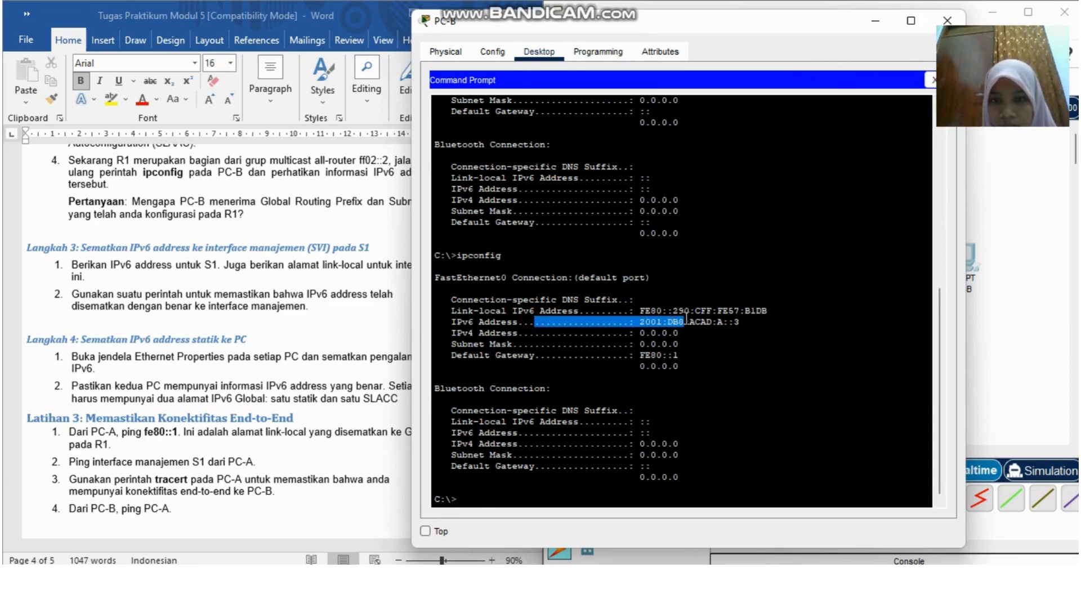
drag(539, 313, 758, 313)
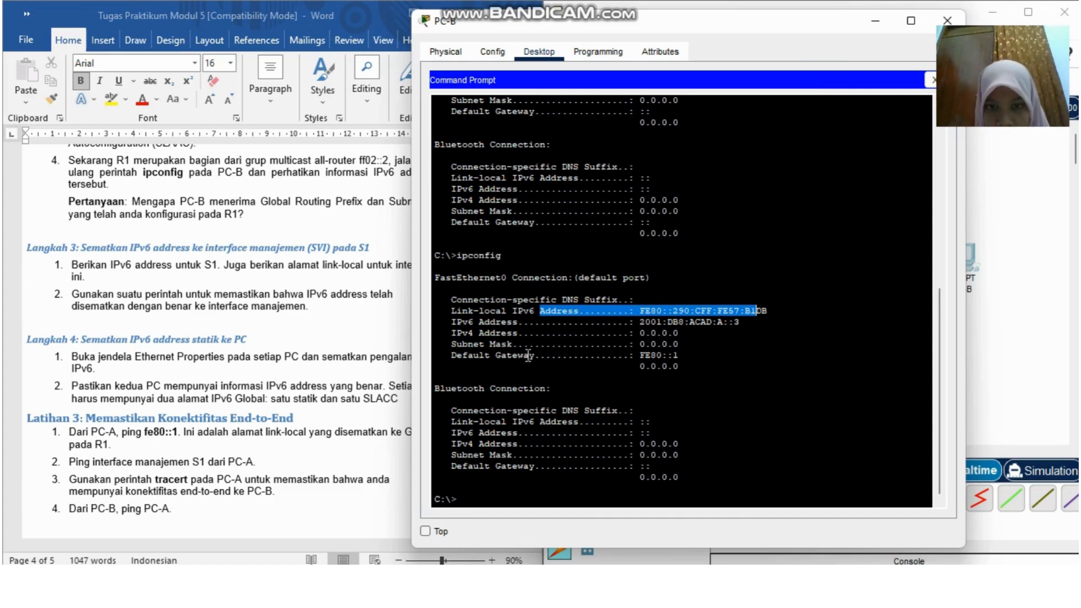
drag(528, 355, 717, 350)
click(688, 356)
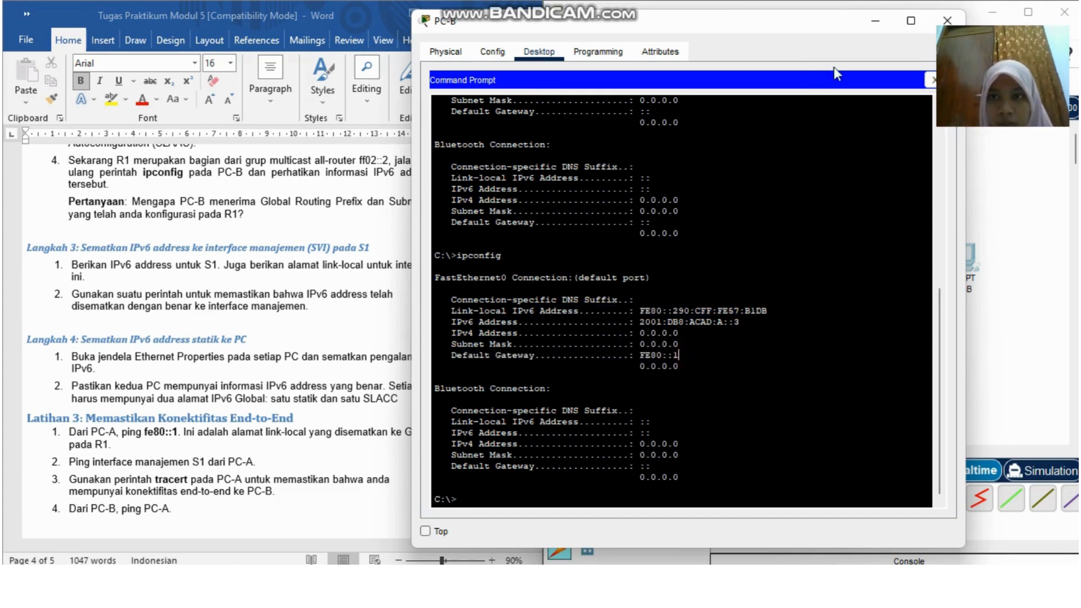
click(875, 21)
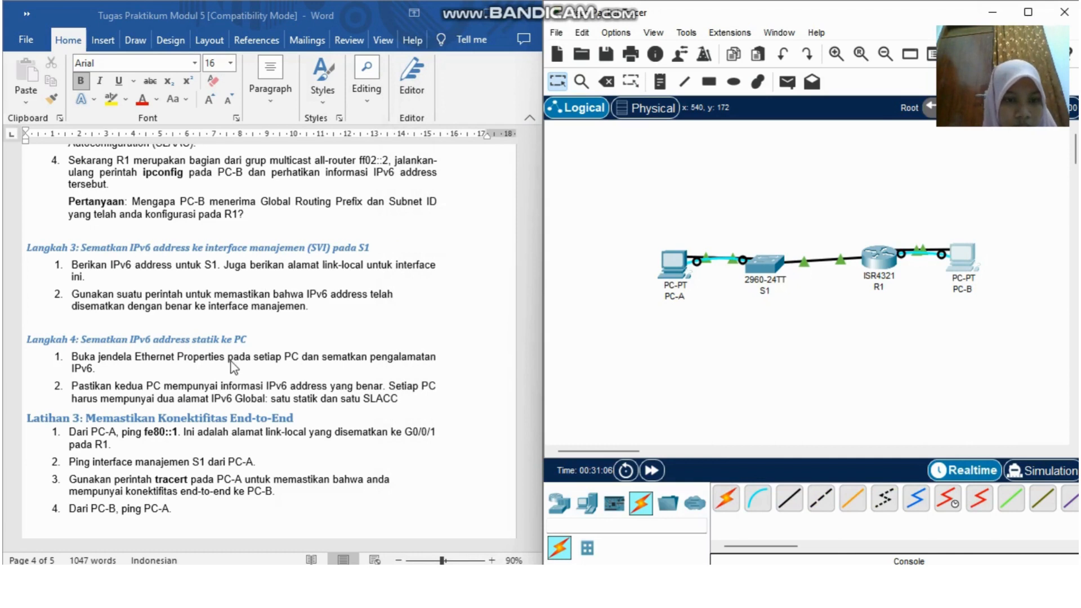
Read the end-to-end connectivity tasks in the lab sheet, then ping R1's link-local address fe80::1 from PC-A's Command Prompt
scroll(234, 367, down, 3)
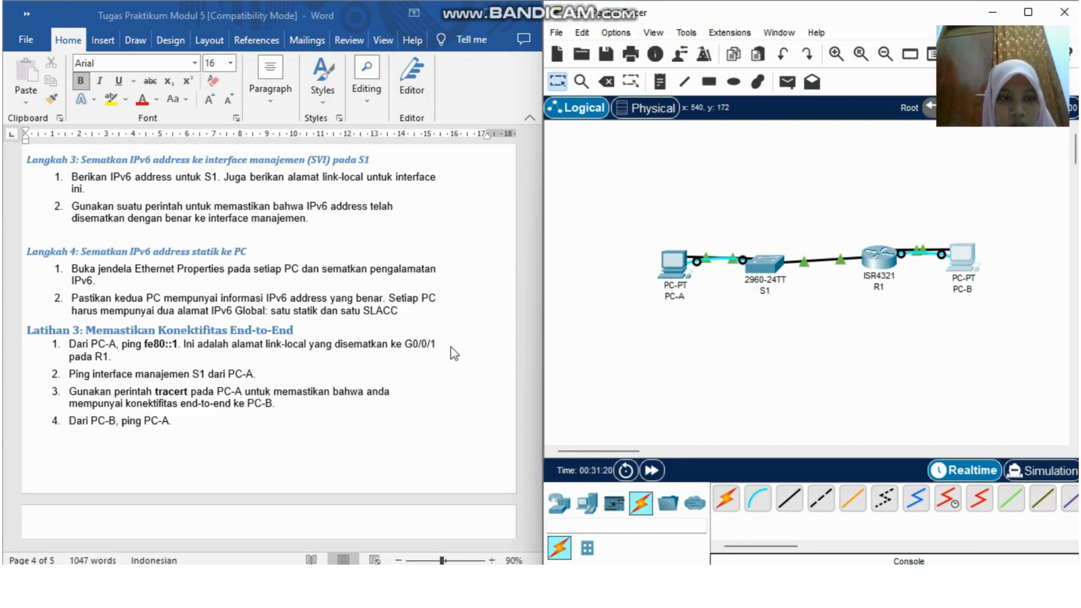
click(676, 266)
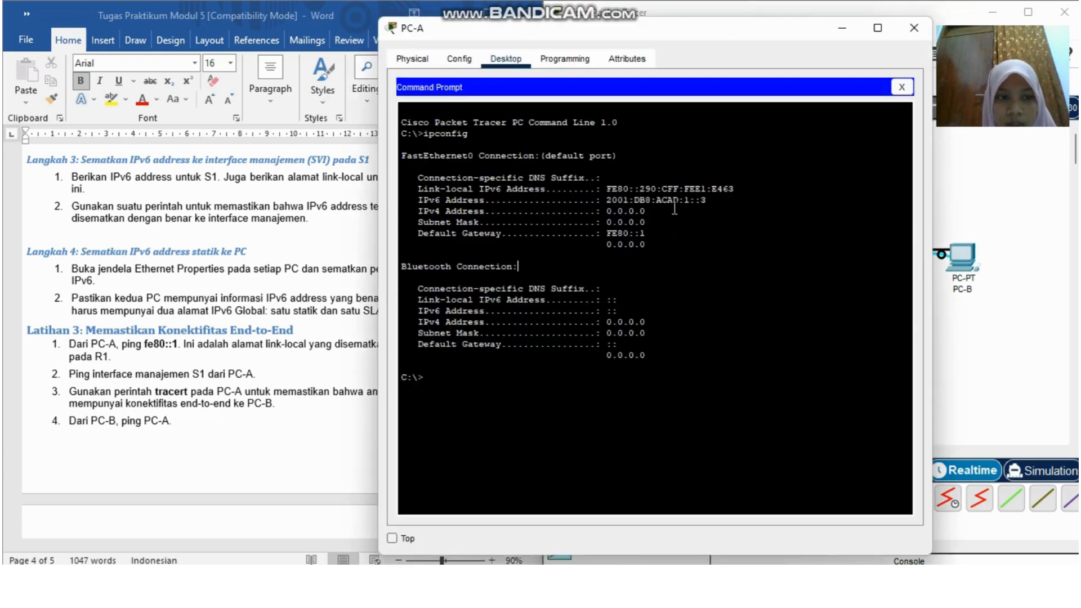
click(467, 384)
text(ping )
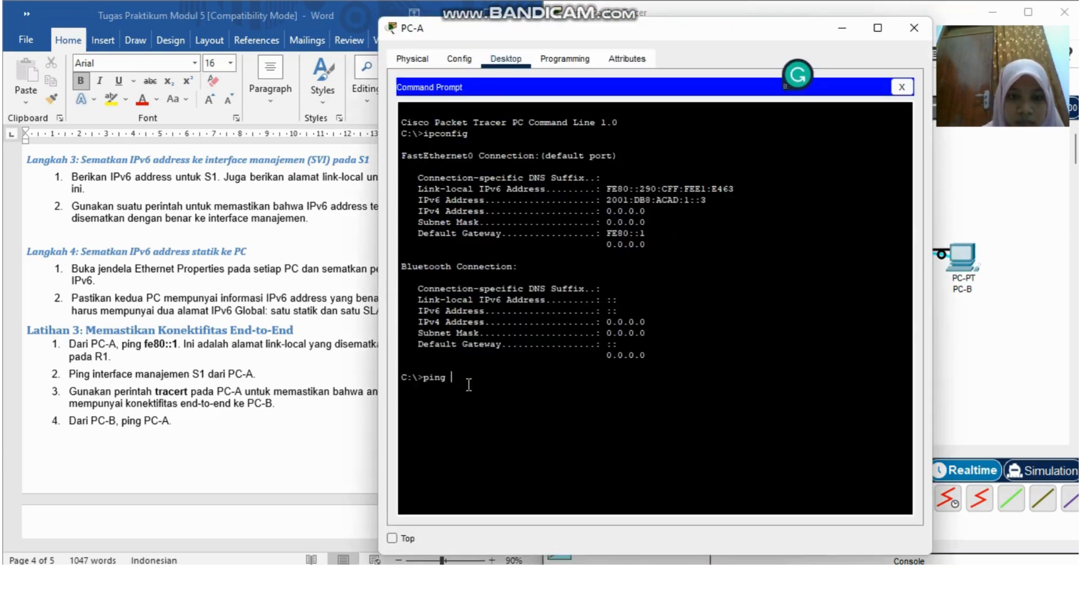
text(fe)
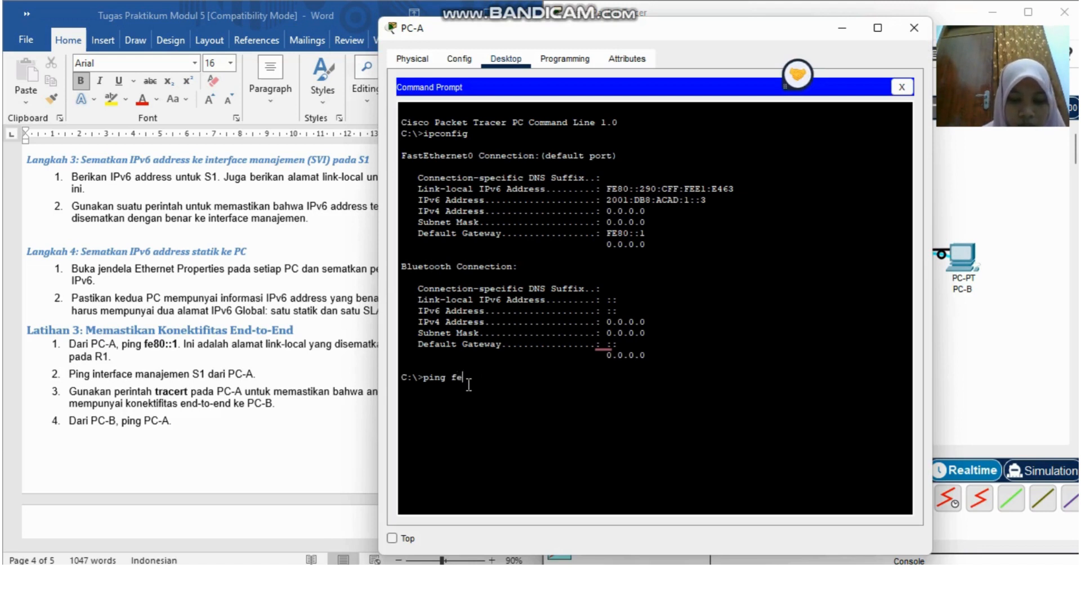
text(80)
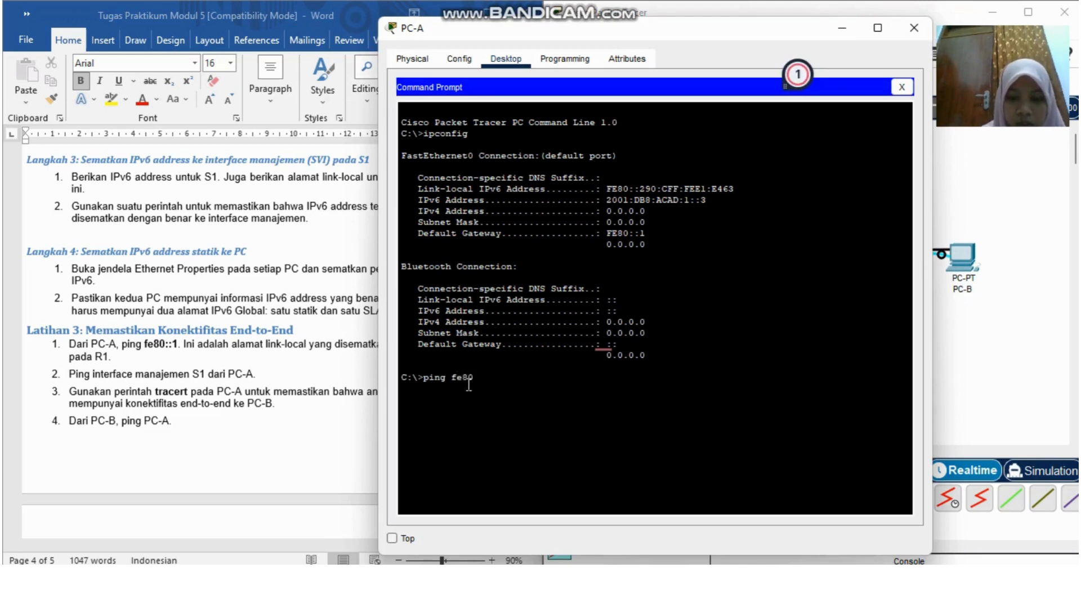
text(::1)
key(Return)
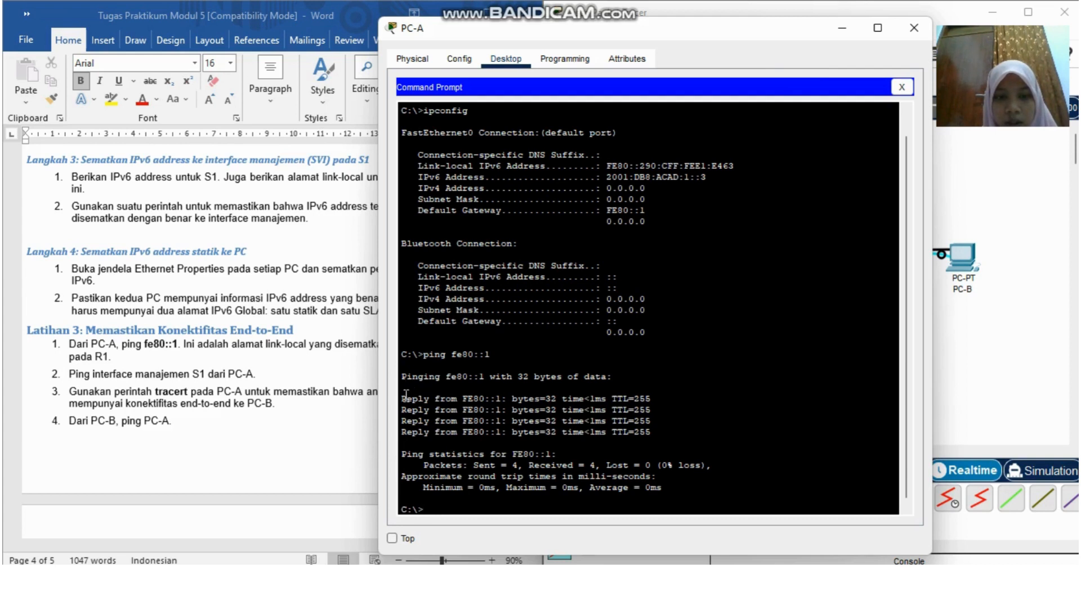
Check the replies and packet loss of the fe80::1 ping, then minimize PC-A's window
drag(404, 395, 496, 446)
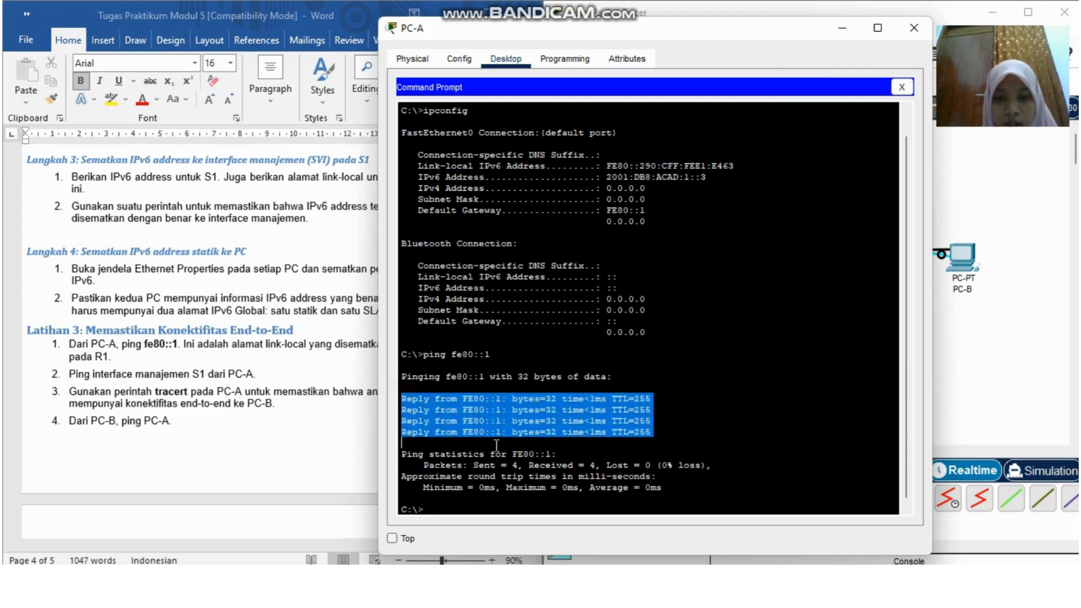
click(654, 464)
drag(654, 464, 712, 465)
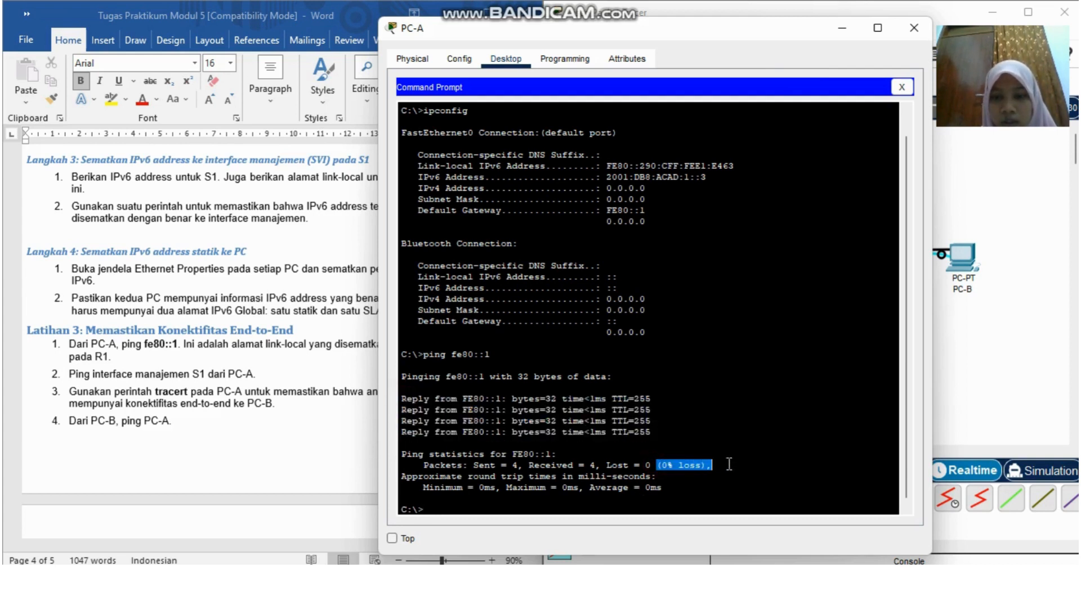
click(844, 35)
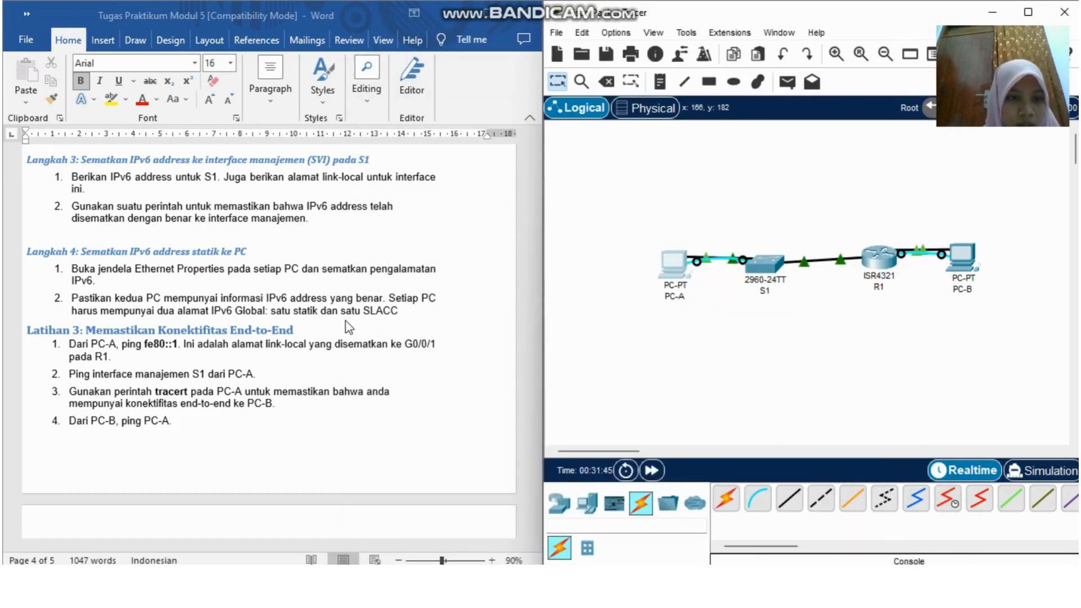
Start a "ping" command in PC-A's Command Prompt and look up S1's VLAN 1 address in the lab sheet's addressing table
scroll(349, 326, down, 1)
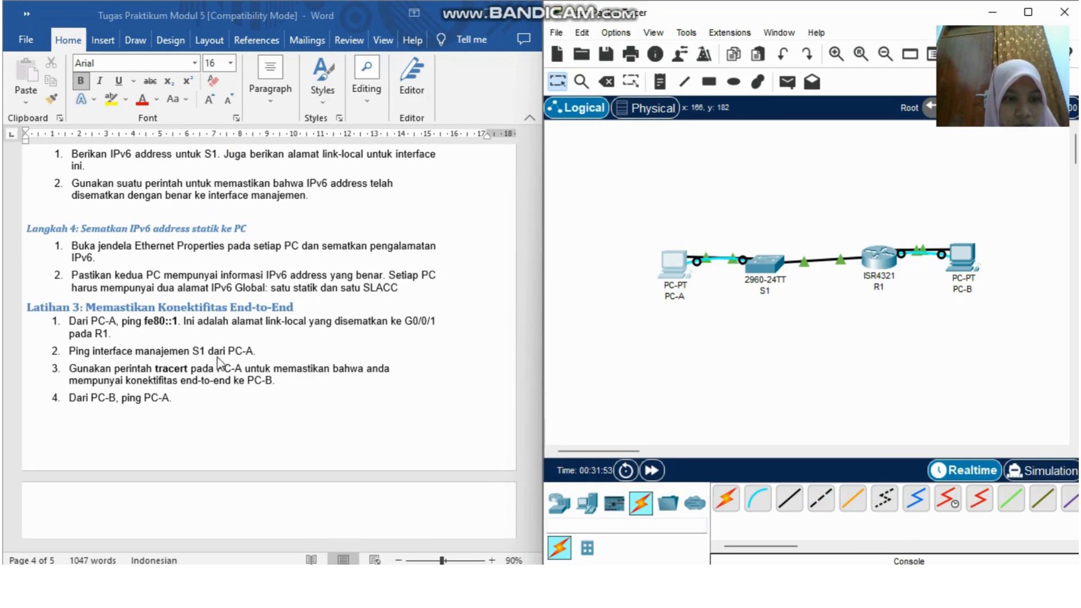
click(676, 269)
scroll(556, 421, down, 1)
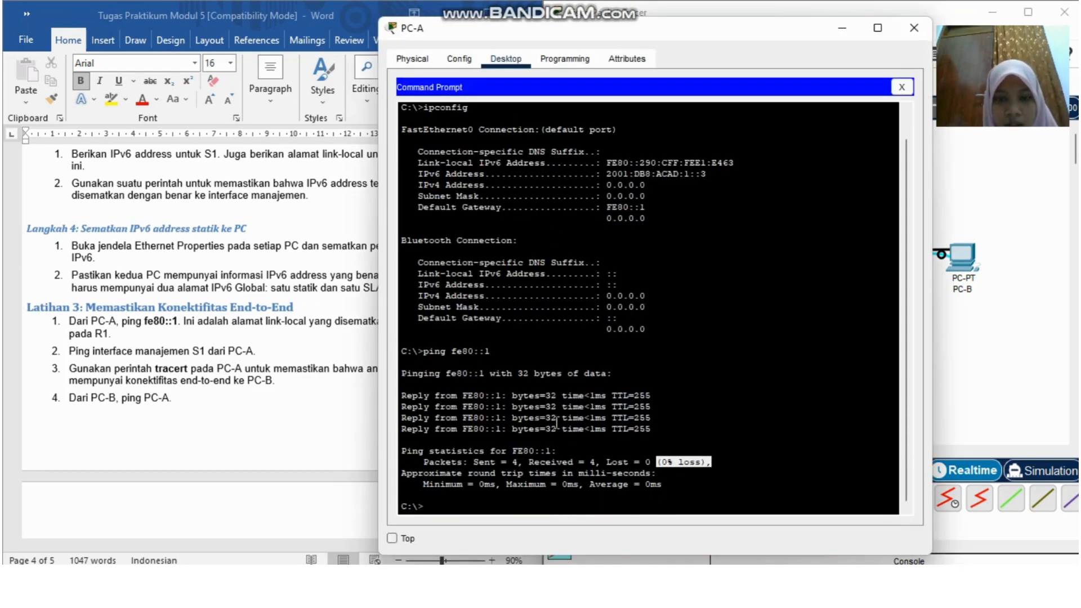
click(439, 506)
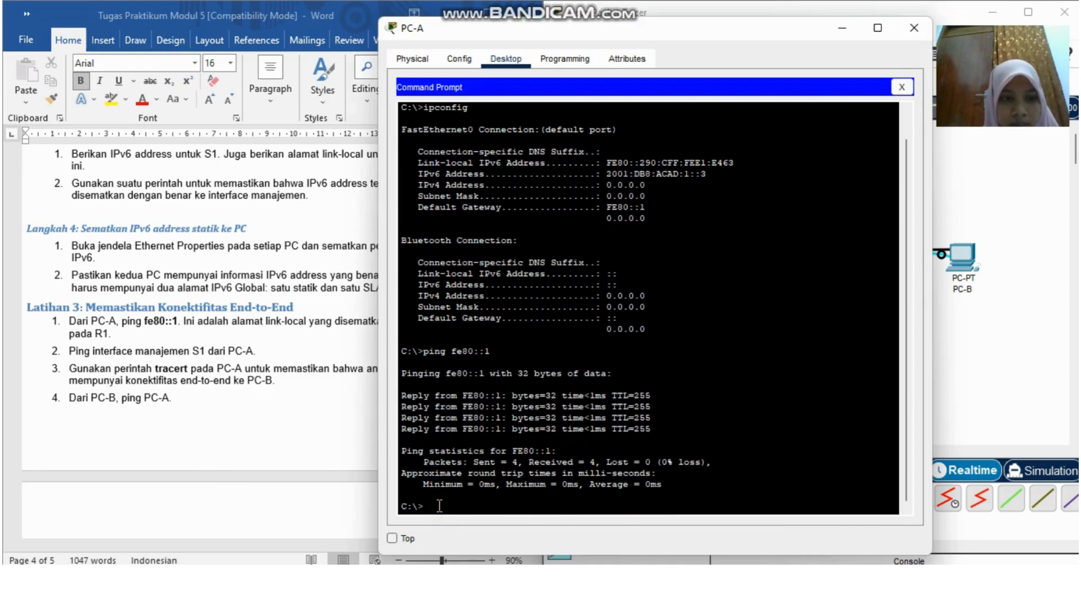
text(p)
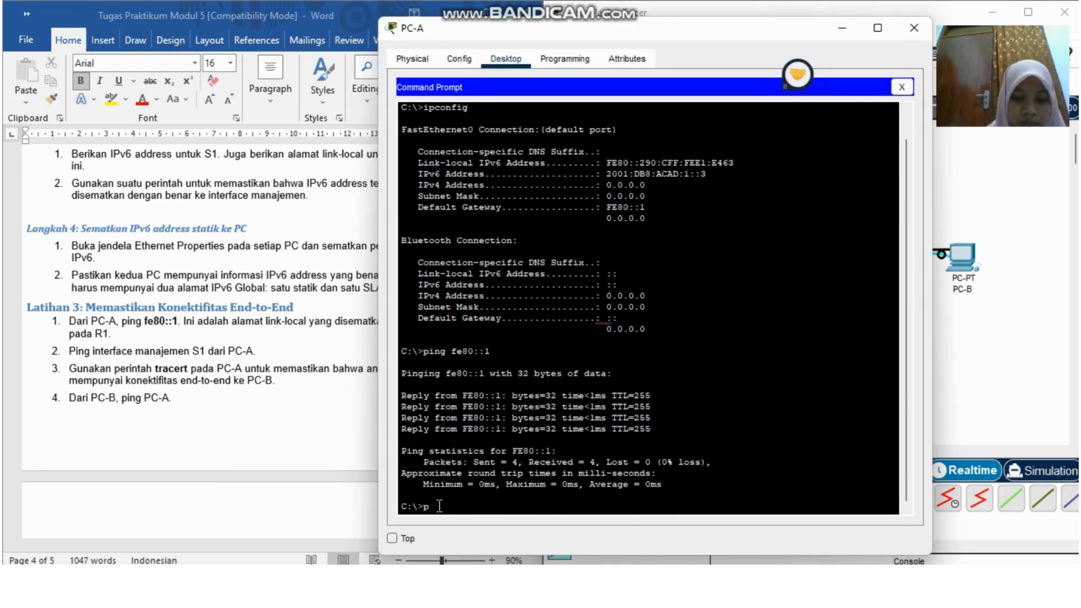
text(ing)
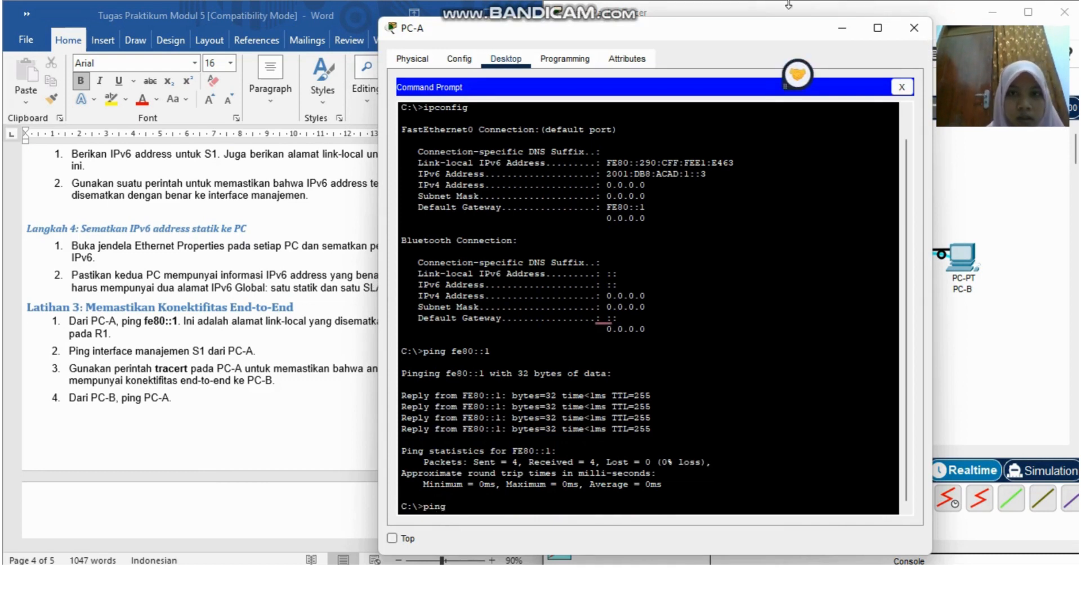
drag(748, 35, 791, 34)
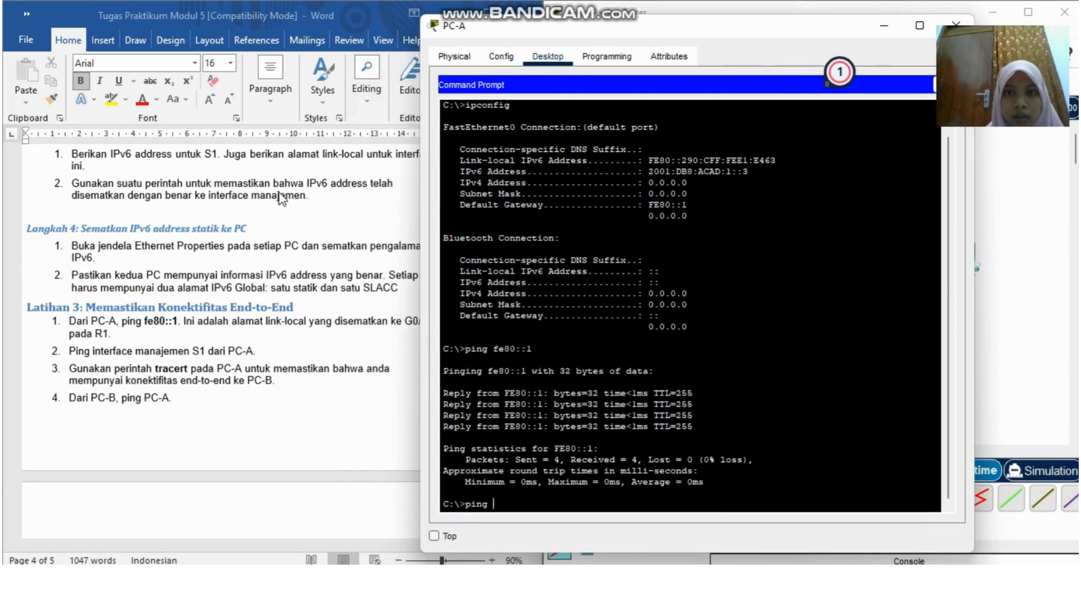
scroll(280, 203, up, 15)
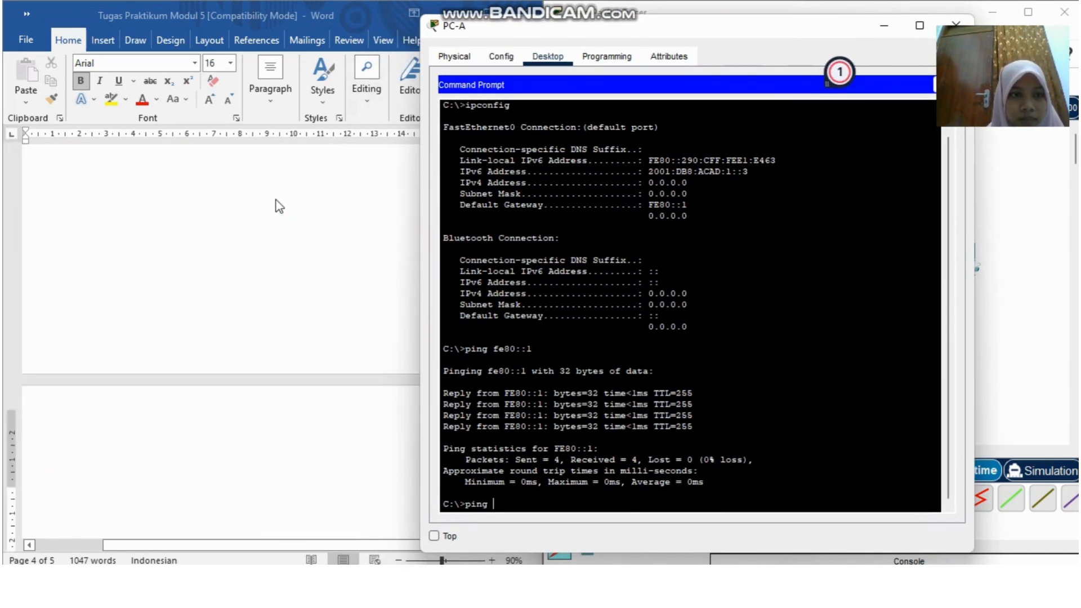
scroll(275, 200, up, 15)
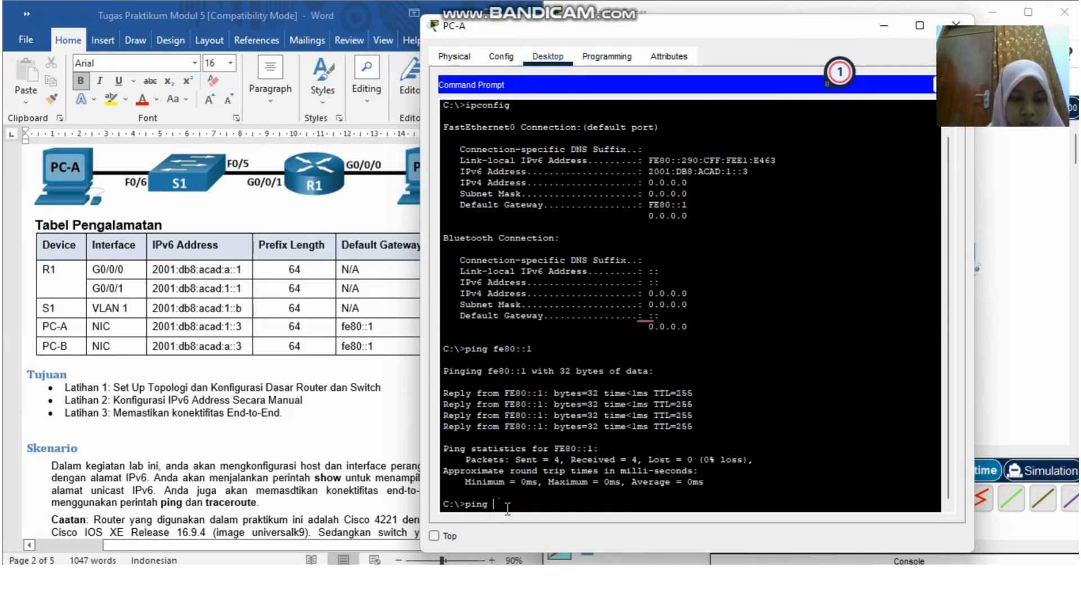
Complete the ping to S1's management address 2001:db8:acad:1::b from PC-A and check its packet loss
text(2001:d)
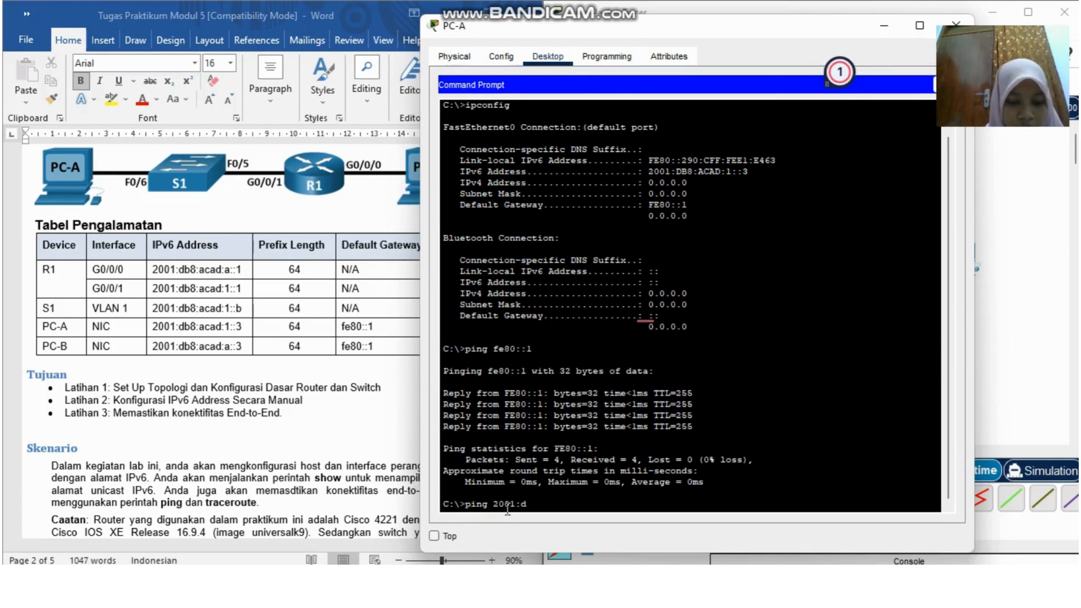
text(b8:a)
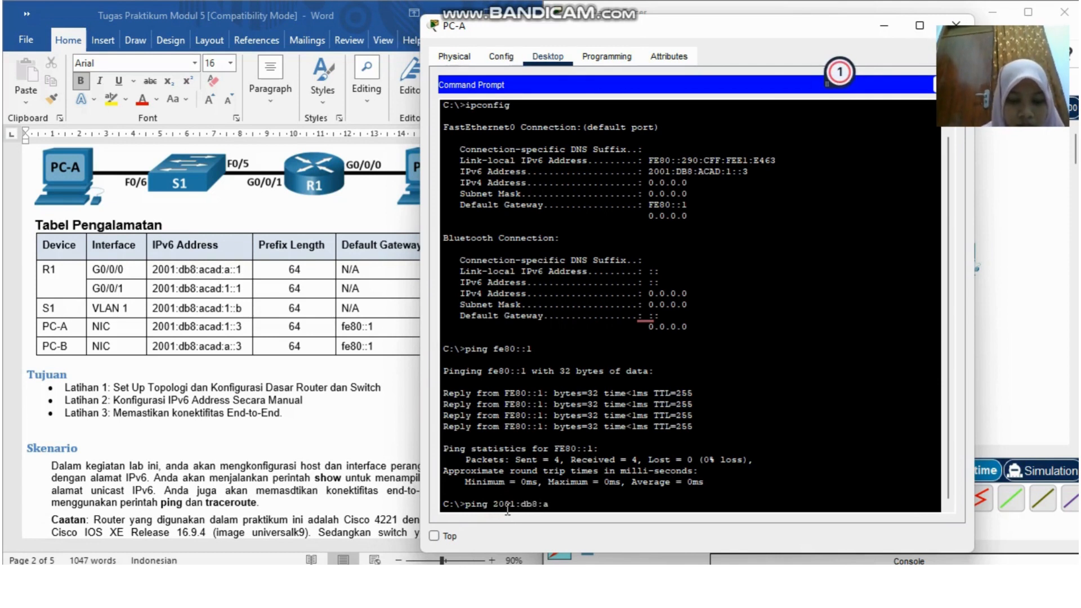
text(cad:)
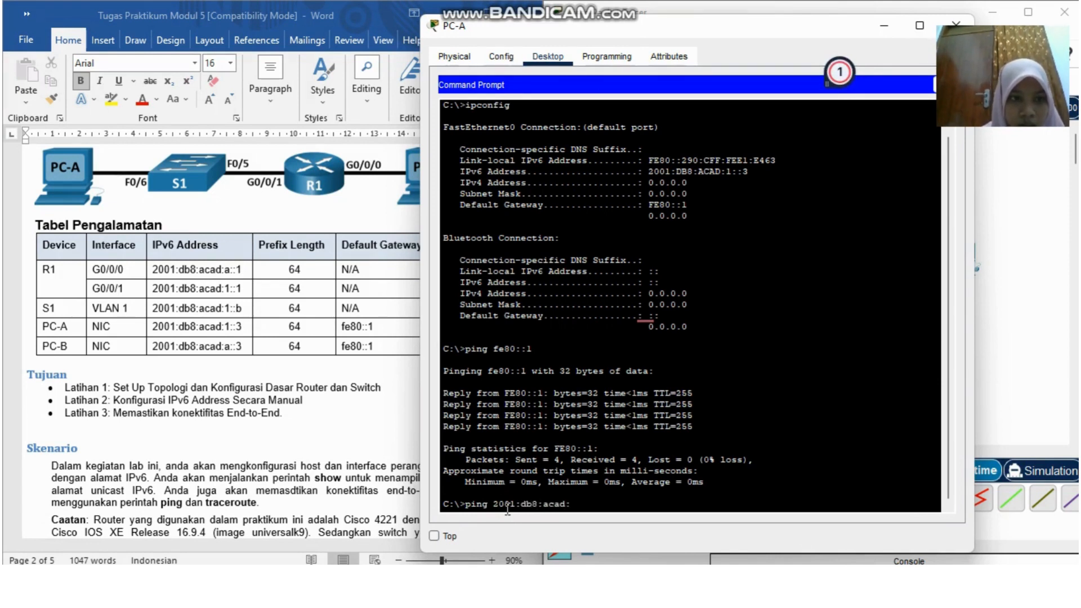
text(1::b)
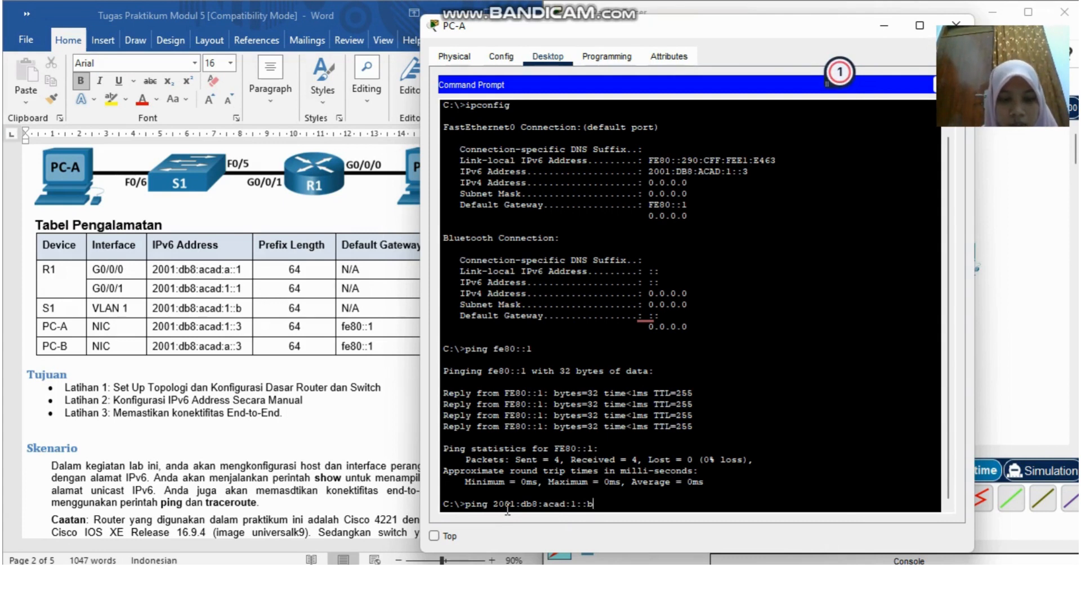
key(Return)
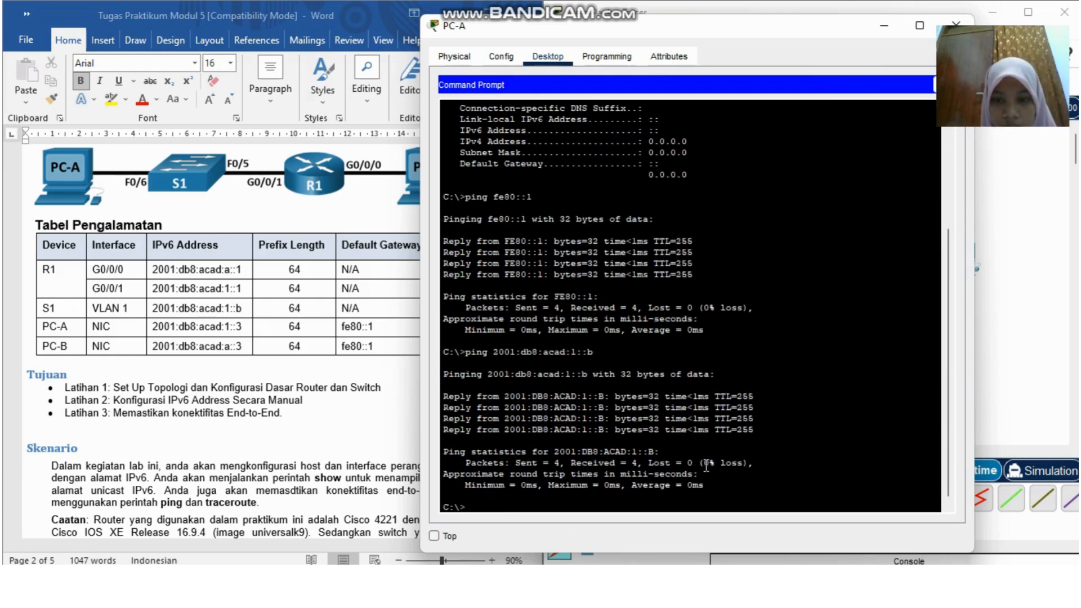
double_click(706, 462)
Ping S1's link-local address fe80::b from PC-A and check the replies and packet loss
click(499, 505)
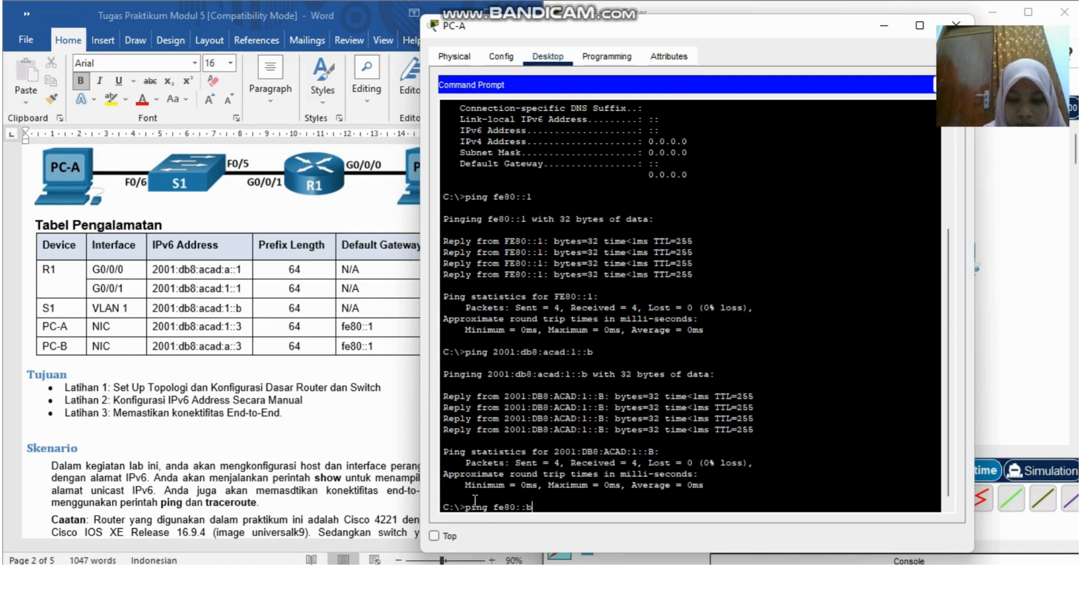
key(Return)
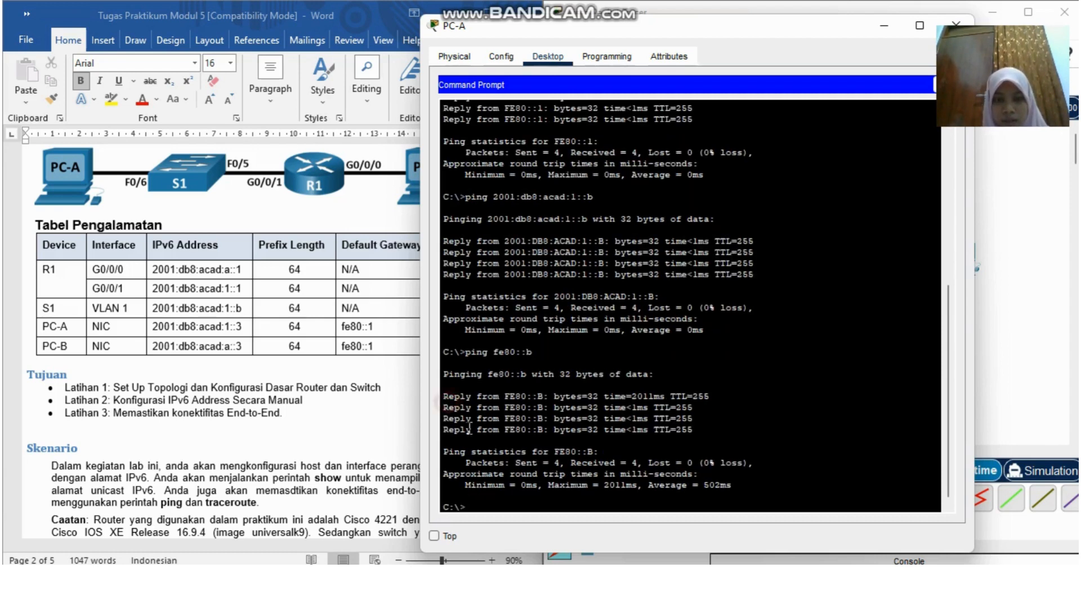
drag(444, 404, 559, 430)
click(711, 462)
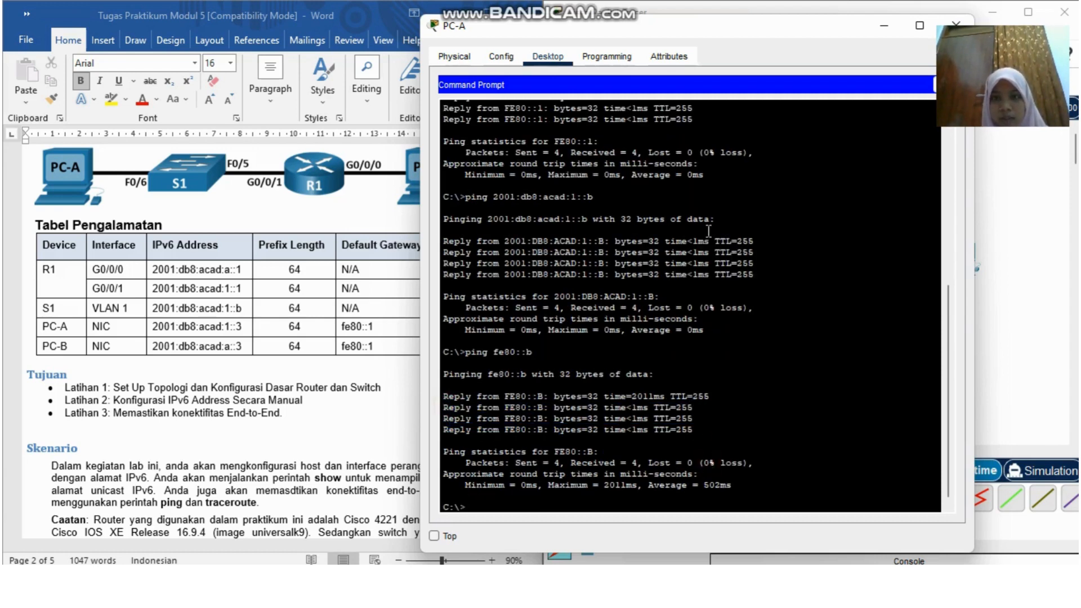
Find the end-to-end connectivity exercise in the lab sheet and read its tracert task from PC-A to PC-B
click(254, 369)
scroll(254, 369, down, 10)
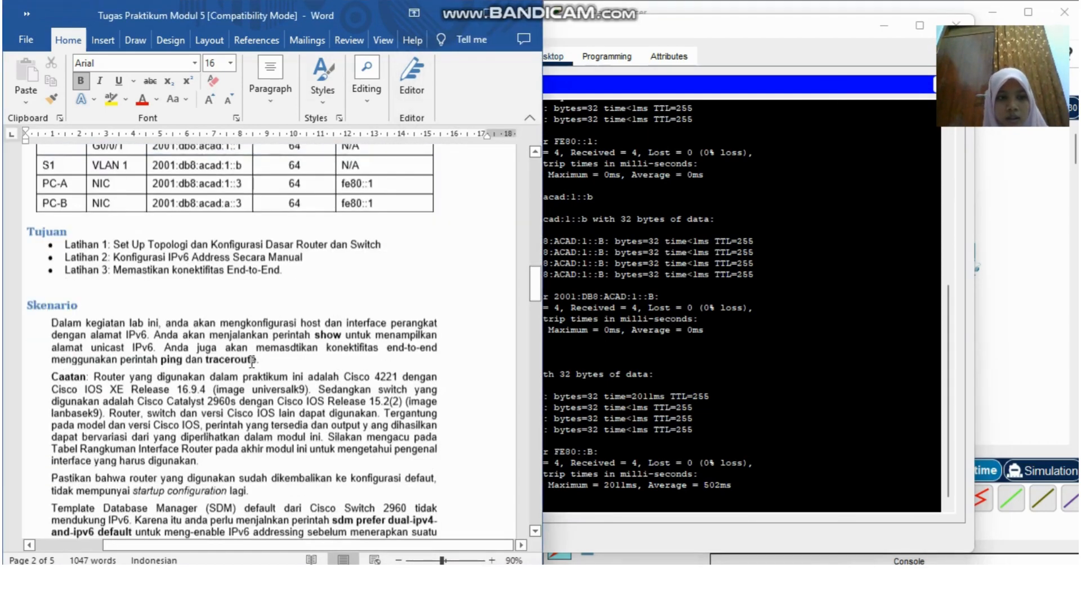
scroll(252, 362, down, 10)
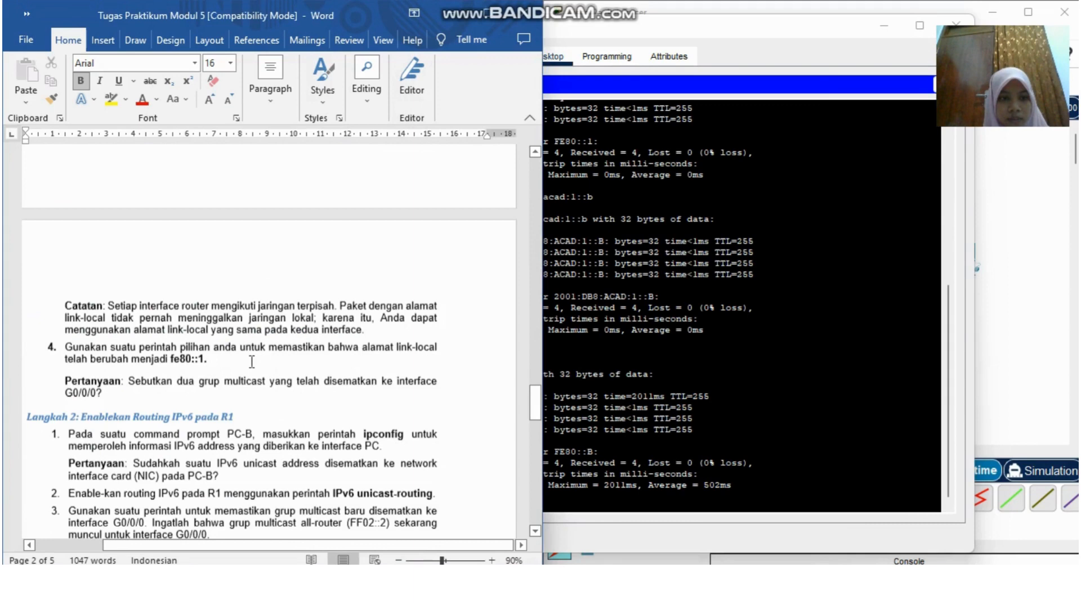
scroll(252, 362, down, 10)
scroll(254, 369, up, 8)
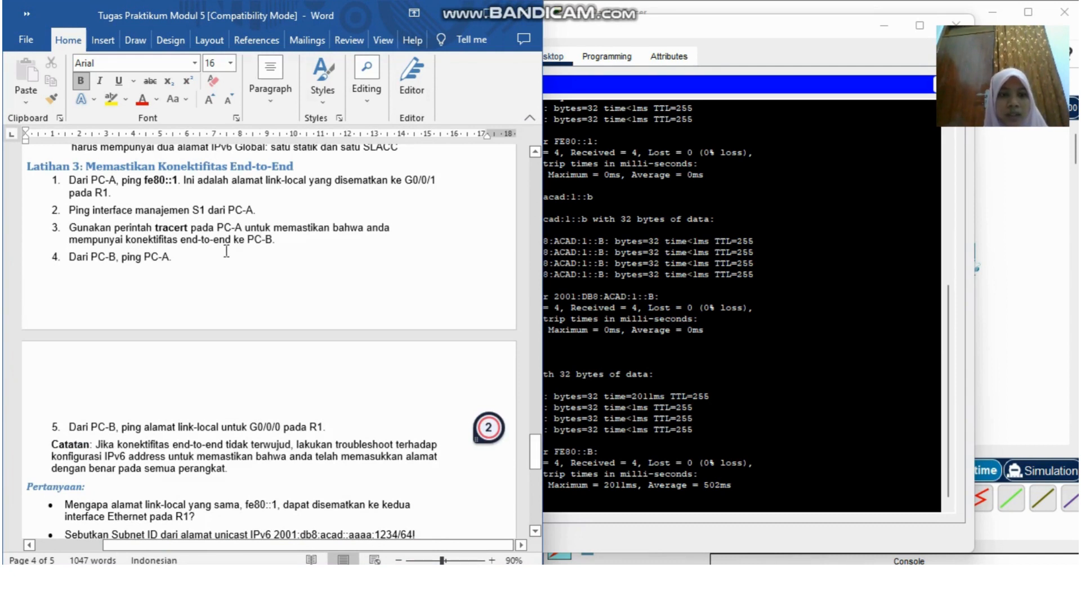
scroll(323, 240, up, 1)
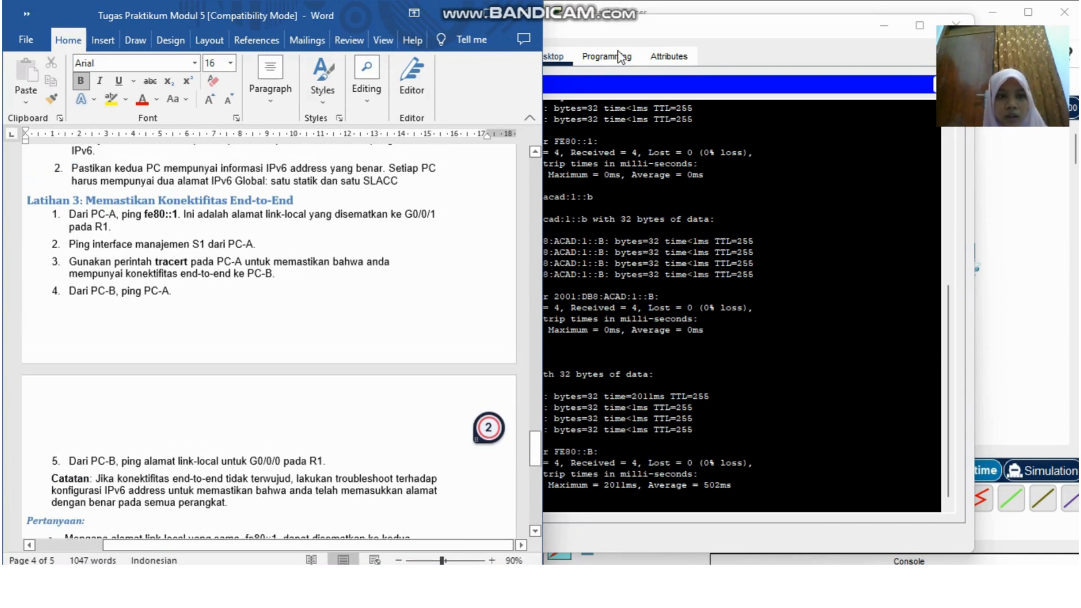
Start a "ping" command in PC-A's Command Prompt and look up PC-B's IPv6 address in the lab sheet's addressing table
click(650, 196)
scroll(563, 445, up, 4)
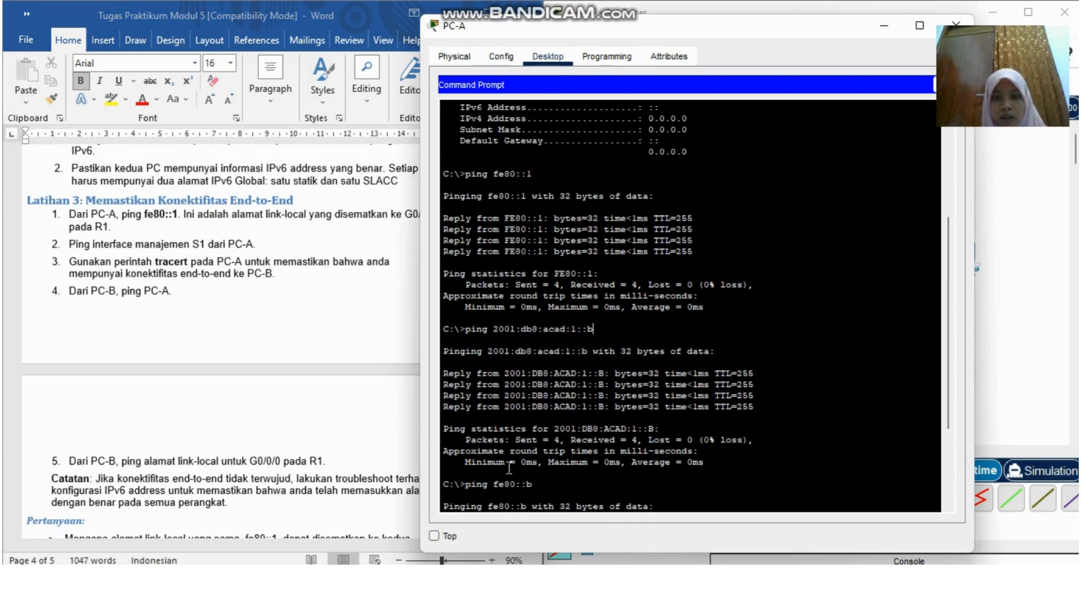
scroll(608, 366, down, 4)
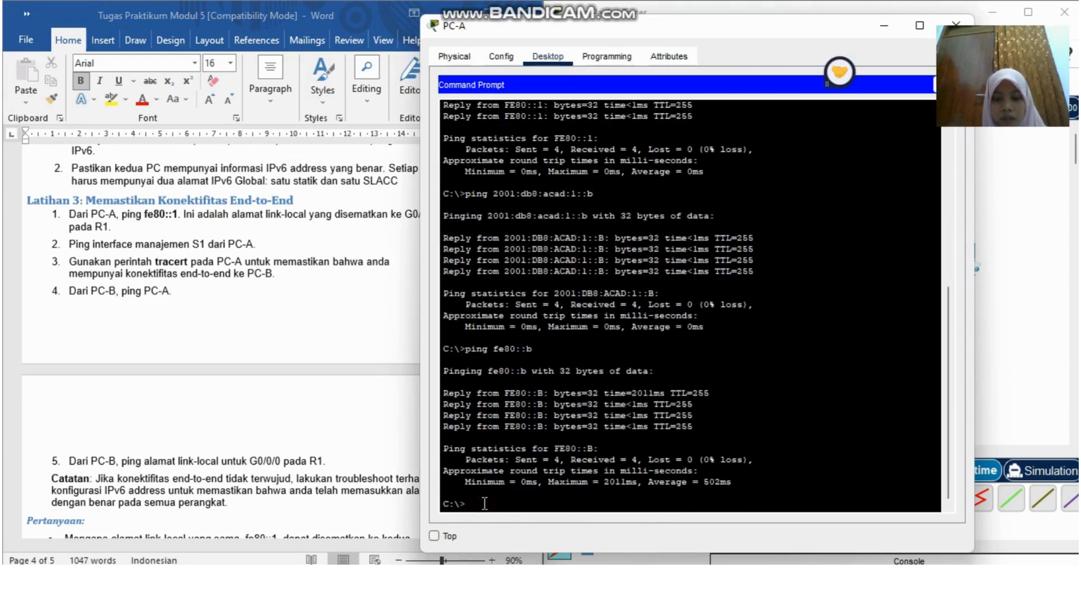
text(ping)
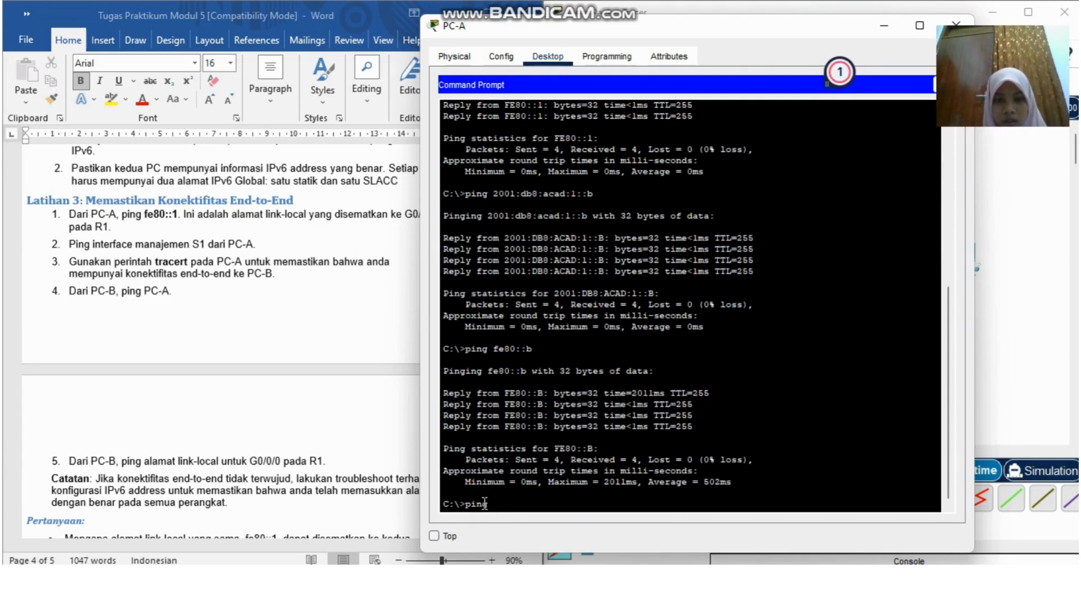
scroll(355, 307, up, 15)
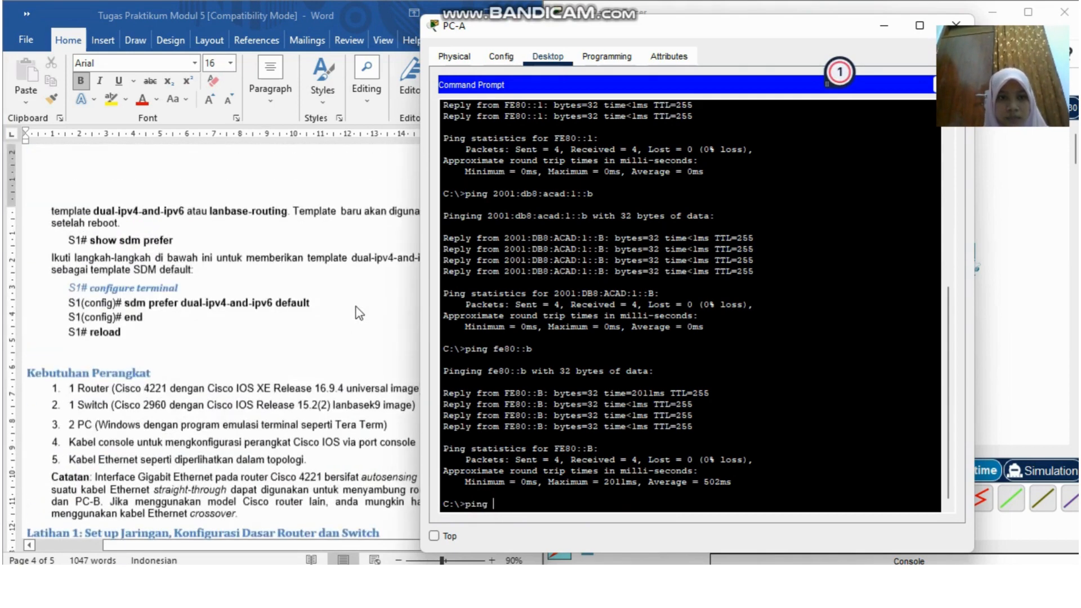
scroll(356, 306, up, 15)
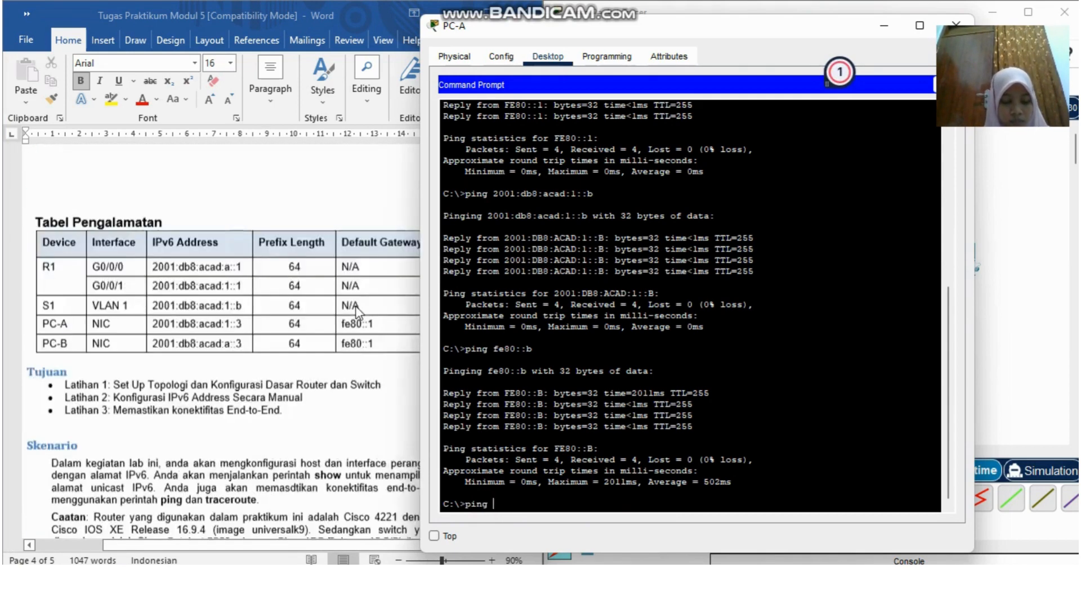
scroll(273, 288, up, 15)
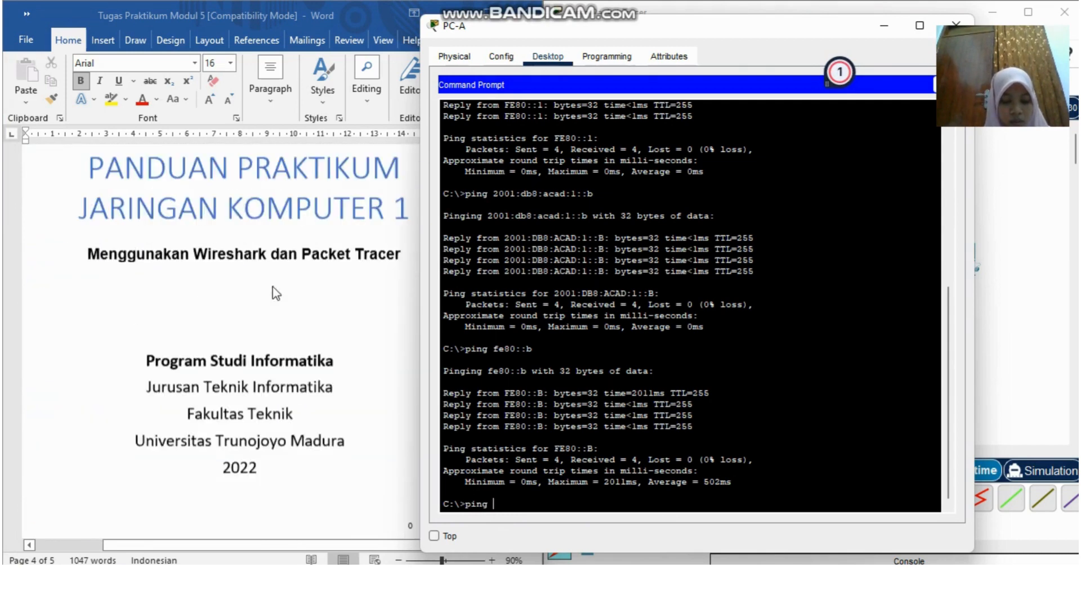
scroll(272, 286, down, 15)
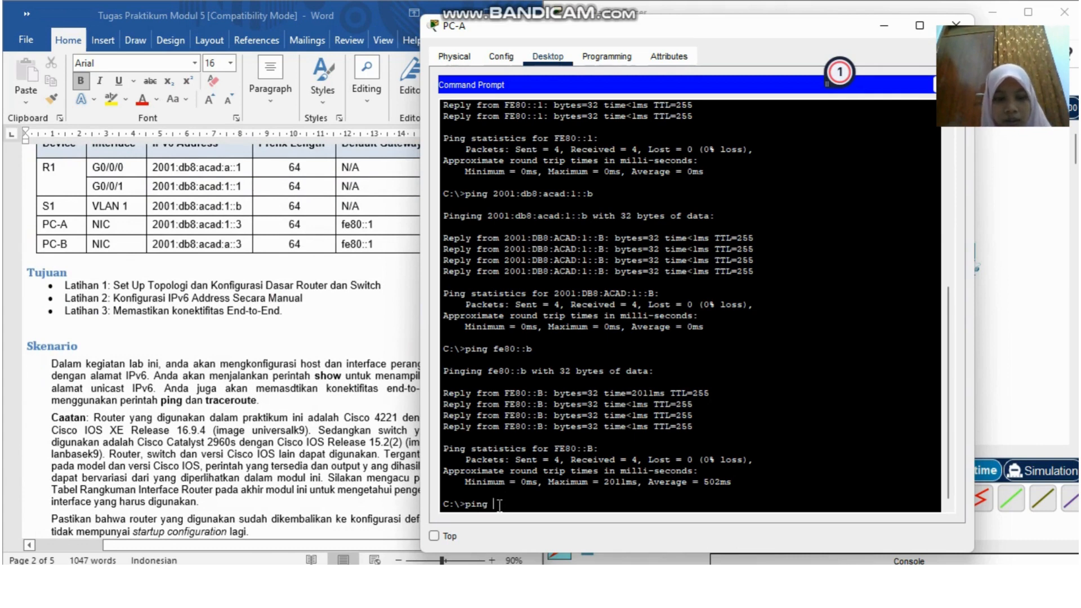
Complete the ping from PC-A to PC-B's address 2001:db8:acad:a::3 and run it
text(2001)
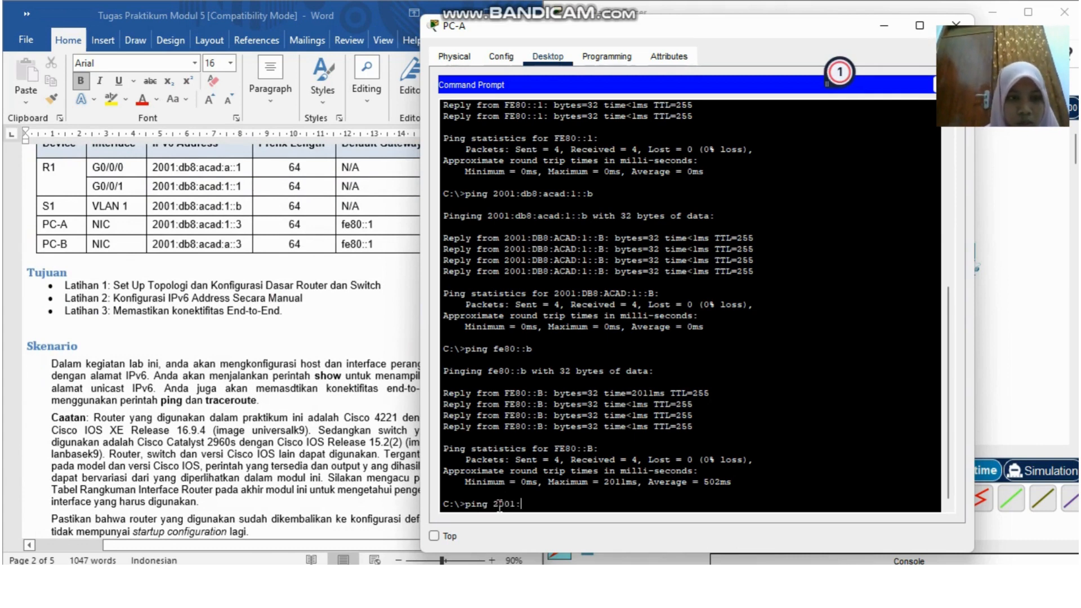
text(:db8)
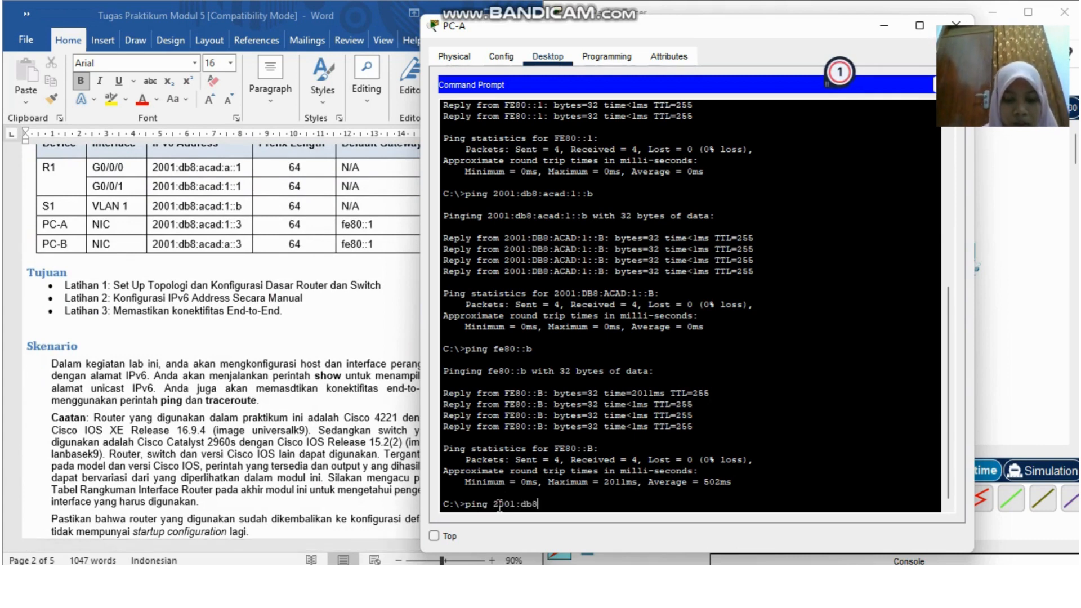
text(:acad:)
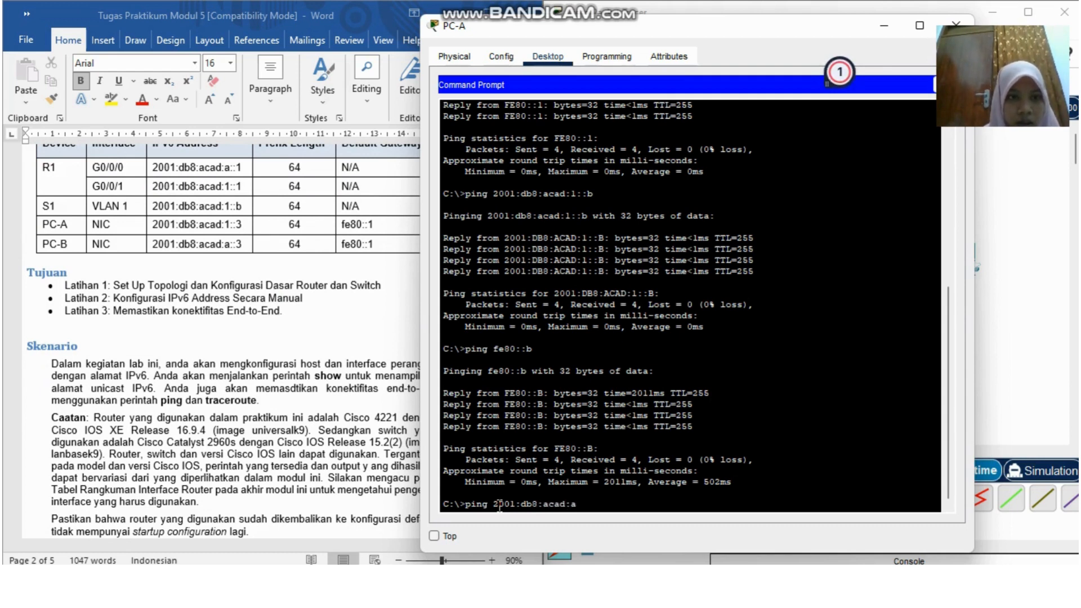
text(a::3)
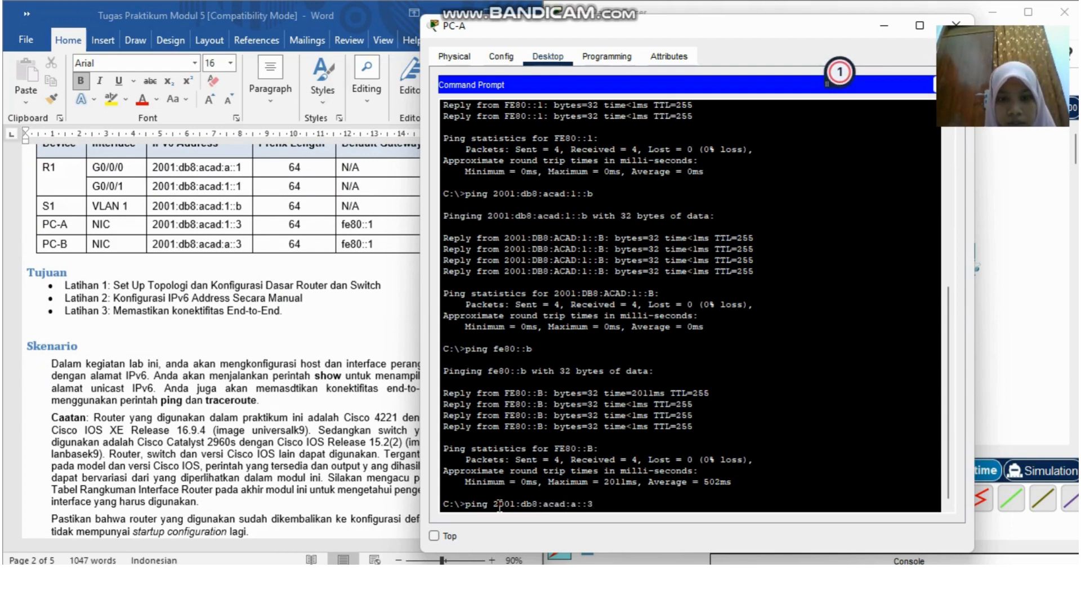
key(Return)
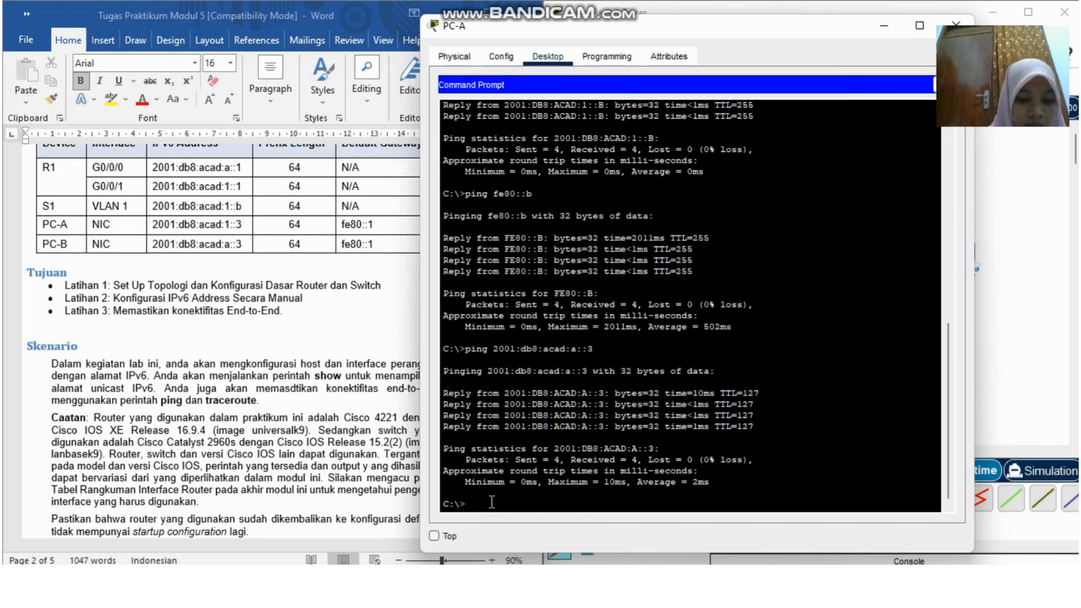
Recheck the lab sheet's tracert task and run "tracert 2001:db8:acad:a::3" on PC-A to trace the route to PC-B
scroll(304, 450, down, 10)
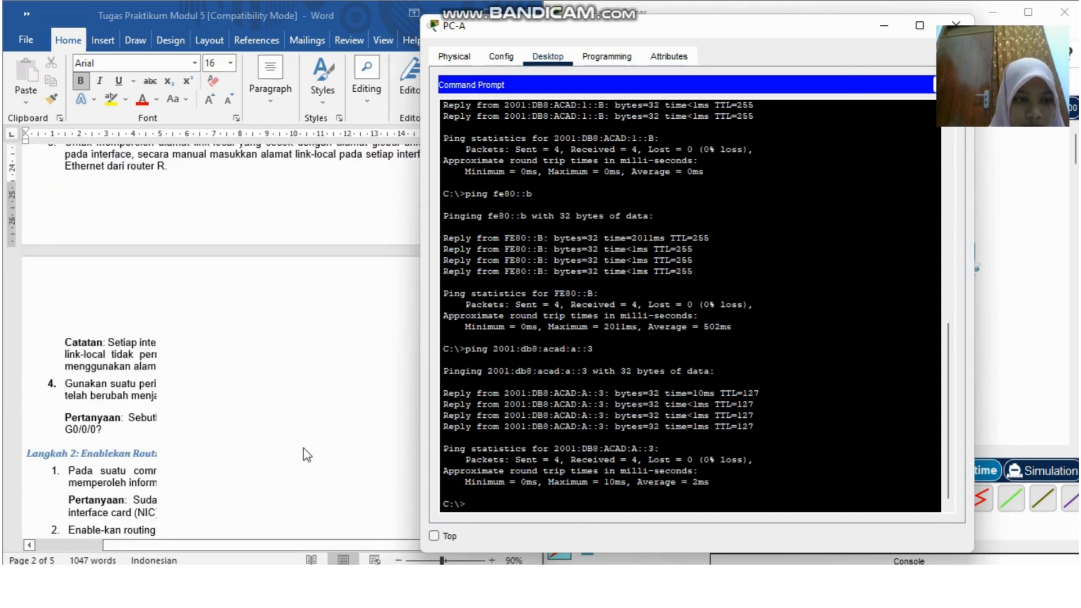
scroll(302, 448, down, 15)
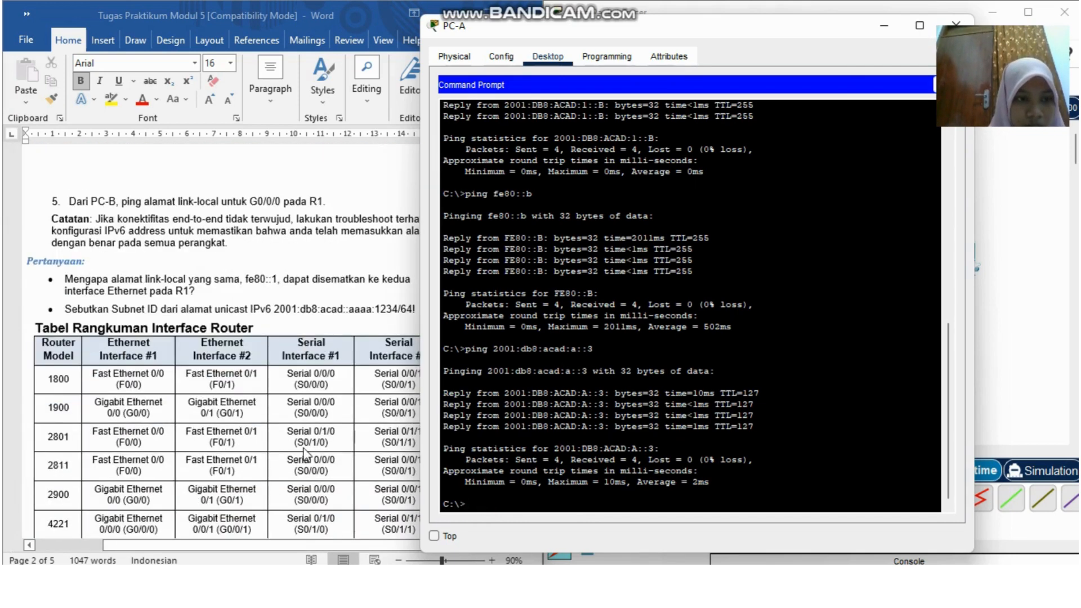
scroll(303, 452, up, 5)
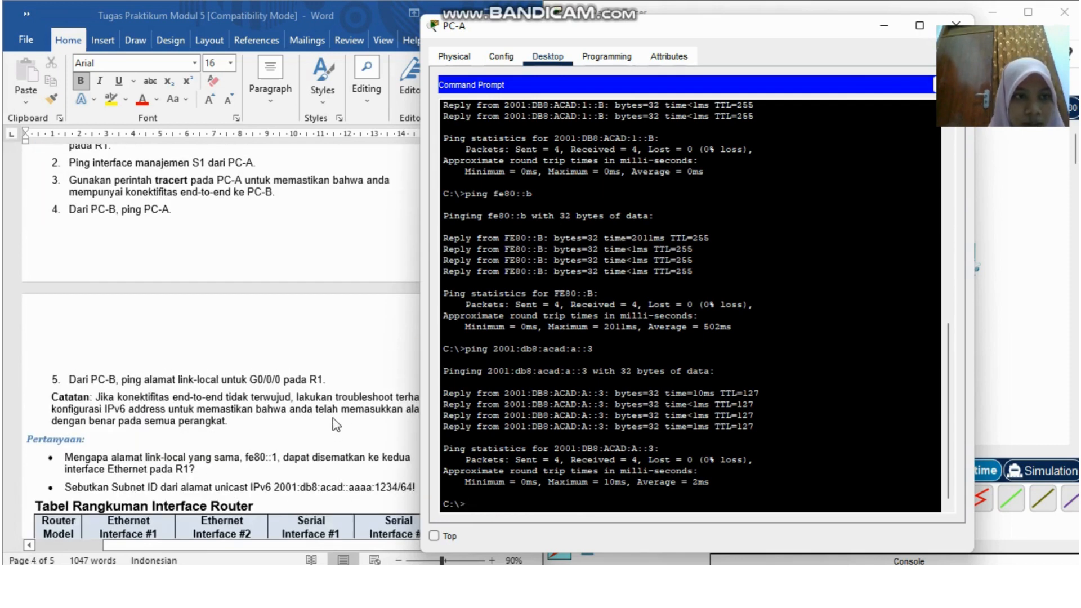
click(481, 505)
text(t)
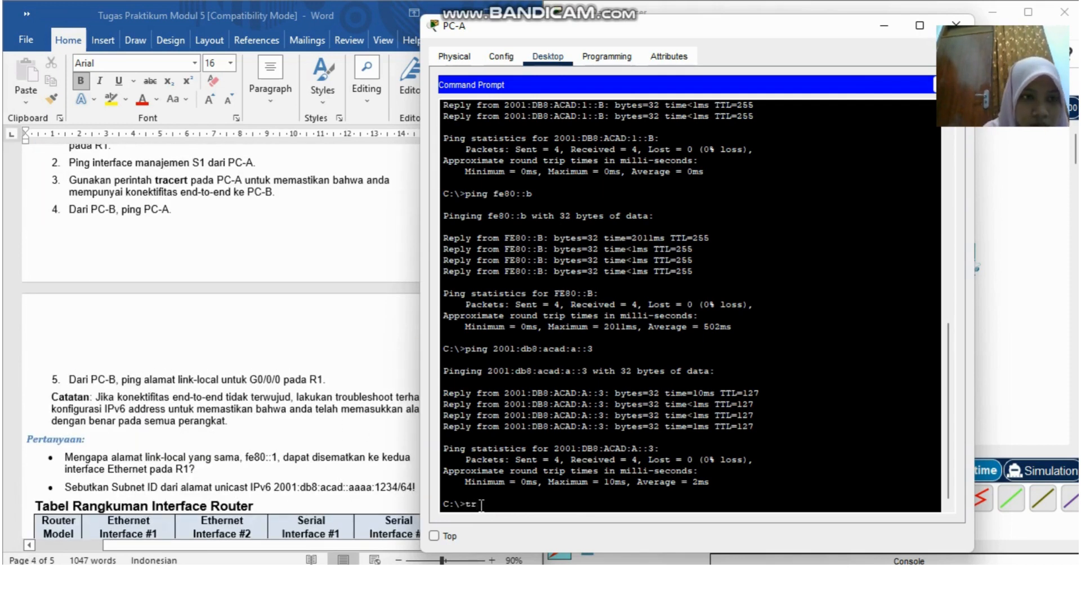
text(r)
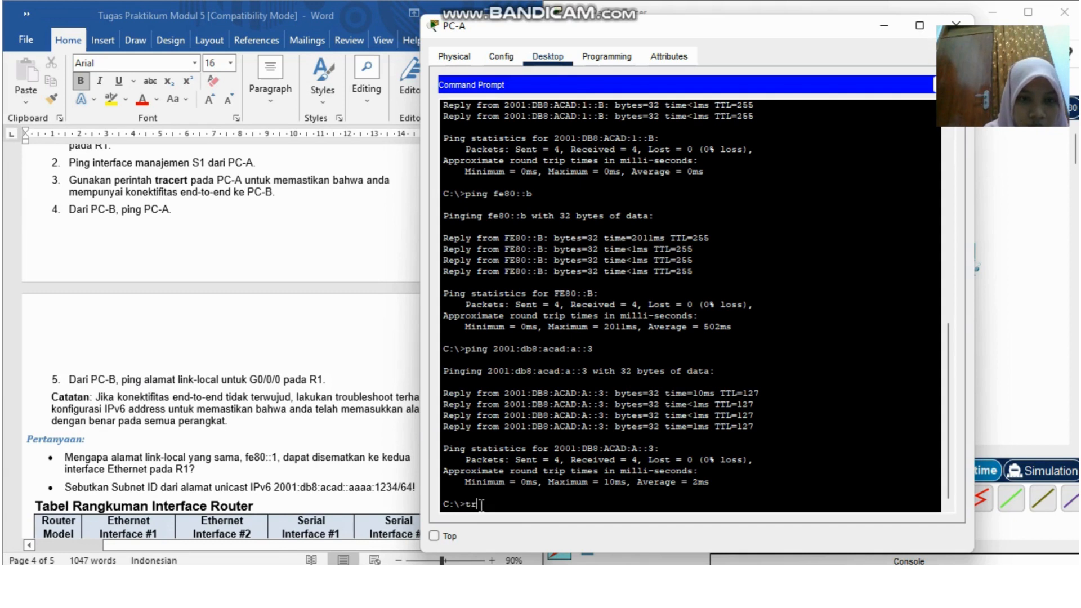
text(acert)
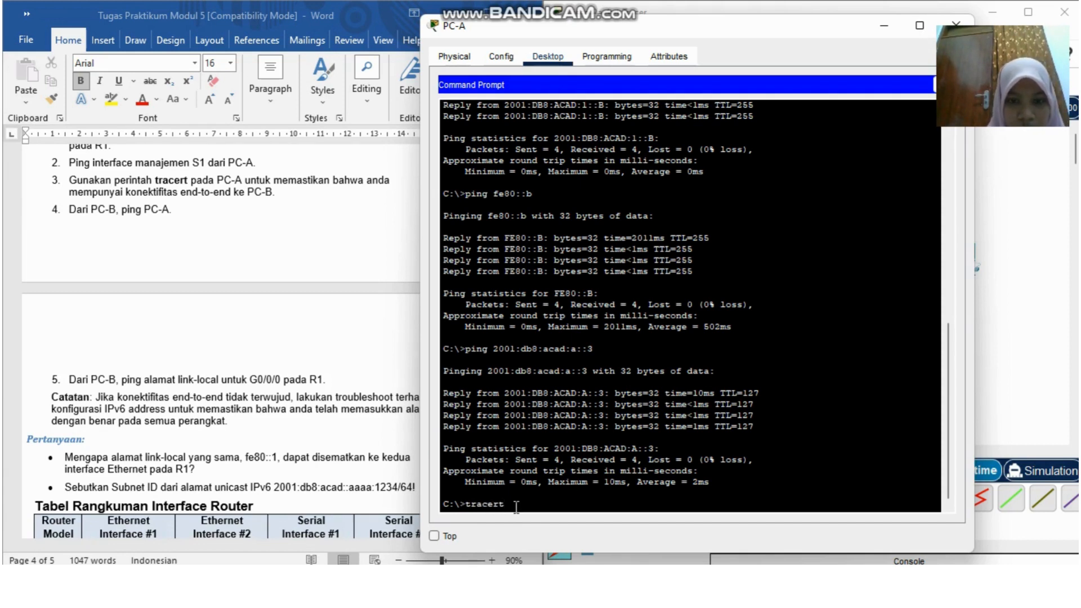
text(2001)
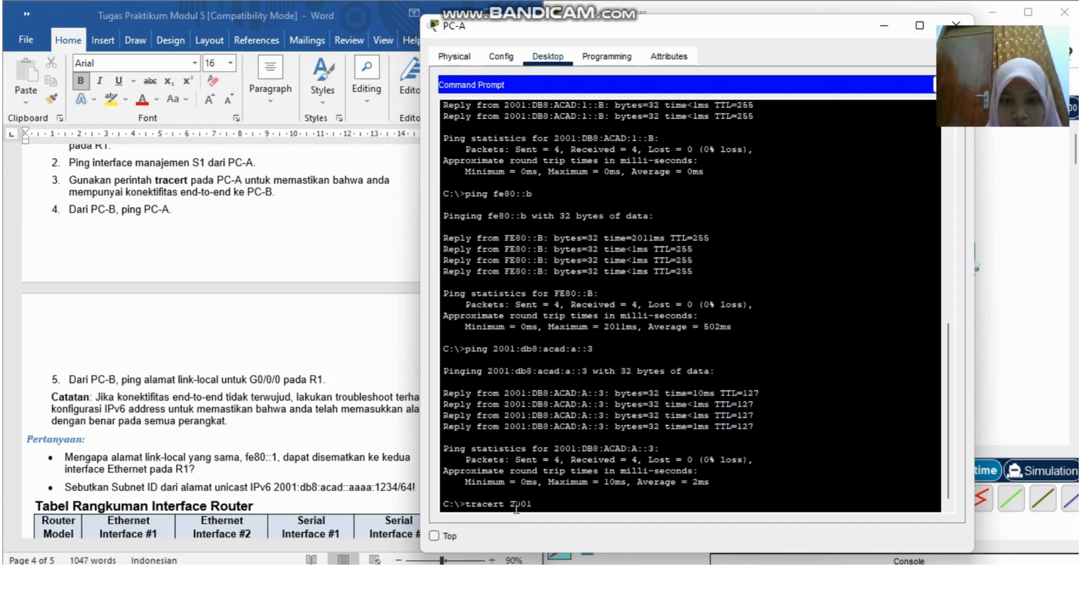
text(:)
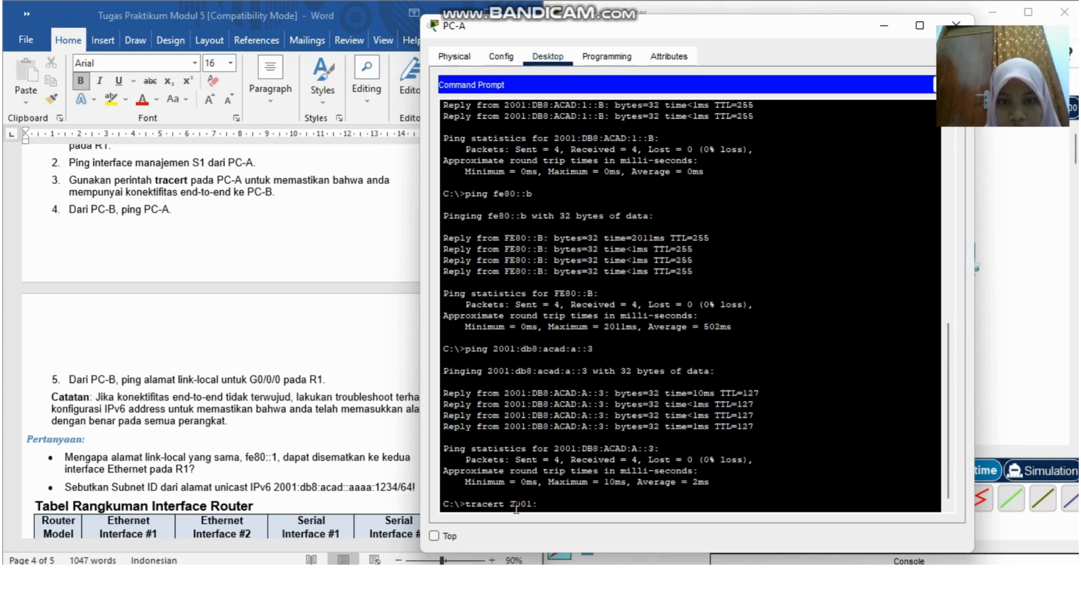
text(db8)
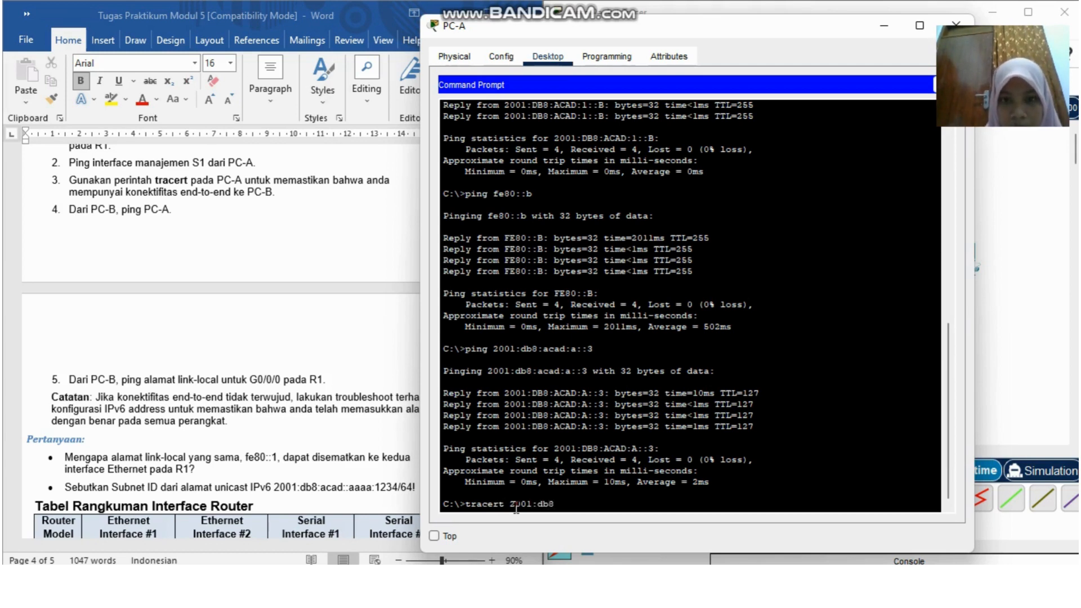
text(:aca)
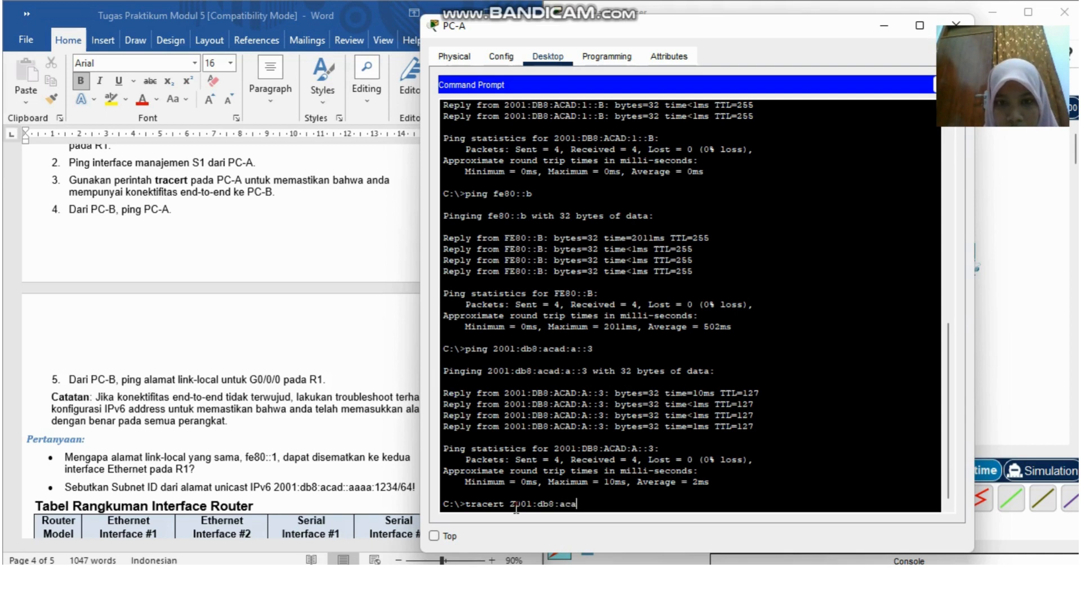
text(d:a::)
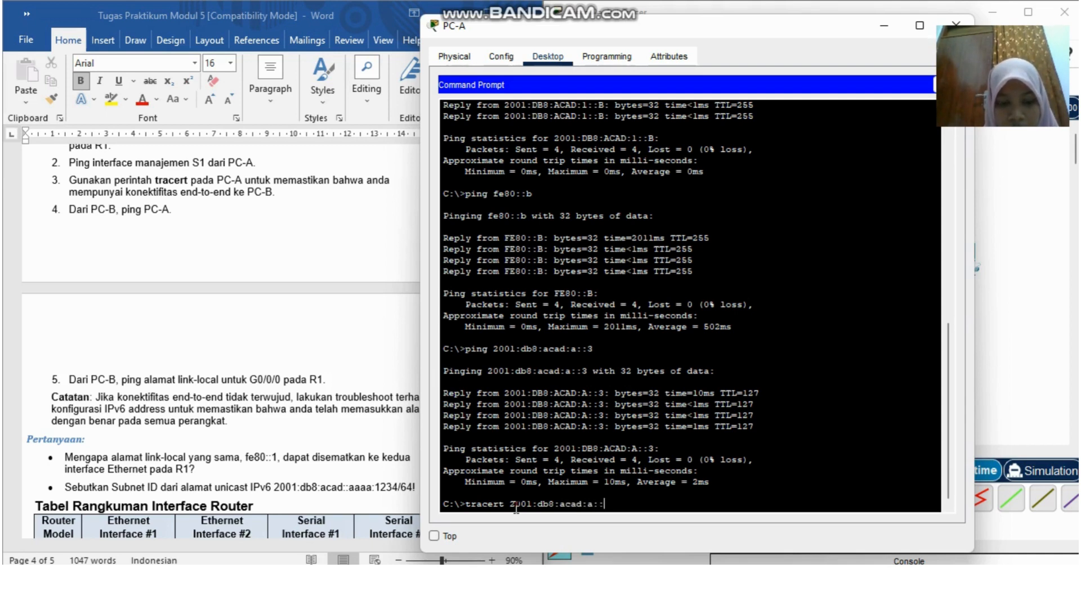
text(3)
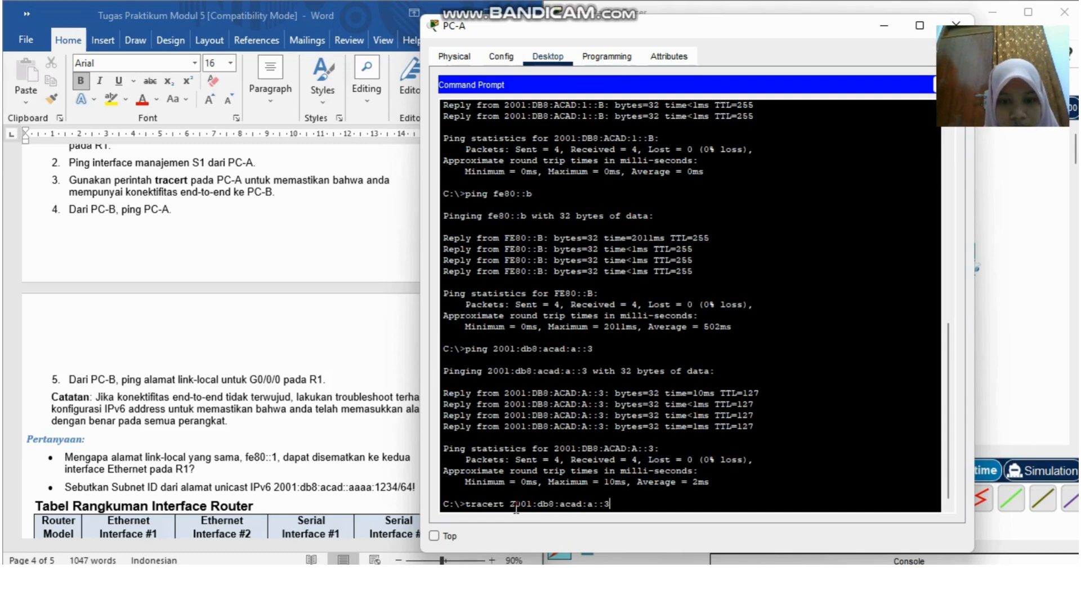
key(Return)
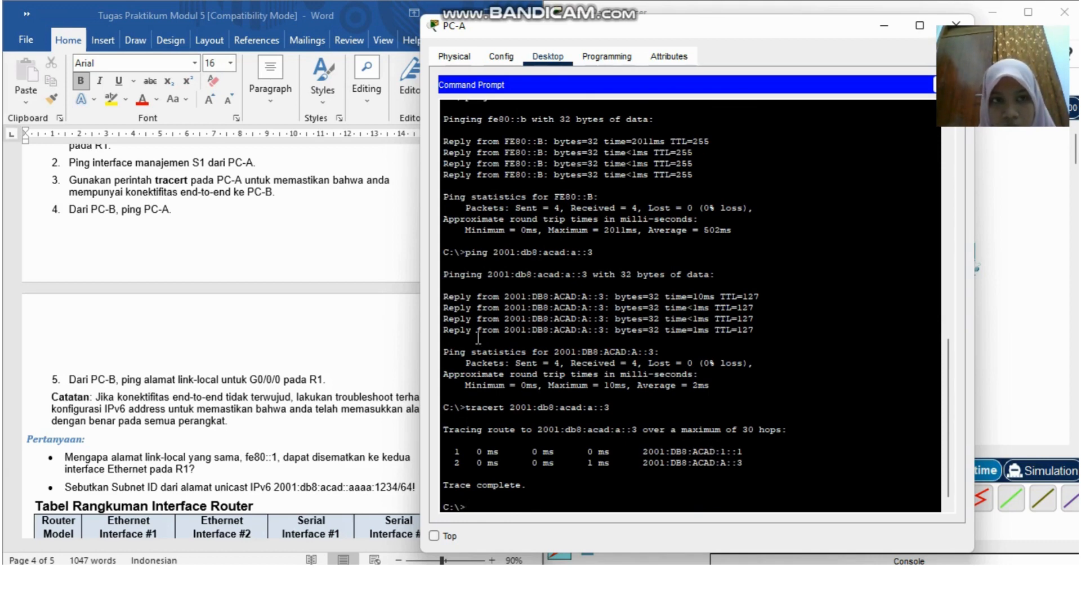
Compare the hops in the tracert output with the lab sheet's addressing table, marking the final hop's address
scroll(282, 263, up, 20)
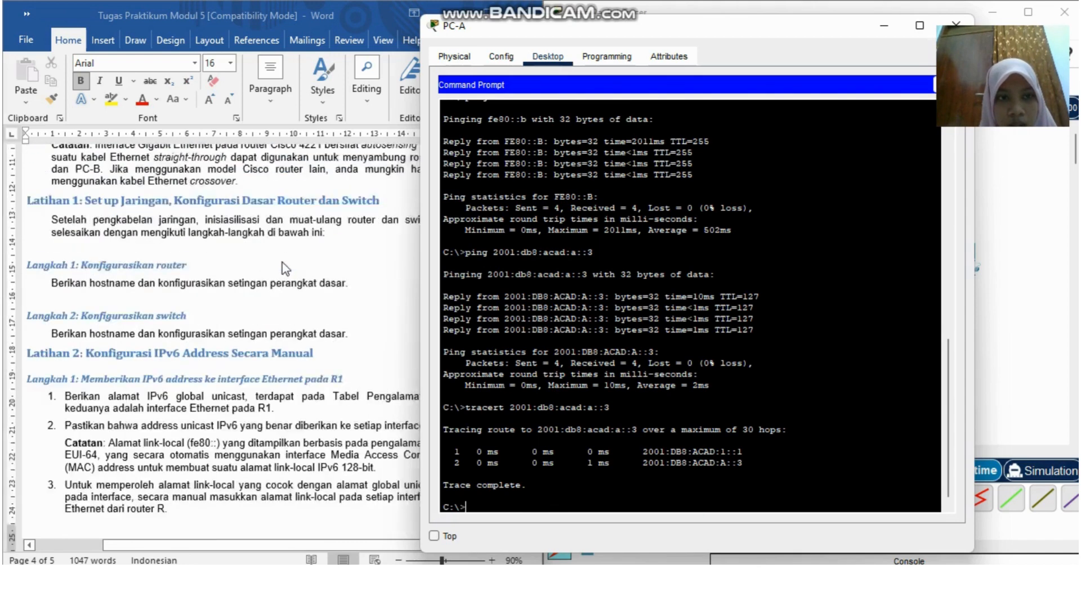
scroll(282, 262, up, 20)
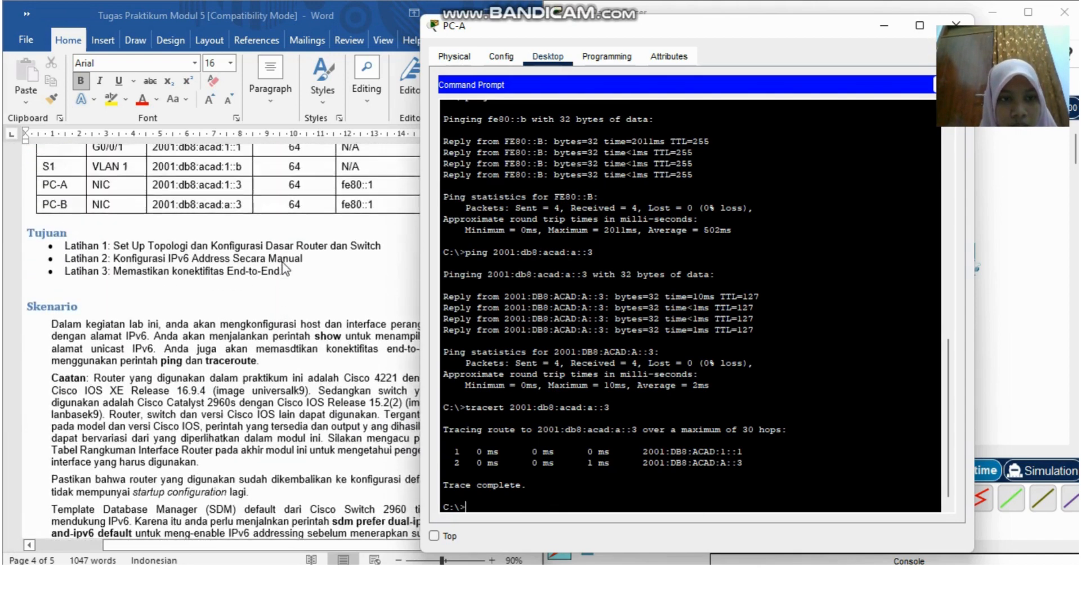
scroll(236, 216, up, 1)
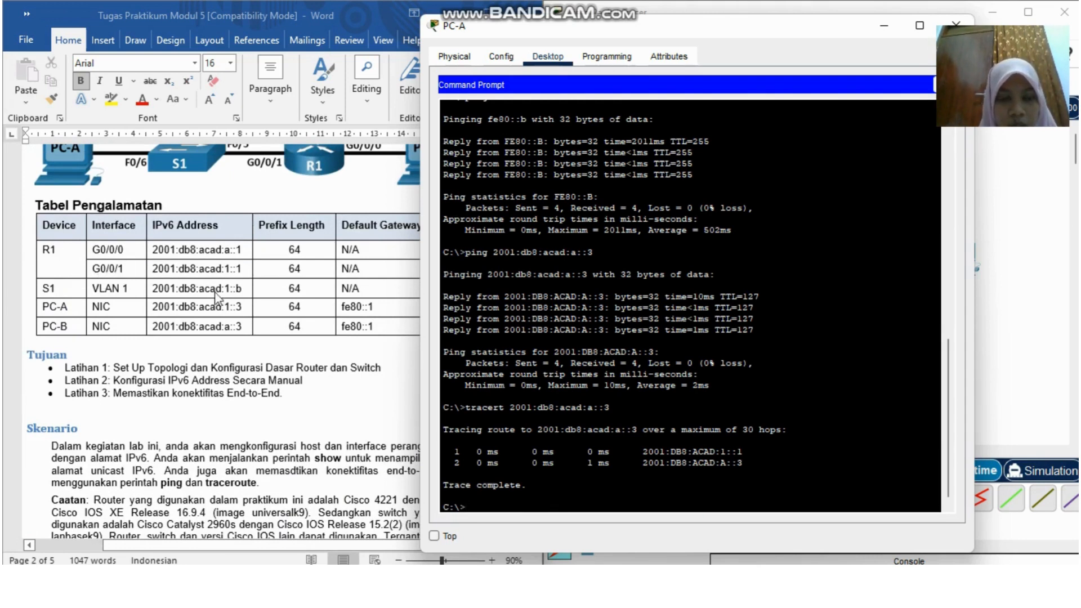
drag(645, 460, 755, 466)
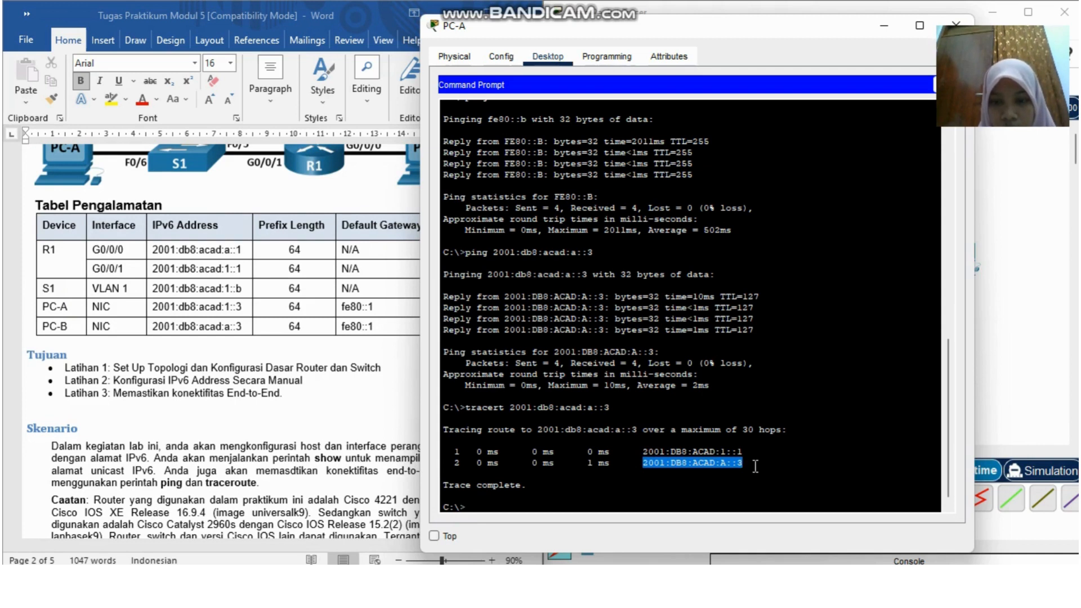
click(692, 470)
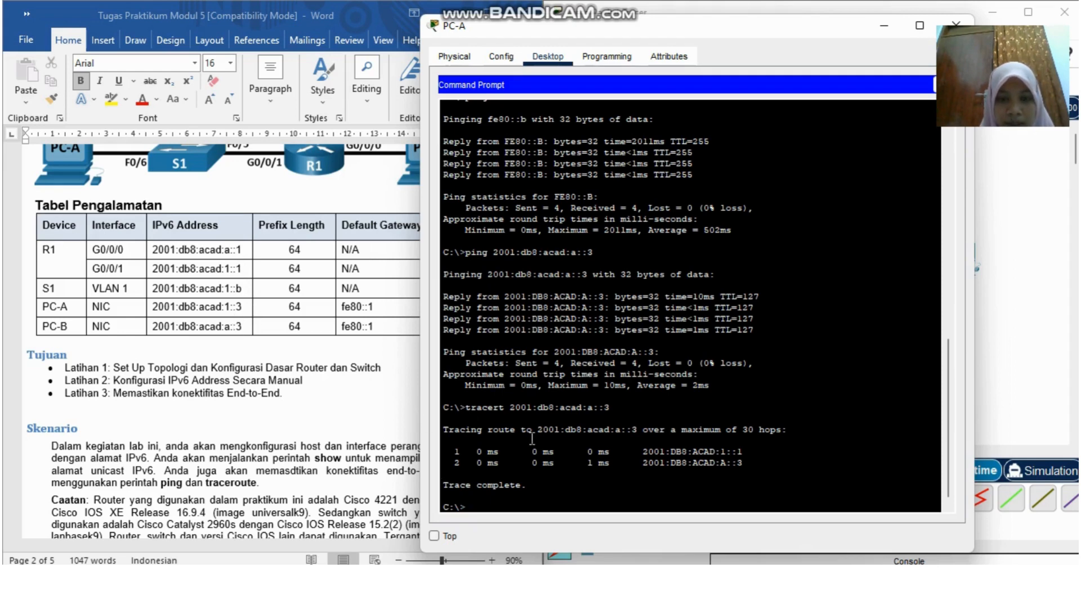
Return to the Latihan 3 end-to-end connectivity exercise in the lab sheet and read the task following tracert
scroll(531, 437, down, 1)
click(410, 377)
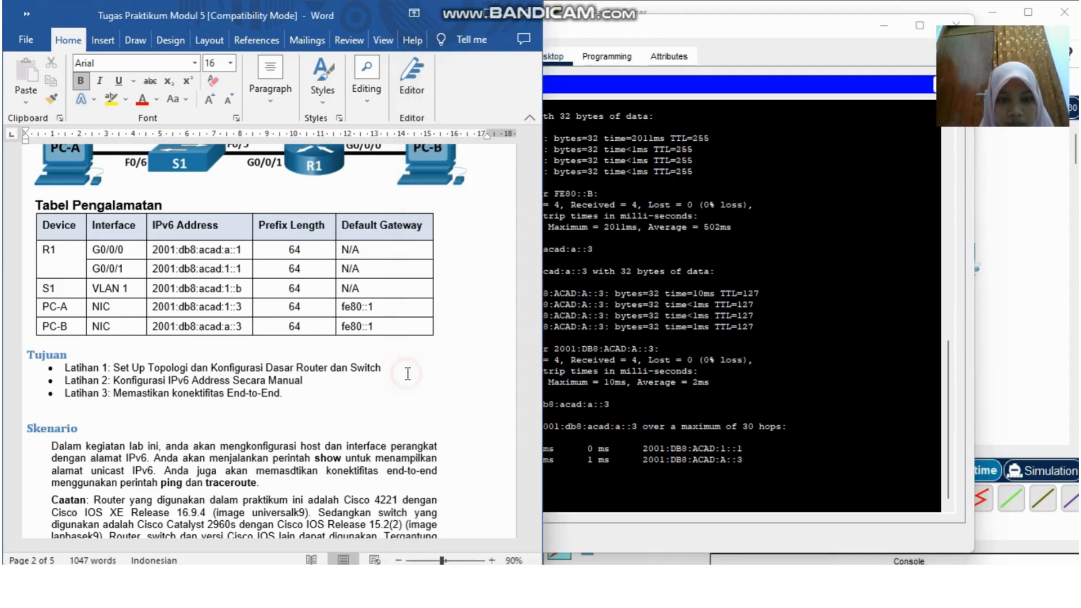
scroll(408, 374, down, 15)
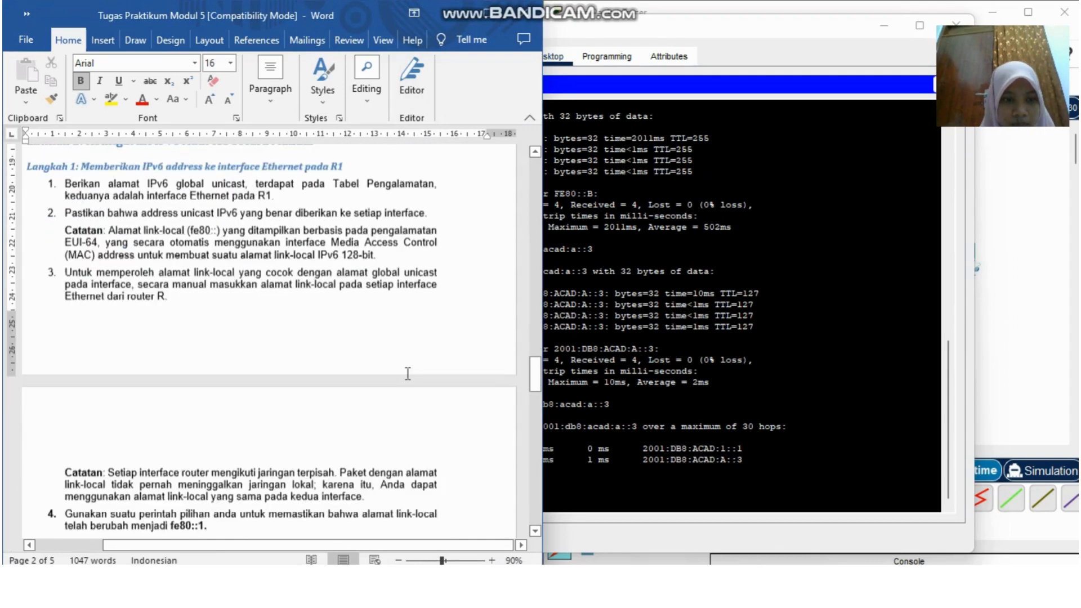
scroll(408, 375, down, 9)
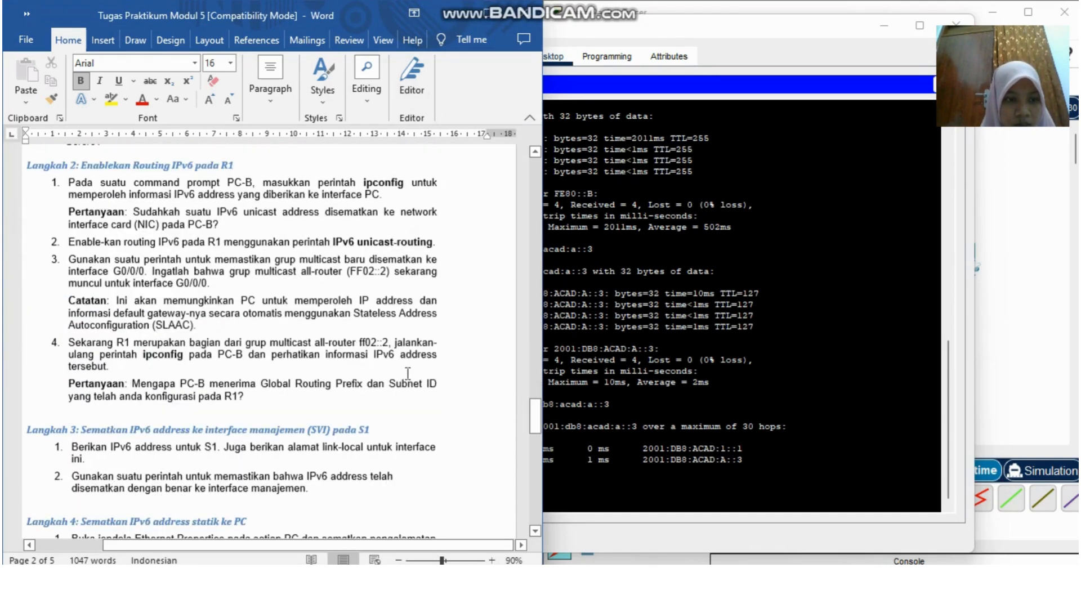
scroll(407, 374, down, 2)
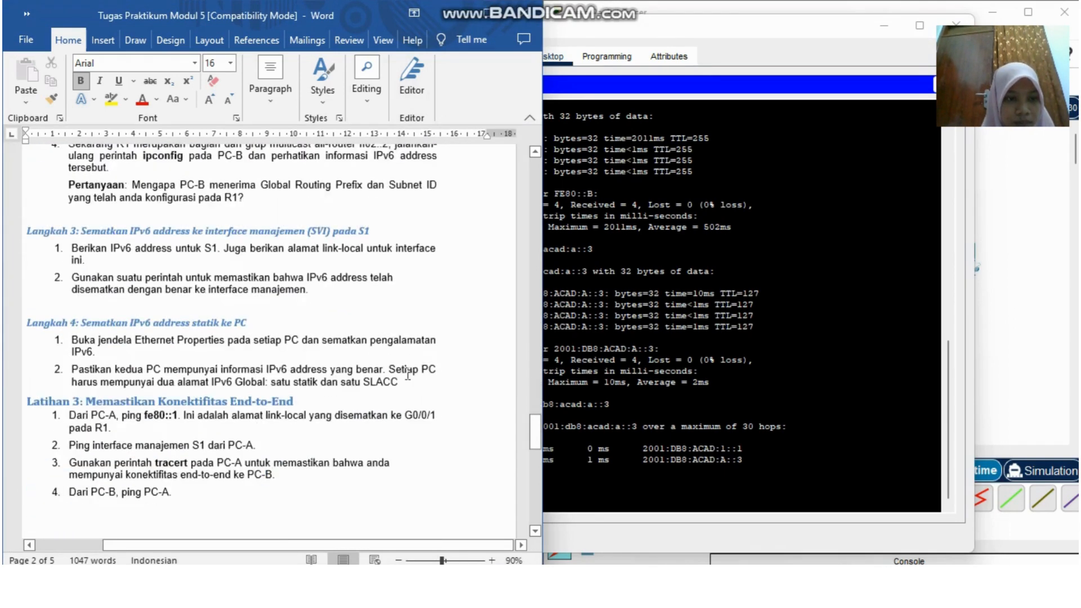
scroll(408, 375, down, 1)
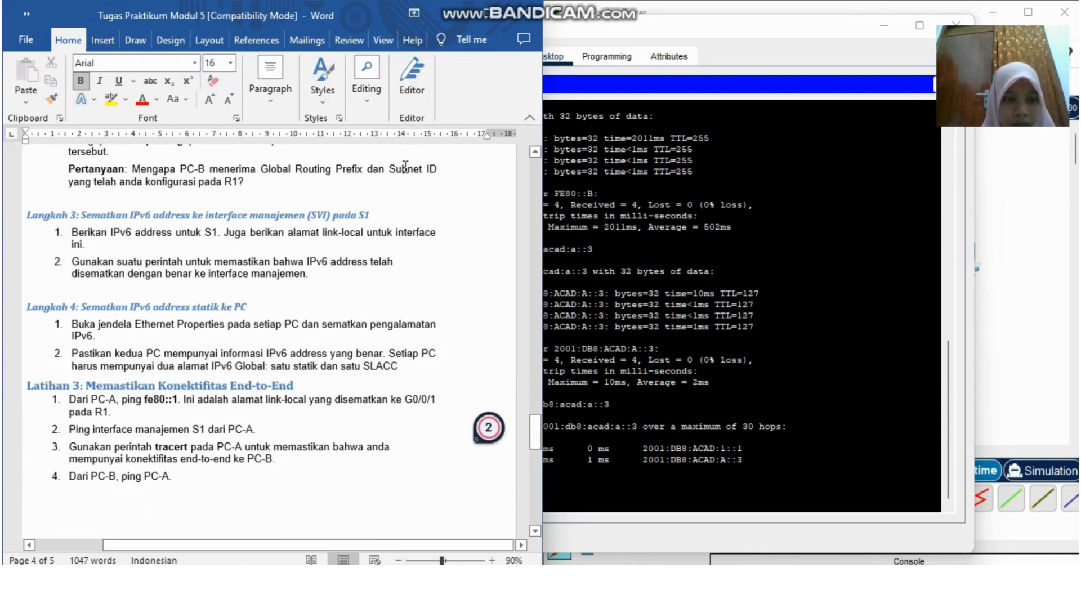
Minimize PC-A's window and bring up the latest command prompt line on PC-B
click(619, 110)
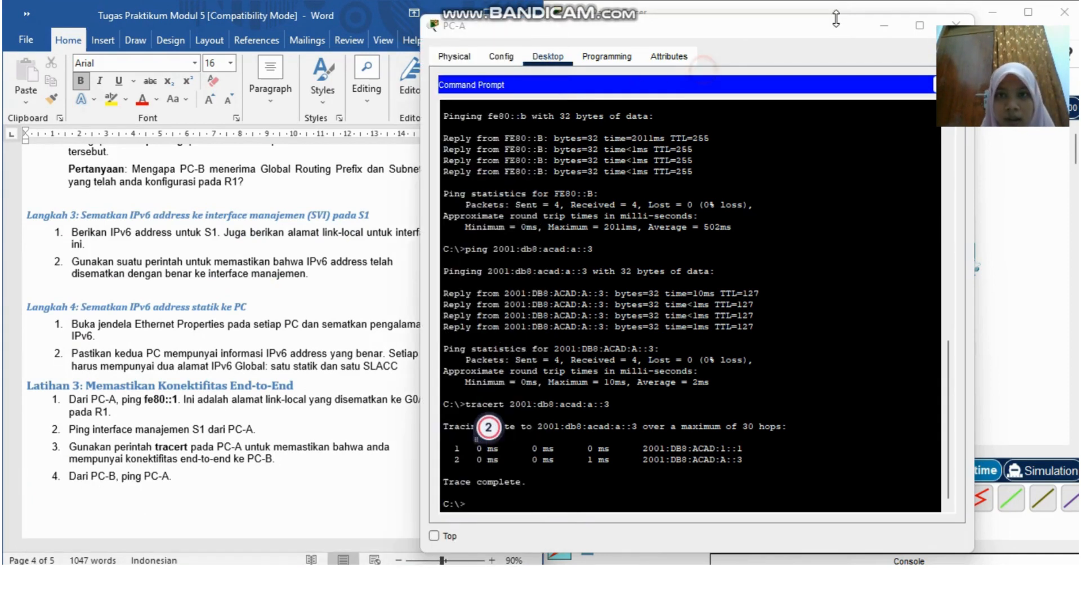
click(884, 27)
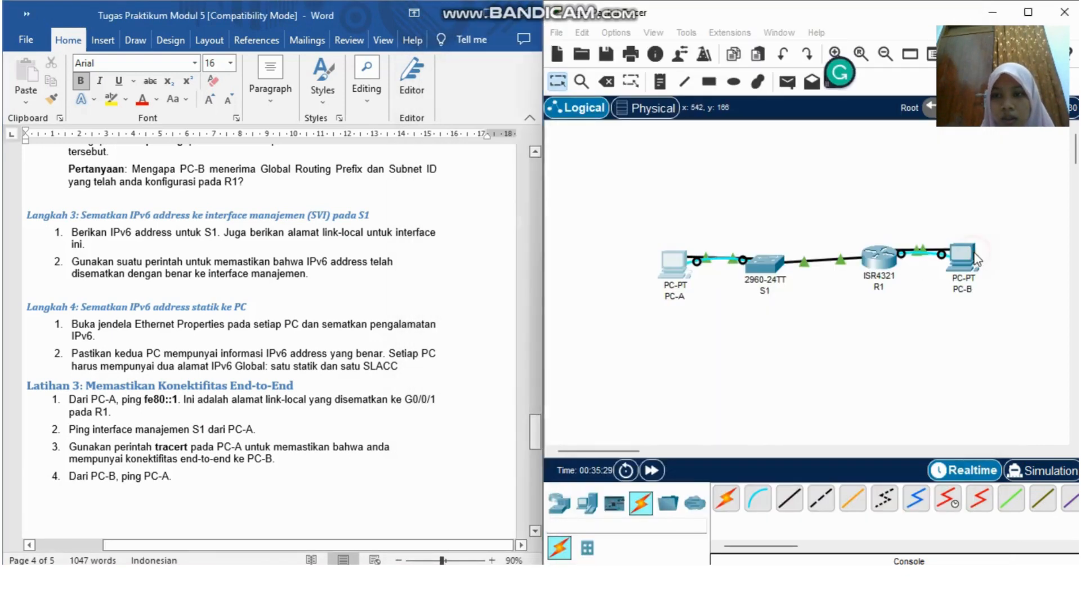
click(964, 256)
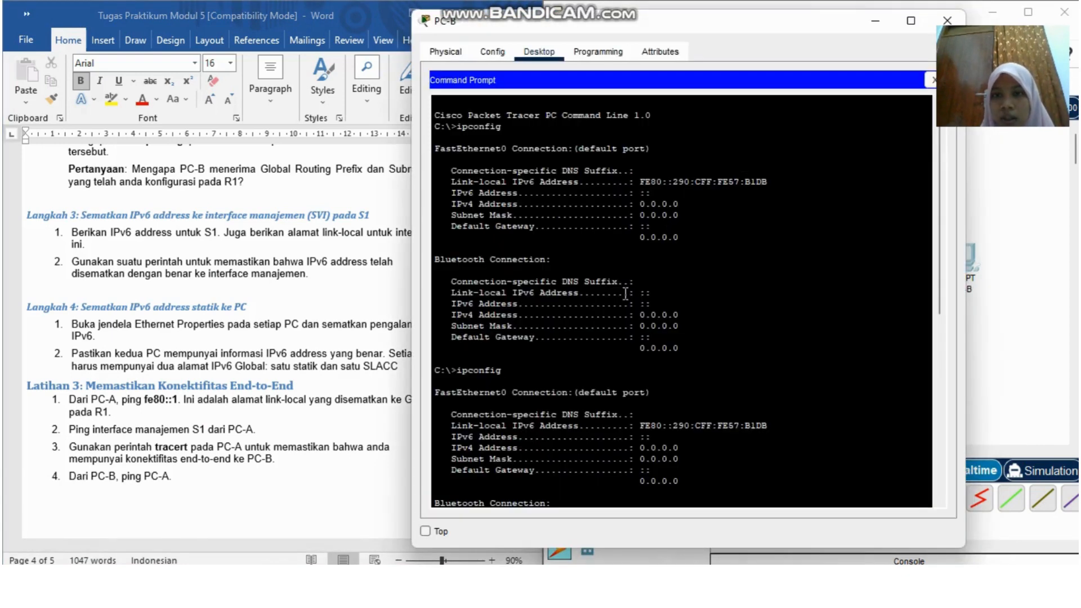
scroll(625, 293, down, 10)
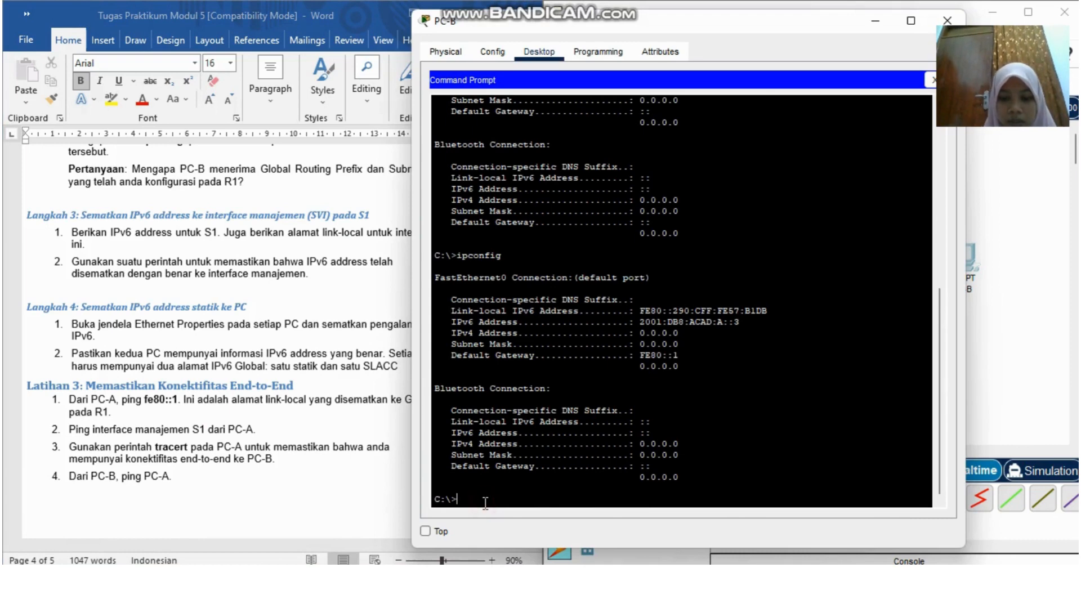
Ping PC-A's address 2001:db8:acad:1::3 from PC-B, taking the address from the lab sheet's addressing table
text(ping)
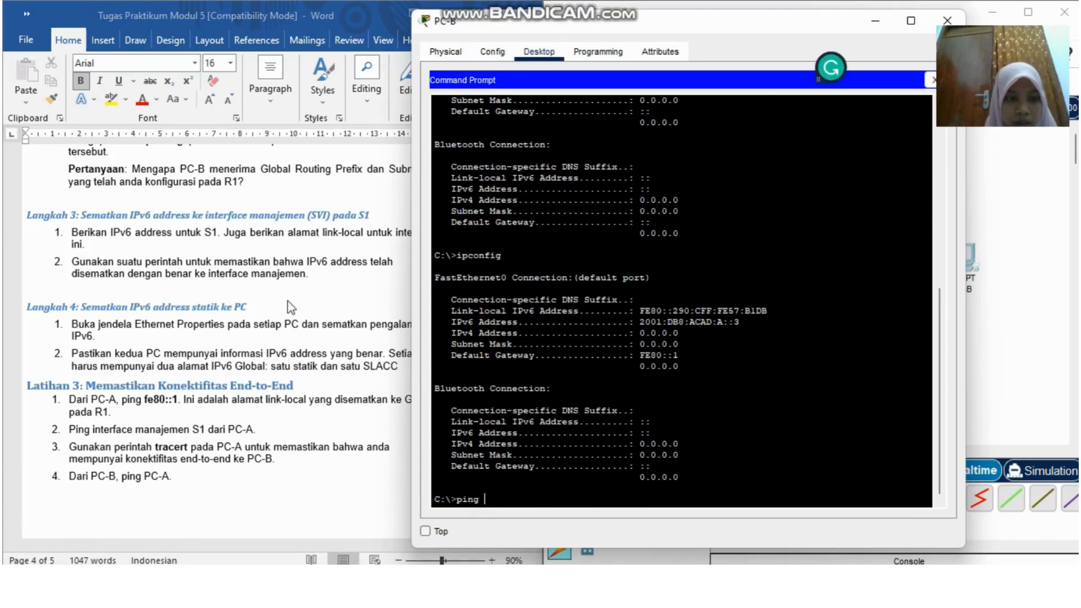
scroll(288, 302, up, 10)
scroll(289, 301, up, 10)
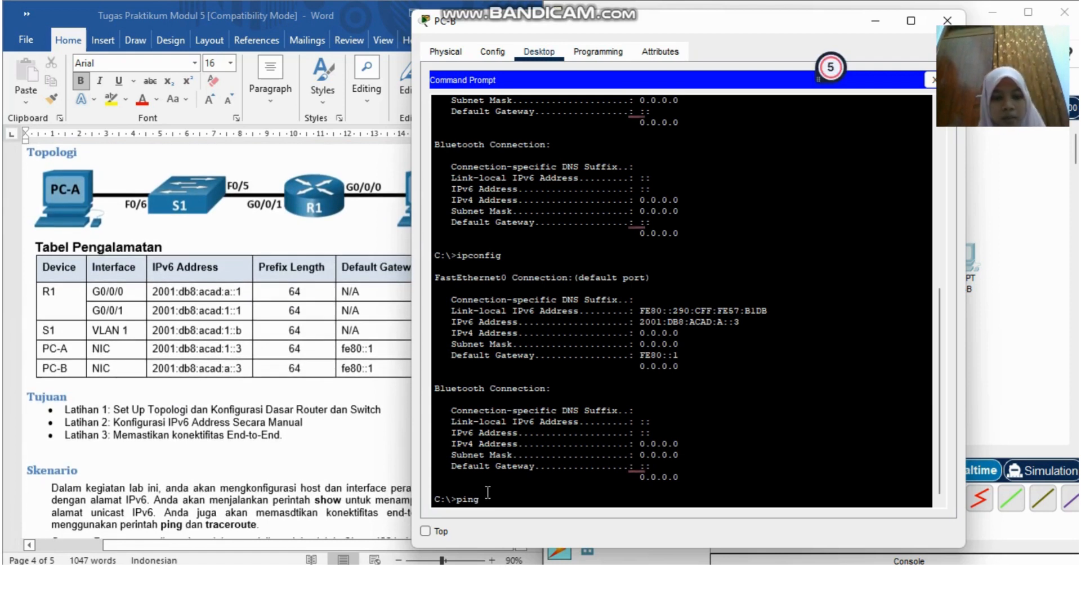
text(2001)
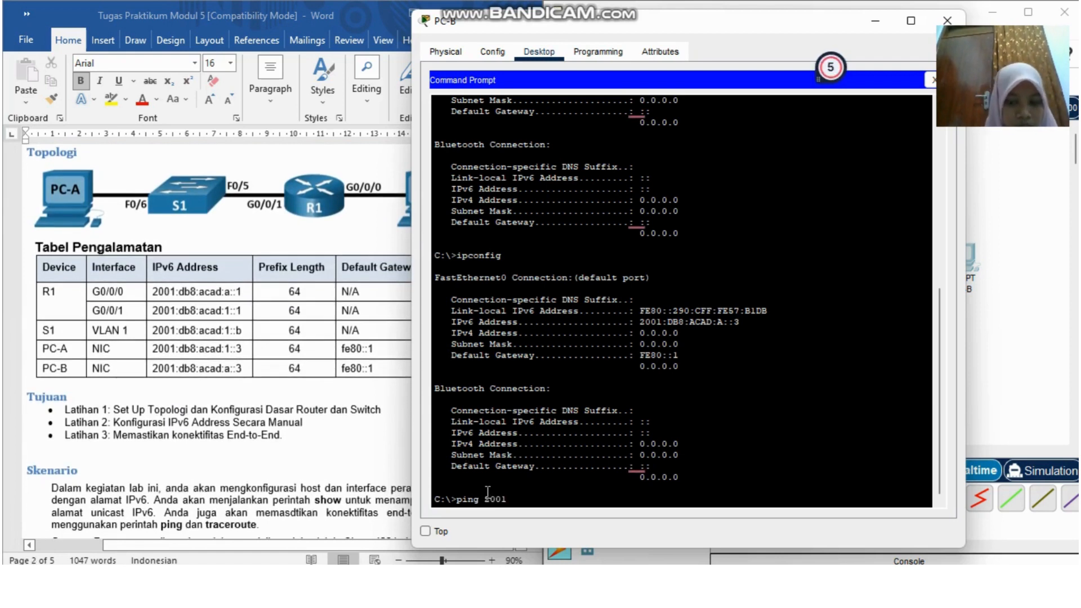
text(:db8)
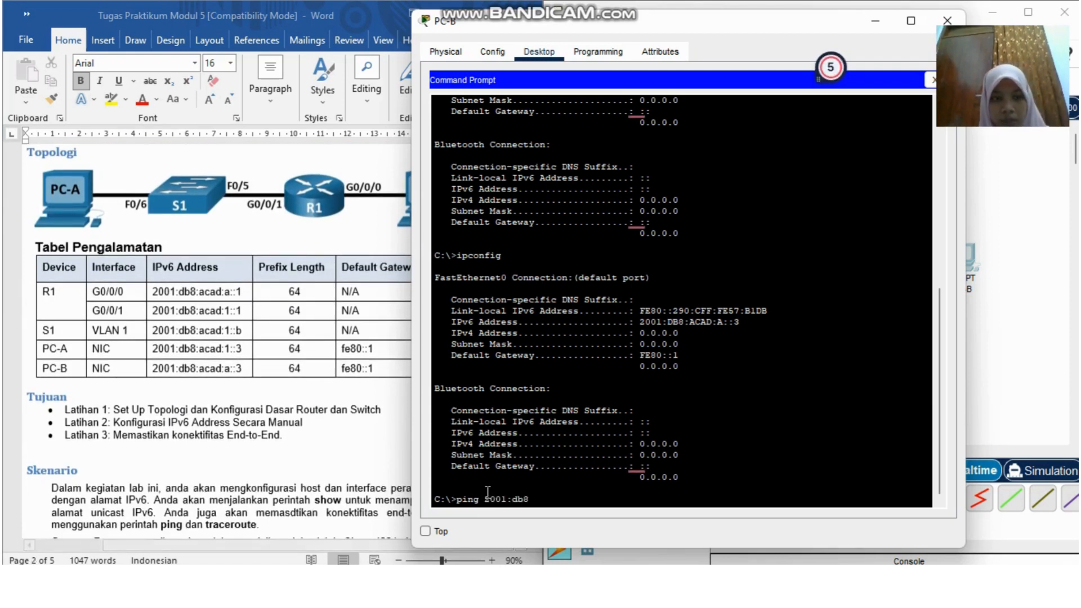
text(:acad:1::)
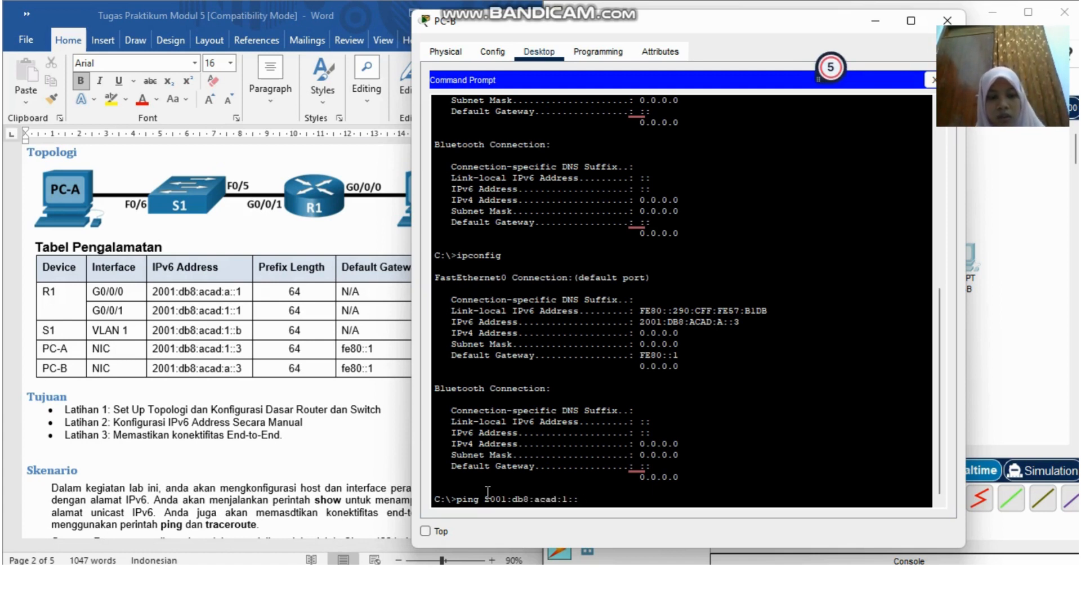
text(3)
key(Return)
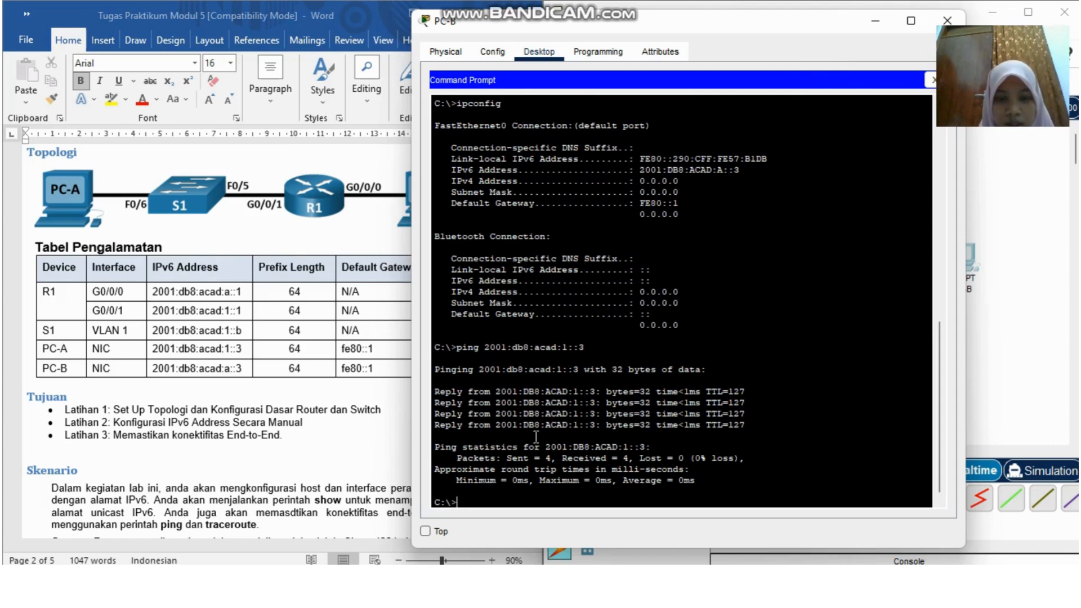
Find the next Latihan 3 task in the lab sheet and ping R1's G0/0/0 link-local address fe80::1 from PC-B
click(337, 400)
scroll(336, 401, down, 15)
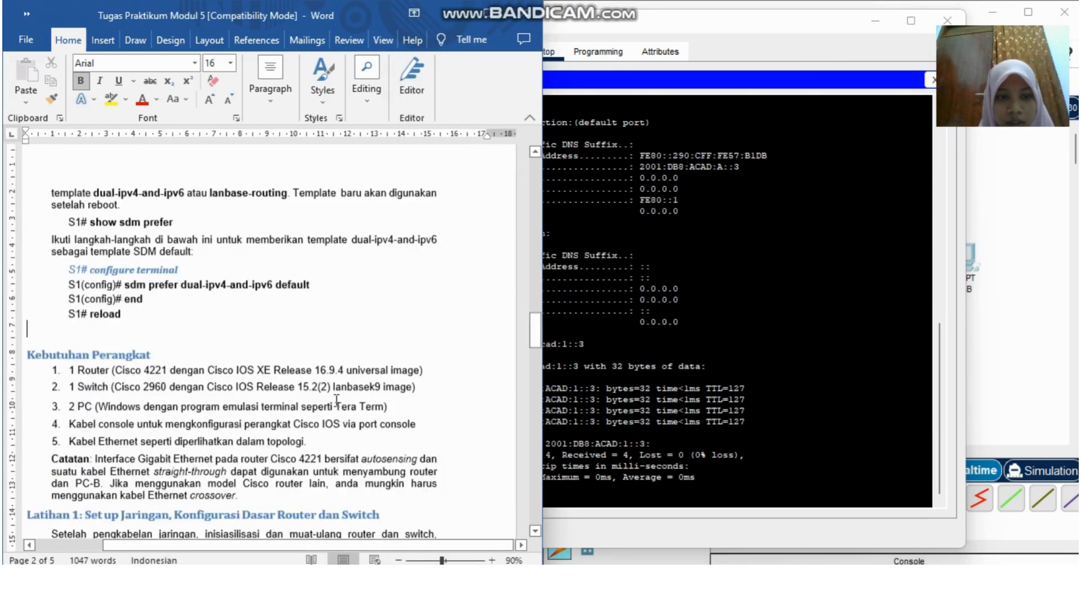
scroll(337, 401, down, 10)
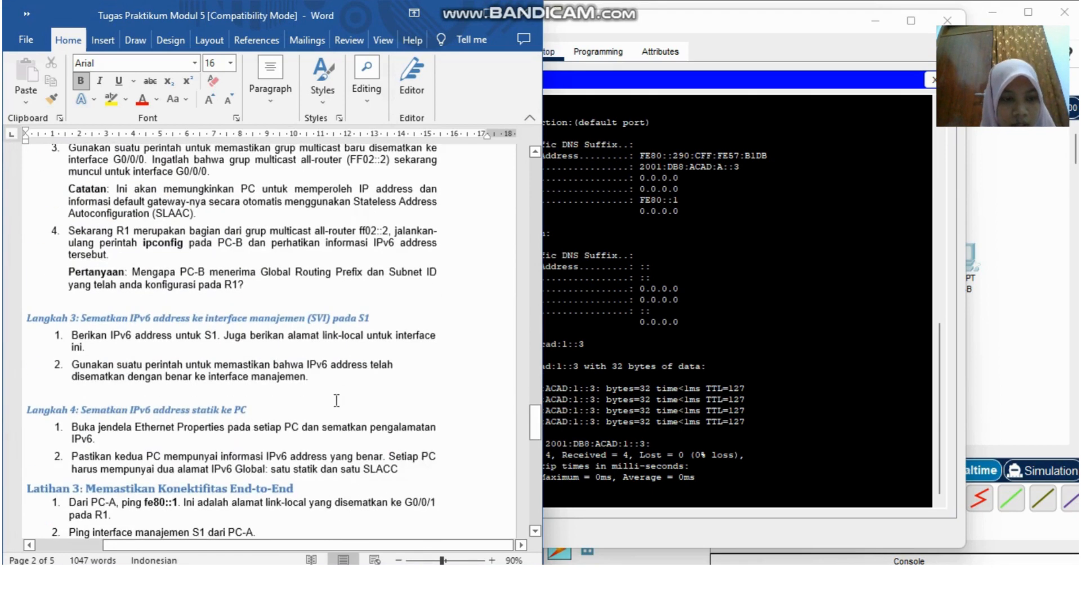
scroll(336, 401, down, 7)
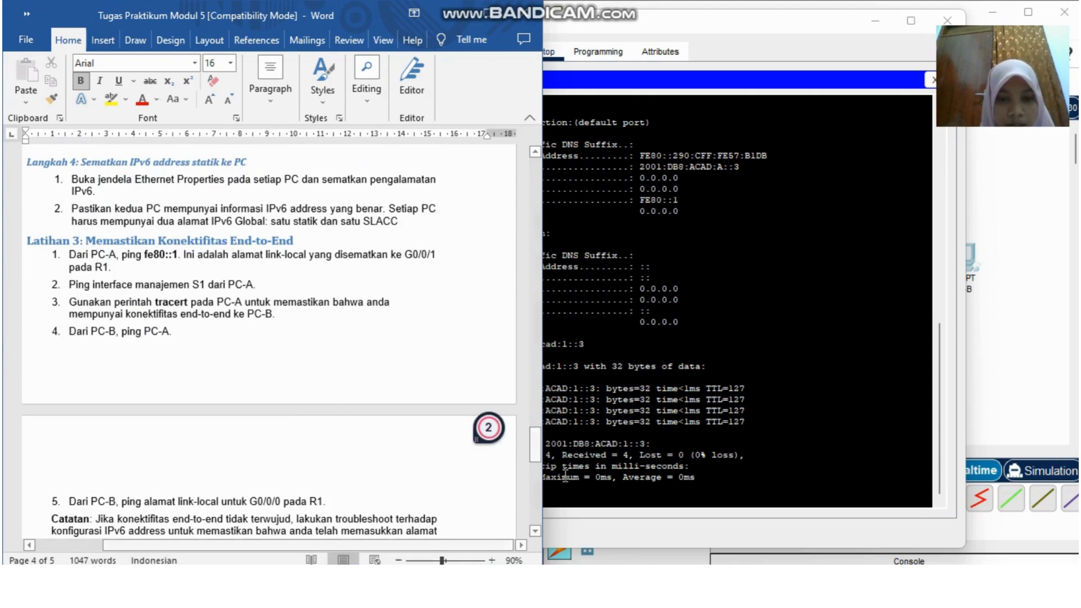
click(611, 477)
click(467, 503)
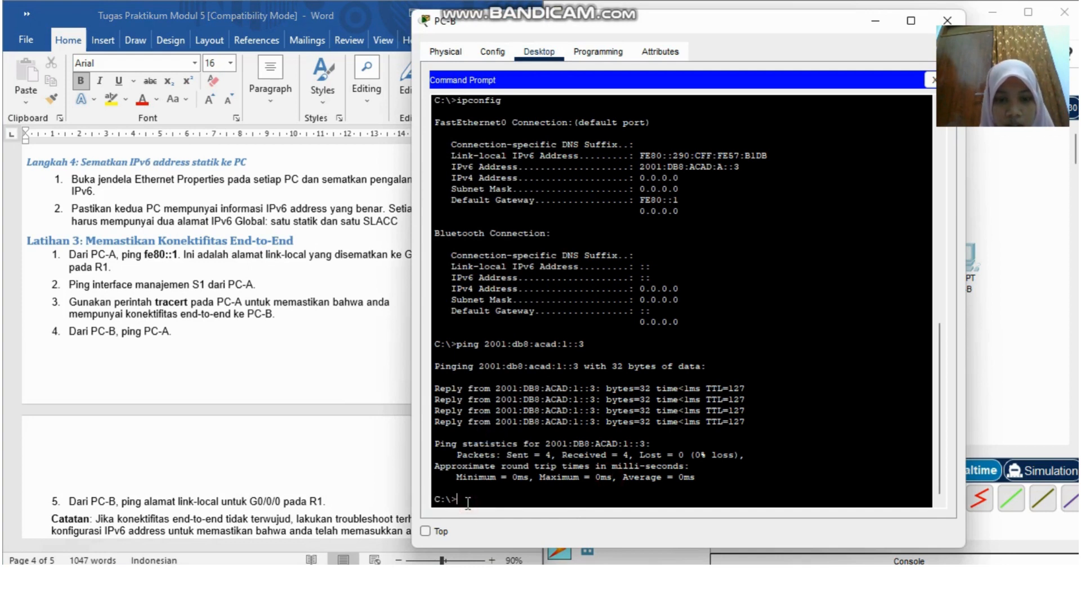
text(ping )
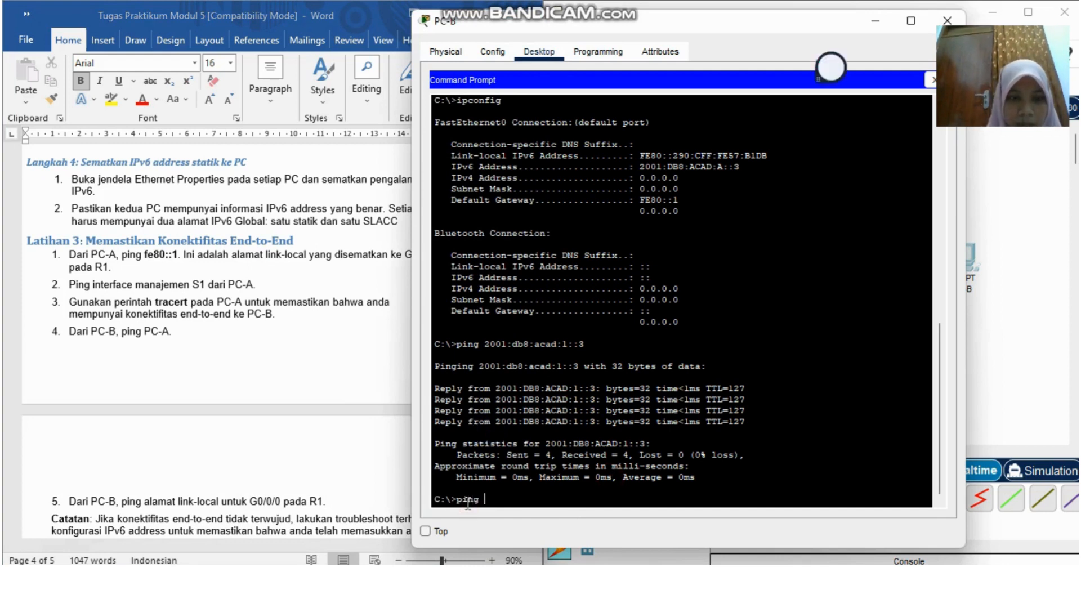
text(fe)
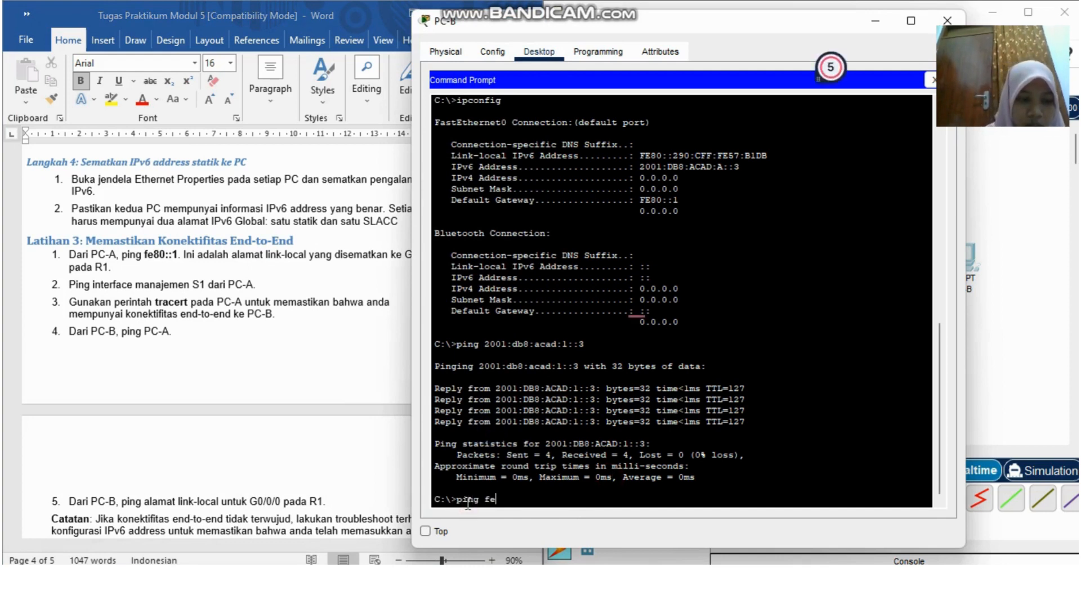
text(80)
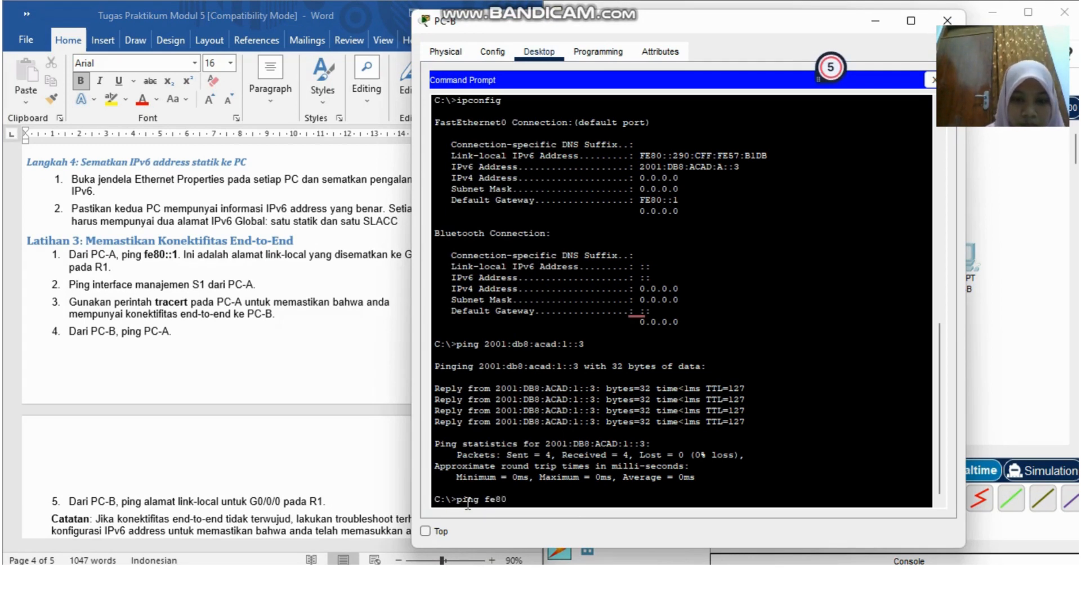
text(::)
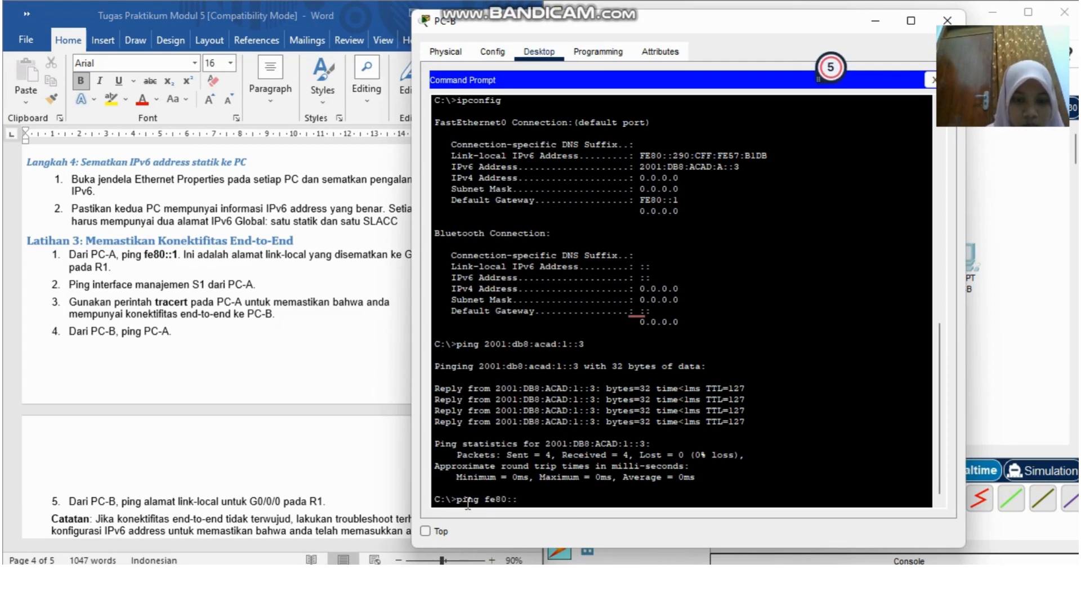
text(1)
key(Return)
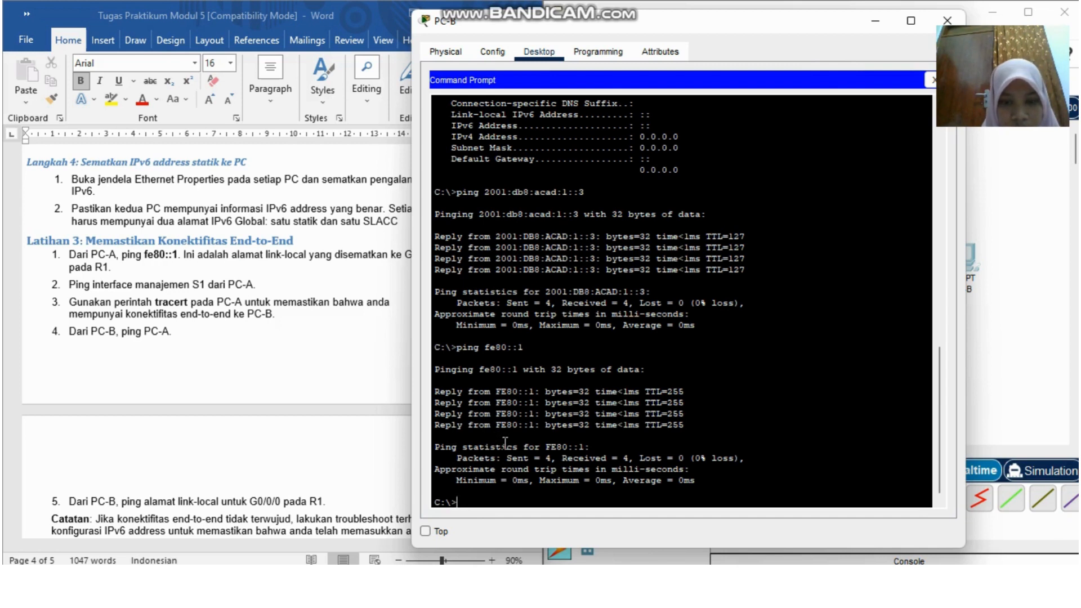
Highlight the reply lines of the fe80::1 ping for inspection, clear the highlight and minimize PC-B's window
scroll(505, 443, down, 1)
drag(437, 388, 489, 436)
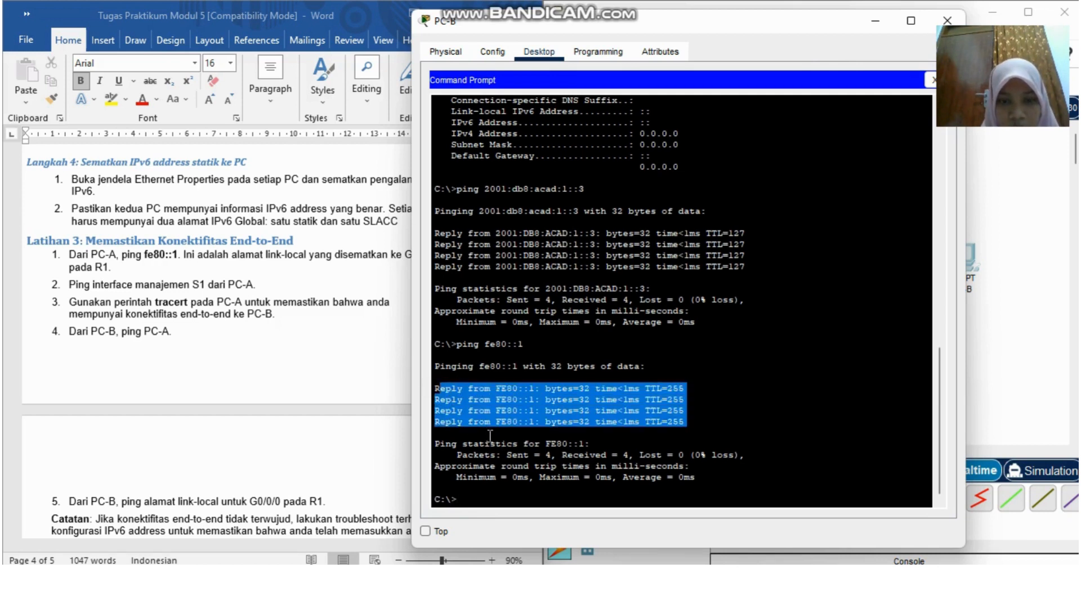
click(683, 465)
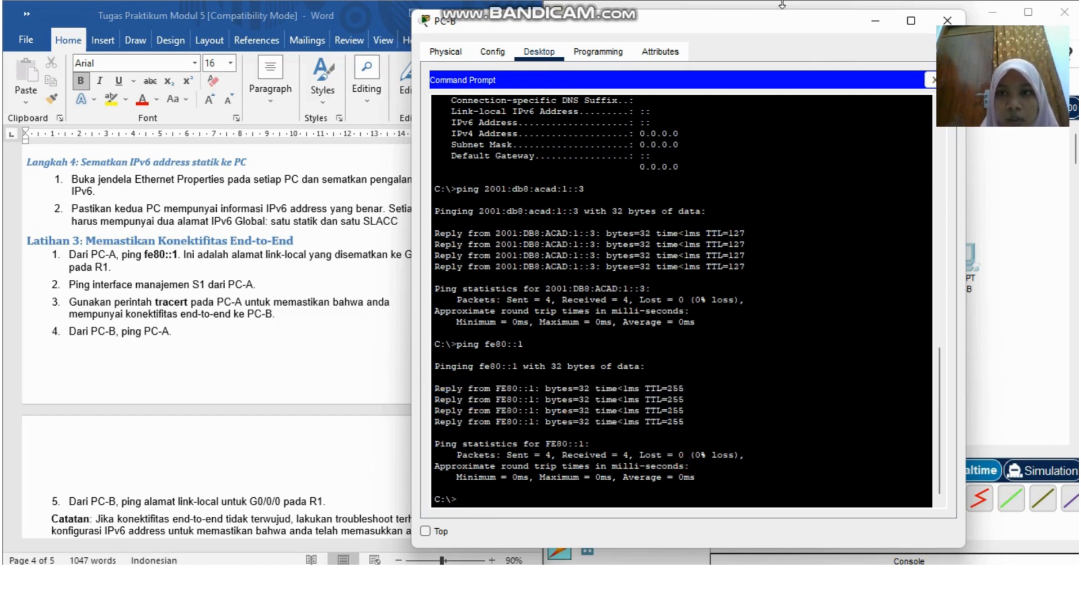
click(870, 24)
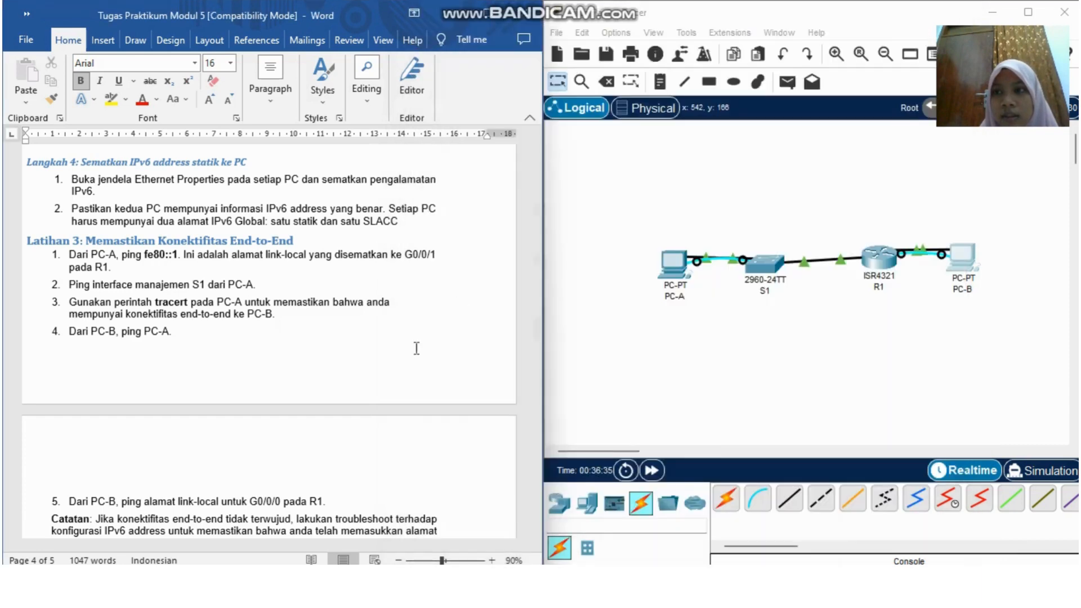
Read the lab sheet's troubleshooting note after task 5 and the Pertanyaan questions about the link-local address and Subnet ID
scroll(288, 373, down, 3)
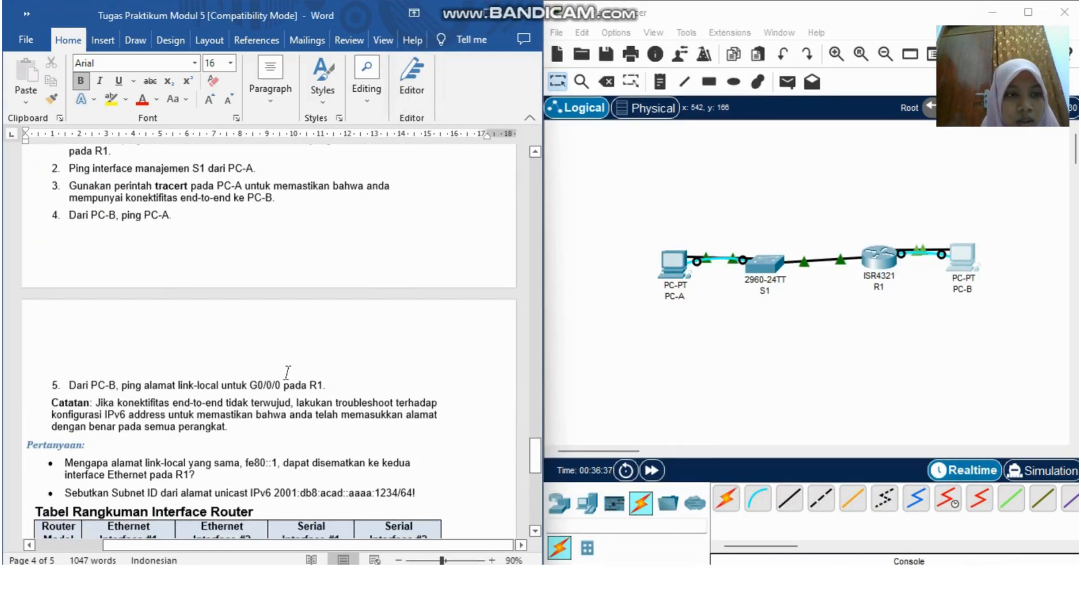
scroll(180, 325, down, 2)
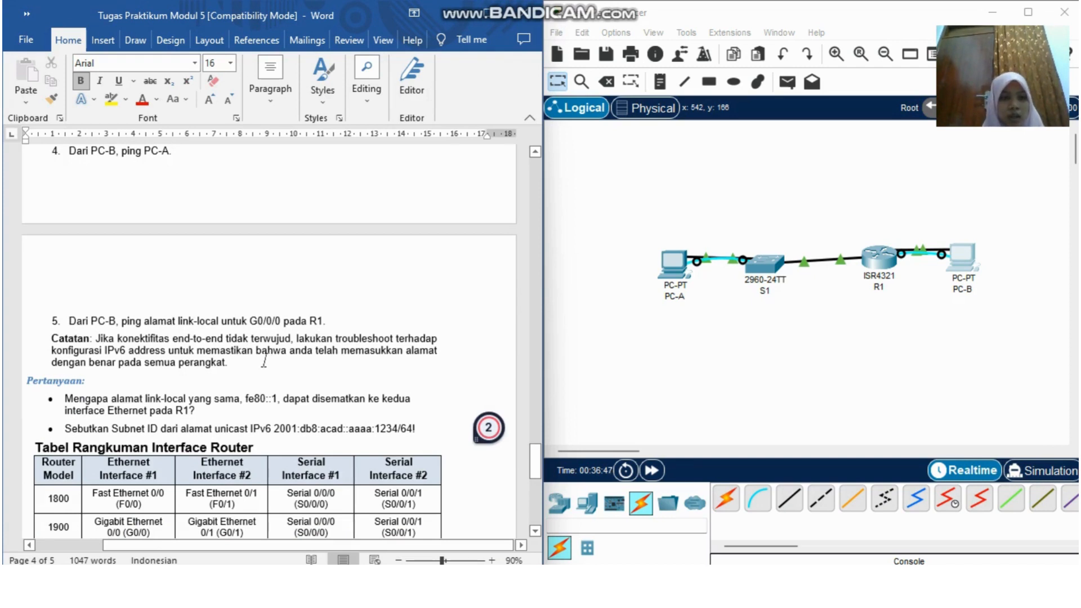
drag(245, 367, 52, 337)
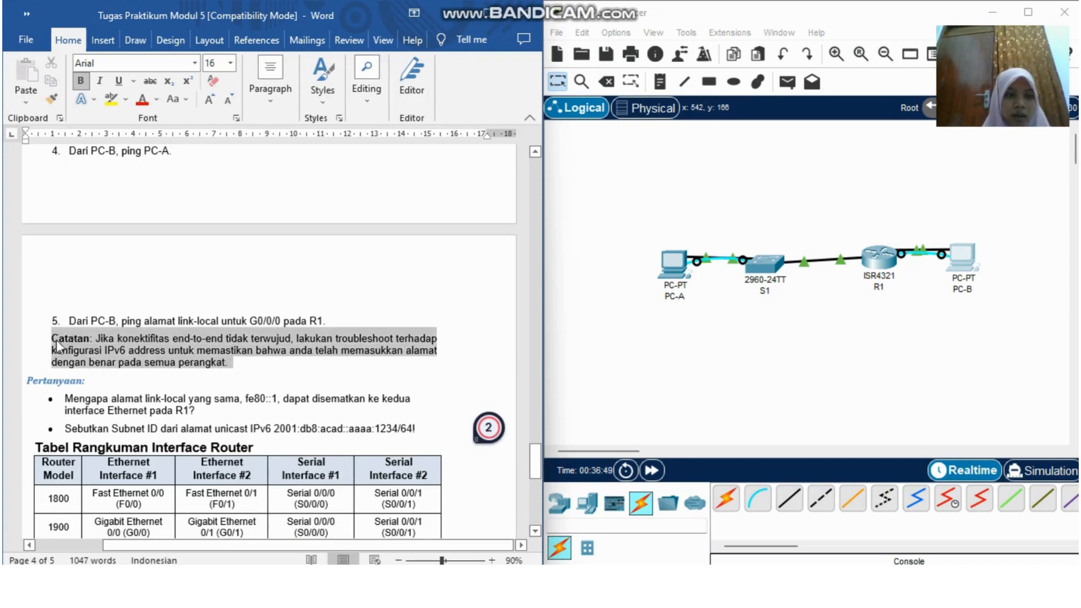
click(248, 365)
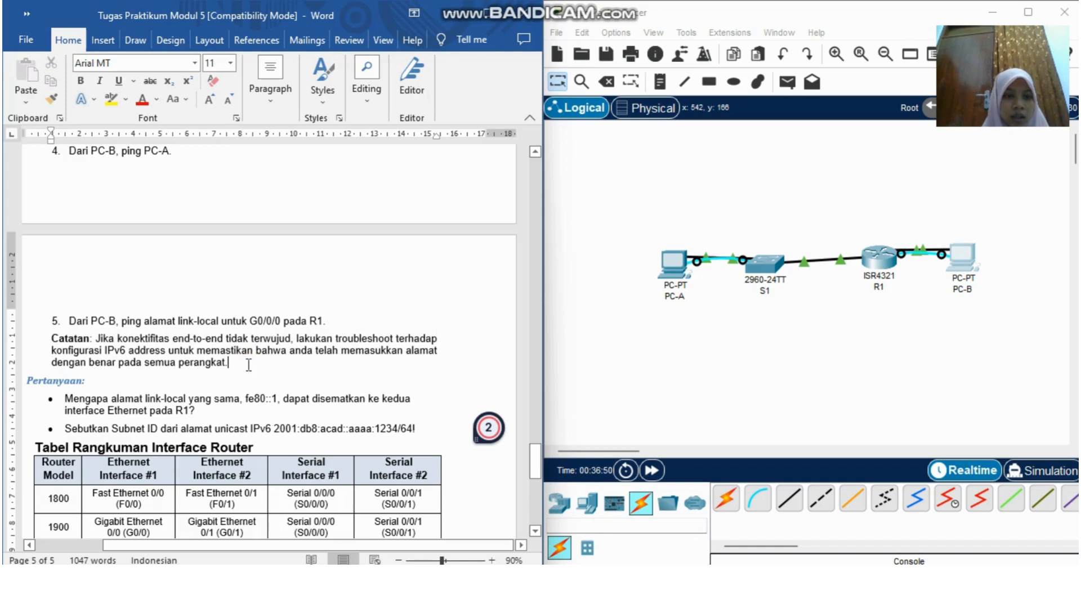
scroll(248, 365, down, 1)
scroll(248, 366, down, 1)
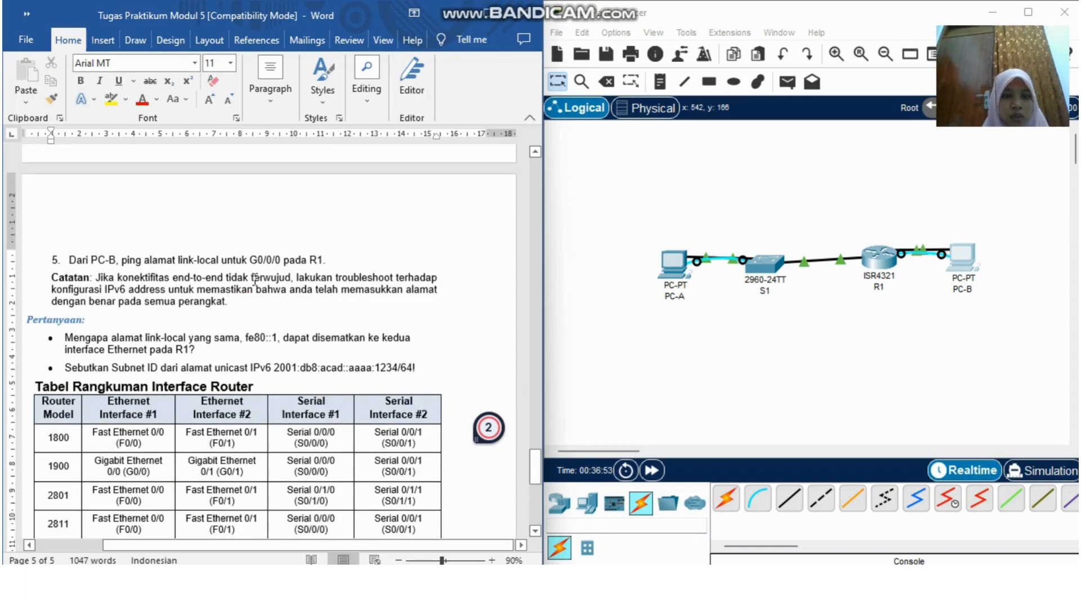
scroll(225, 293, down, 1)
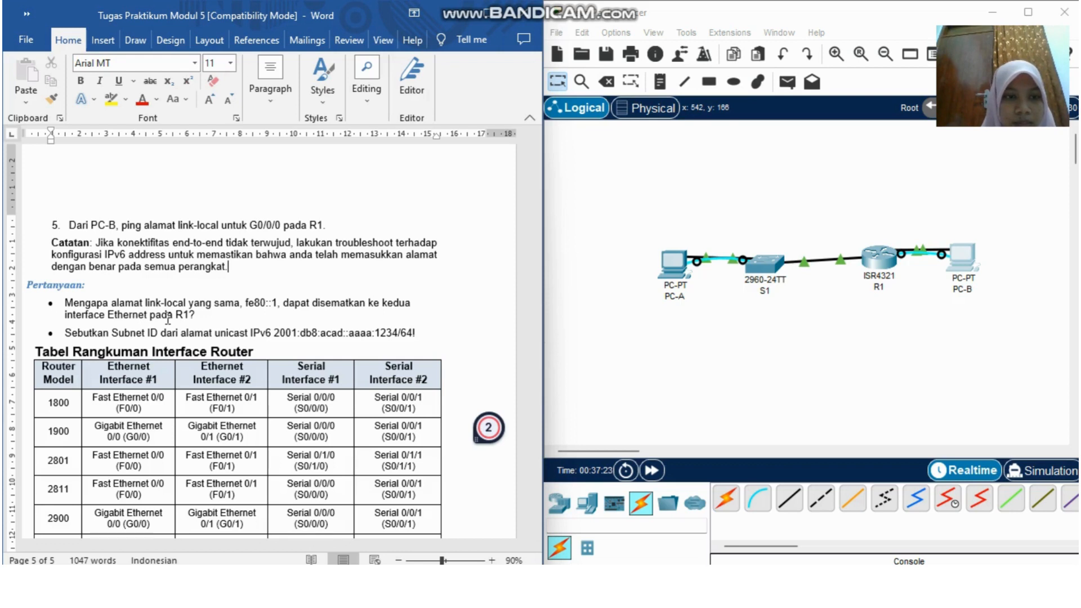
scroll(90, 329, down, 1)
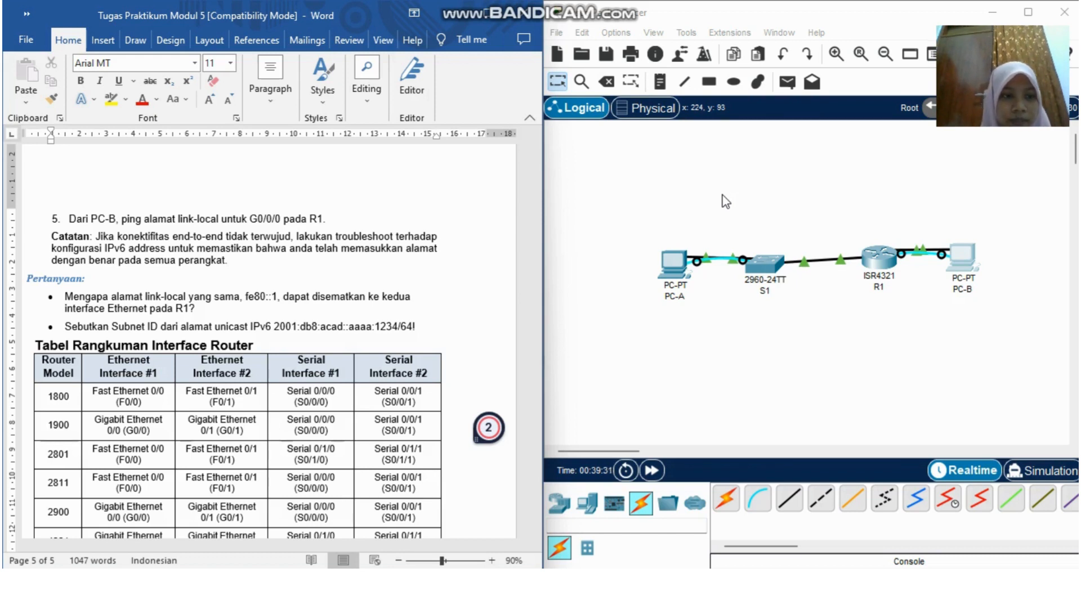
Add the answer "2001:db8:acad::/64" on an unbulleted line below the Subnet ID question in the lab sheet
click(427, 326)
key(Return)
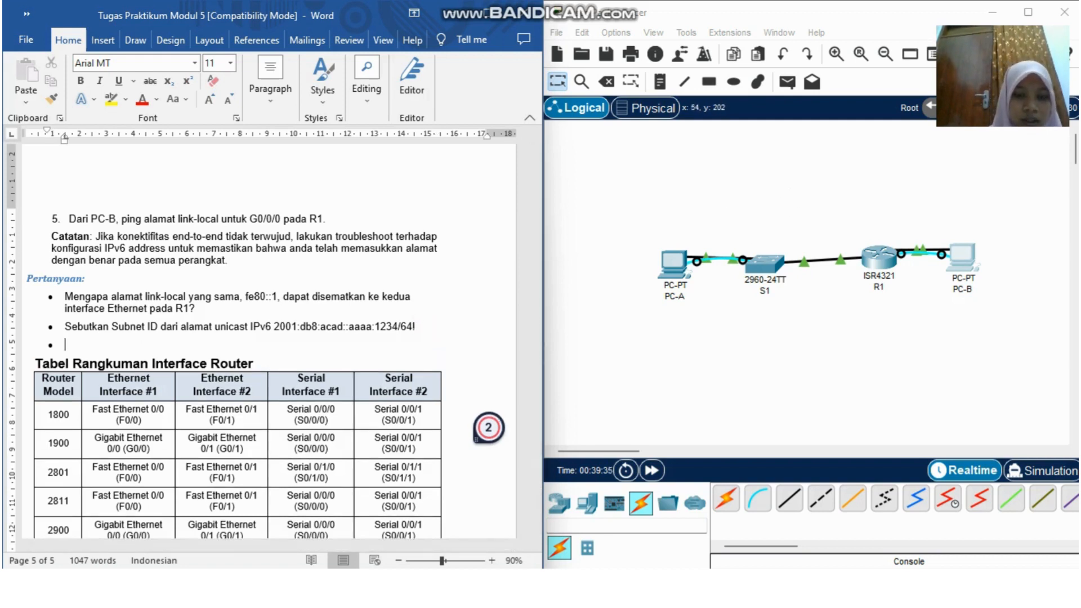
key(BackSpace)
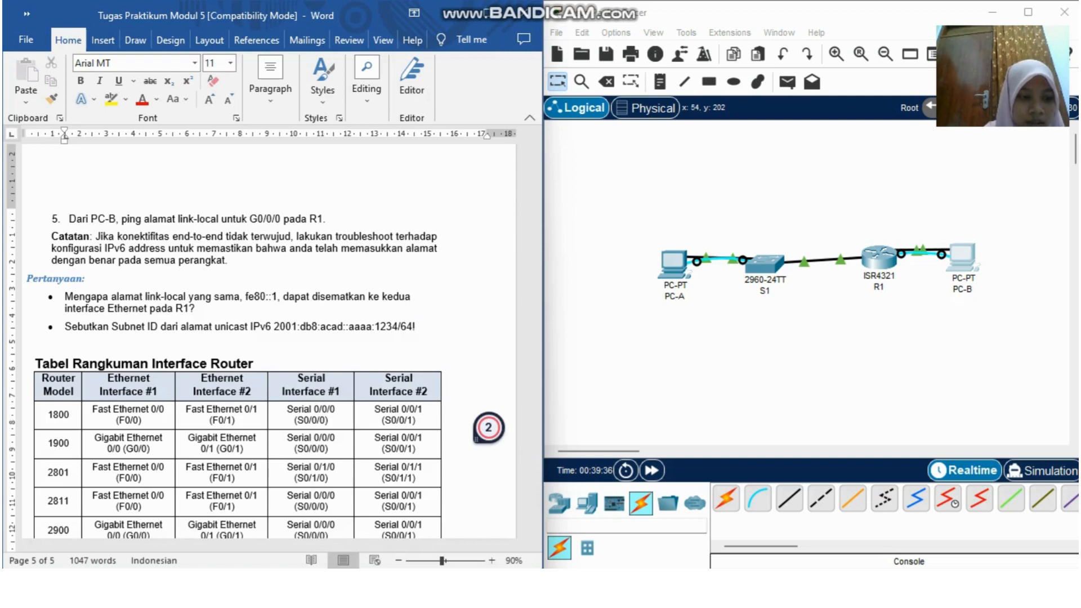
text(200)
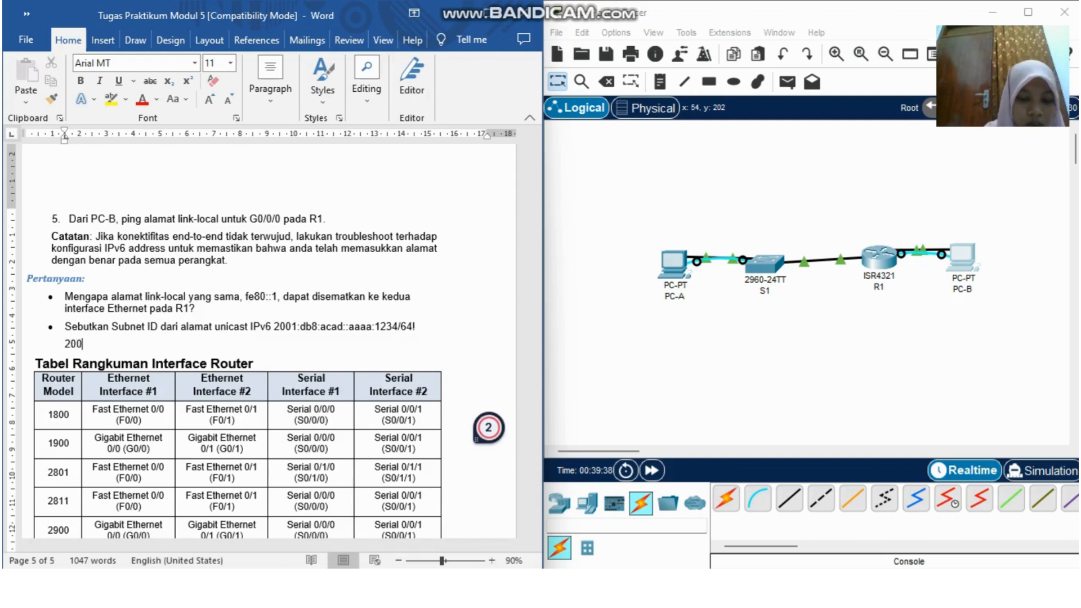
text(1:)
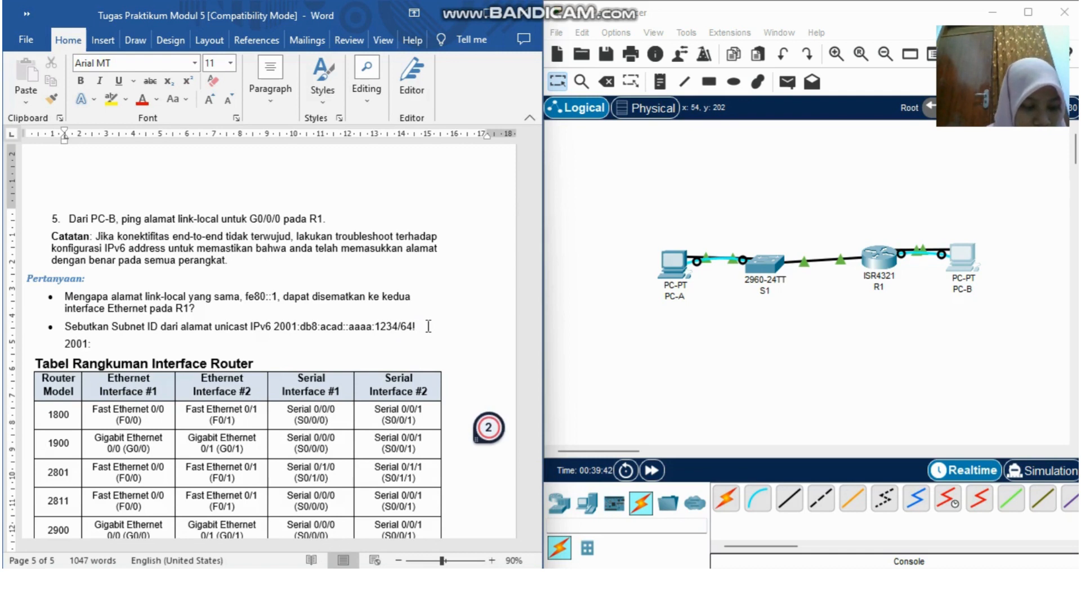
text(d)
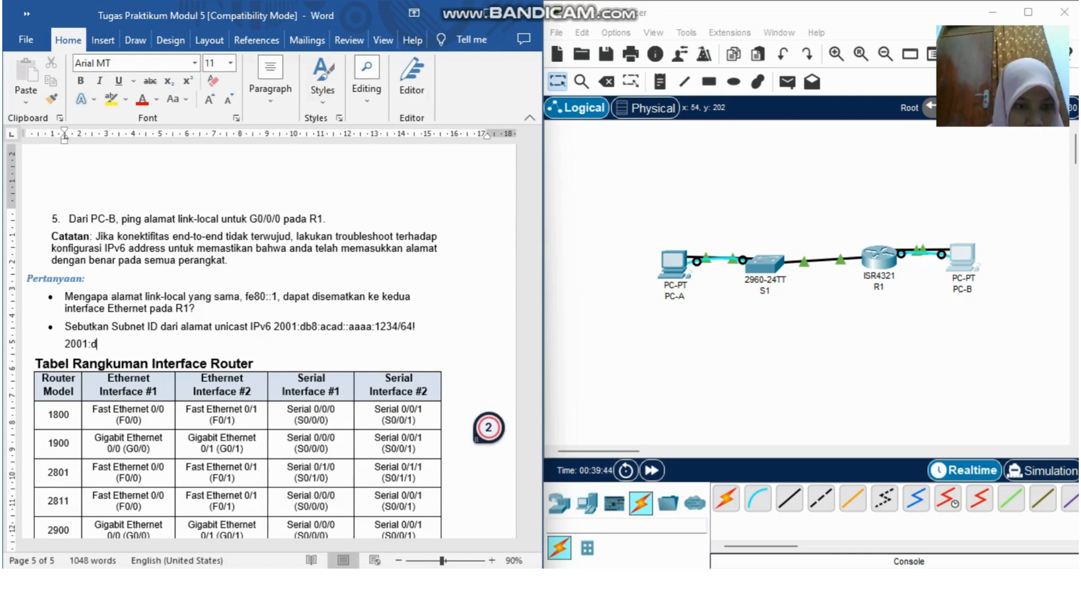
text(b8)
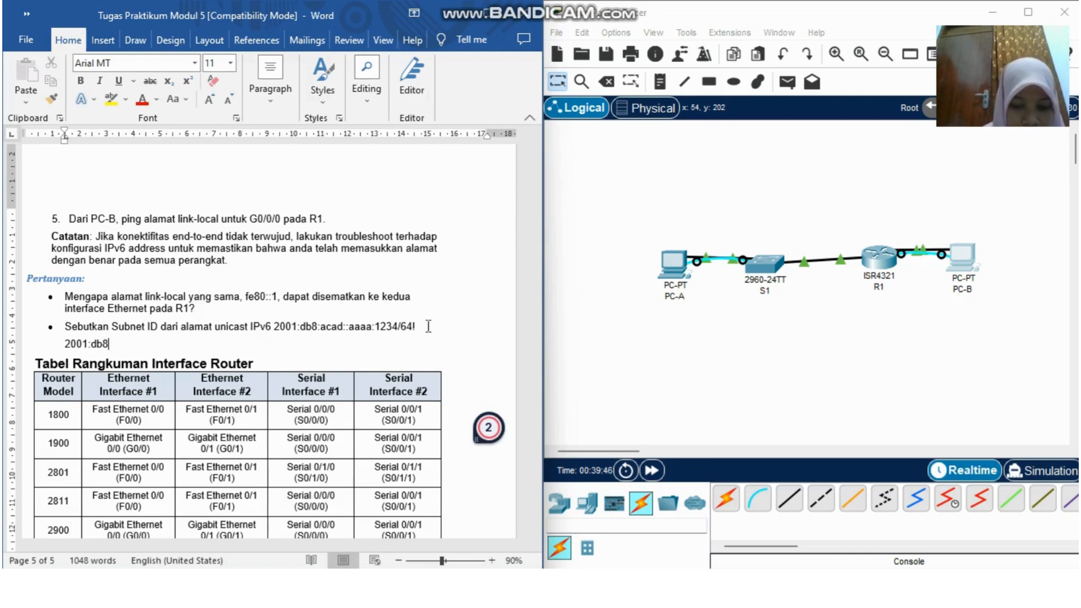
text(:acad)
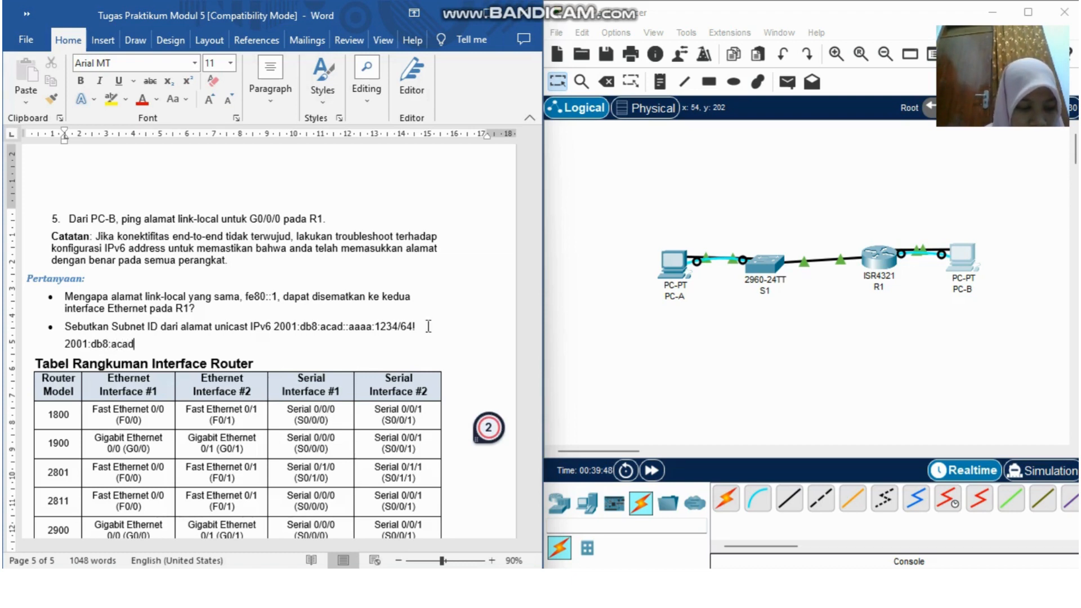
text(::/64)
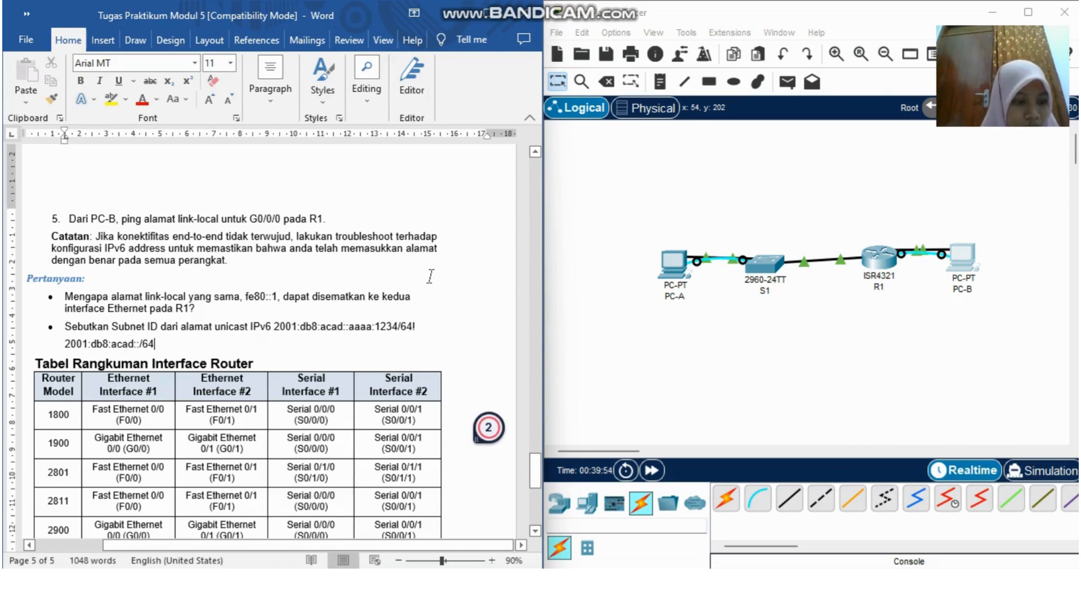
scroll(354, 265, down, 10)
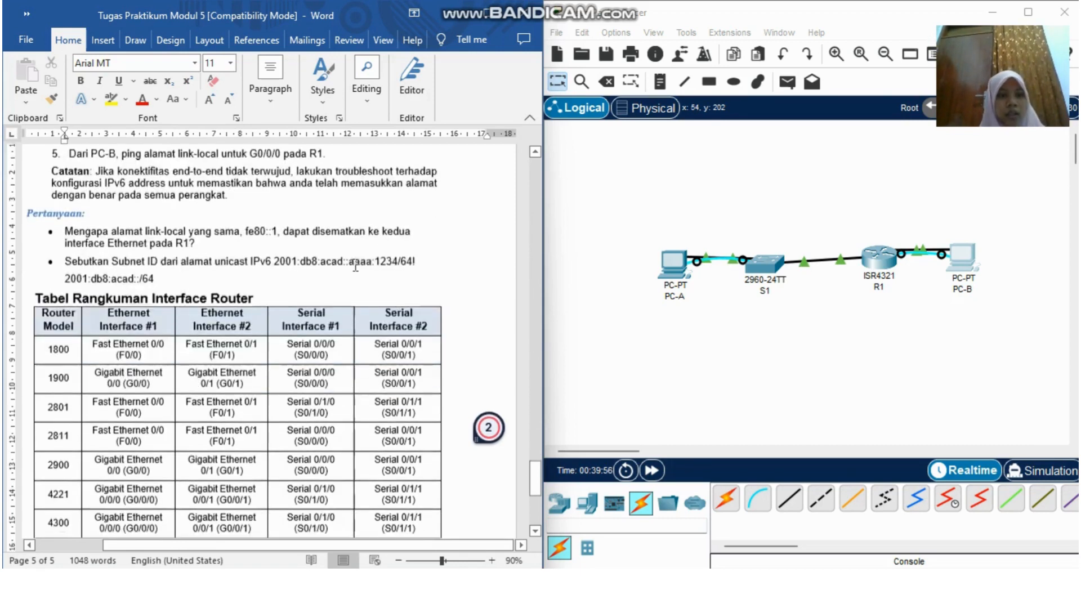
scroll(355, 265, up, 12)
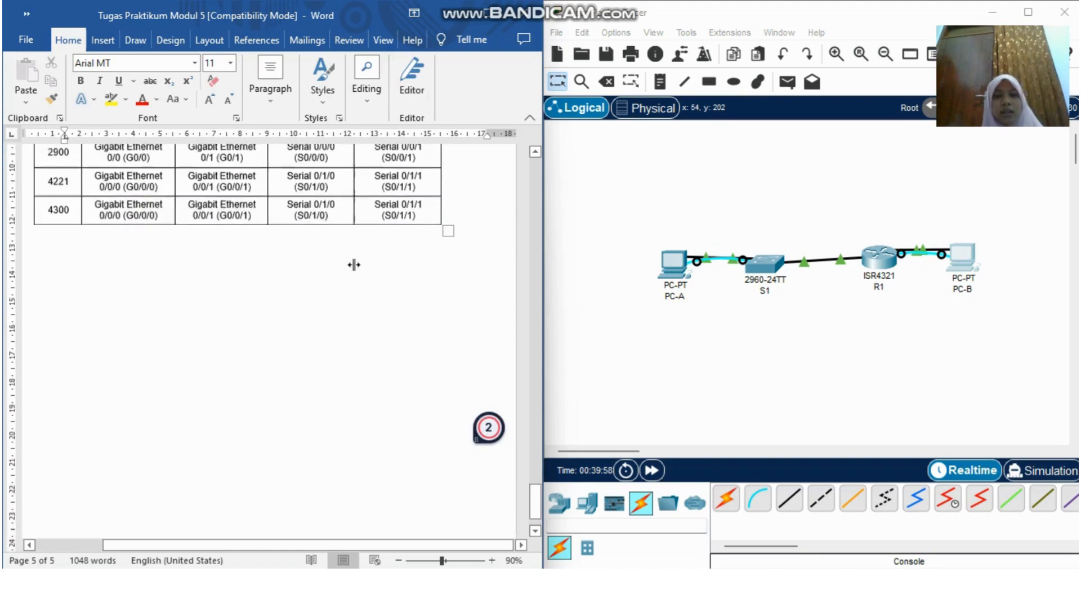
scroll(355, 265, up, 3)
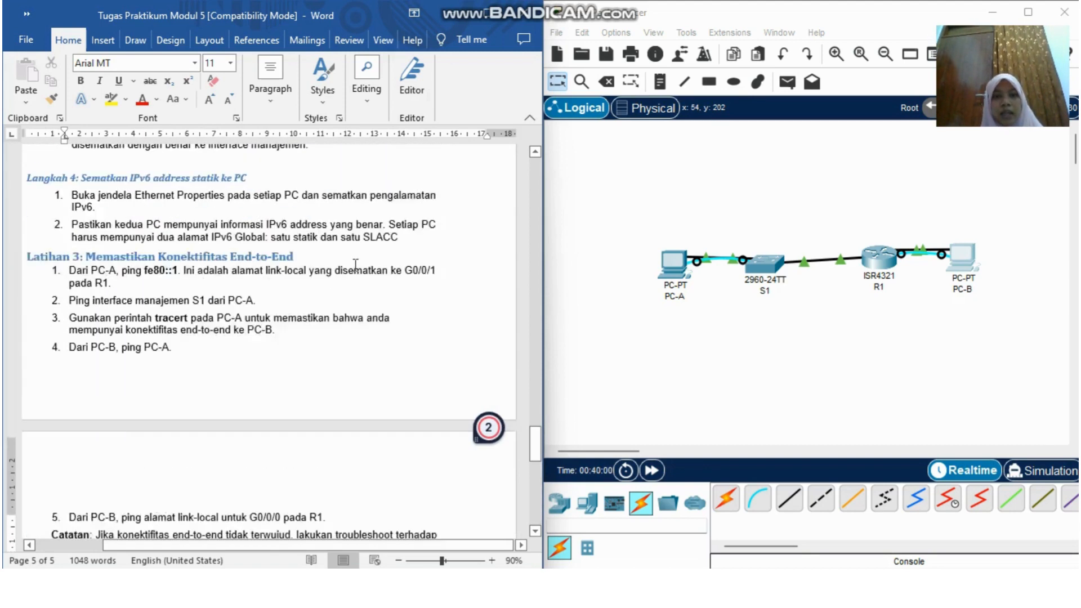